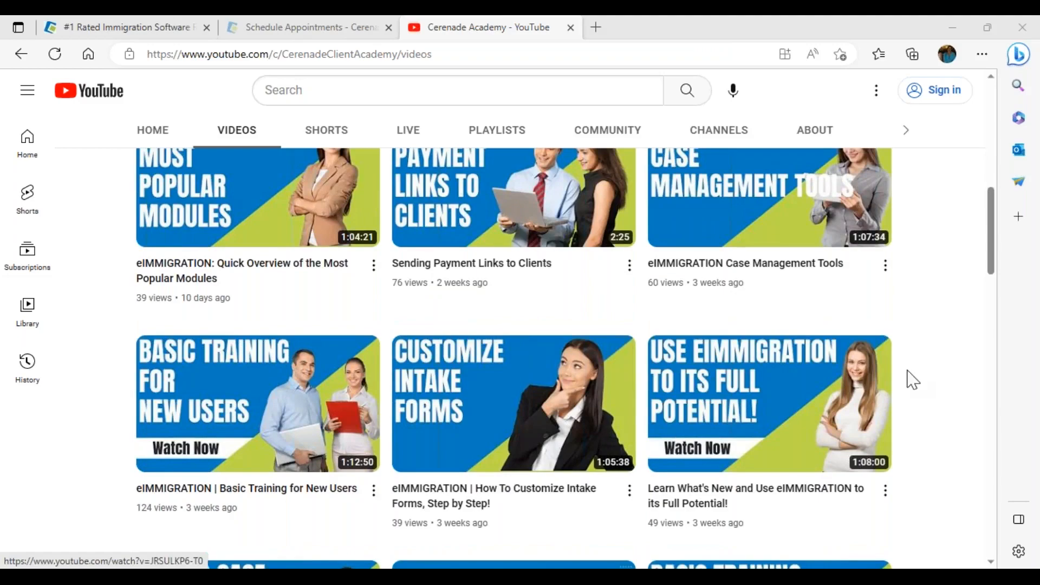
- Scroll further down the Cerenade Academy training videos, then bring the webinar slide show forward
{"action": "scroll", "coordinate": [912, 379], "scroll_direction": "down", "scroll_amount": 4}
{"action": "scroll", "coordinate": [680, 467], "scroll_direction": "down", "scroll_amount": 5}
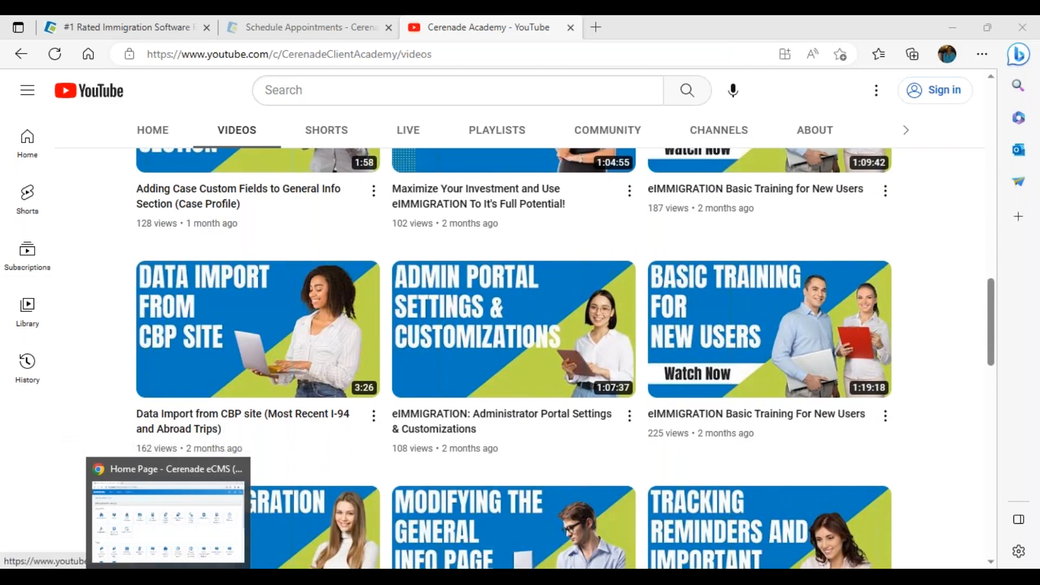
{"action": "mouse_move", "coordinate": [573, 577]}
{"action": "left_click", "coordinate": [652, 515]}
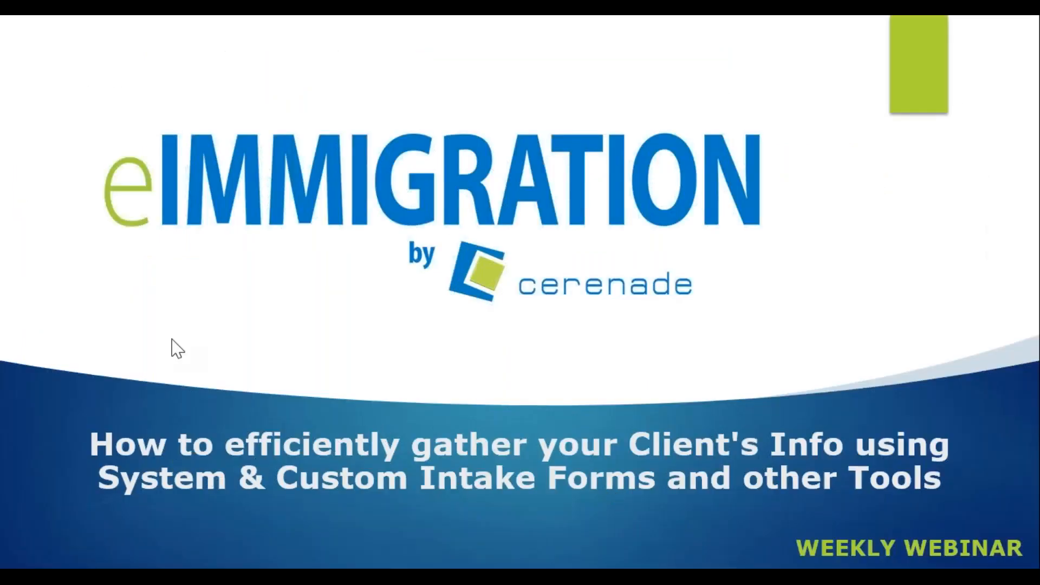
- Advance the webinar from the title slide, through the agenda, to the next slide
{"action": "left_click", "coordinate": [69, 559]}
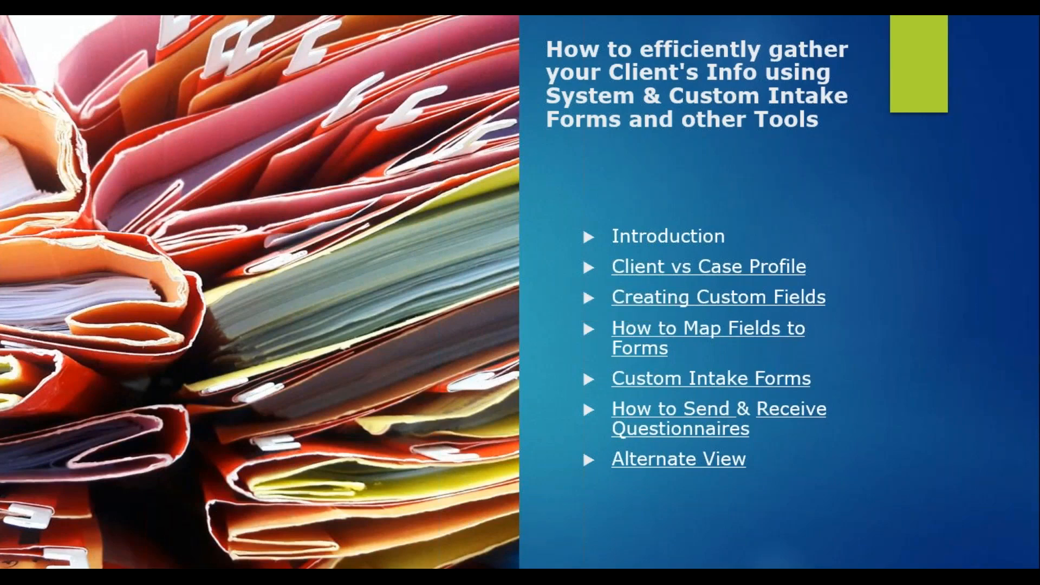
{"action": "left_click", "coordinate": [95, 566]}
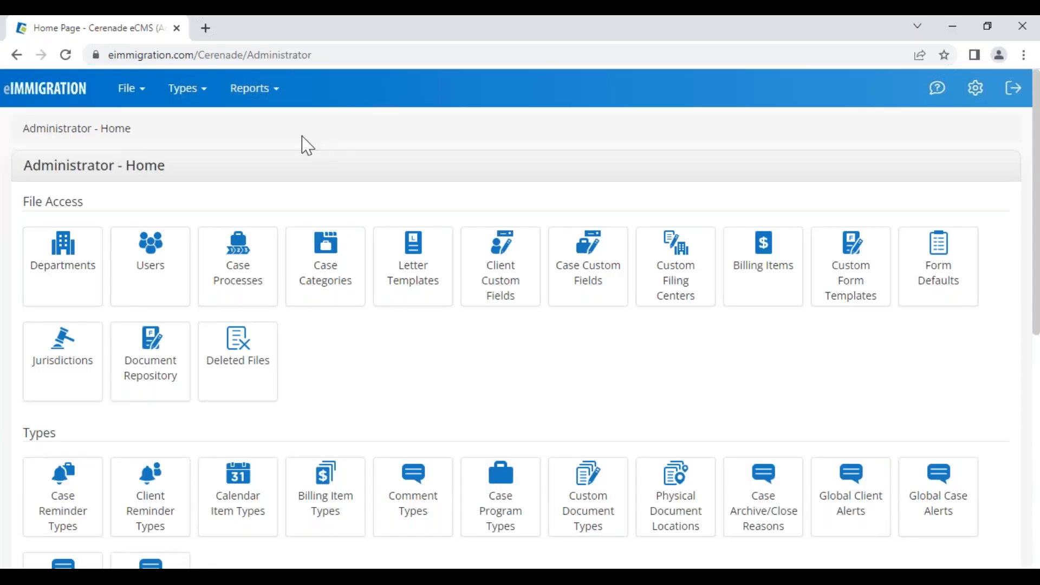
- Switch to the Caseworker Module and open Administrative Tools in a new tab placed first
{"action": "left_click", "coordinate": [975, 88]}
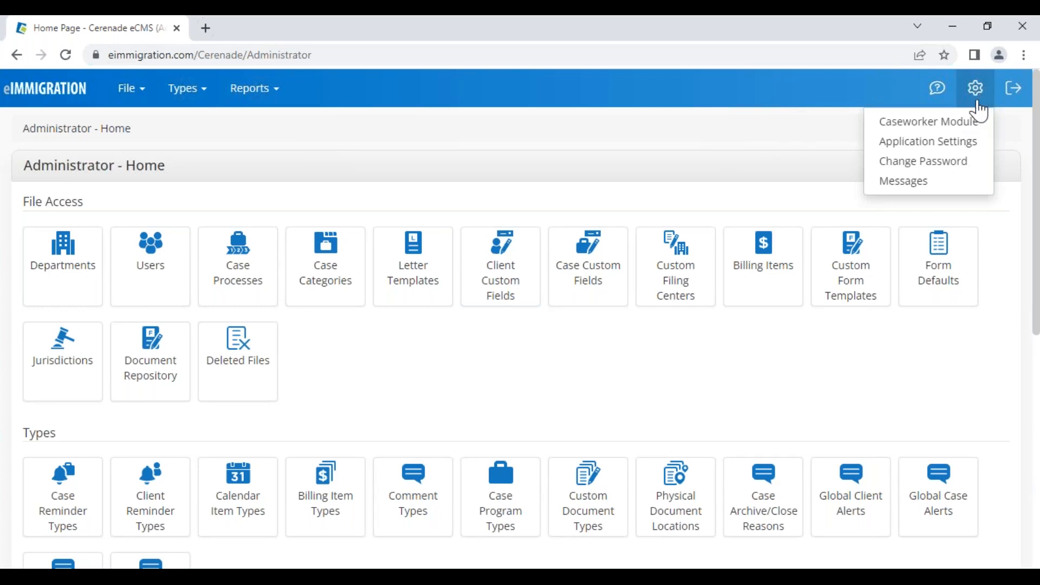
{"action": "left_click", "coordinate": [972, 130]}
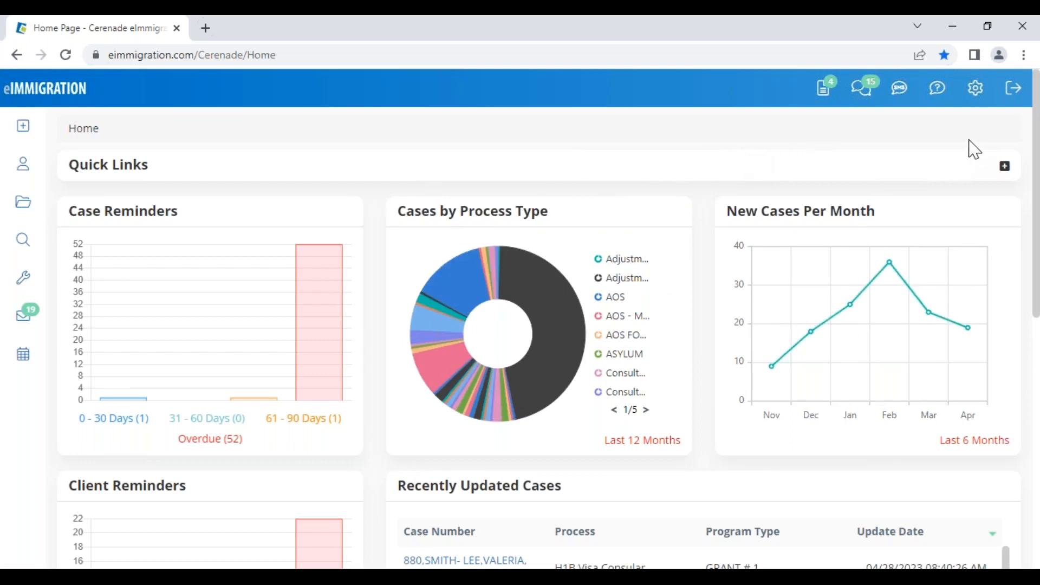
{"action": "left_click", "coordinate": [976, 93]}
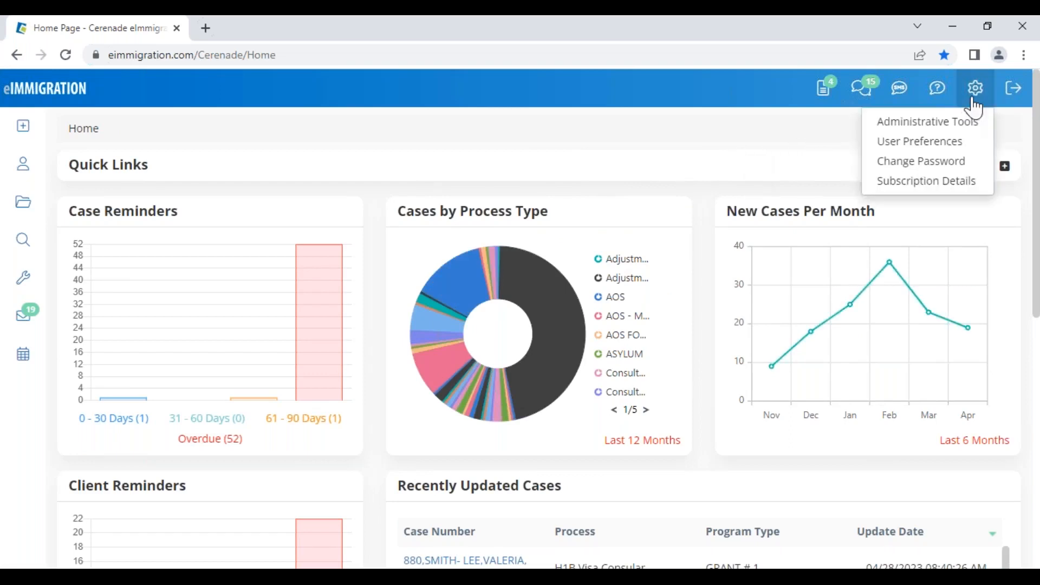
{"action": "right_click", "coordinate": [936, 130]}
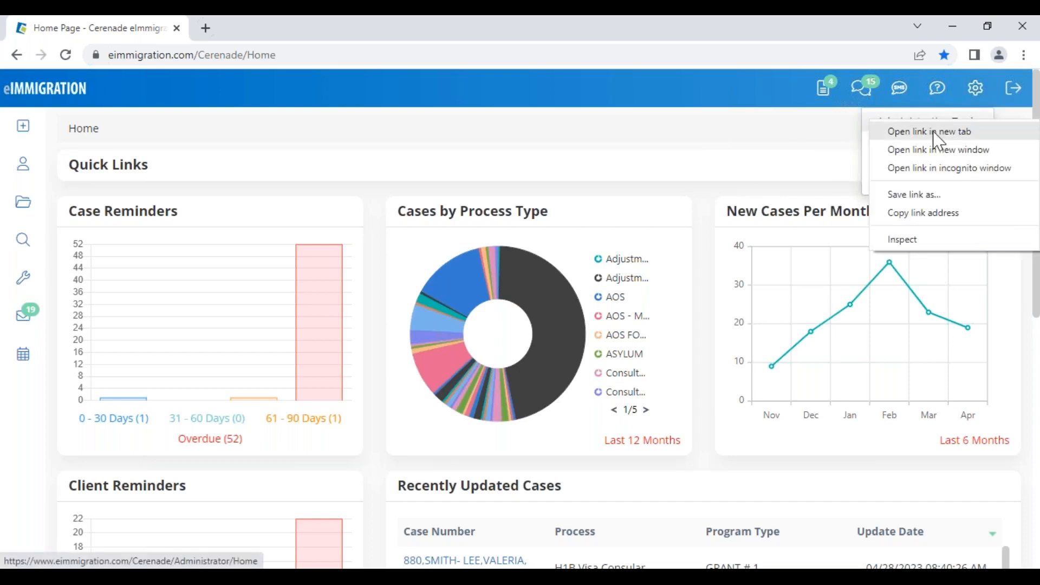
{"action": "left_click", "coordinate": [934, 132]}
{"action": "left_click", "coordinate": [273, 34]}
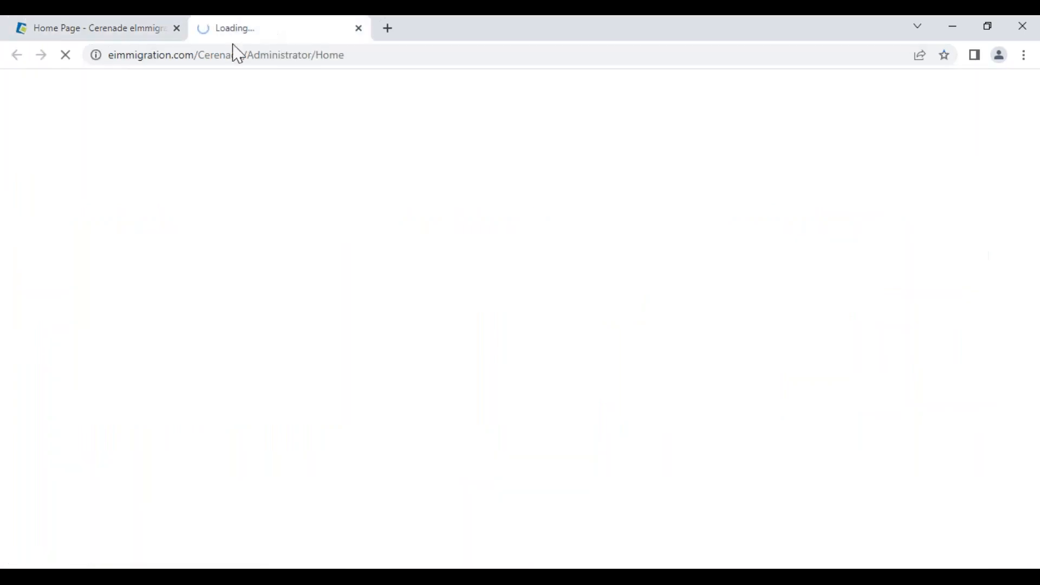
{"action": "left_click_drag", "start_coordinate": [94, 56], "coordinate": [53, 37]}
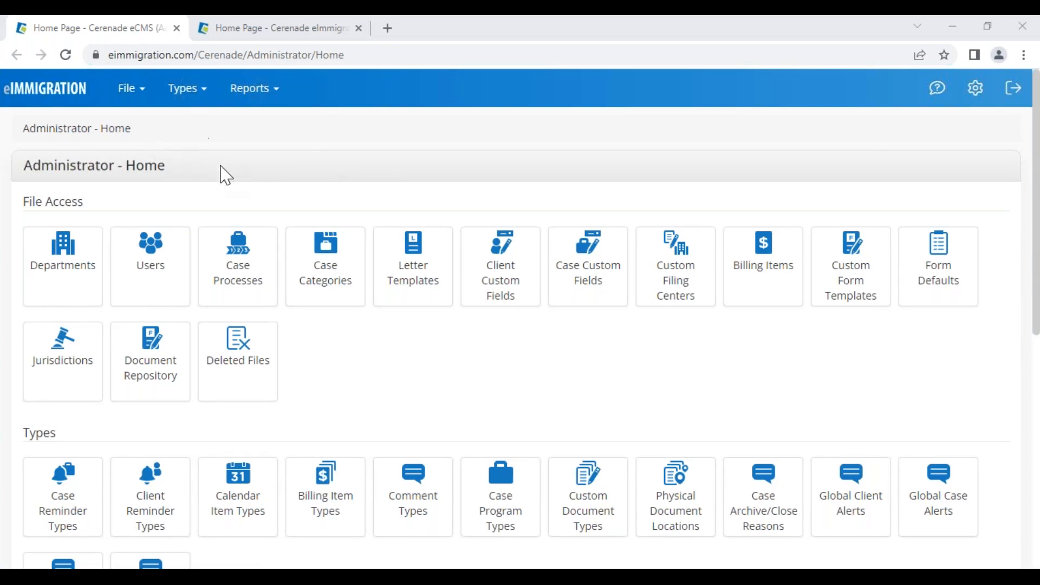
- Compare the caseworker Home dashboard with the Administrator - Home page, highlighting its heading
{"action": "left_click", "coordinate": [268, 38]}
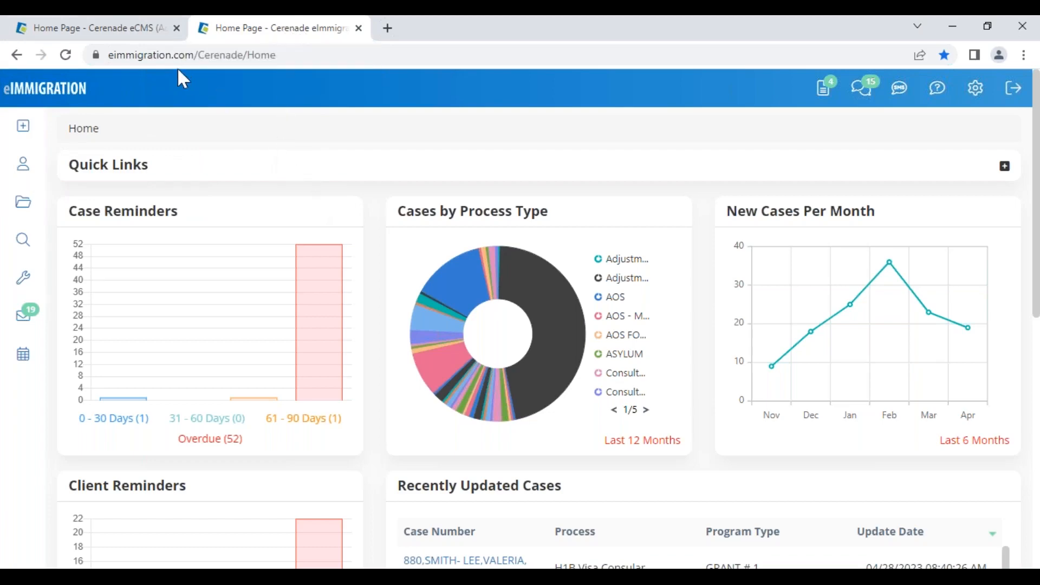
{"action": "left_click", "coordinate": [132, 30]}
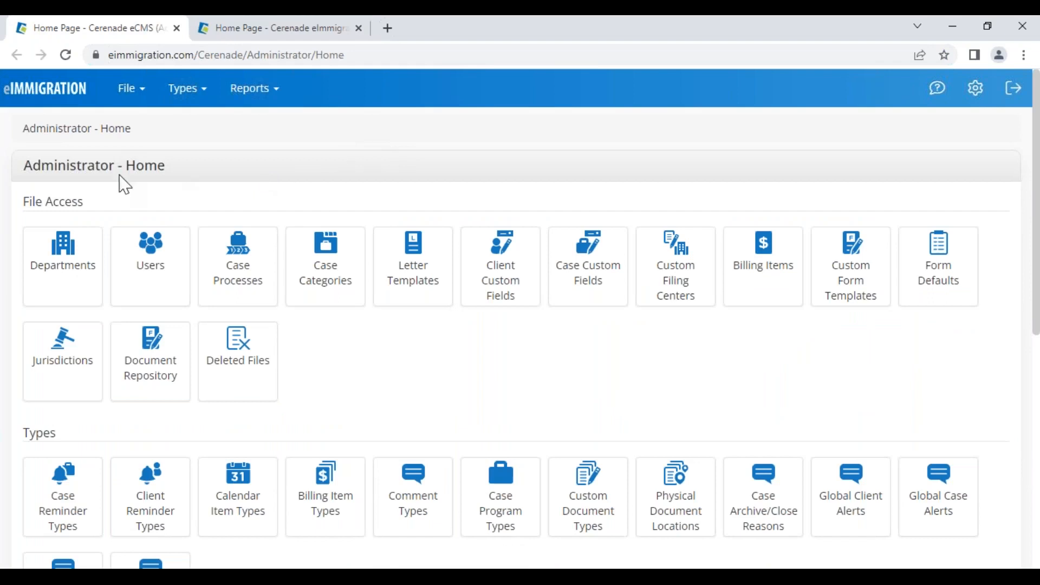
{"action": "left_click_drag", "start_coordinate": [27, 165], "coordinate": [173, 168]}
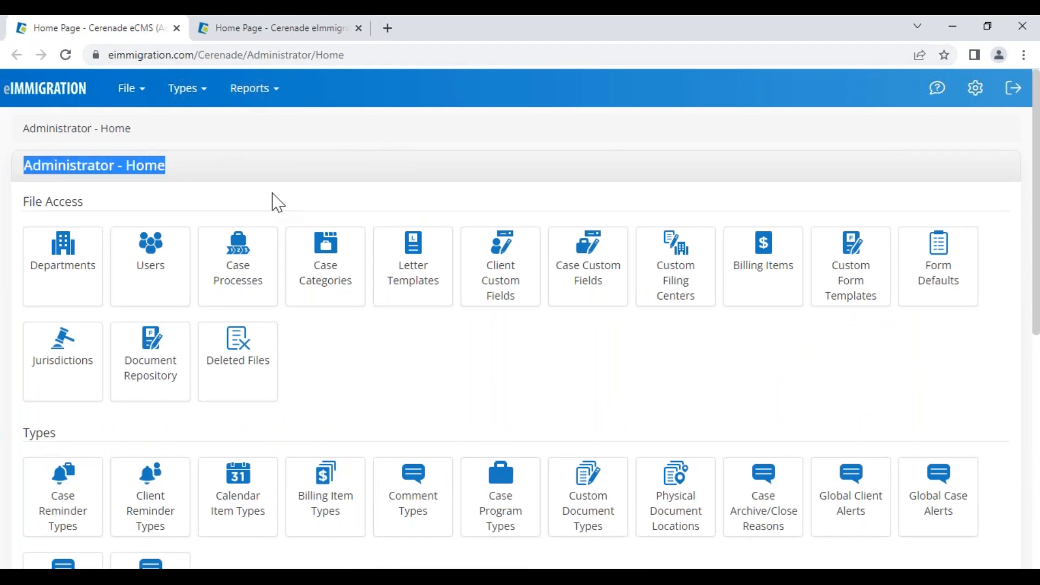
{"action": "left_click", "coordinate": [385, 376]}
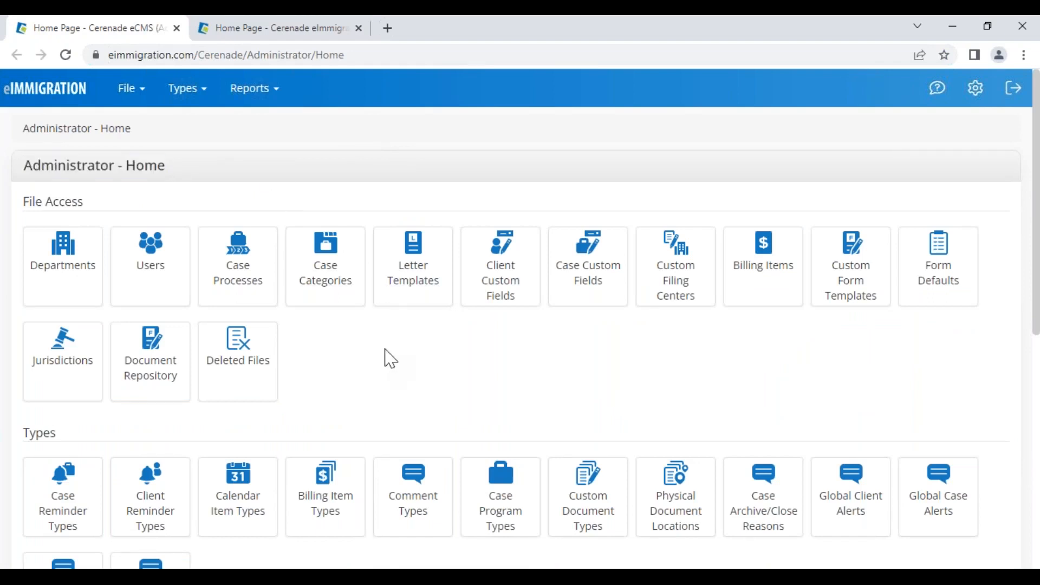
{"action": "left_click_drag", "start_coordinate": [16, 168], "coordinate": [193, 170]}
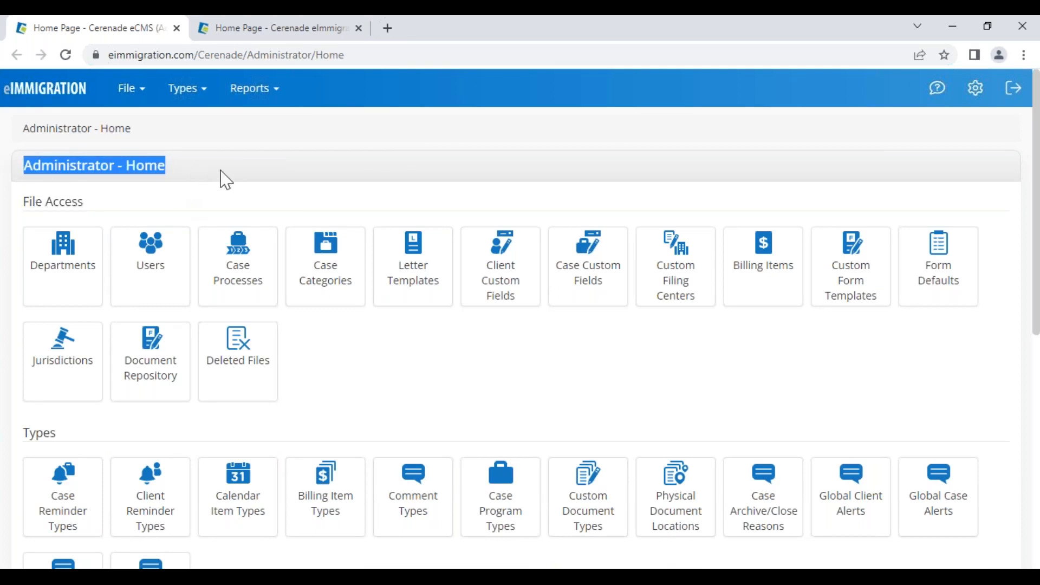
{"action": "left_click", "coordinate": [354, 334]}
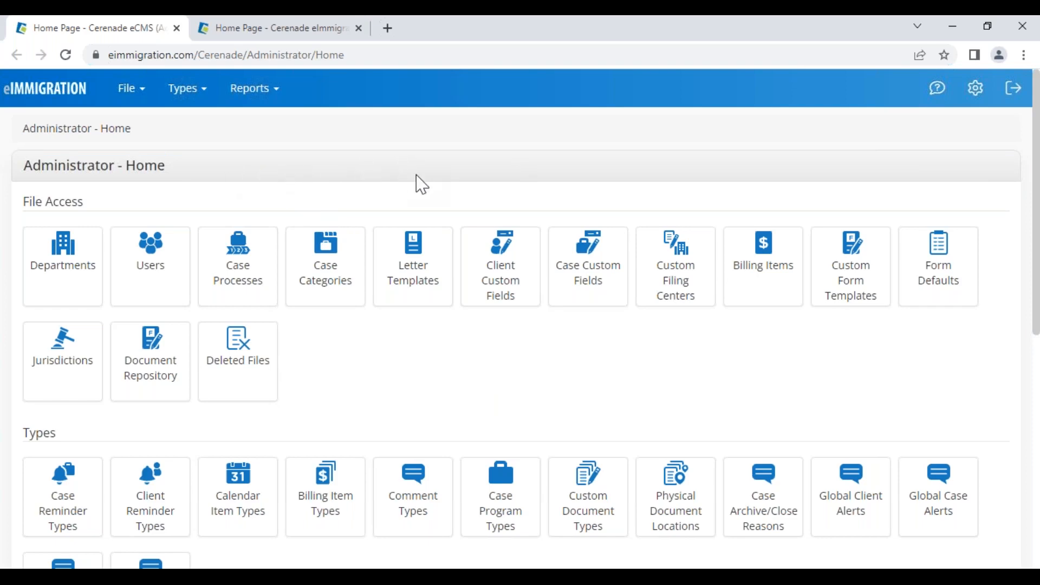
- Return to the caseworker Home dashboard, then bring up the Cerenade website window
{"action": "left_click", "coordinate": [280, 31]}
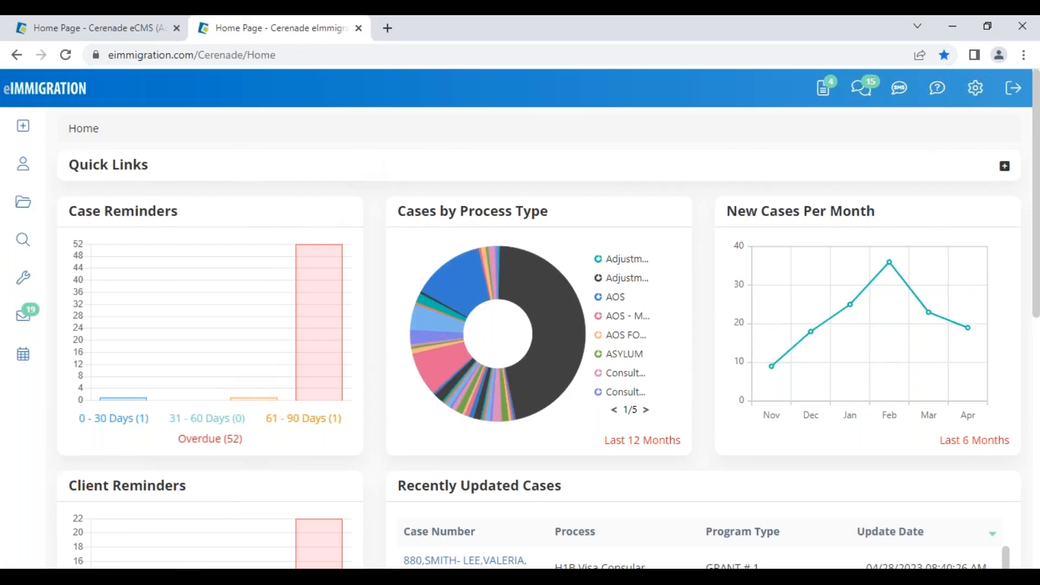
{"action": "left_click", "coordinate": [190, 577]}
{"action": "left_click", "coordinate": [165, 28]}
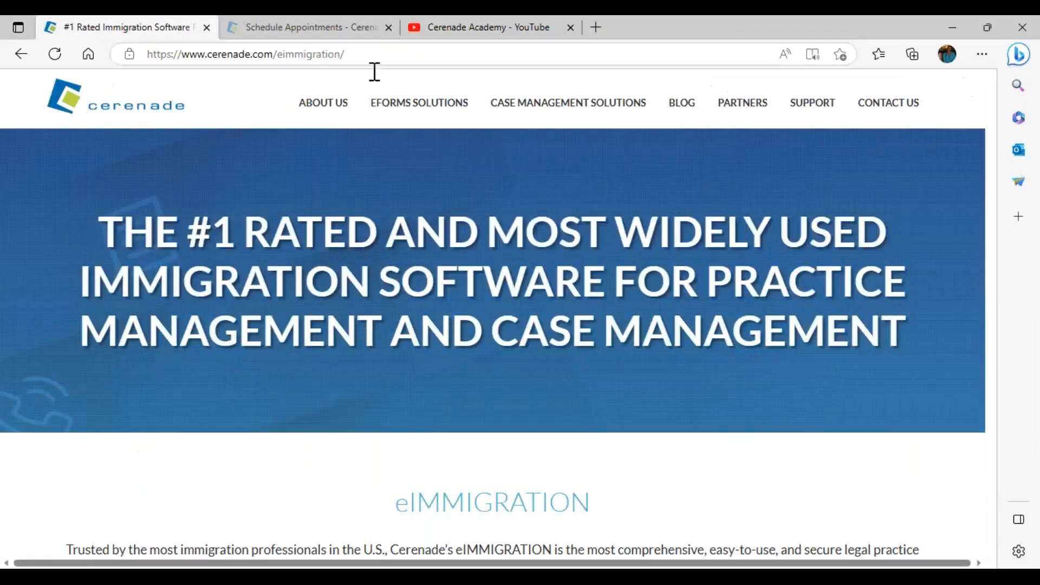
- Highlight the 'Included in all plans' feature lists, then return to the eIMMIGRATION dashboard
{"action": "mouse_move", "coordinate": [539, 103]}
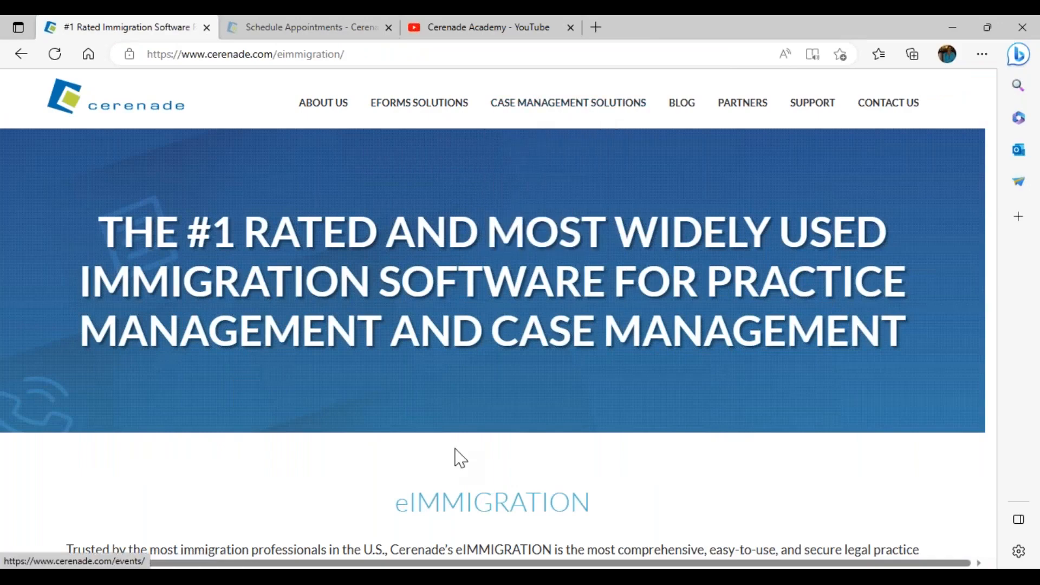
{"action": "scroll", "coordinate": [460, 457], "scroll_direction": "down", "scroll_amount": 5}
{"action": "scroll", "coordinate": [492, 520], "scroll_direction": "down", "scroll_amount": 15}
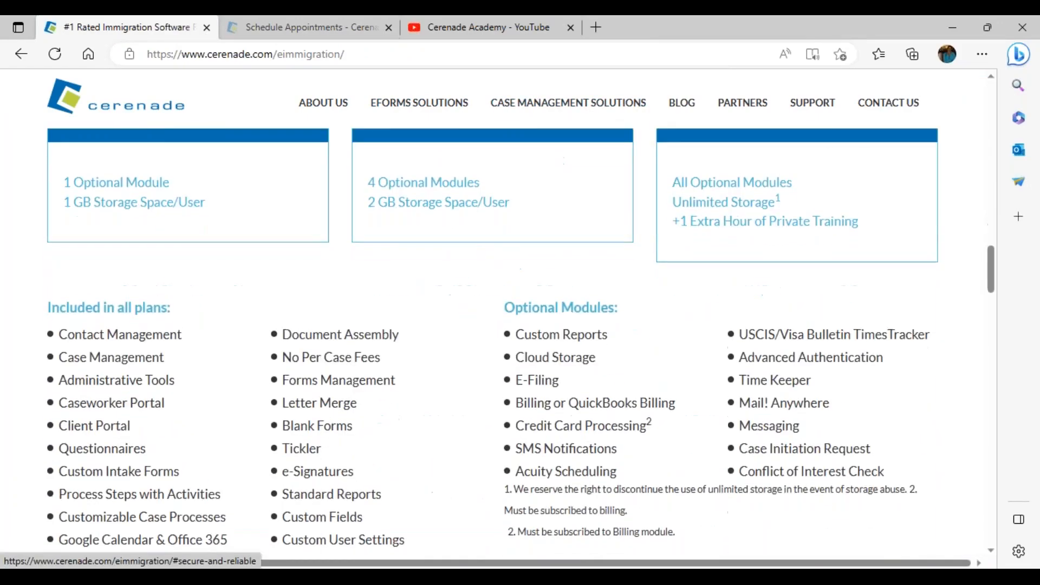
{"action": "left_click_drag", "start_coordinate": [52, 162], "coordinate": [467, 398]}
{"action": "left_click", "coordinate": [455, 292]}
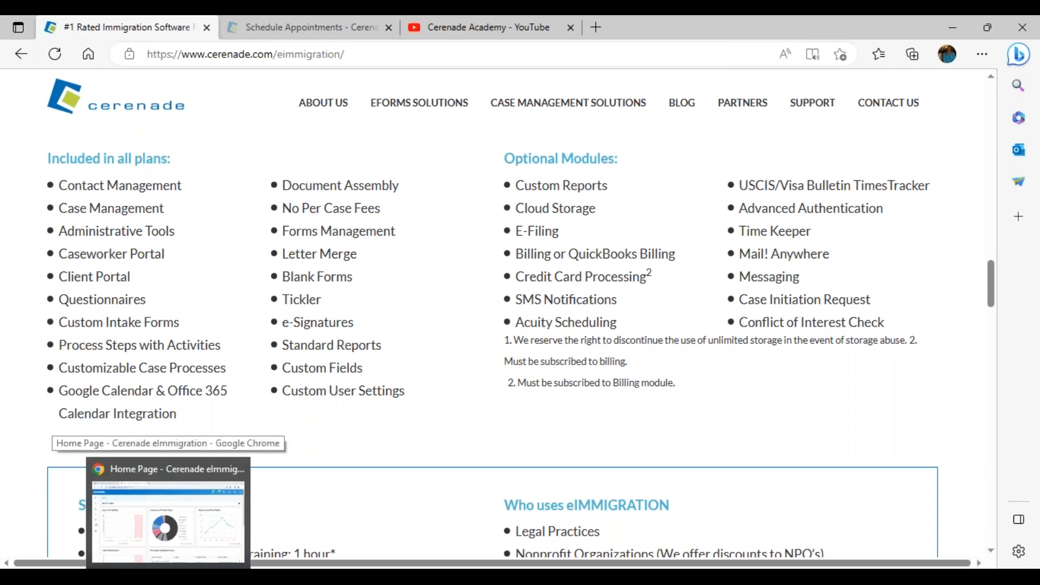
{"action": "left_click", "coordinate": [216, 504]}
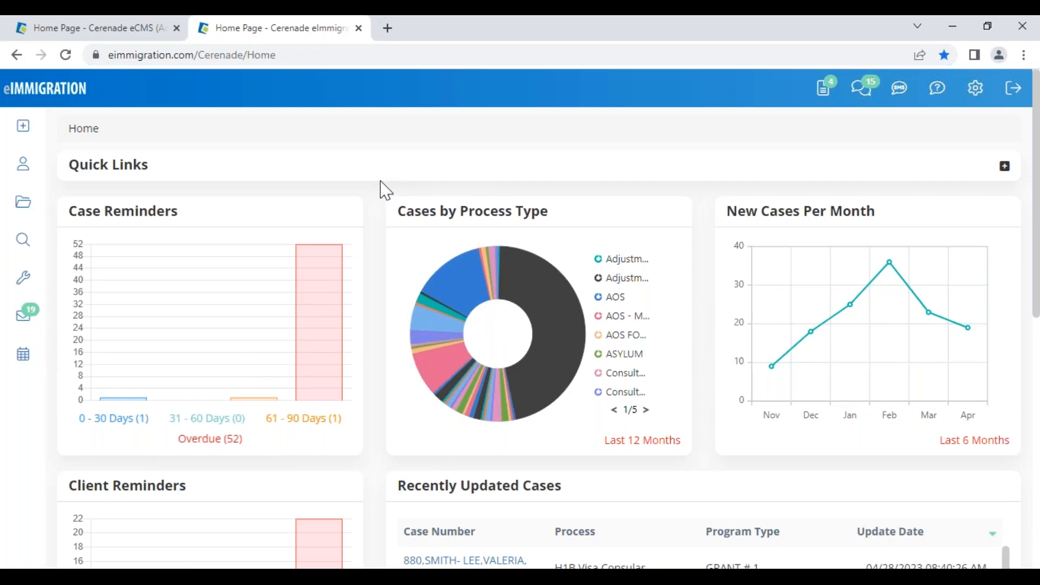
- Start a new client contact, highlighting the Prospect status and the New Contact title
{"action": "mouse_move", "coordinate": [23, 129]}
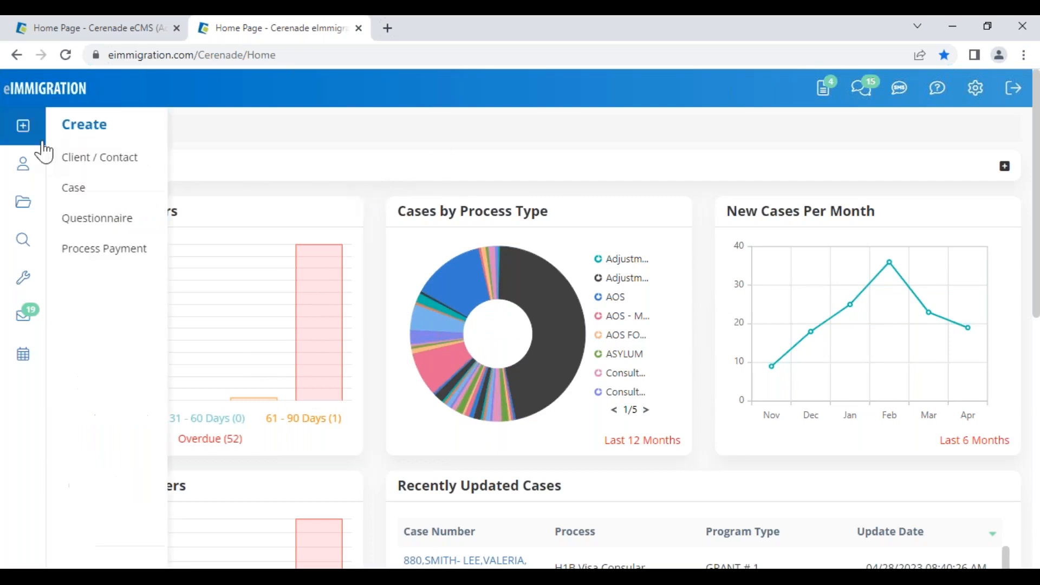
{"action": "left_click", "coordinate": [123, 169]}
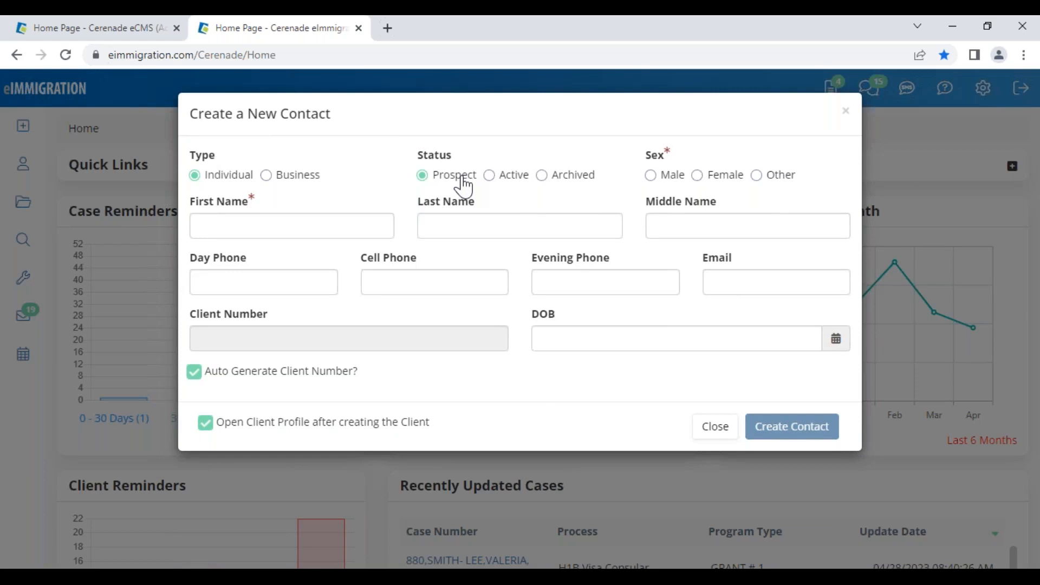
{"action": "left_click_drag", "start_coordinate": [475, 175], "coordinate": [436, 191]}
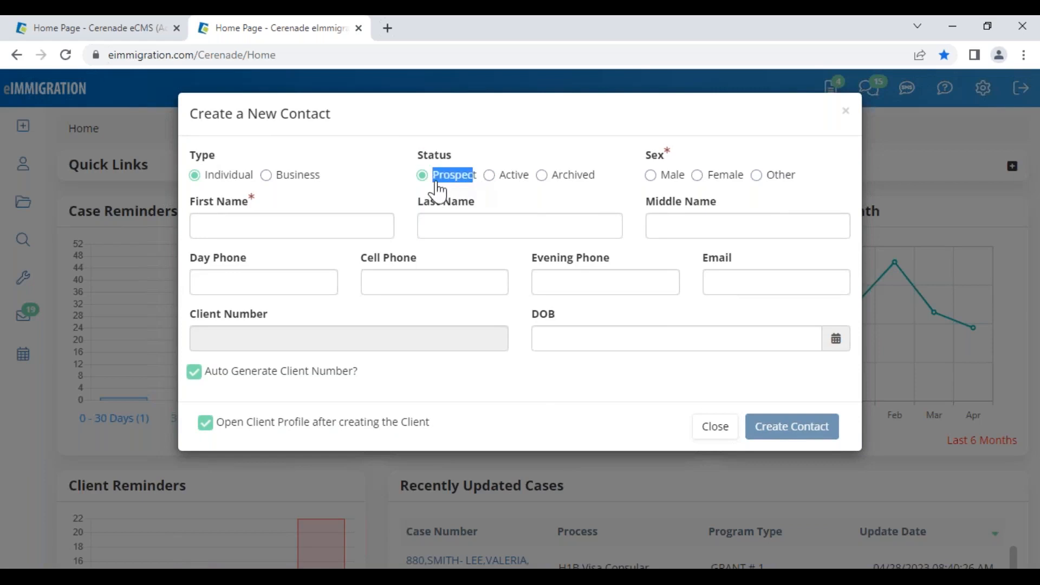
{"action": "left_click", "coordinate": [496, 210]}
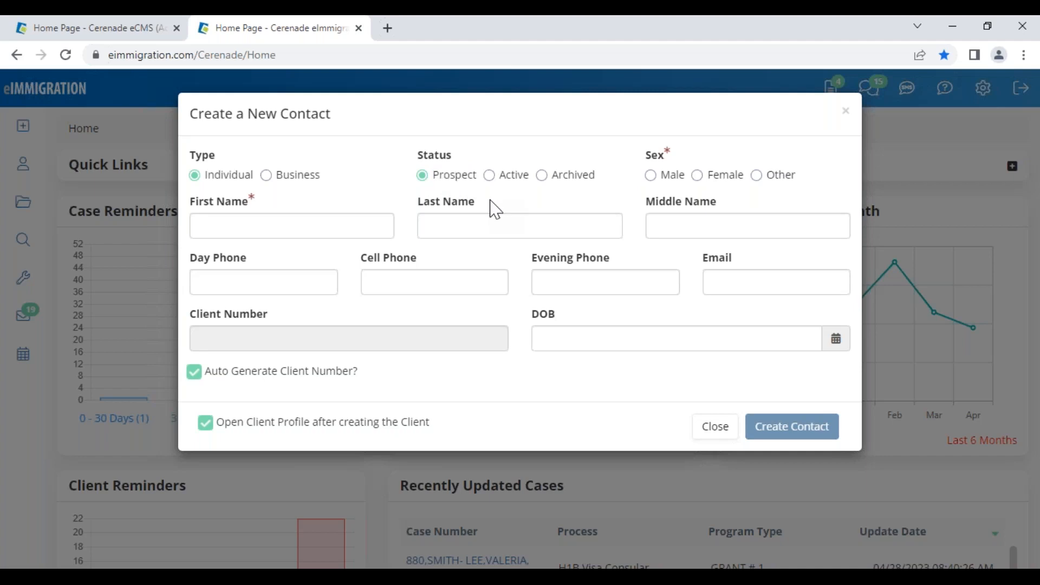
{"action": "left_click_drag", "start_coordinate": [477, 175], "coordinate": [442, 184]}
{"action": "left_click_drag", "start_coordinate": [330, 115], "coordinate": [245, 122]}
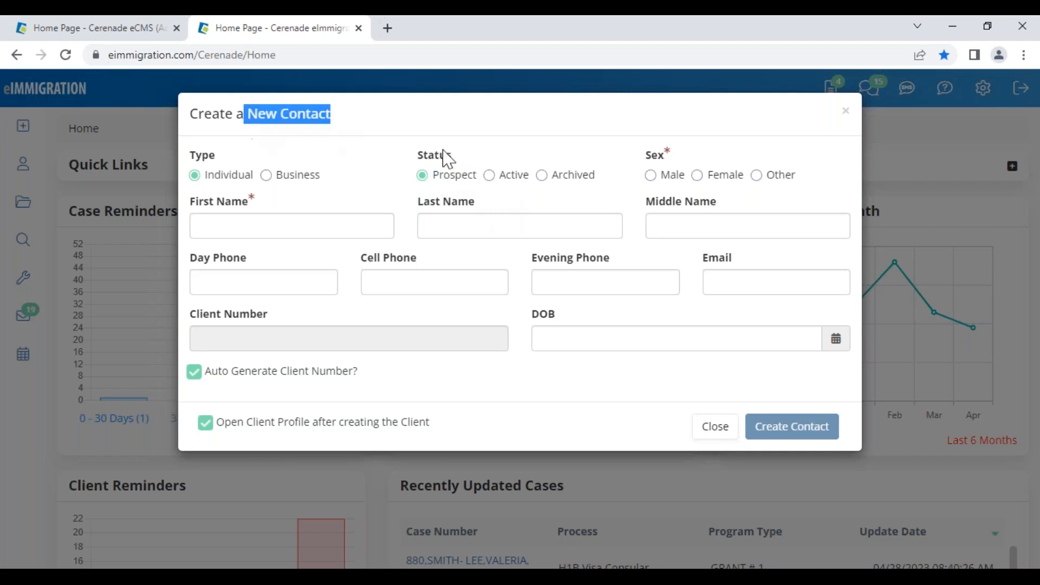
{"action": "left_click", "coordinate": [517, 206]}
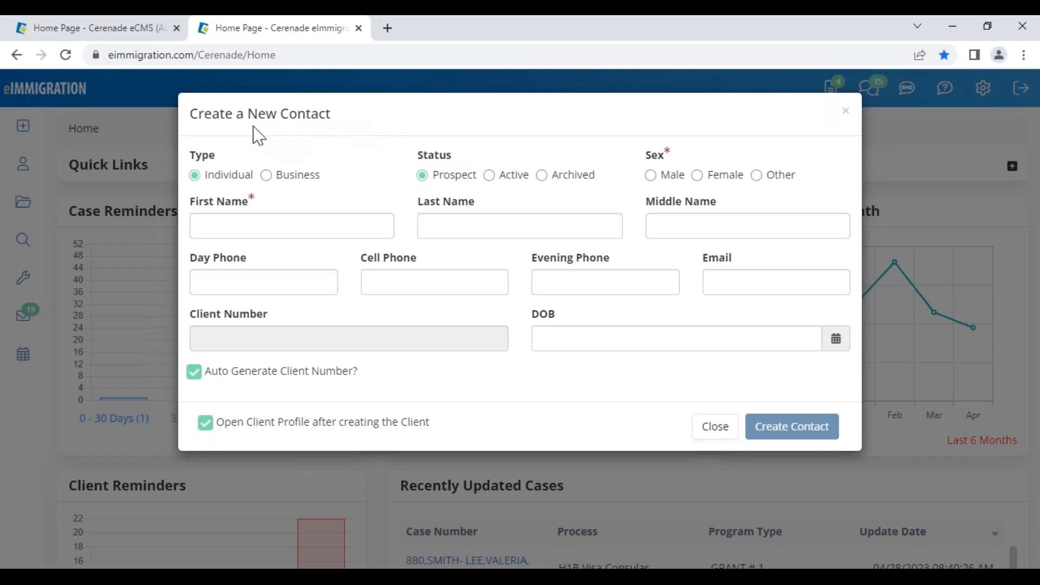
- Close the new-contact form unsaved and scroll to Client Reminders and Recently Updated Cases
{"action": "left_click", "coordinate": [706, 428]}
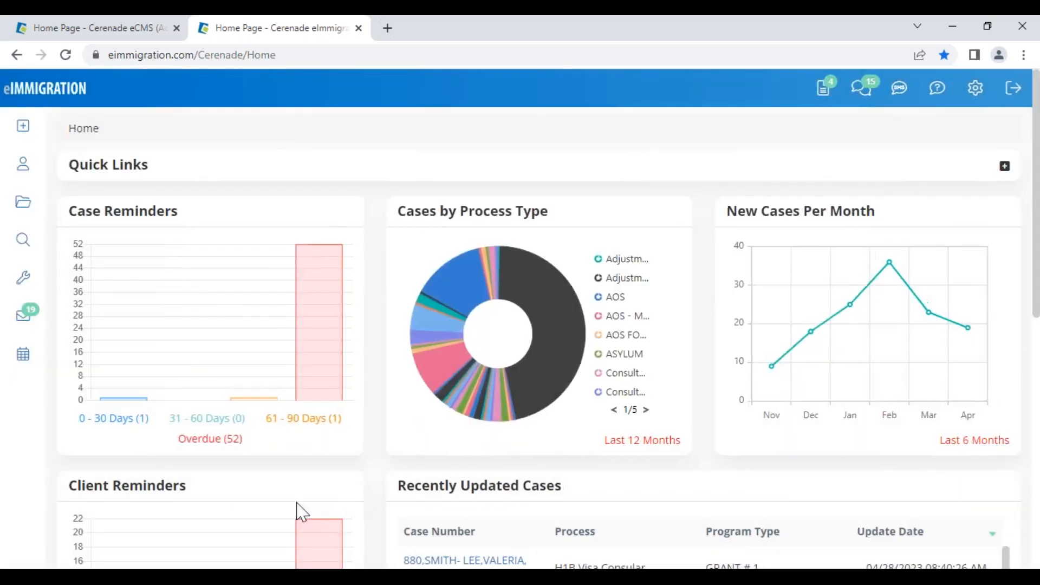
{"action": "scroll", "coordinate": [166, 499], "scroll_direction": "down", "scroll_amount": 5}
{"action": "scroll", "coordinate": [166, 499], "scroll_direction": "down", "scroll_amount": 3}
- Open the client's record from Recently Updated Cases, dismiss Client Alerts, and show History > Previous Addresses
{"action": "left_click", "coordinate": [203, 380]}
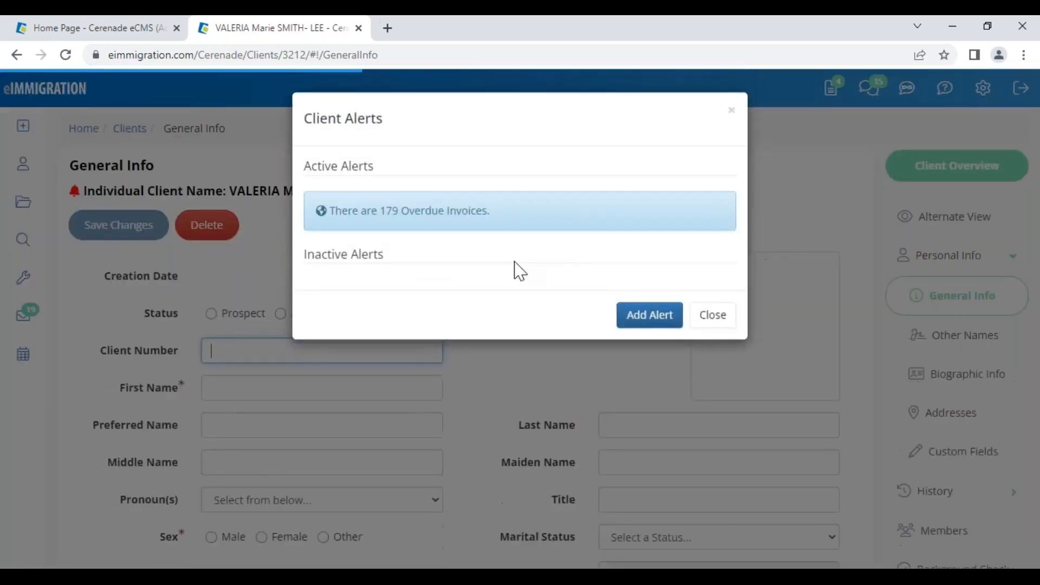
{"action": "left_click", "coordinate": [696, 319]}
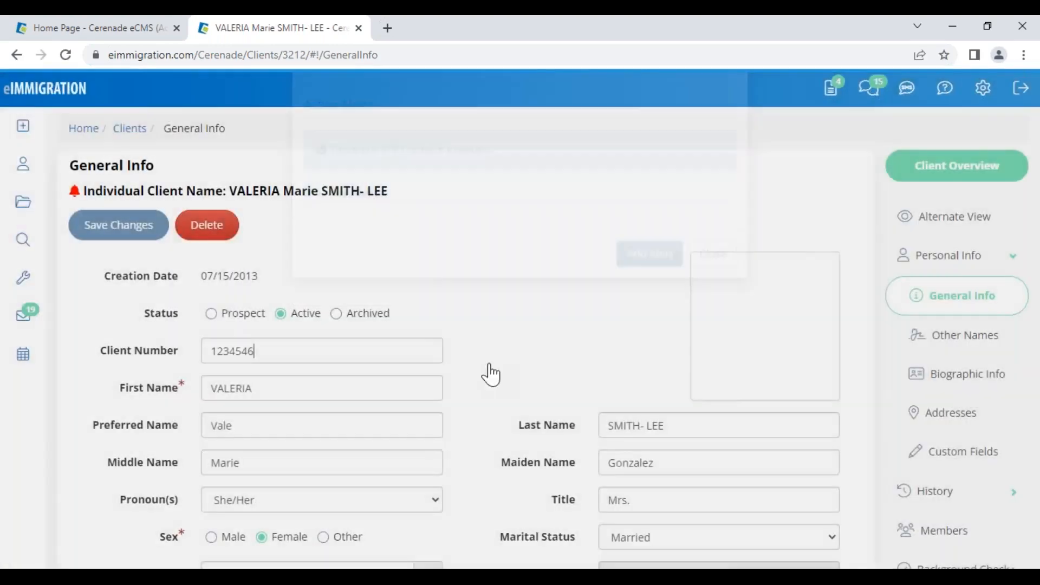
{"action": "scroll", "coordinate": [501, 385], "scroll_direction": "down", "scroll_amount": 10}
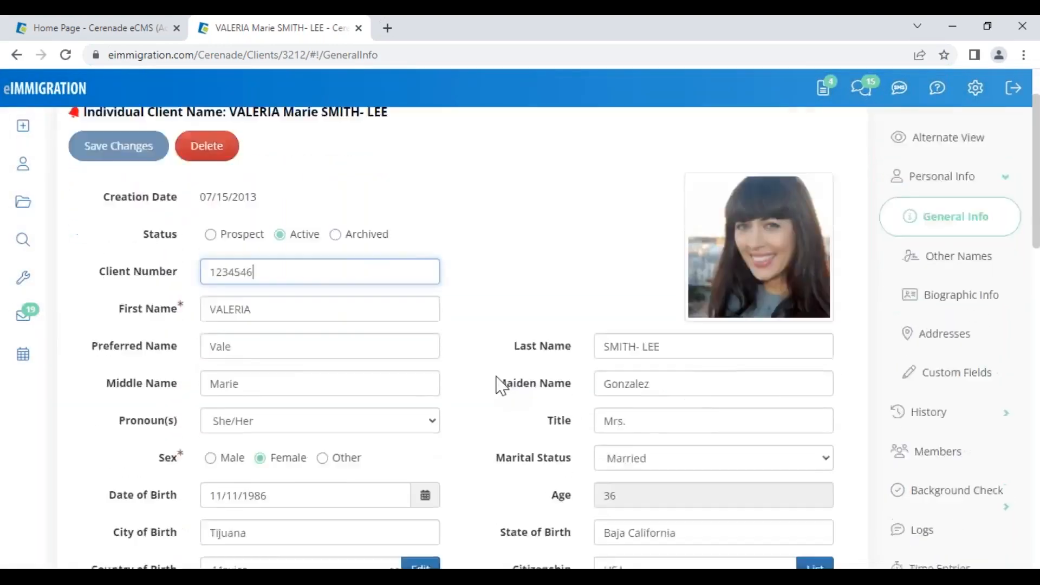
{"action": "scroll", "coordinate": [596, 387], "scroll_direction": "up", "scroll_amount": 10}
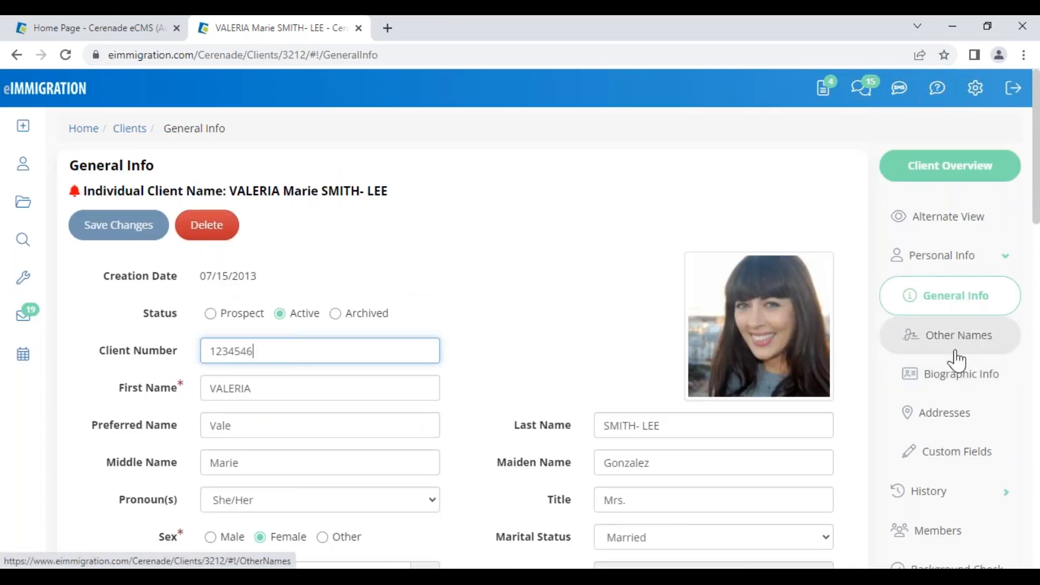
{"action": "left_click", "coordinate": [928, 494]}
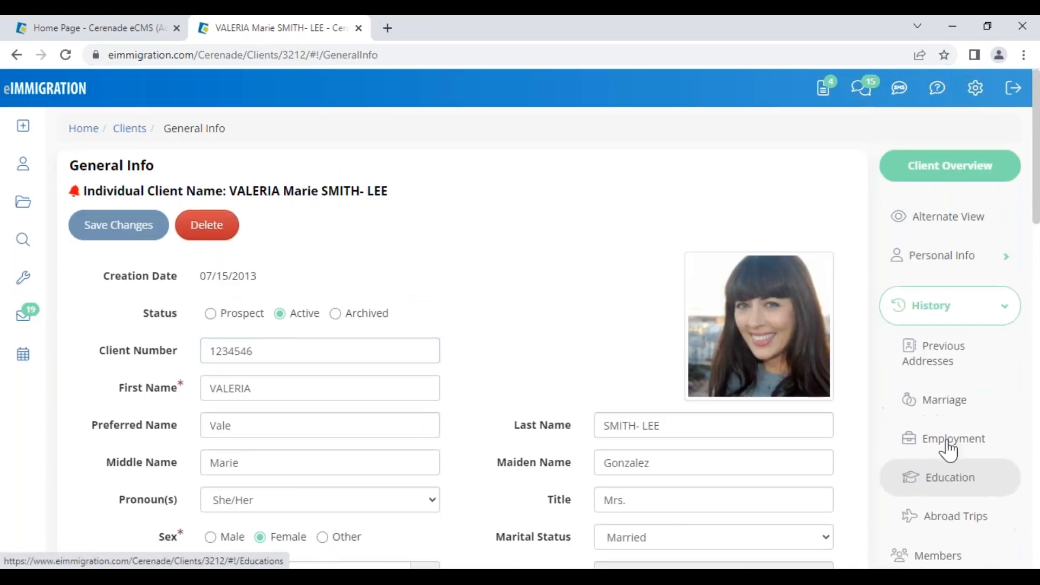
{"action": "left_click", "coordinate": [942, 346]}
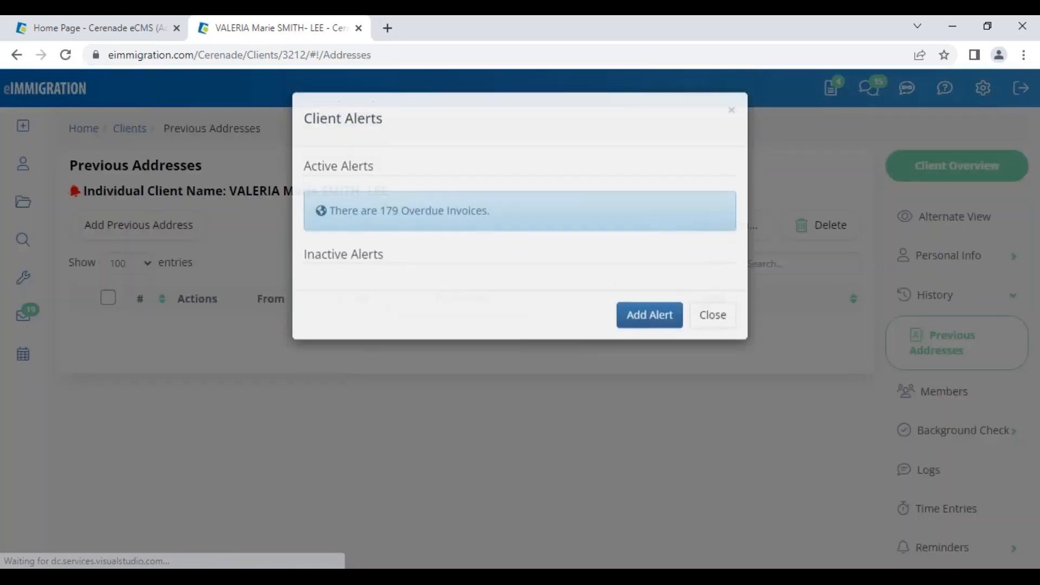
{"action": "left_click", "coordinate": [722, 319]}
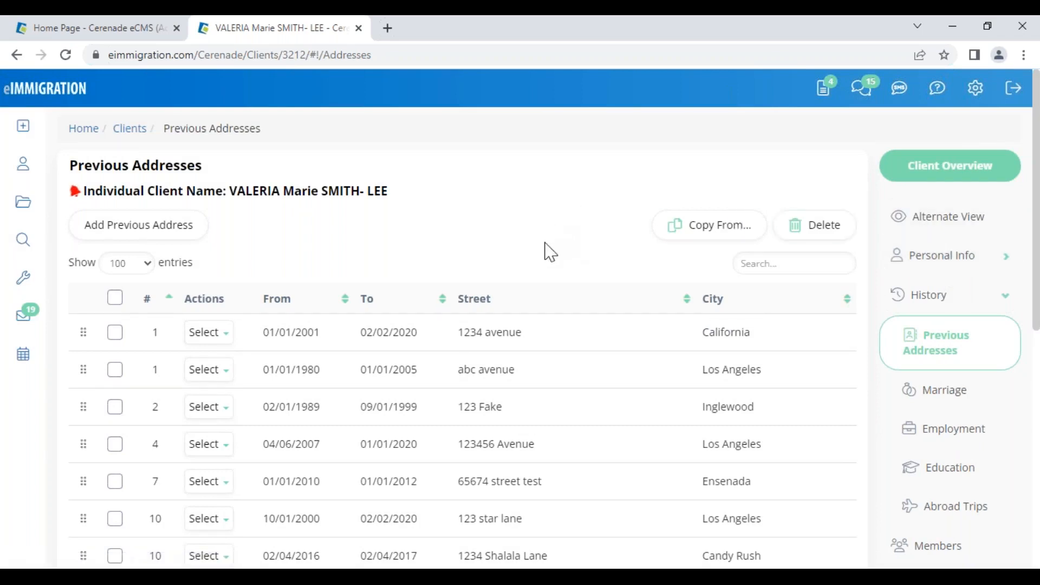
{"action": "scroll", "coordinate": [952, 501], "scroll_direction": "down", "scroll_amount": 5}
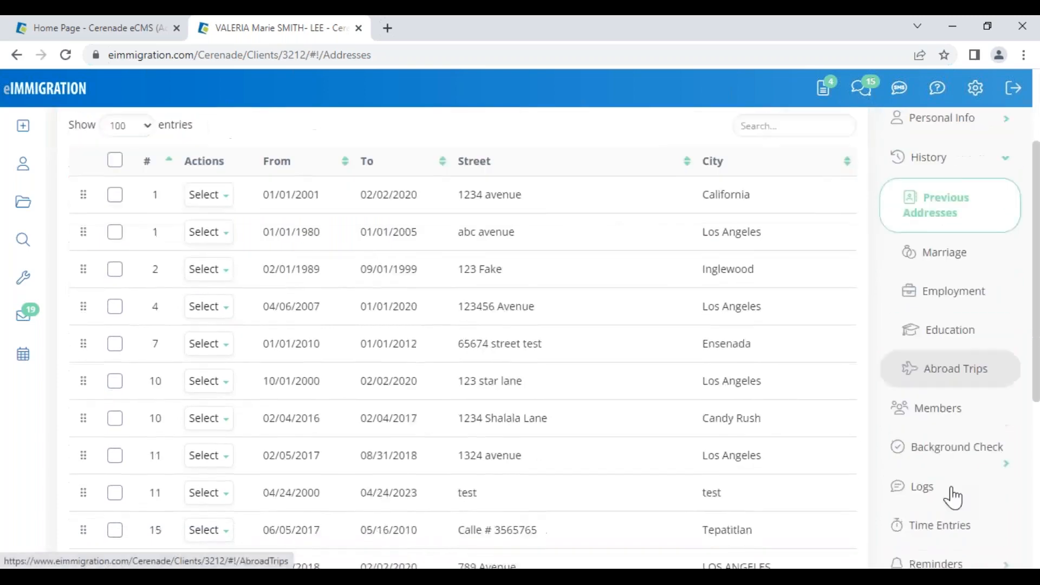
- Show the client's Cases, highlighting Adjustment of Status, H1B Visa Consular and Naturalization/Ciudadania processes
{"action": "scroll", "coordinate": [958, 486], "scroll_direction": "down", "scroll_amount": 4}
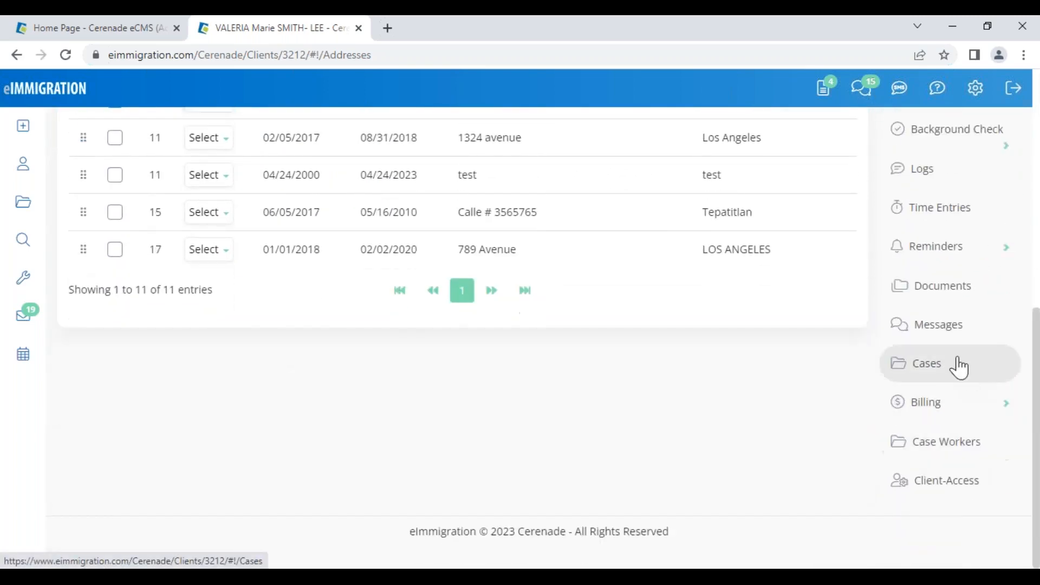
{"action": "left_click", "coordinate": [936, 376]}
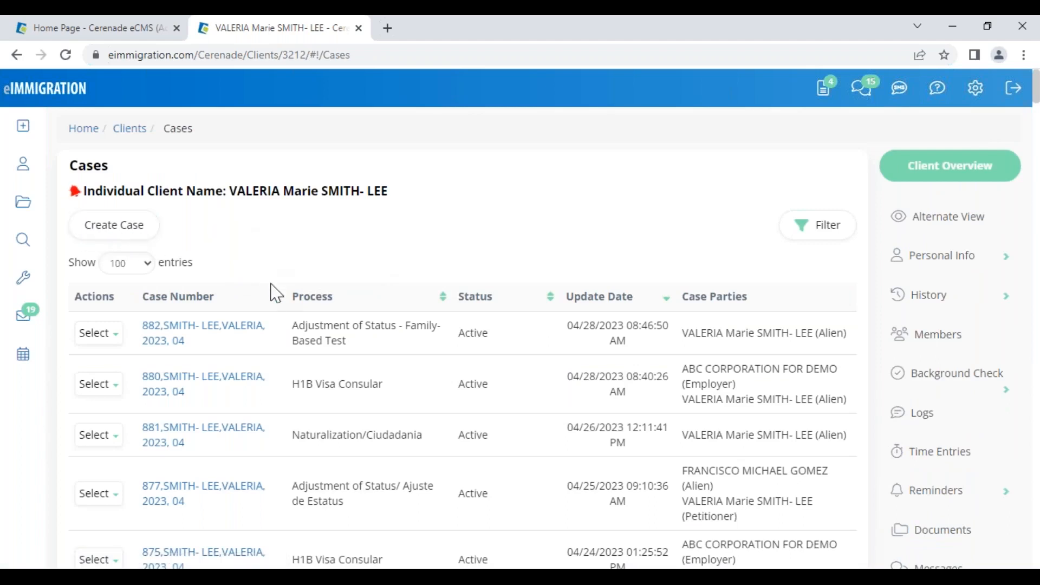
{"action": "left_click_drag", "start_coordinate": [237, 191], "coordinate": [398, 190]}
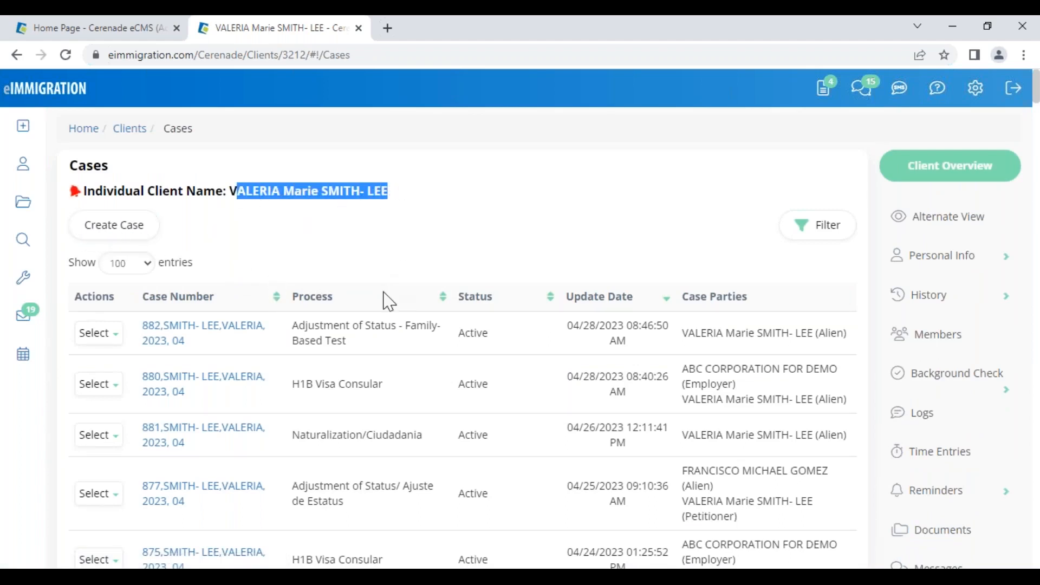
{"action": "left_click_drag", "start_coordinate": [291, 325], "coordinate": [344, 355]}
{"action": "left_click_drag", "start_coordinate": [291, 383], "coordinate": [348, 386]}
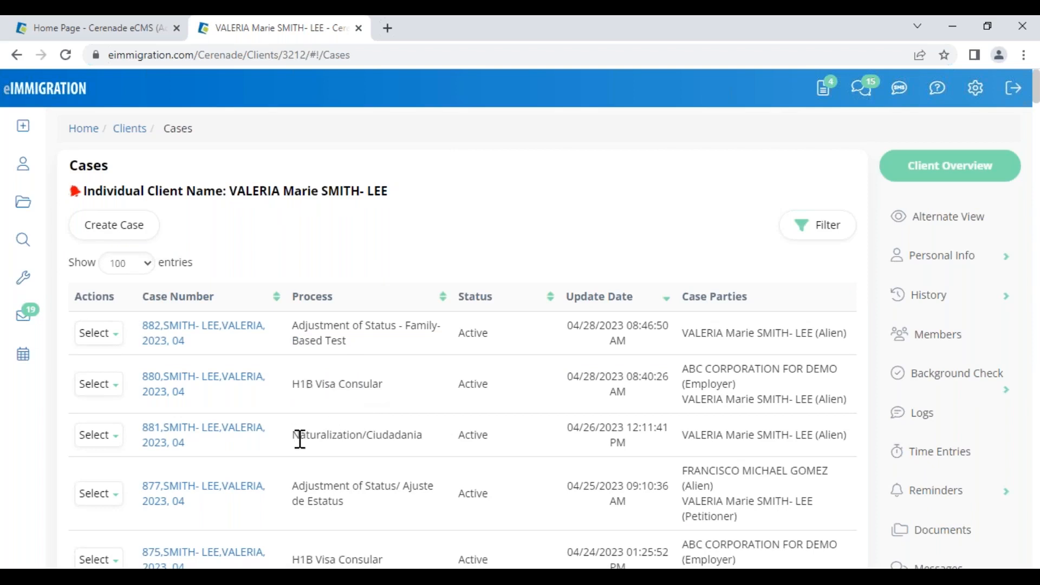
{"action": "left_click_drag", "start_coordinate": [298, 437], "coordinate": [395, 450]}
{"action": "left_click", "coordinate": [386, 258]}
{"action": "left_click", "coordinate": [173, 341]}
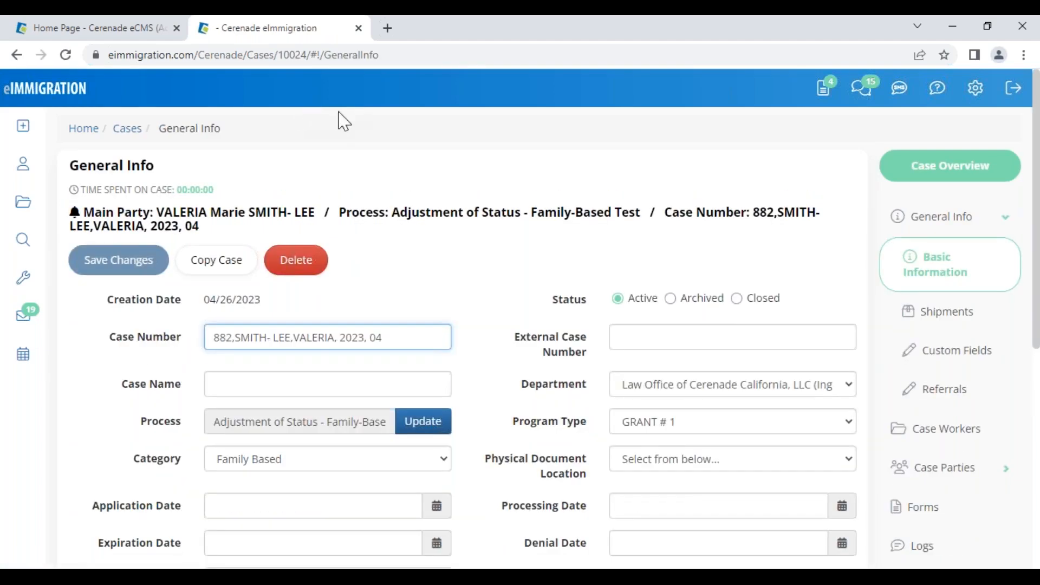
{"action": "left_click", "coordinate": [253, 214]}
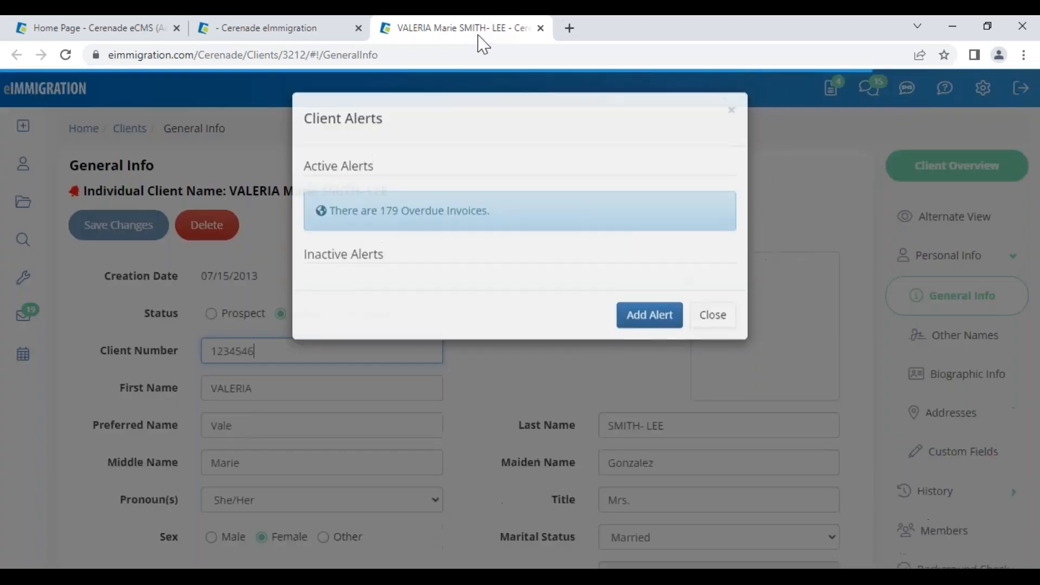
{"action": "left_click", "coordinate": [716, 319]}
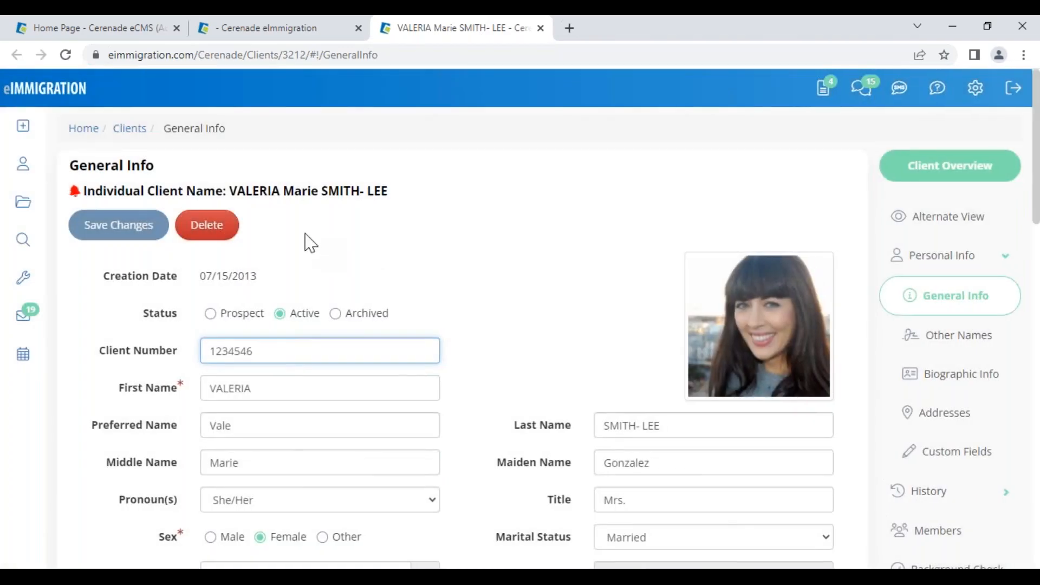
{"action": "left_click_drag", "start_coordinate": [227, 129], "coordinate": [76, 138]}
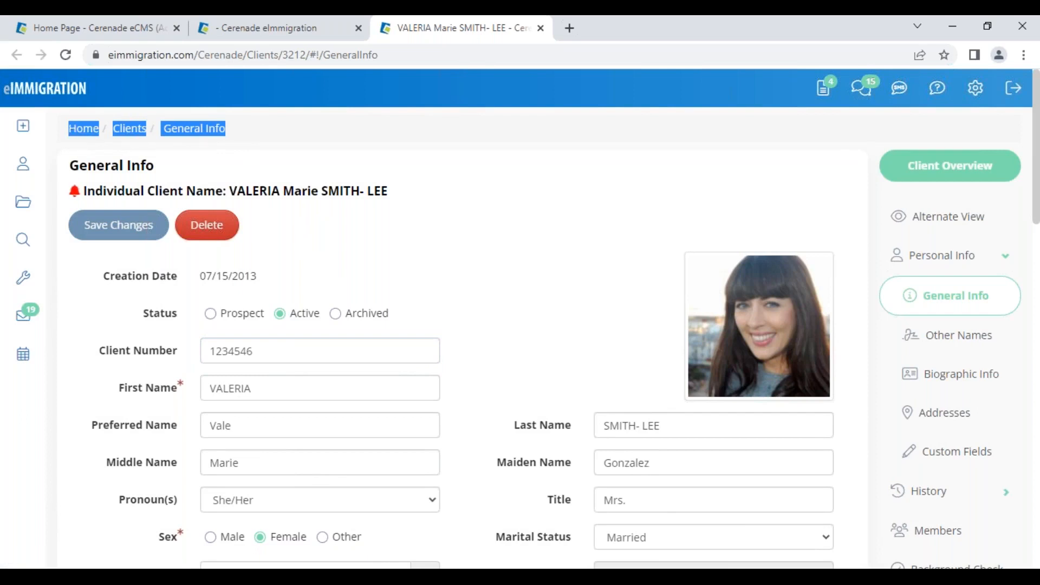
{"action": "left_click", "coordinate": [156, 148]}
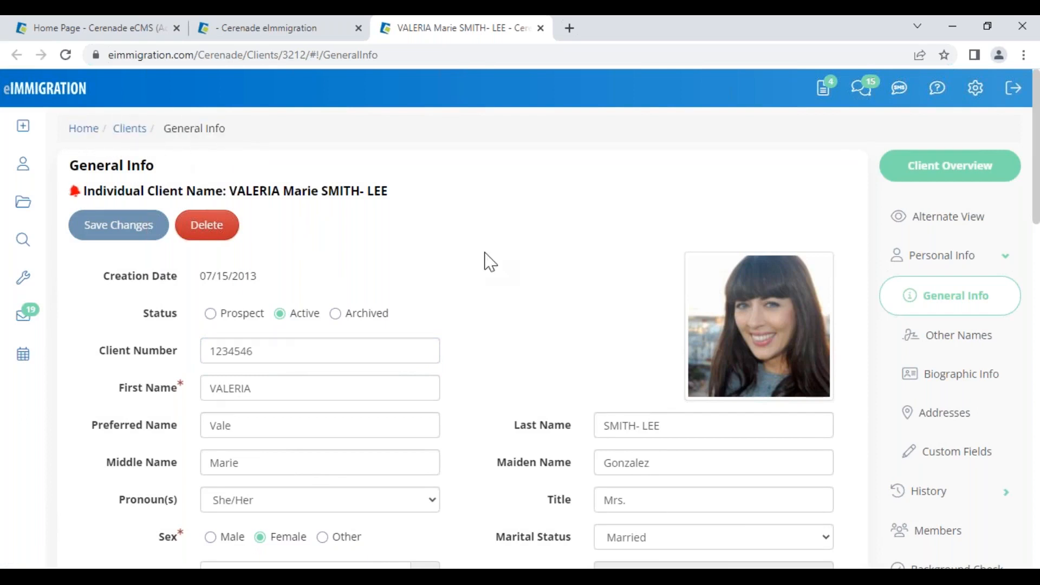
{"action": "scroll", "coordinate": [490, 266], "scroll_direction": "down", "scroll_amount": 4}
{"action": "scroll", "coordinate": [487, 265], "scroll_direction": "up", "scroll_amount": 4}
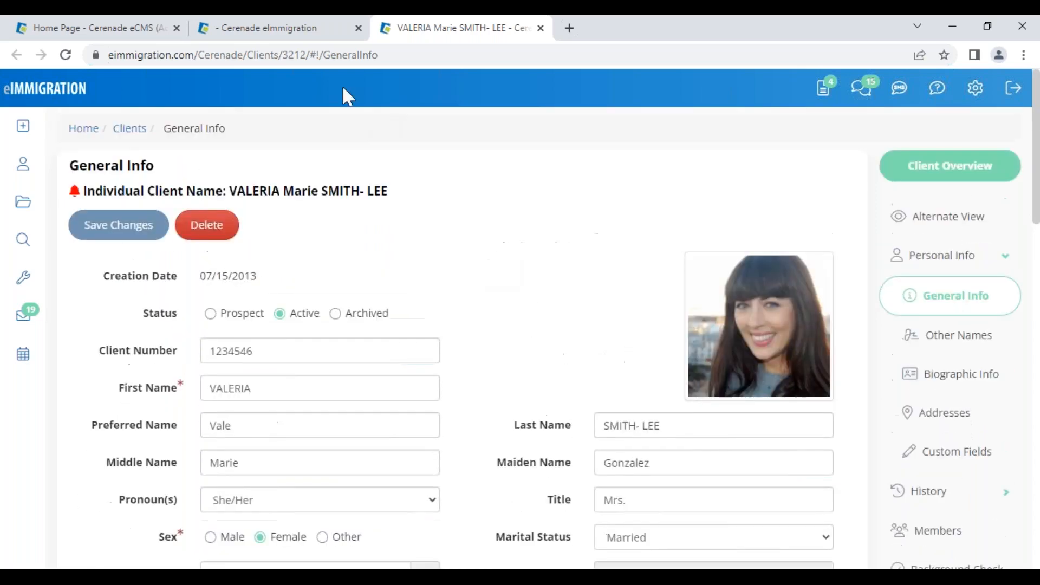
- Highlight the case page's location path and process/number header, then return to the client's General Info
{"action": "left_click", "coordinate": [306, 28]}
{"action": "mouse_move", "coordinate": [216, 128]}
{"action": "left_mouse_down"}
{"action": "mouse_move", "coordinate": [75, 136]}
{"action": "mouse_move", "coordinate": [221, 135]}
{"action": "left_mouse_up"}
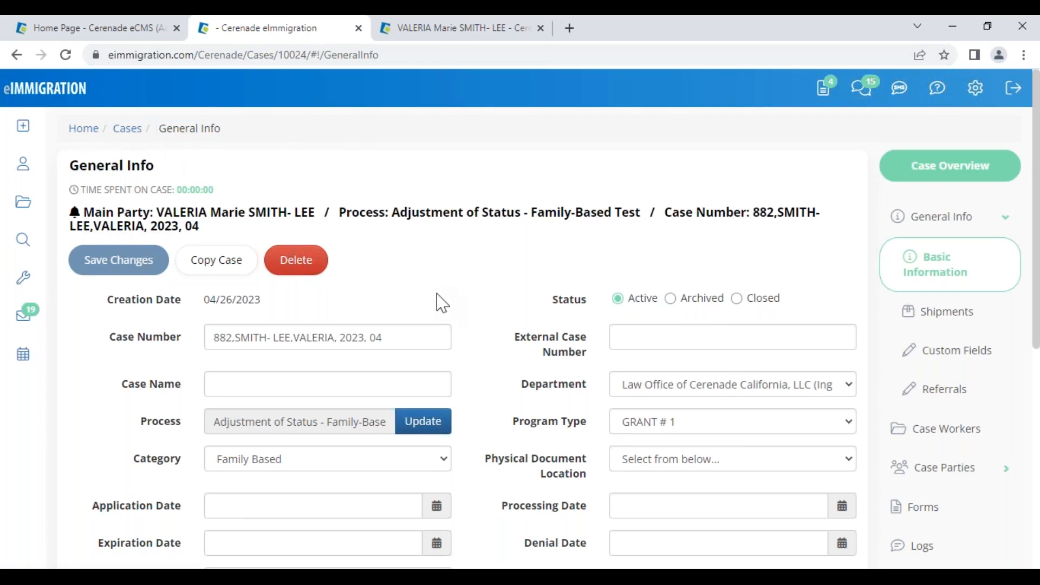
{"action": "left_click_drag", "start_coordinate": [353, 212], "coordinate": [785, 235]}
{"action": "left_click", "coordinate": [491, 301]}
{"action": "left_click", "coordinate": [450, 32]}
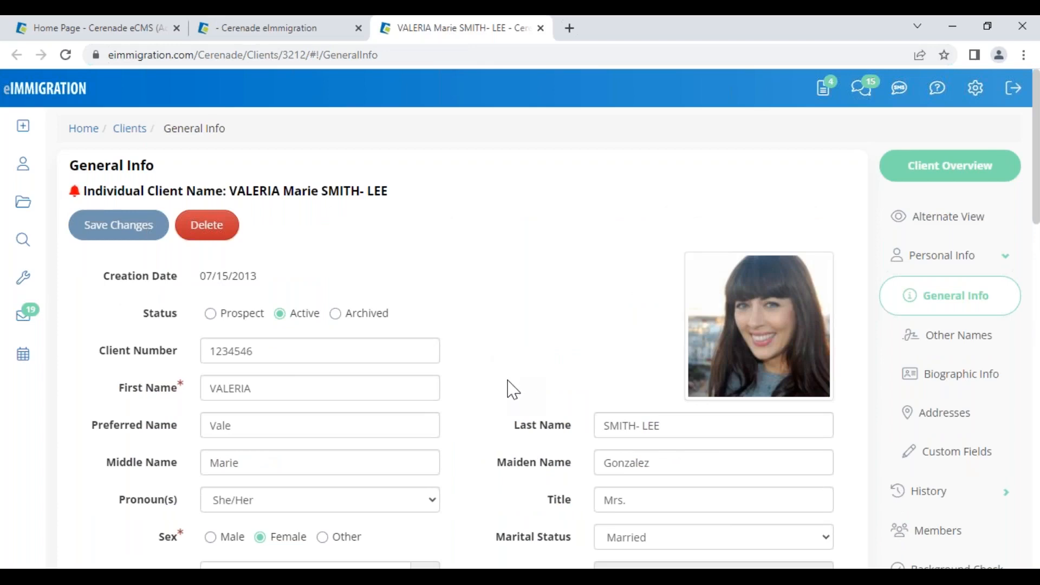
- Scroll through the client's General Info form, highlighting the page location
{"action": "scroll", "coordinate": [154, 458], "scroll_direction": "down", "scroll_amount": 2}
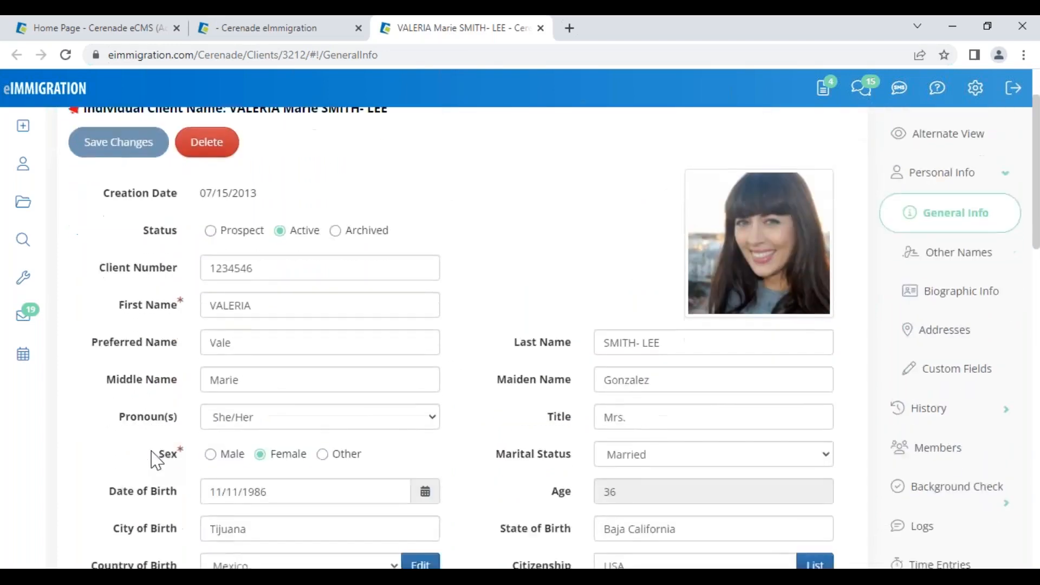
{"action": "scroll", "coordinate": [156, 460], "scroll_direction": "down", "scroll_amount": 3}
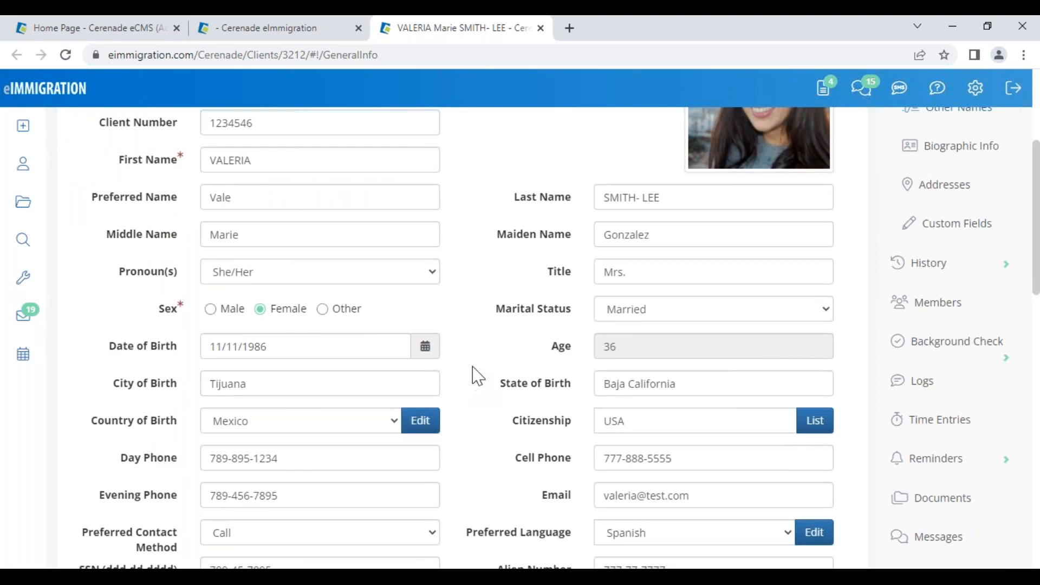
{"action": "scroll", "coordinate": [477, 376], "scroll_direction": "up", "scroll_amount": 5}
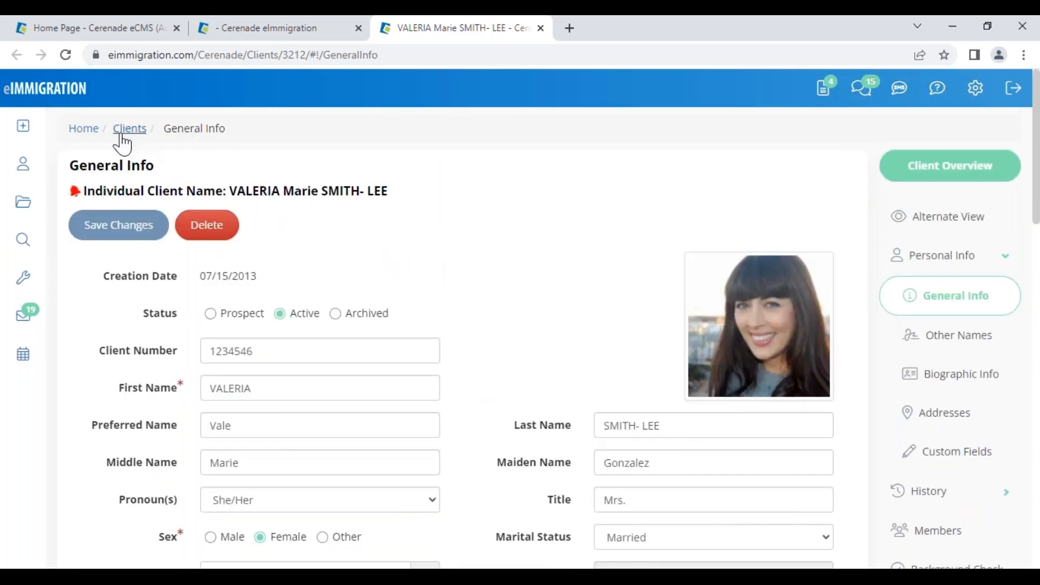
{"action": "left_click_drag", "start_coordinate": [165, 129], "coordinate": [233, 145]}
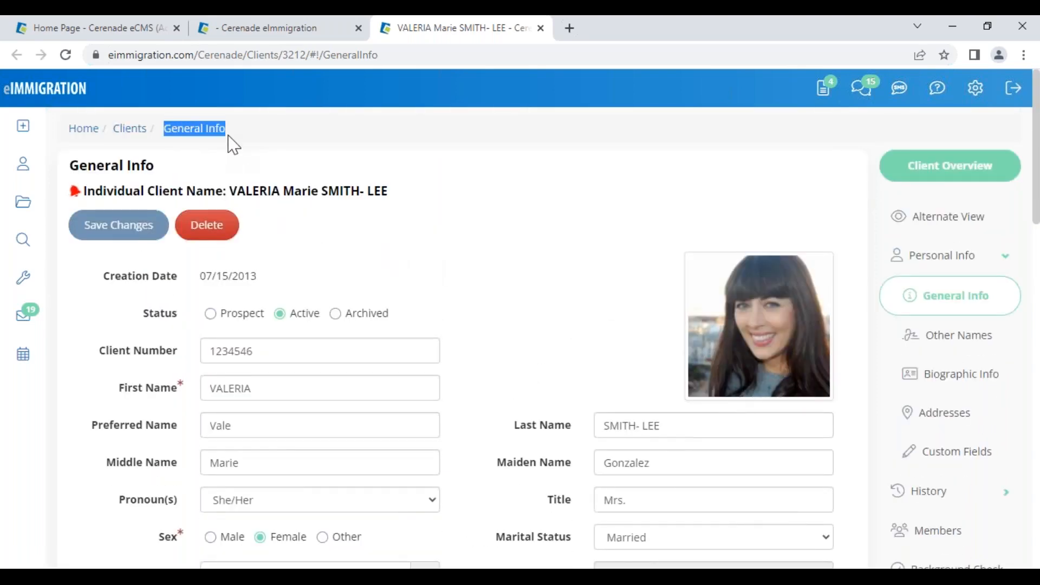
{"action": "left_click", "coordinate": [554, 261]}
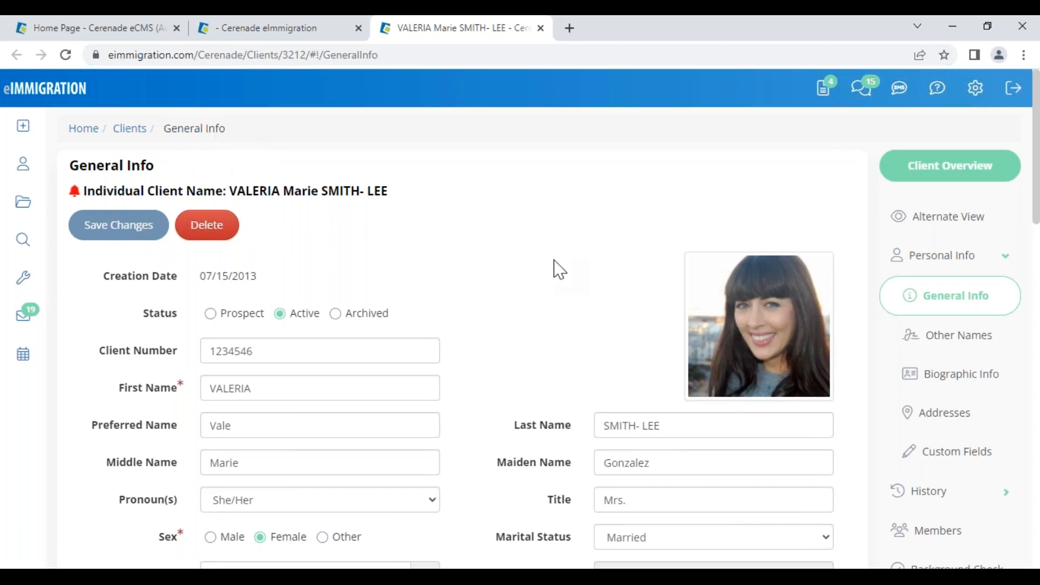
- View the client's Other Names, then her Biographic Information
{"action": "left_click", "coordinate": [931, 344]}
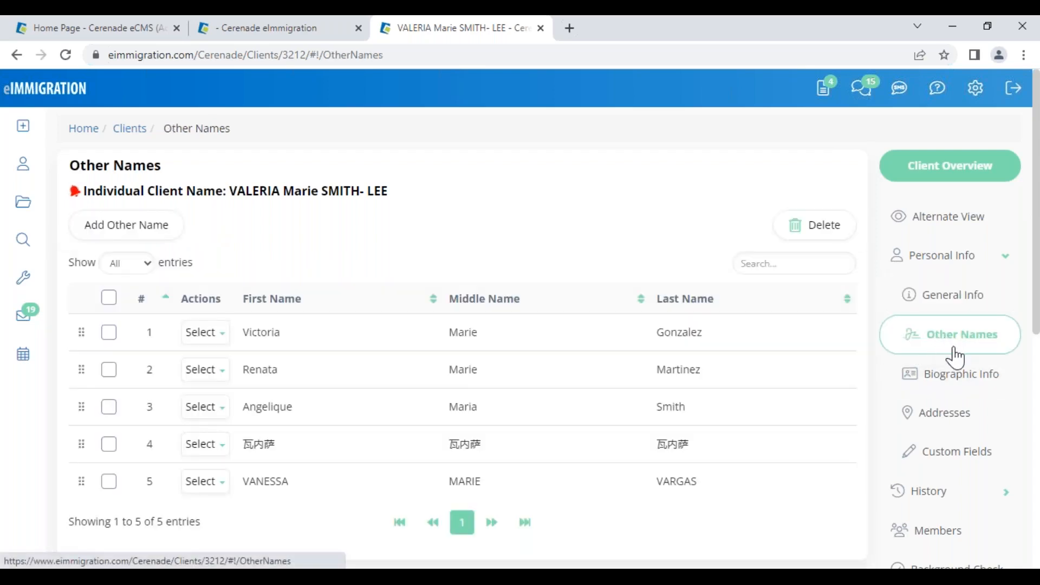
{"action": "left_click", "coordinate": [975, 388]}
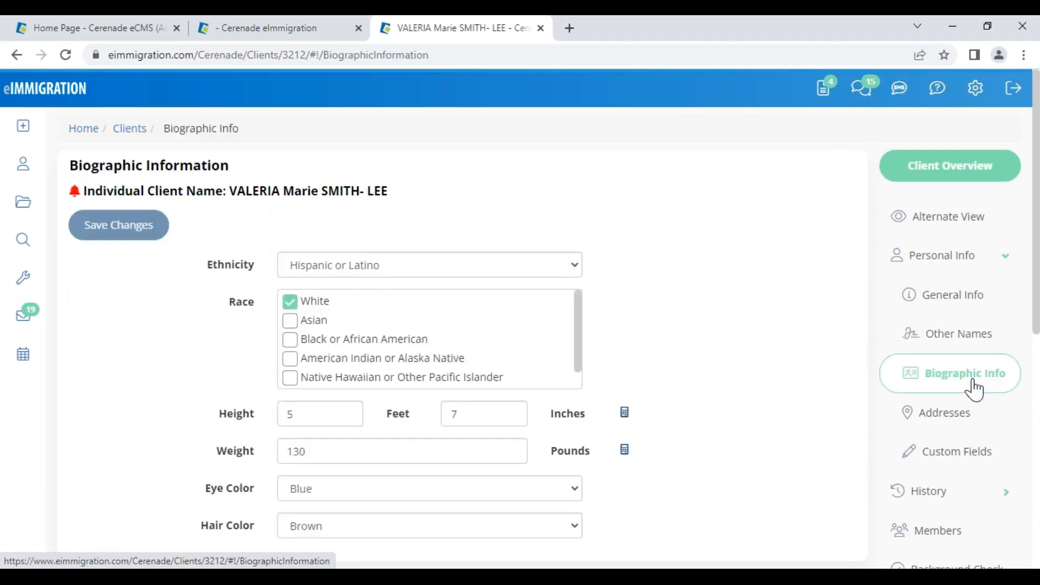
{"action": "scroll", "coordinate": [967, 411], "scroll_direction": "down", "scroll_amount": 4}
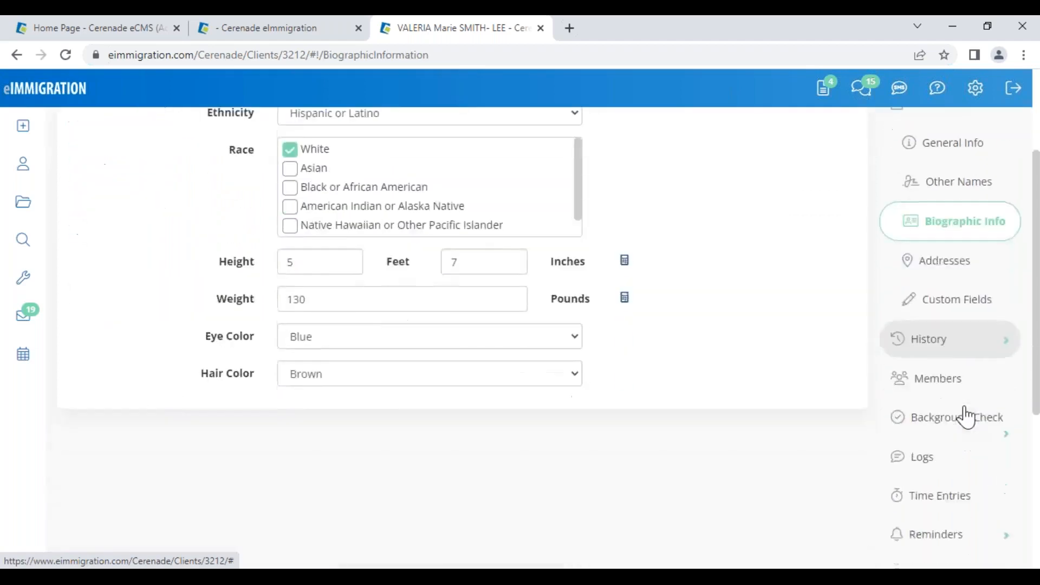
- Browse the client's Passports and Questionnaires/Forms document folders, then open her Members list
{"action": "left_click", "coordinate": [936, 503]}
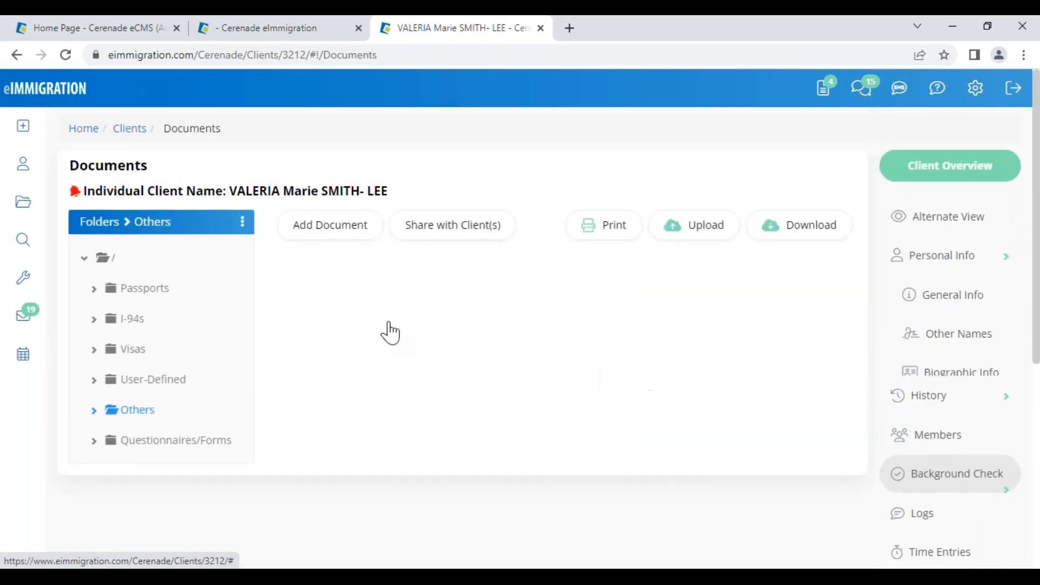
{"action": "left_click", "coordinate": [134, 303]}
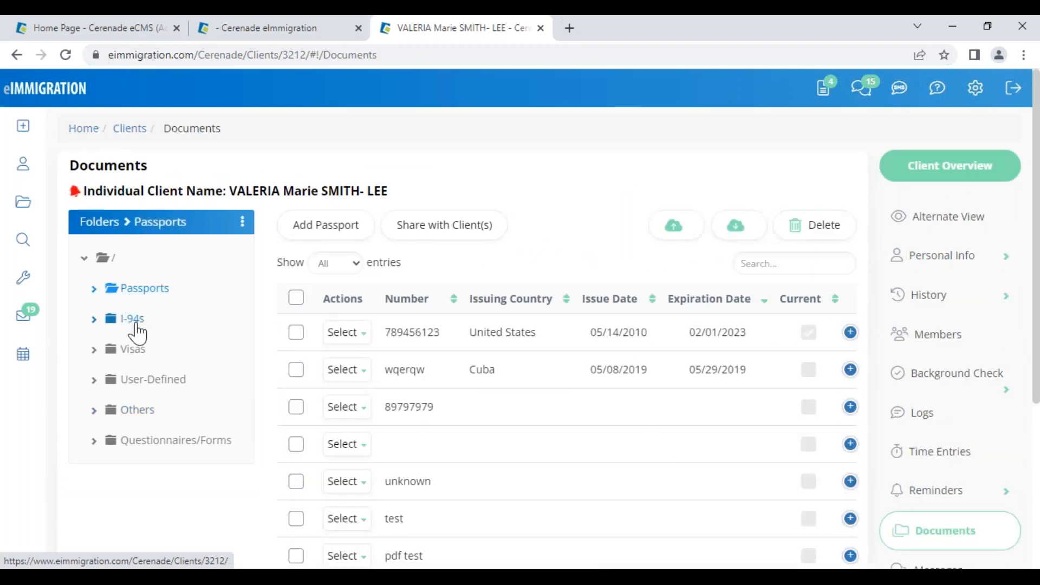
{"action": "left_click", "coordinate": [144, 448]}
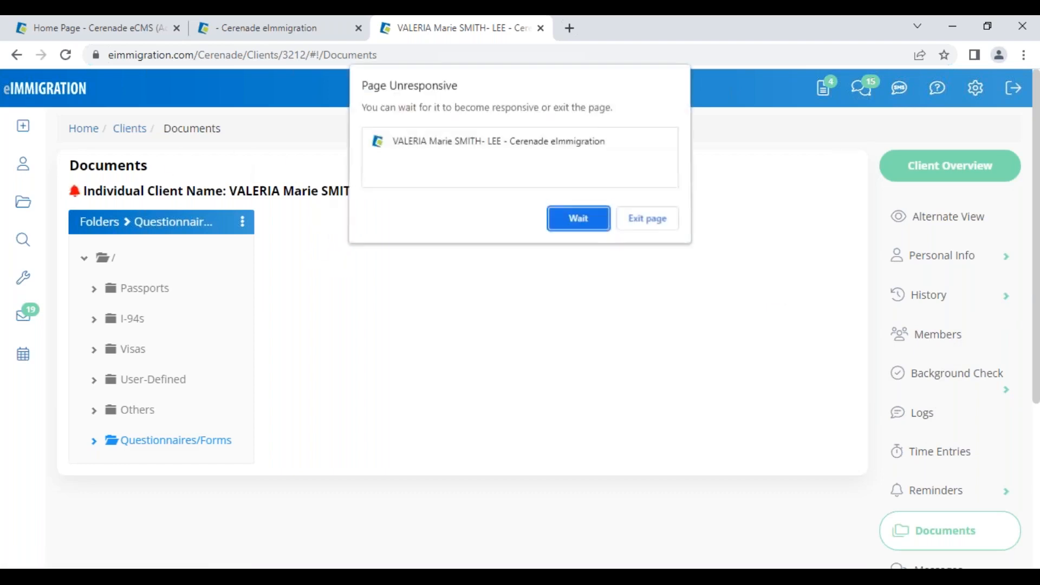
{"action": "left_click", "coordinate": [589, 225]}
{"action": "left_click", "coordinate": [940, 334]}
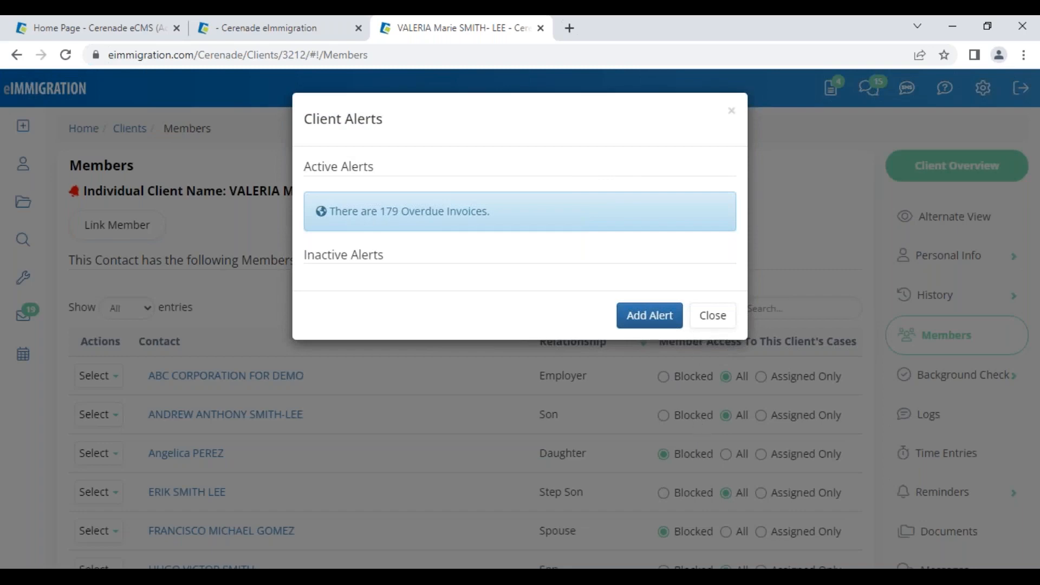
- Dismiss the overdue invoices alert, scan the Members table, and open the client's General Info record
{"action": "left_click", "coordinate": [708, 319]}
{"action": "scroll", "coordinate": [569, 481], "scroll_direction": "down", "scroll_amount": 1}
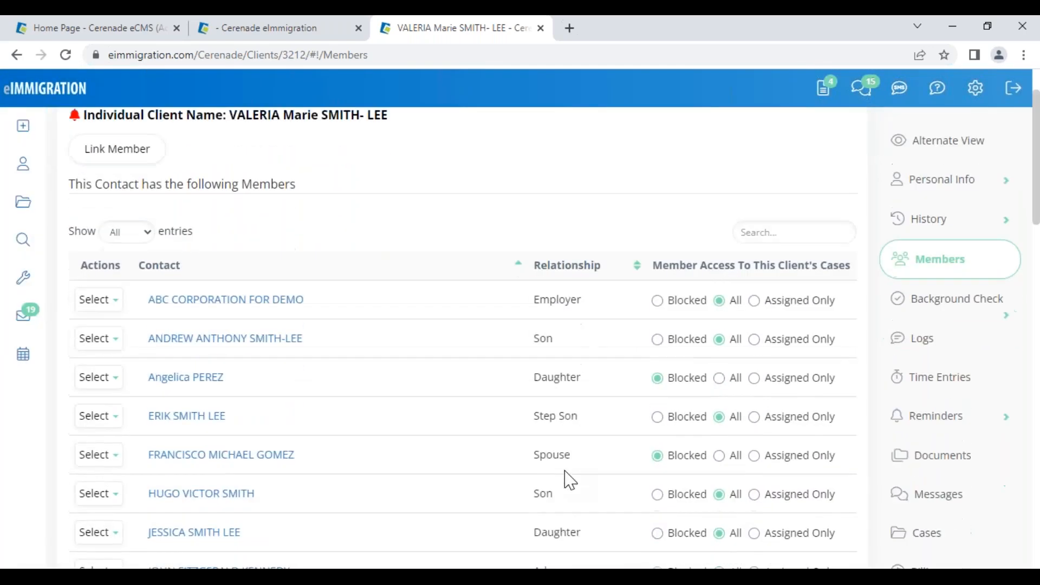
{"action": "scroll", "coordinate": [507, 291], "scroll_direction": "up", "scroll_amount": 1}
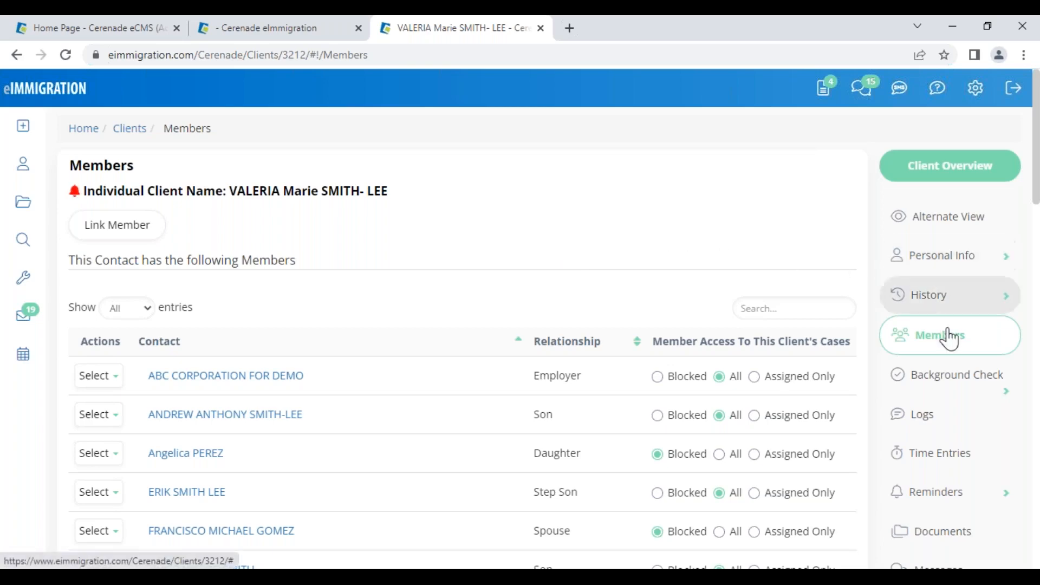
{"action": "scroll", "coordinate": [937, 379], "scroll_direction": "down", "scroll_amount": 7}
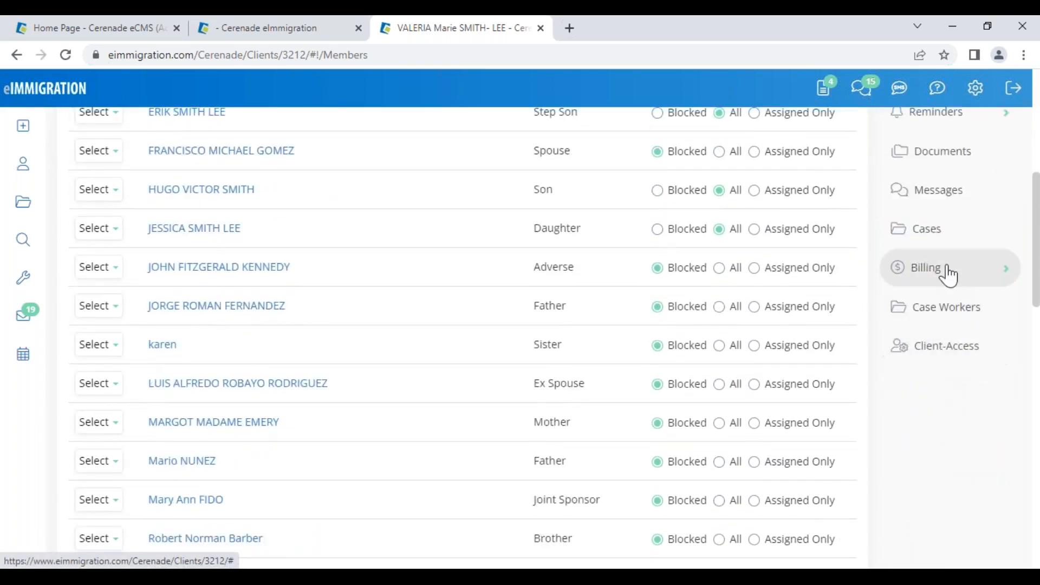
{"action": "scroll", "coordinate": [948, 275], "scroll_direction": "up", "scroll_amount": 8}
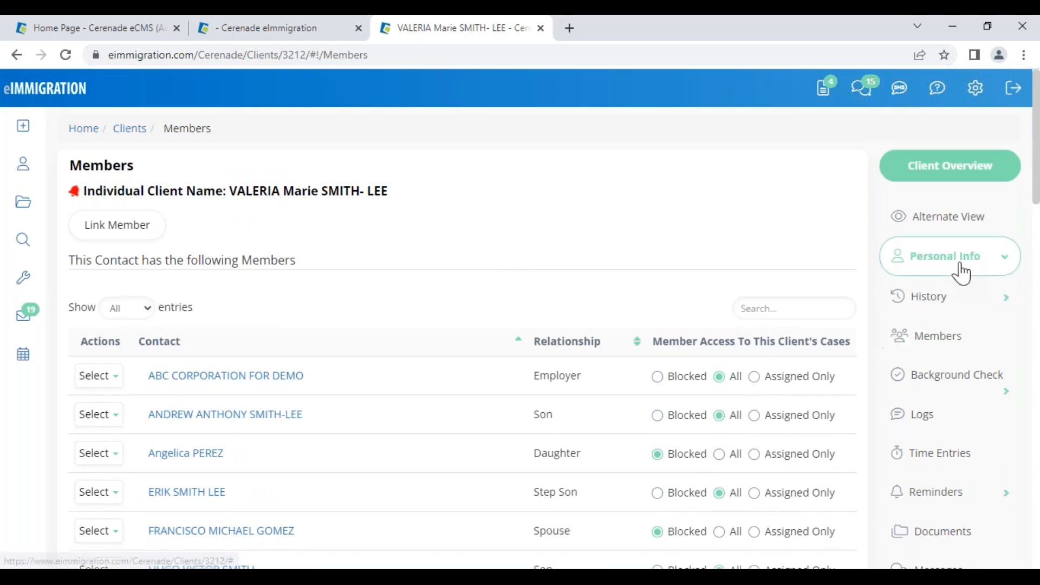
{"action": "left_click", "coordinate": [962, 271]}
{"action": "left_click", "coordinate": [950, 295]}
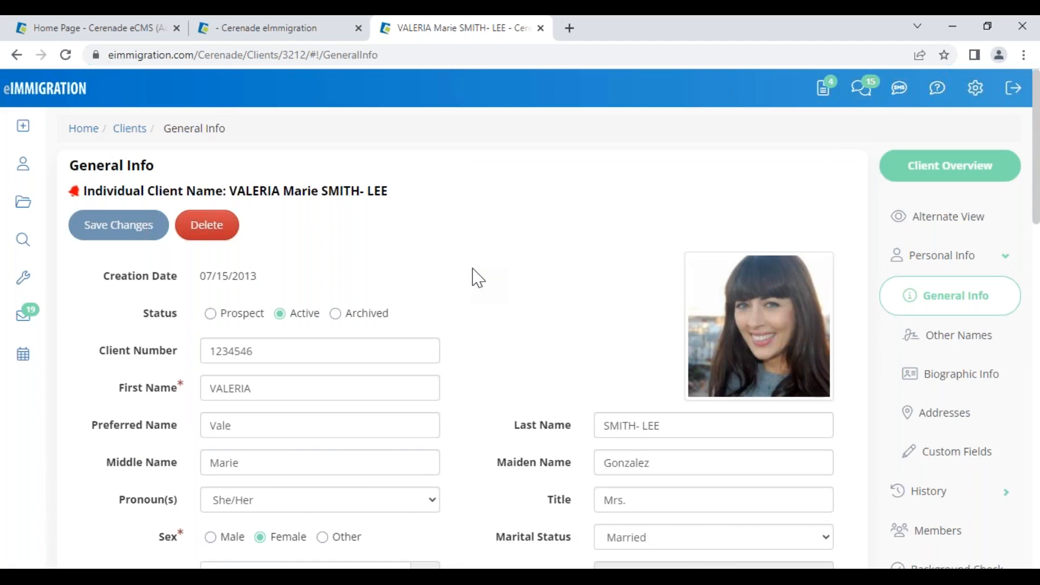
- Scroll down to Custom Fields and highlight the Full Name Native Alphabet label
{"action": "scroll", "coordinate": [417, 329], "scroll_direction": "down", "scroll_amount": 7}
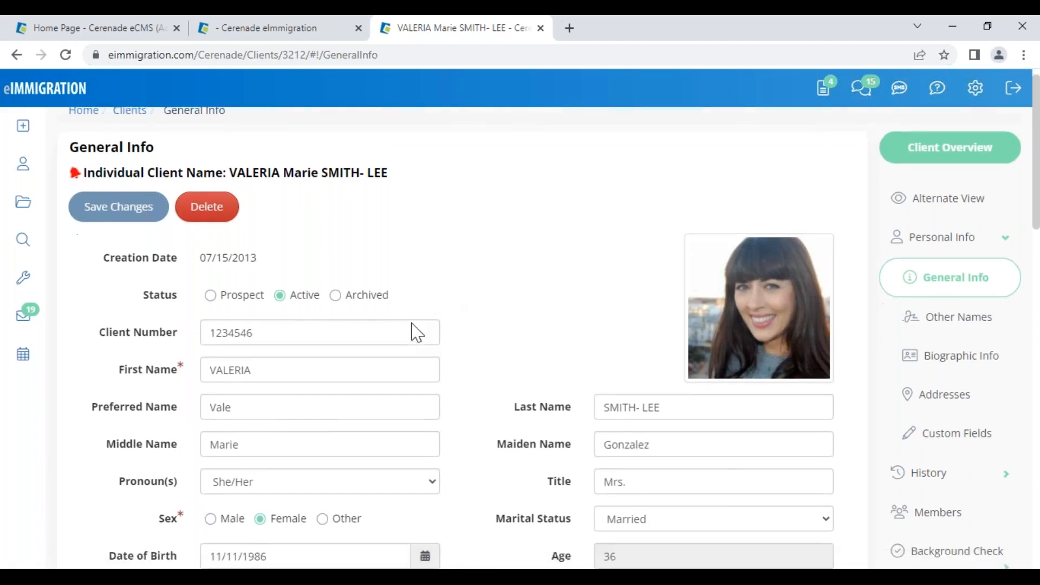
{"action": "scroll", "coordinate": [484, 373], "scroll_direction": "down", "scroll_amount": 6}
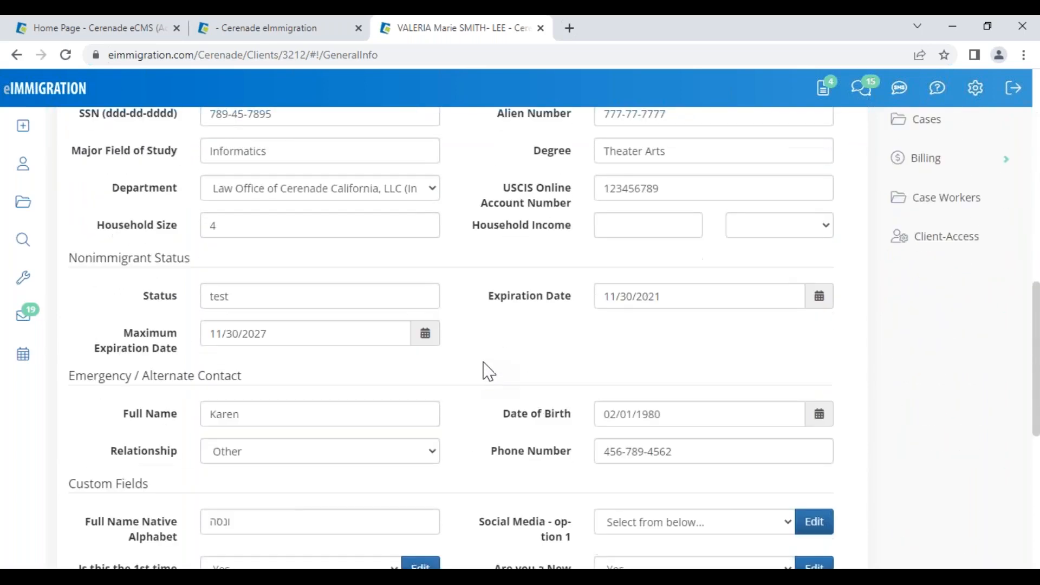
{"action": "scroll", "coordinate": [487, 371], "scroll_direction": "down", "scroll_amount": 4}
{"action": "scroll", "coordinate": [348, 293], "scroll_direction": "up", "scroll_amount": 3}
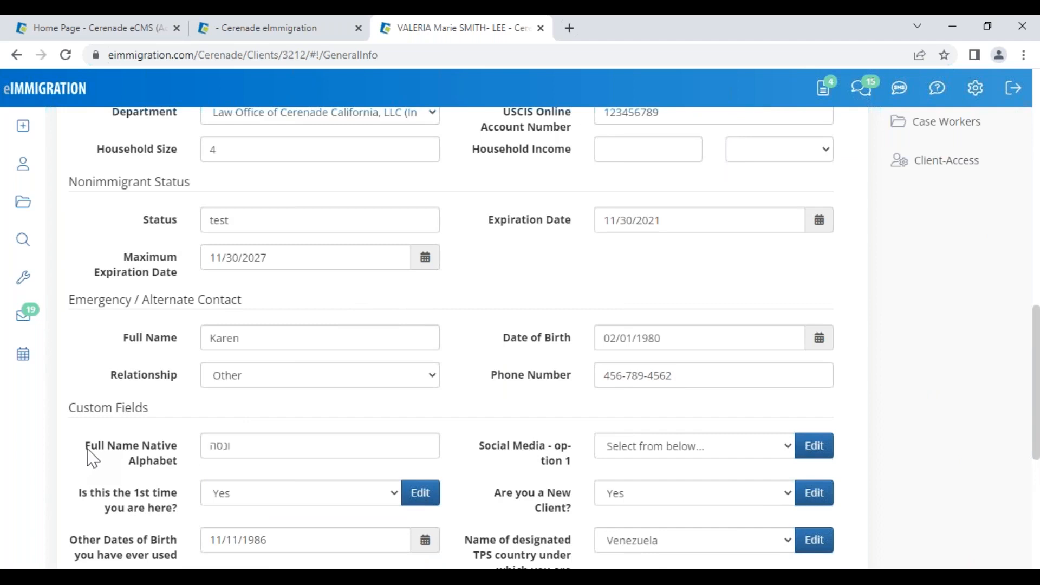
{"action": "left_click_drag", "start_coordinate": [86, 449], "coordinate": [179, 460]}
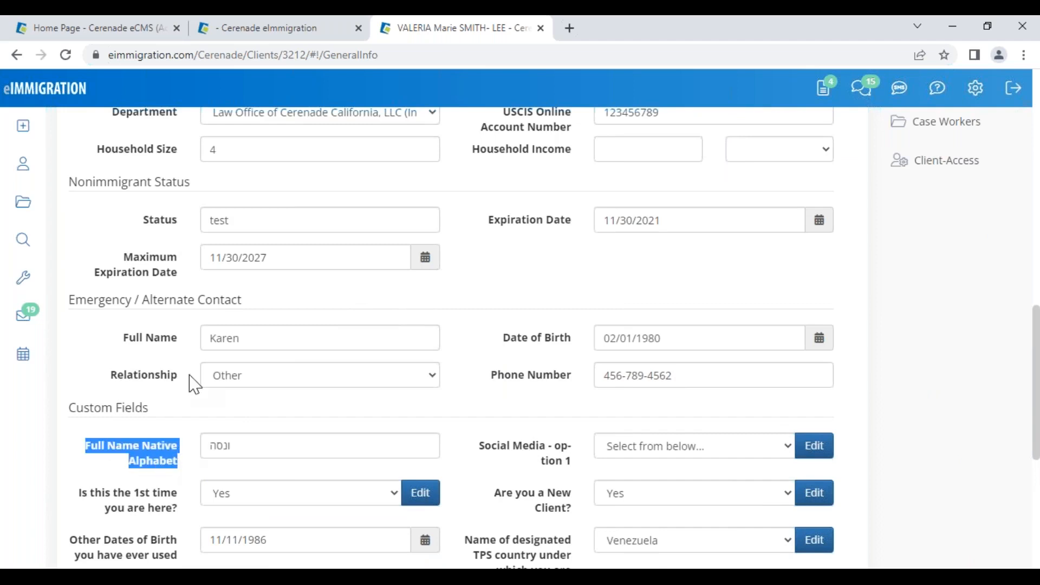
{"action": "scroll", "coordinate": [135, 198], "scroll_direction": "up", "scroll_amount": 10}
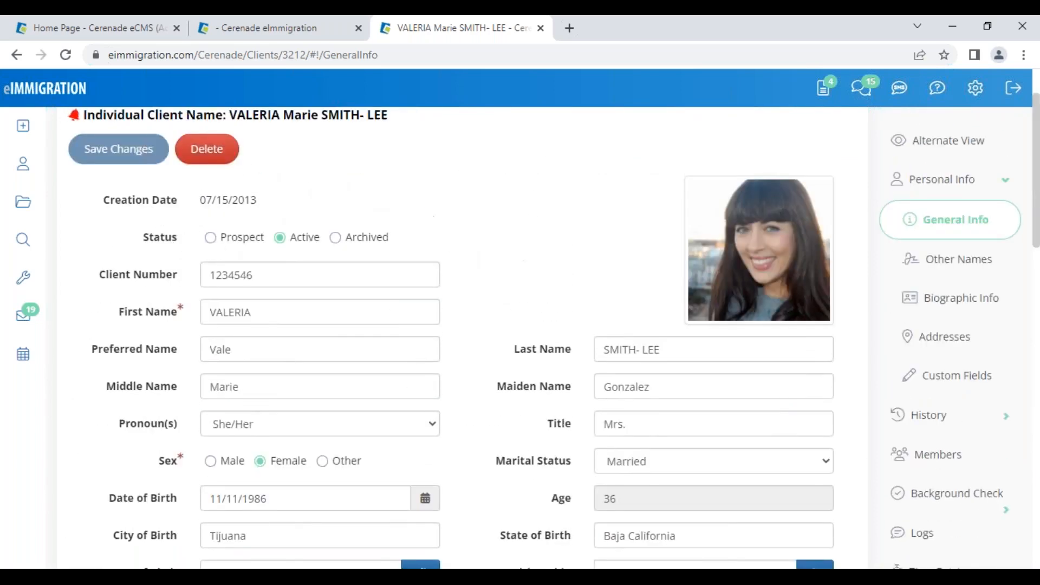
{"action": "scroll", "coordinate": [477, 390], "scroll_direction": "down", "scroll_amount": 10}
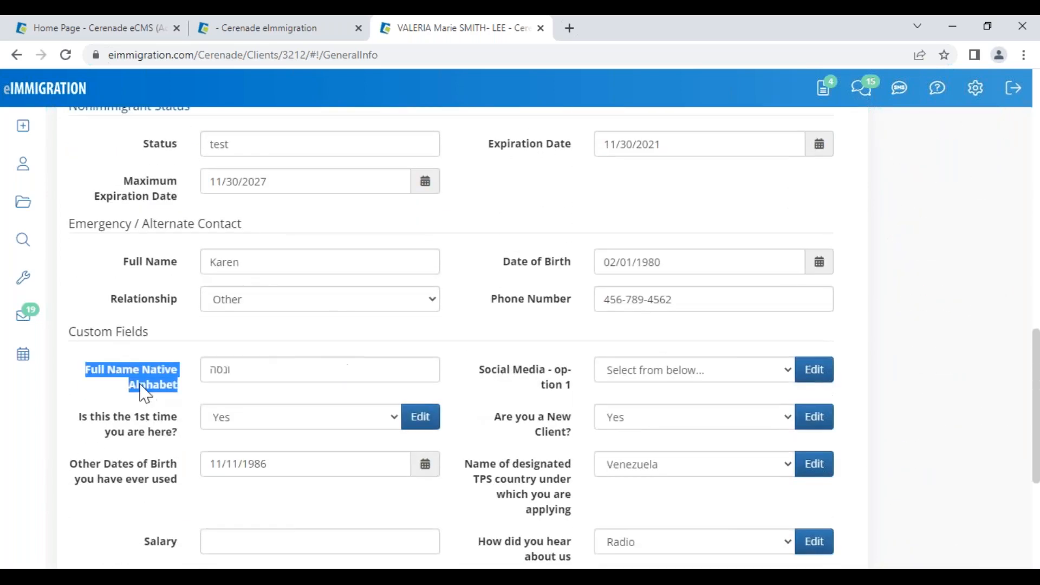
{"action": "left_click", "coordinate": [145, 395]}
{"action": "left_click_drag", "start_coordinate": [84, 373], "coordinate": [185, 390]}
{"action": "left_click", "coordinate": [143, 381]}
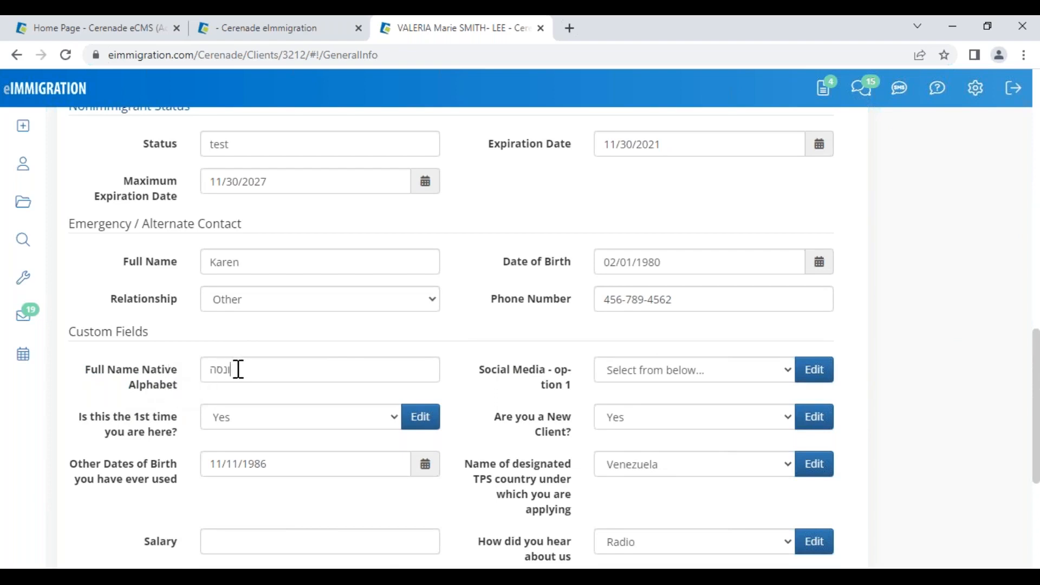
- Select the native-alphabet name in its field without changing it, then scroll back up
{"action": "left_click_drag", "start_coordinate": [236, 366], "coordinate": [200, 375]}
{"action": "left_click_drag", "start_coordinate": [151, 337], "coordinate": [96, 341]}
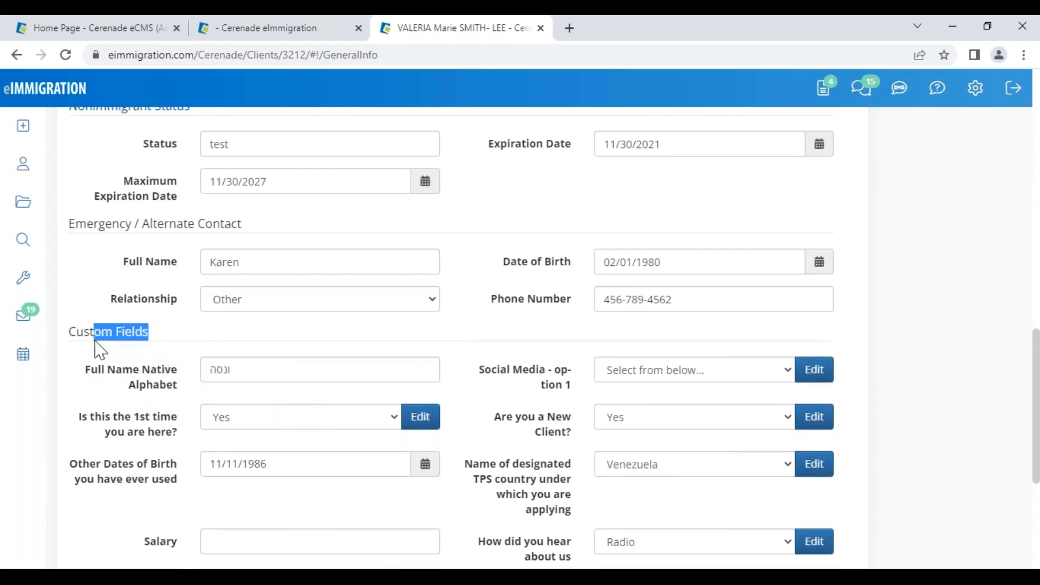
{"action": "left_click", "coordinate": [163, 356]}
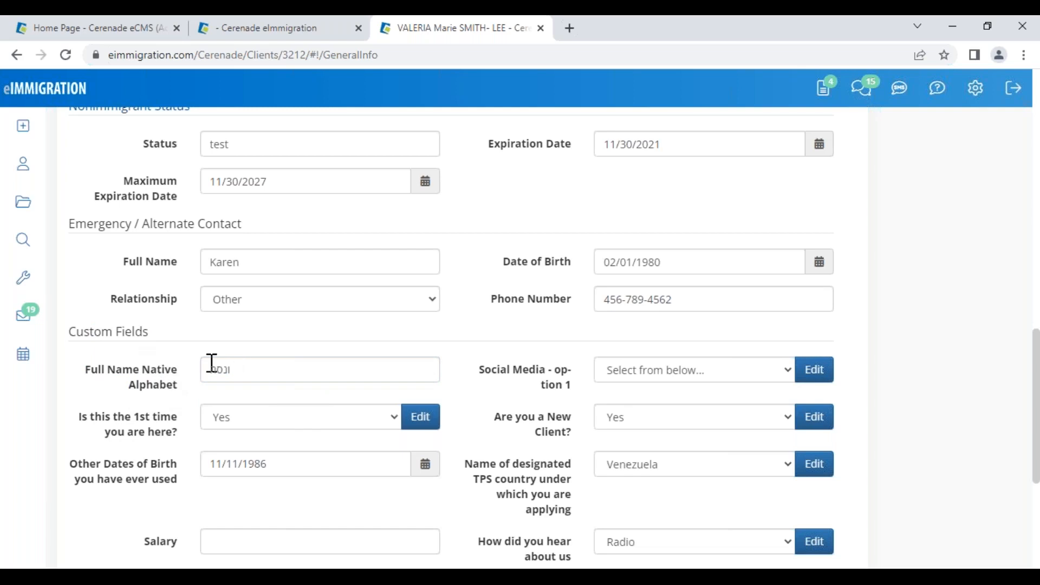
{"action": "left_click_drag", "start_coordinate": [232, 370], "coordinate": [69, 330]}
{"action": "left_click", "coordinate": [183, 351]}
{"action": "left_click", "coordinate": [222, 371]}
{"action": "left_click_drag", "start_coordinate": [223, 370], "coordinate": [193, 365]}
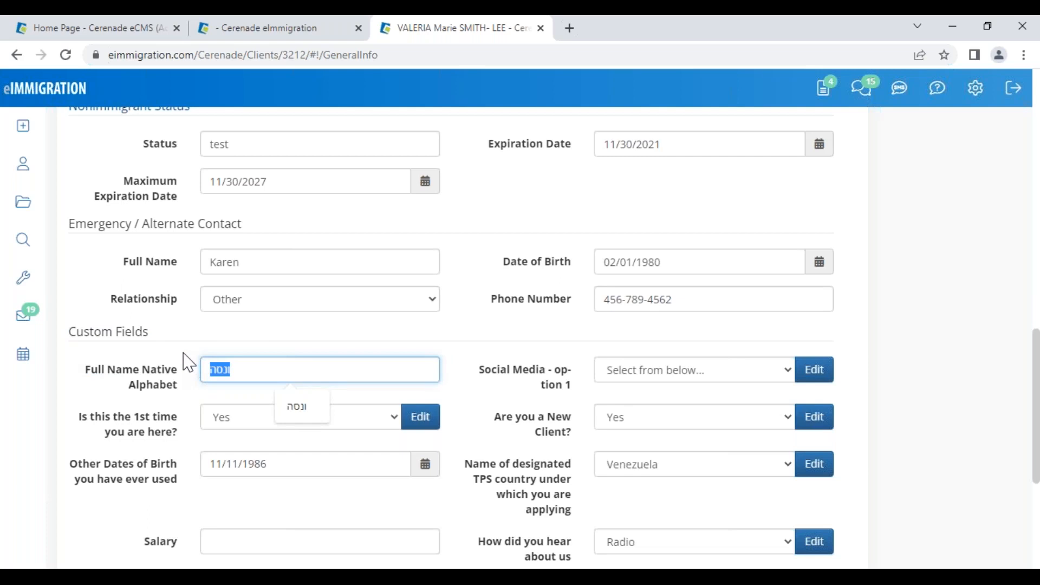
{"action": "left_click", "coordinate": [489, 386]}
{"action": "scroll", "coordinate": [488, 386], "scroll_direction": "up", "scroll_amount": 8}
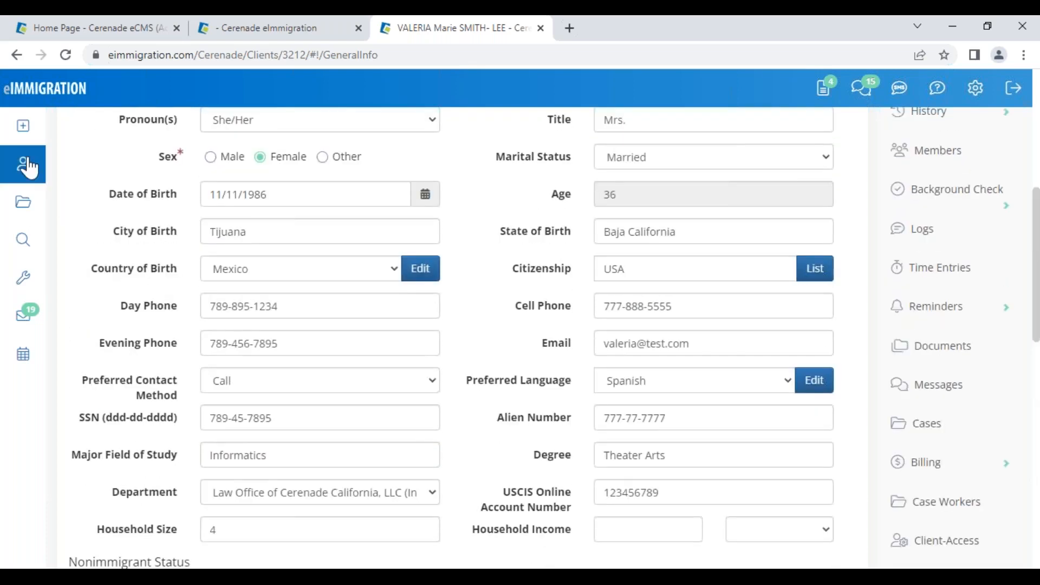
{"action": "mouse_move", "coordinate": [28, 134]}
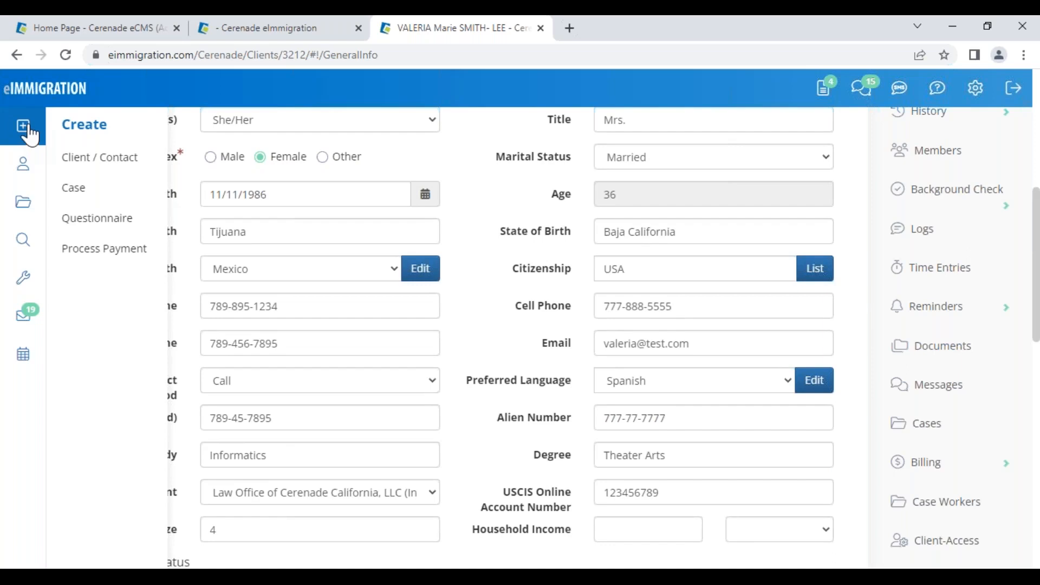
- Start a new questionnaire for the client and choose to browse existing questionnaires
{"action": "left_click", "coordinate": [97, 234]}
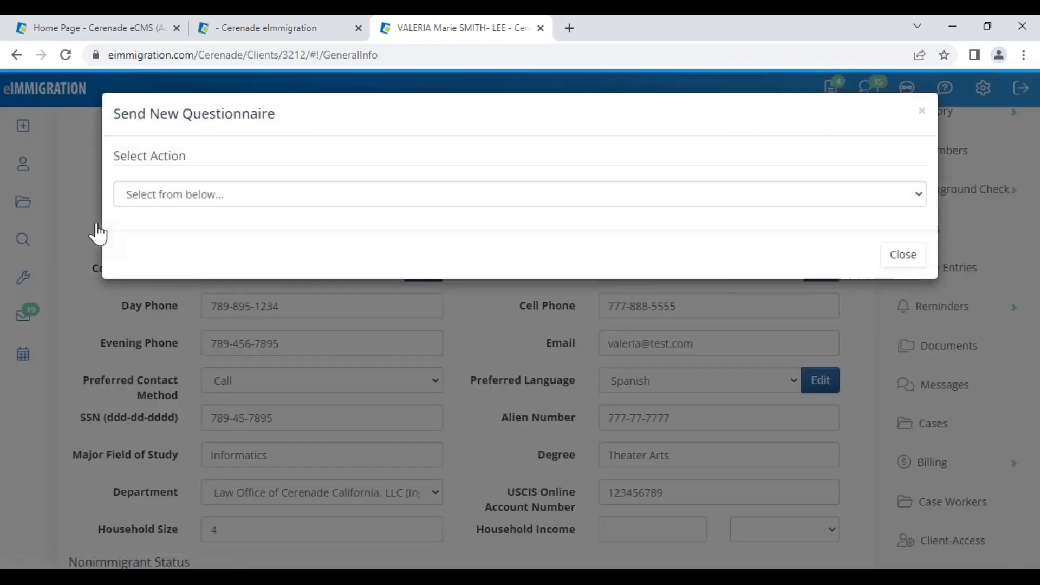
{"action": "left_click", "coordinate": [139, 196]}
{"action": "left_click", "coordinate": [162, 261]}
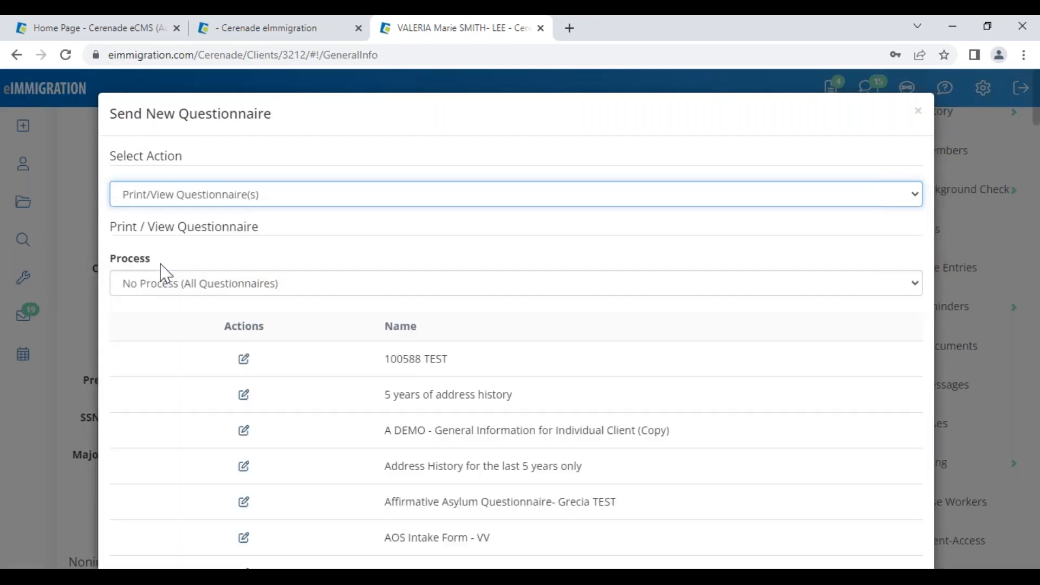
- Scroll the questionnaire list past arrests, AOS__Ray, Biographic Information and N-400 (Naturalization)
{"action": "scroll", "coordinate": [288, 377], "scroll_direction": "down", "scroll_amount": 4}
{"action": "scroll", "coordinate": [292, 383], "scroll_direction": "down", "scroll_amount": 4}
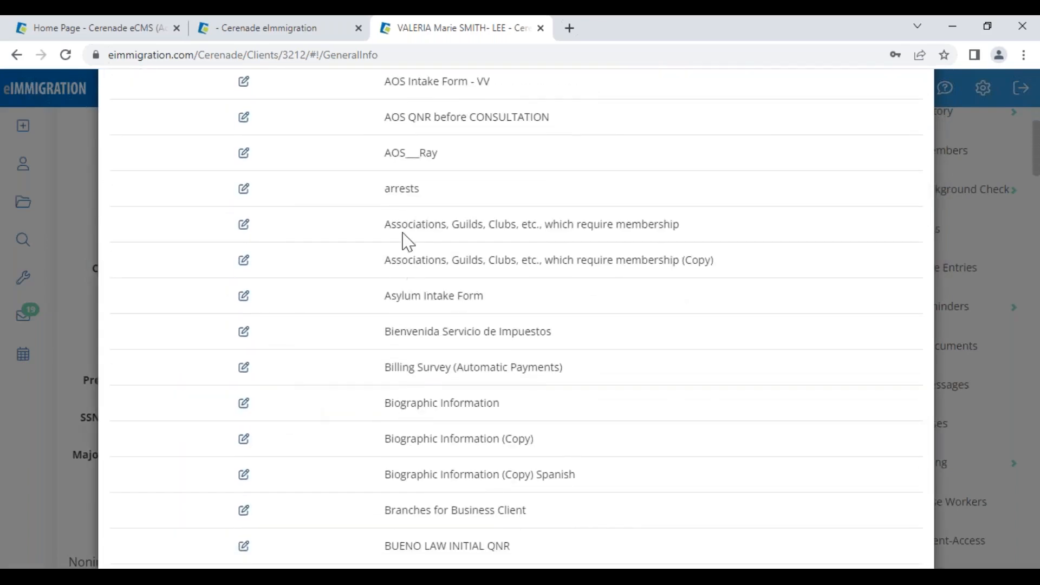
{"action": "left_click_drag", "start_coordinate": [385, 190], "coordinate": [444, 192]}
{"action": "left_click_drag", "start_coordinate": [383, 149], "coordinate": [440, 154]}
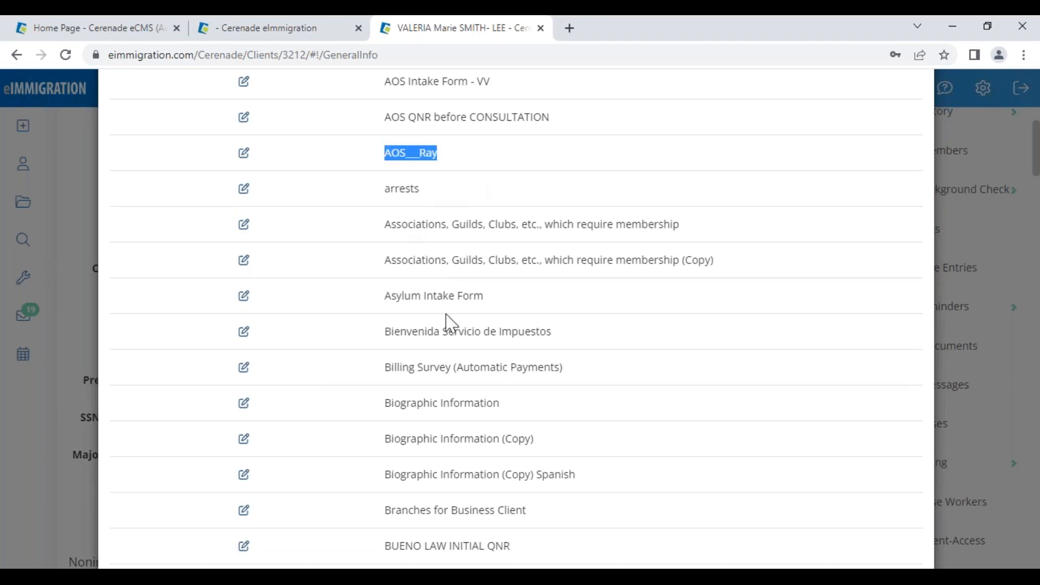
{"action": "left_click", "coordinate": [447, 317]}
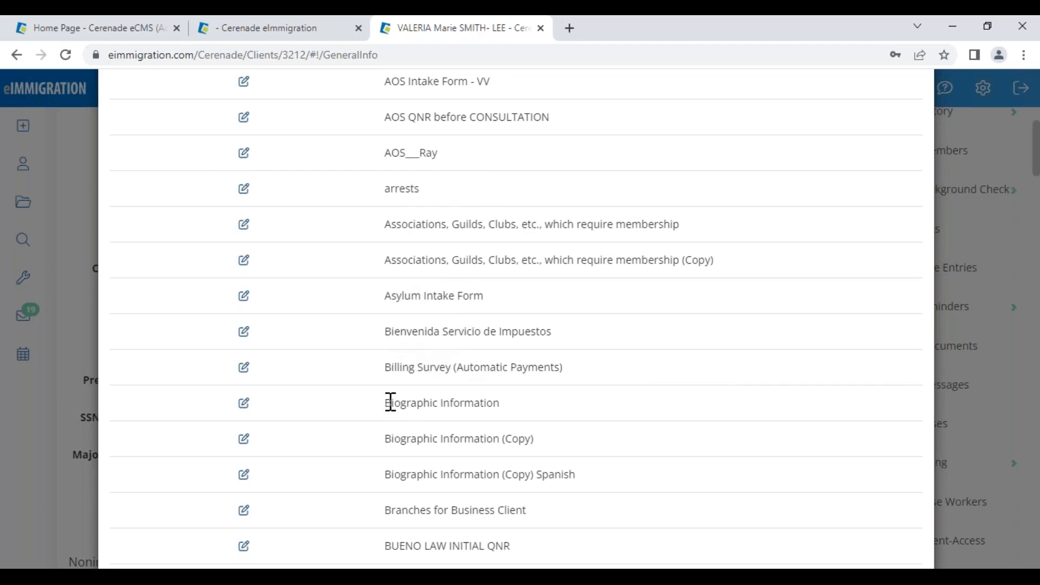
{"action": "left_click_drag", "start_coordinate": [388, 403], "coordinate": [522, 404]}
{"action": "scroll", "coordinate": [513, 441], "scroll_direction": "down", "scroll_amount": 10}
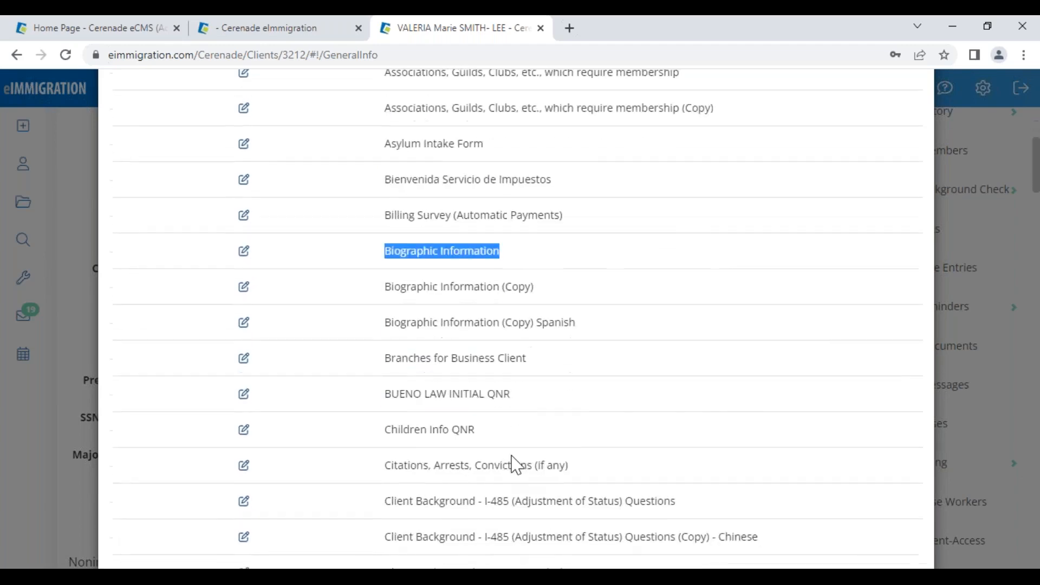
{"action": "scroll", "coordinate": [504, 457], "scroll_direction": "down", "scroll_amount": 2}
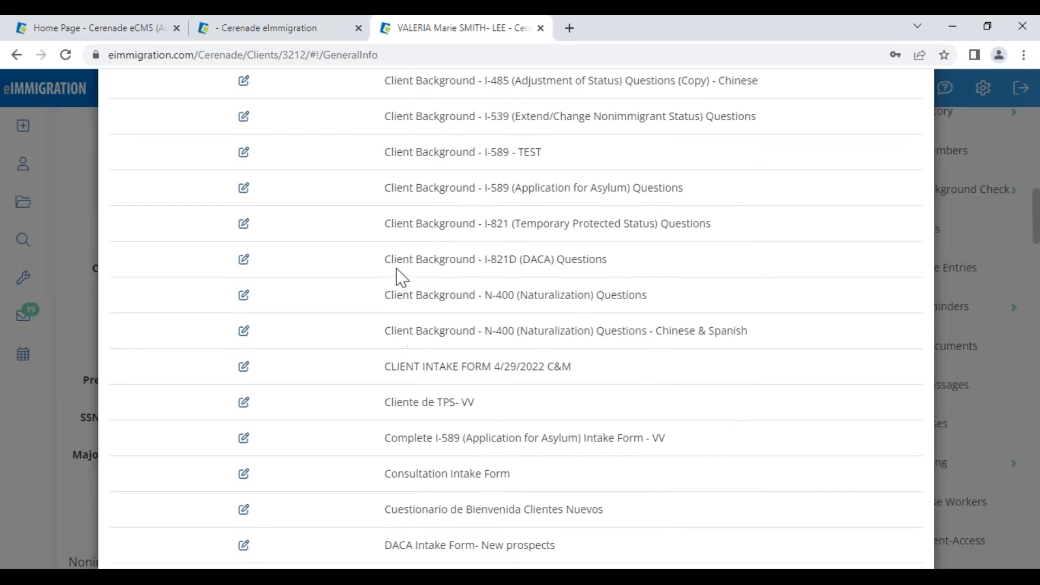
{"action": "left_click_drag", "start_coordinate": [394, 259], "coordinate": [586, 254]}
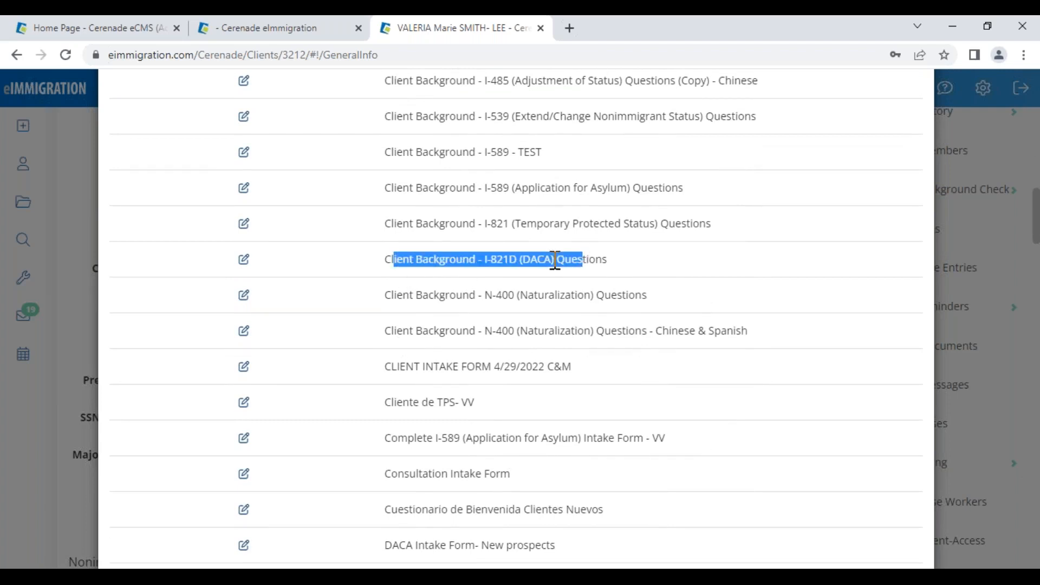
{"action": "left_click_drag", "start_coordinate": [485, 295], "coordinate": [614, 290]}
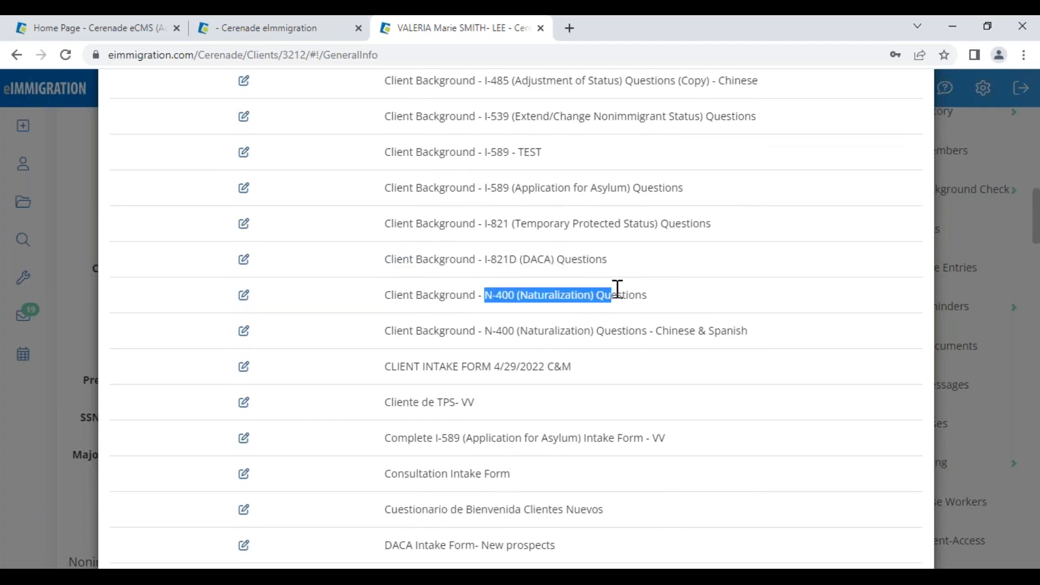
{"action": "left_click", "coordinate": [588, 408]}
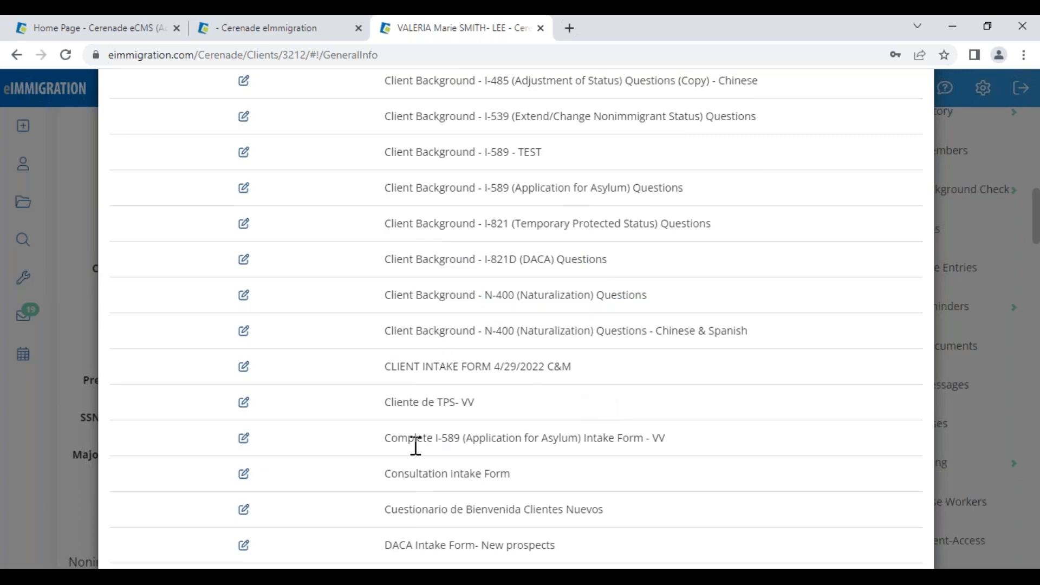
{"action": "scroll", "coordinate": [415, 446], "scroll_direction": "down", "scroll_amount": 10}
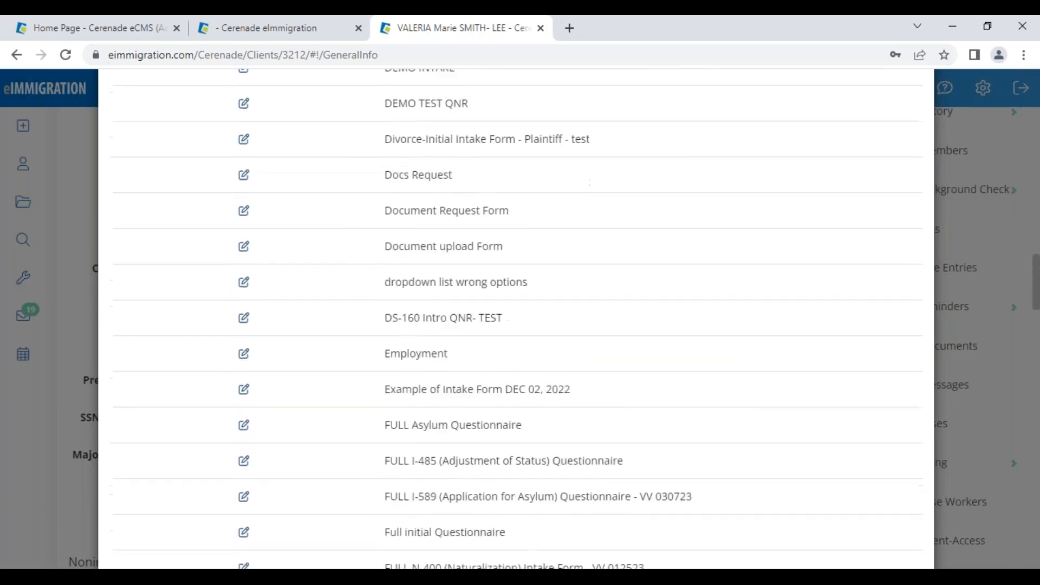
{"action": "scroll", "coordinate": [371, 436], "scroll_direction": "down", "scroll_amount": 4}
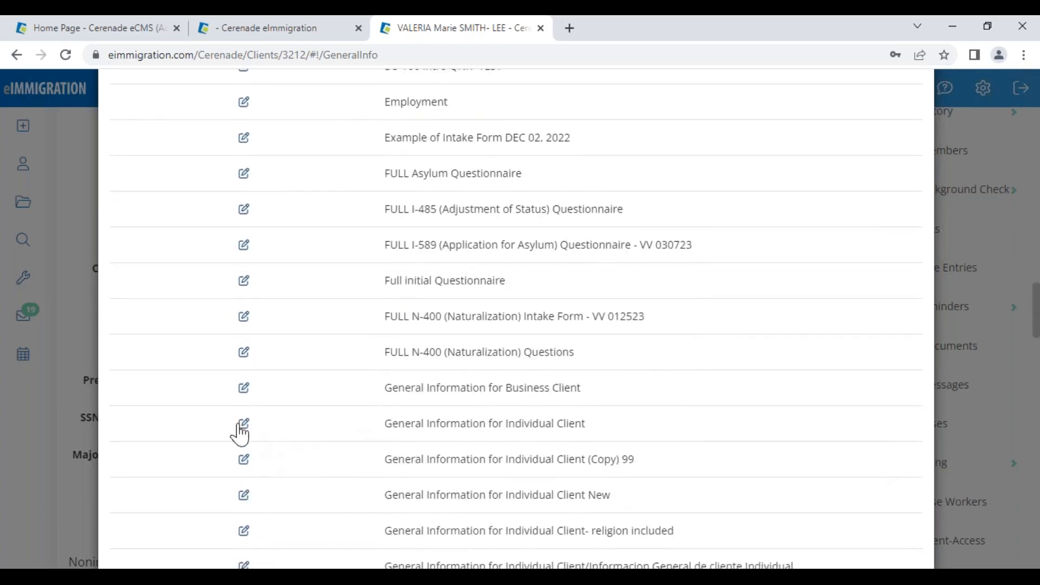
- Open the General Information for Individual Client form and set its language to Spanish
{"action": "left_click", "coordinate": [241, 425]}
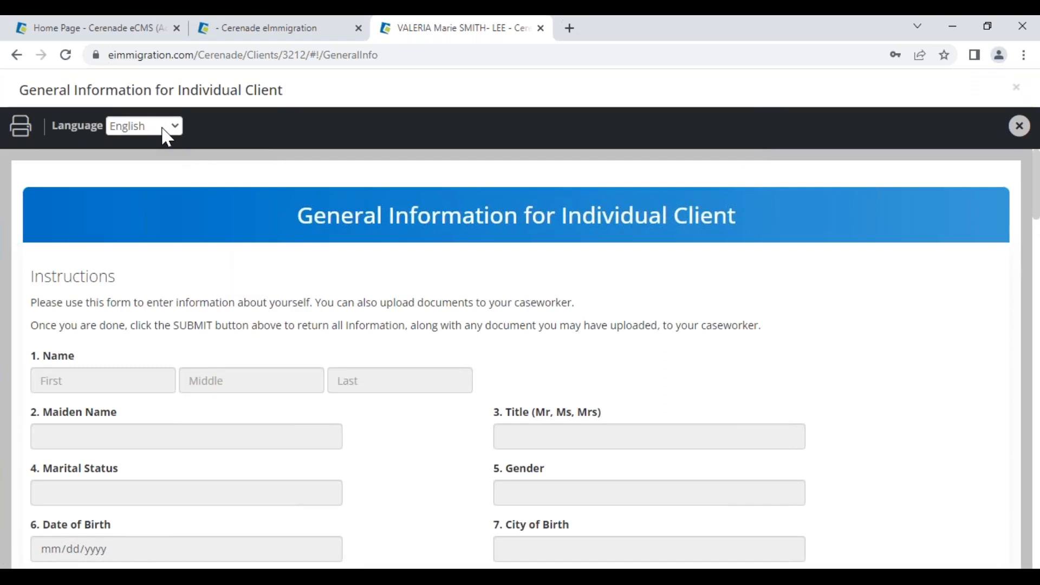
{"action": "left_click", "coordinate": [167, 138]}
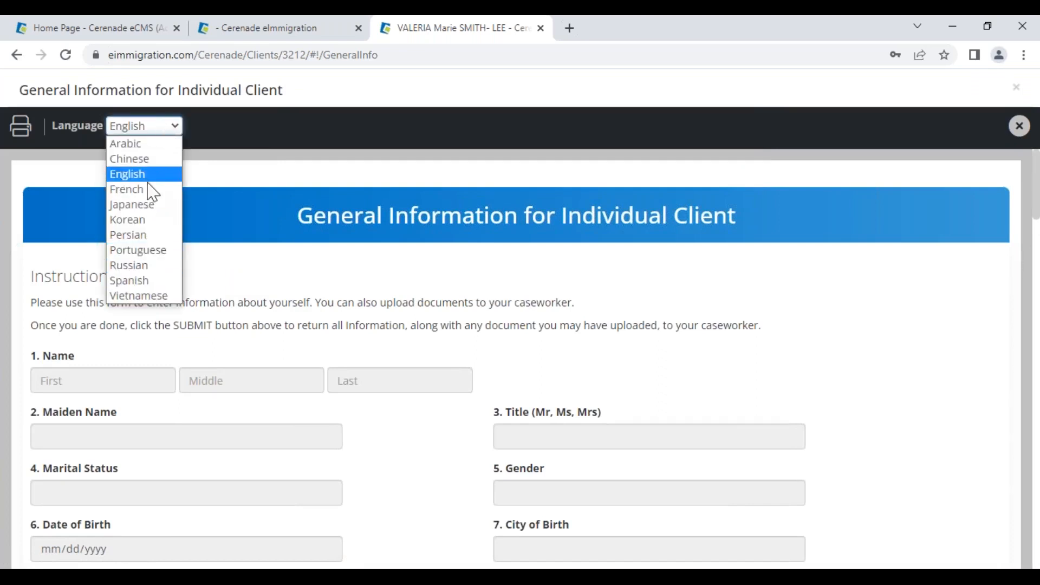
{"action": "left_click", "coordinate": [139, 280]}
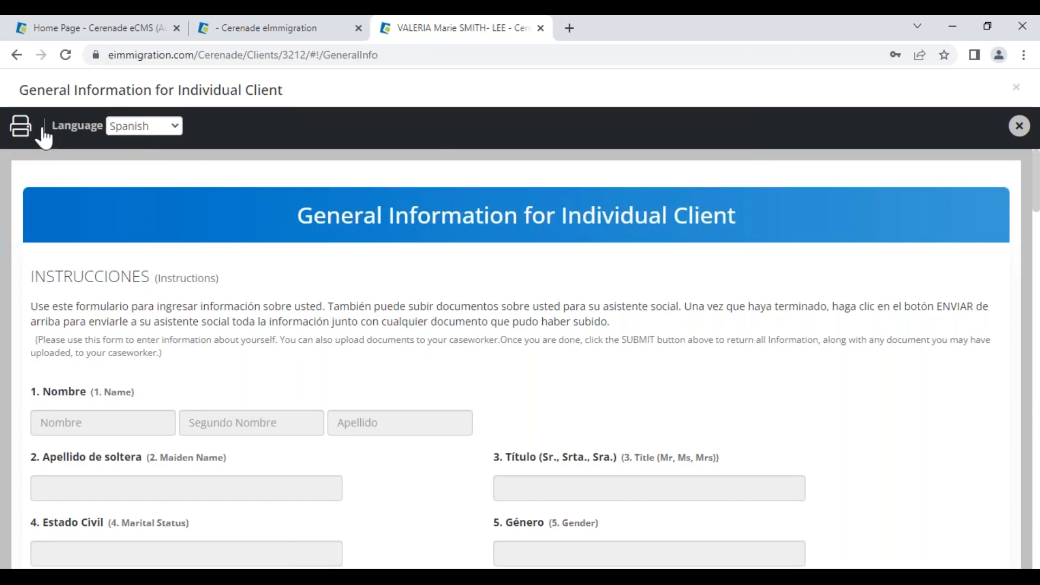
{"action": "left_click", "coordinate": [142, 126]}
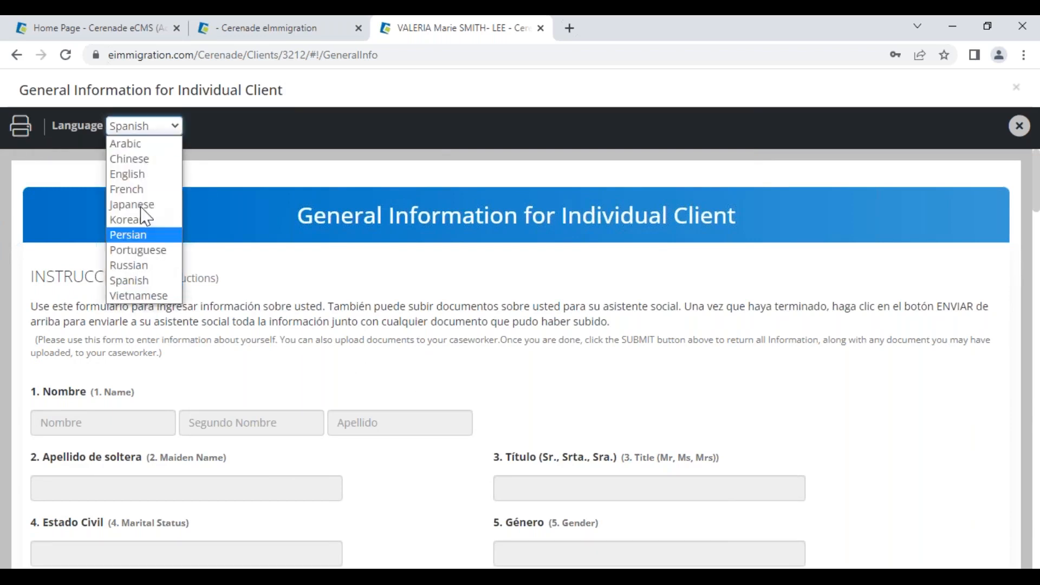
{"action": "left_click", "coordinate": [143, 279]}
- Review the Spanish labels for field 13 FAX and fields 25–26, then return Home
{"action": "scroll", "coordinate": [296, 384], "scroll_direction": "down", "scroll_amount": 1}
{"action": "scroll", "coordinate": [296, 383], "scroll_direction": "down", "scroll_amount": 6}
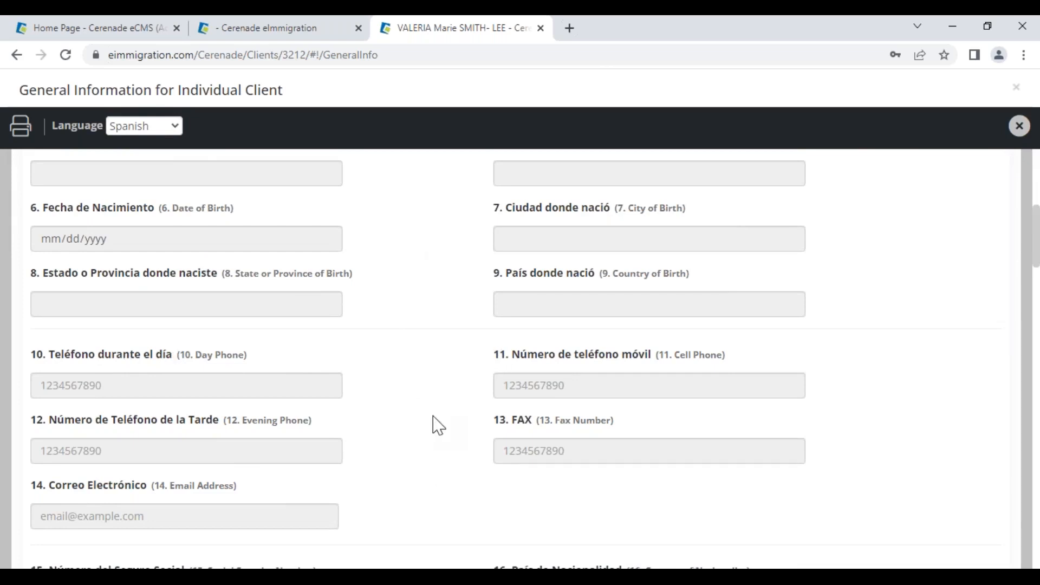
{"action": "left_click_drag", "start_coordinate": [572, 422], "coordinate": [497, 429]}
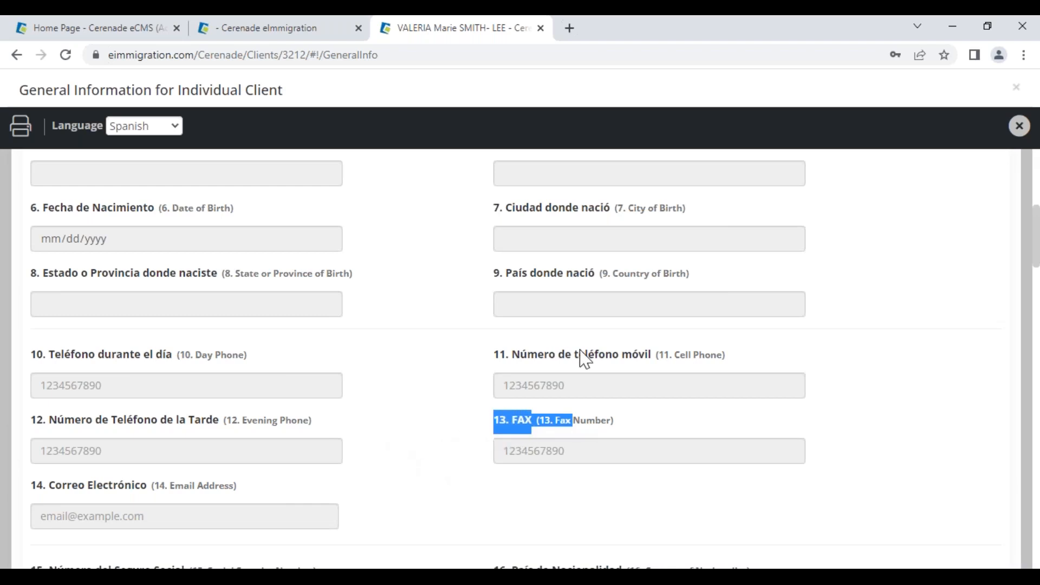
{"action": "scroll", "coordinate": [419, 449], "scroll_direction": "down", "scroll_amount": 5}
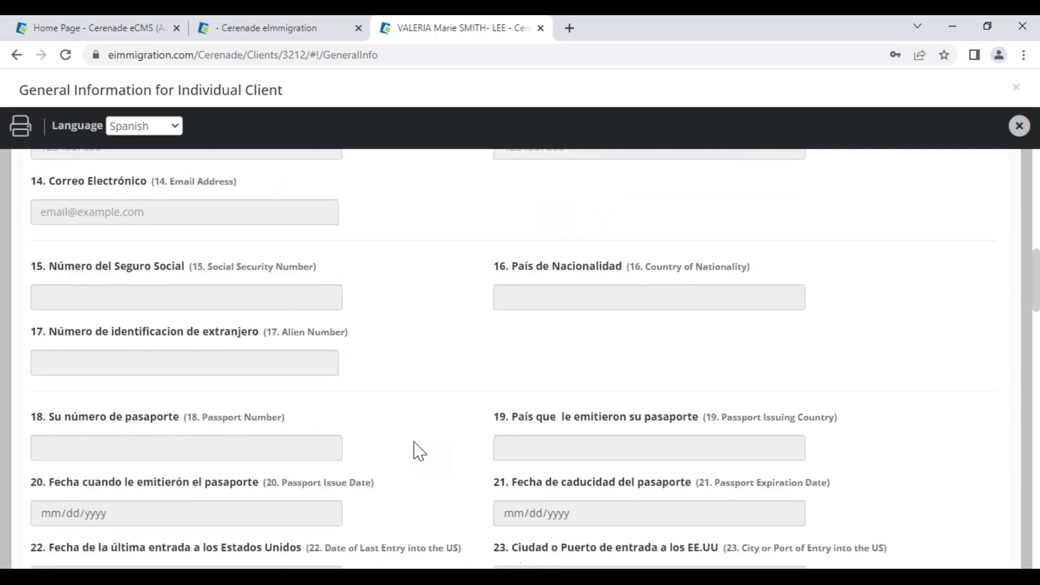
{"action": "scroll", "coordinate": [417, 450], "scroll_direction": "down", "scroll_amount": 7}
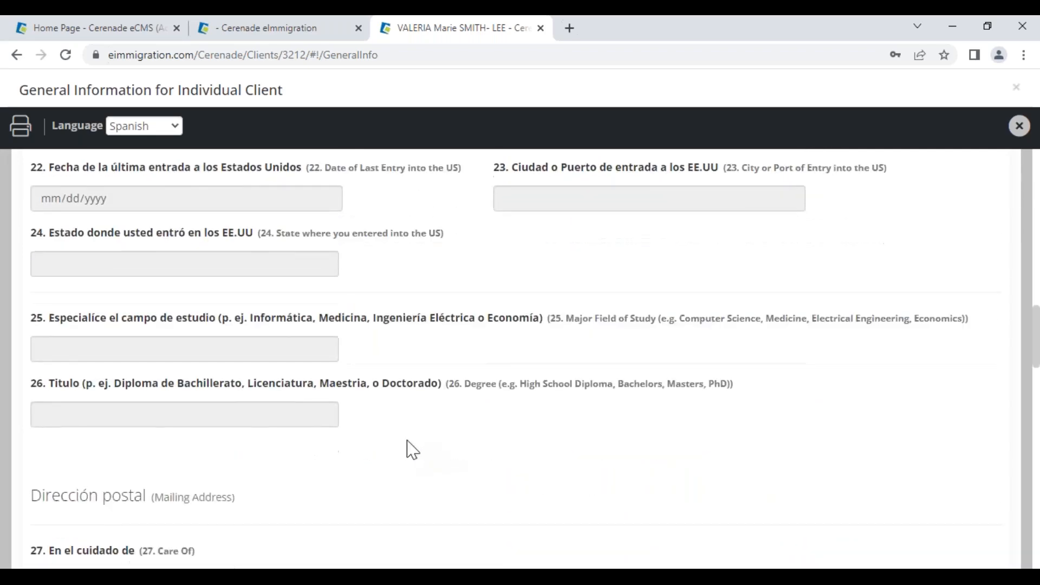
{"action": "left_click_drag", "start_coordinate": [223, 384], "coordinate": [72, 387]}
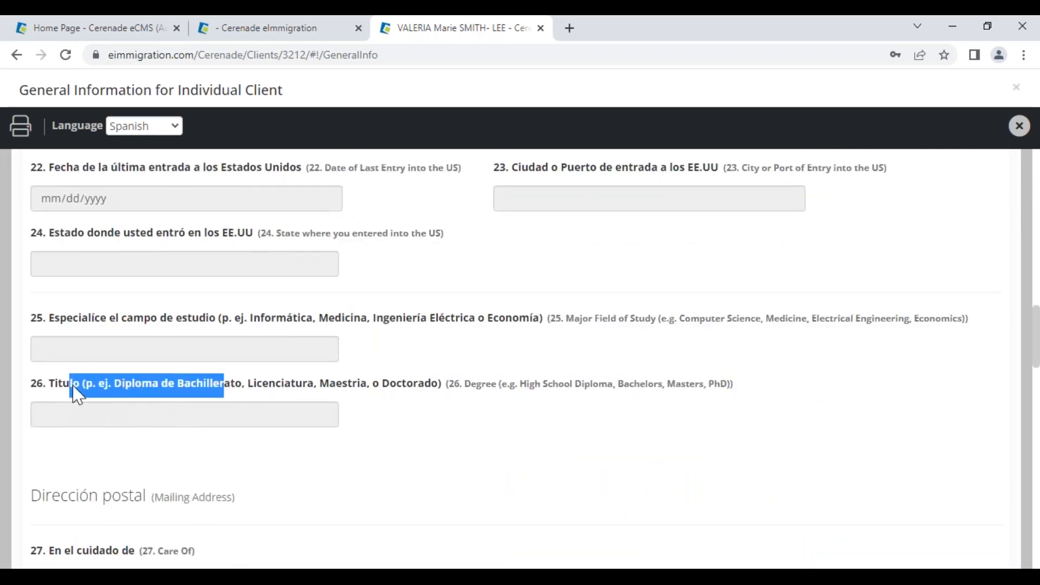
{"action": "left_click_drag", "start_coordinate": [615, 319], "coordinate": [276, 322]}
{"action": "left_click", "coordinate": [441, 451]}
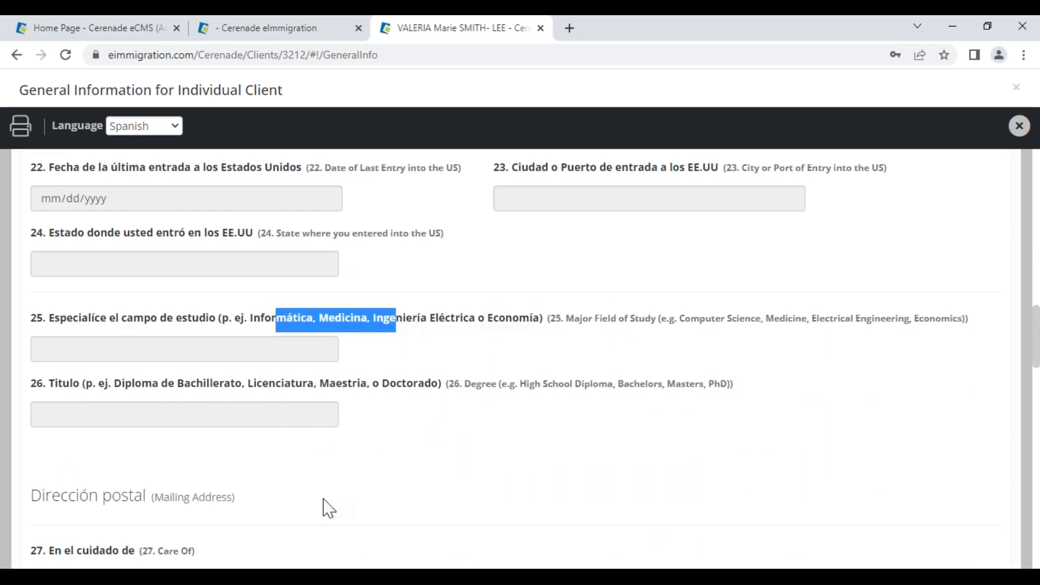
{"action": "left_click", "coordinate": [449, 477]}
{"action": "scroll", "coordinate": [449, 477], "scroll_direction": "up", "scroll_amount": 3}
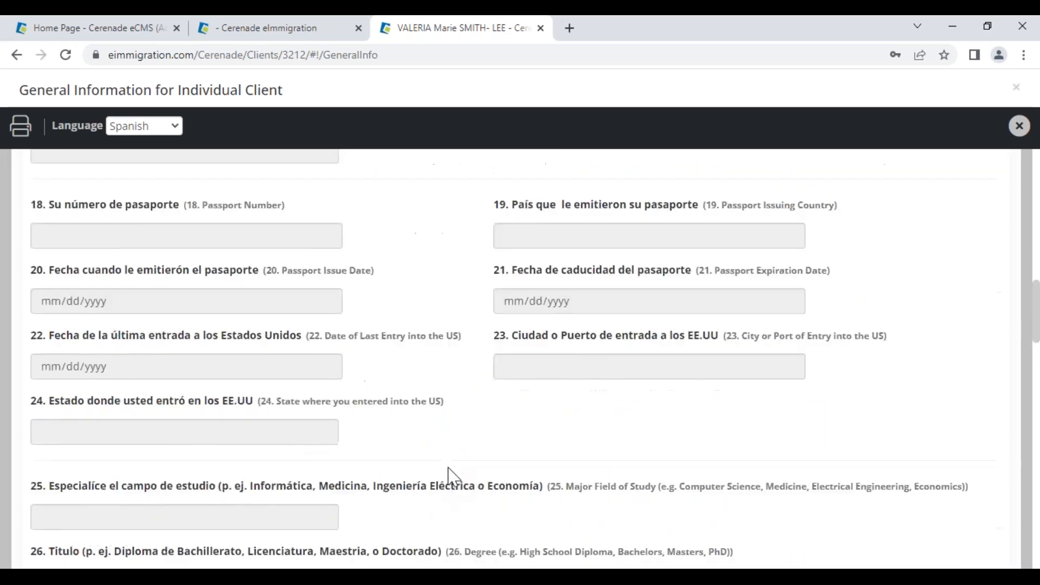
{"action": "scroll", "coordinate": [448, 477], "scroll_direction": "up", "scroll_amount": 20}
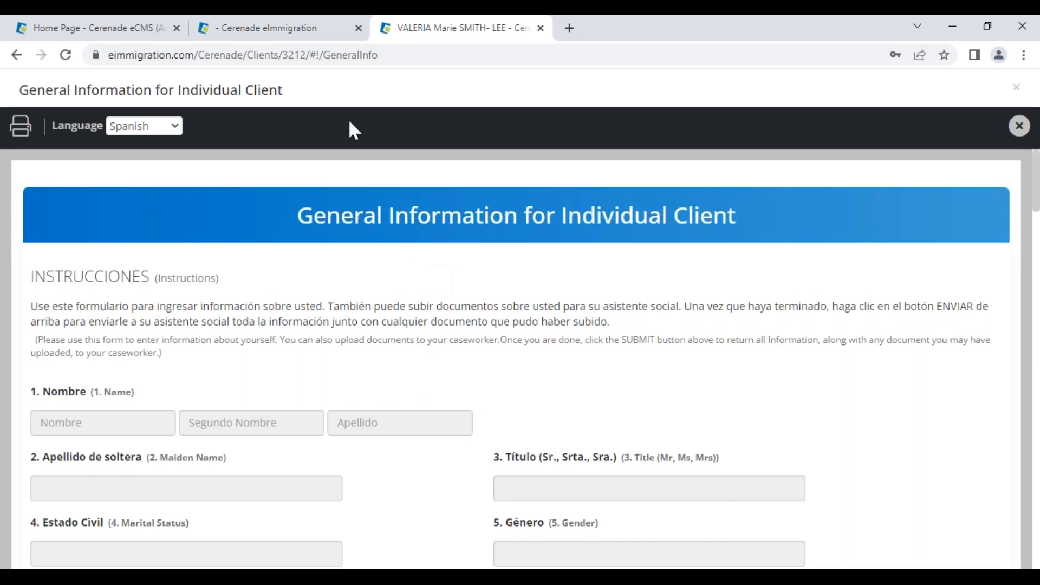
{"action": "left_click", "coordinate": [121, 31]}
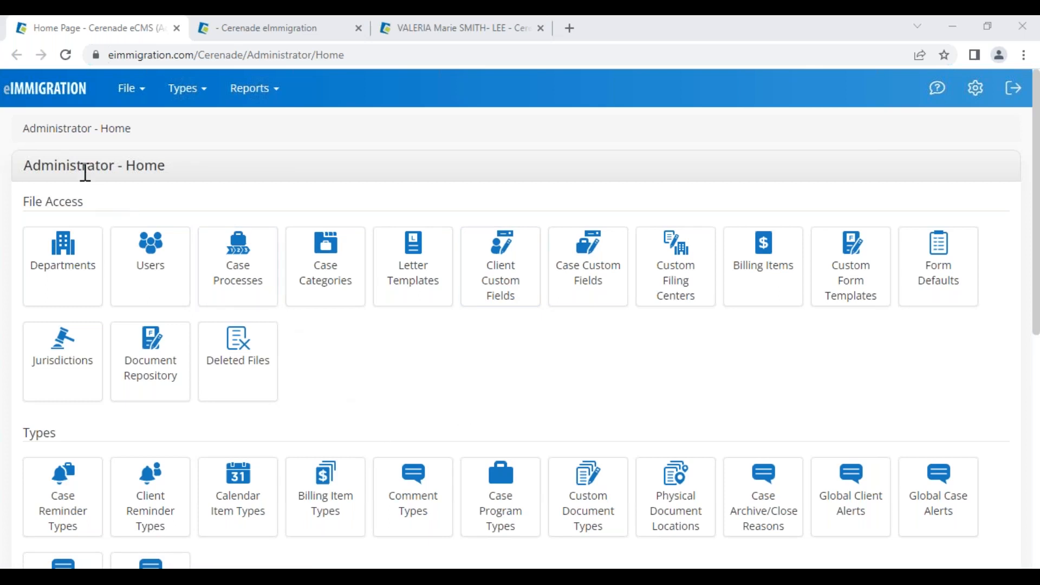
- From the file administration menu, open the Form Custom Data Population page
{"action": "left_click", "coordinate": [131, 89]}
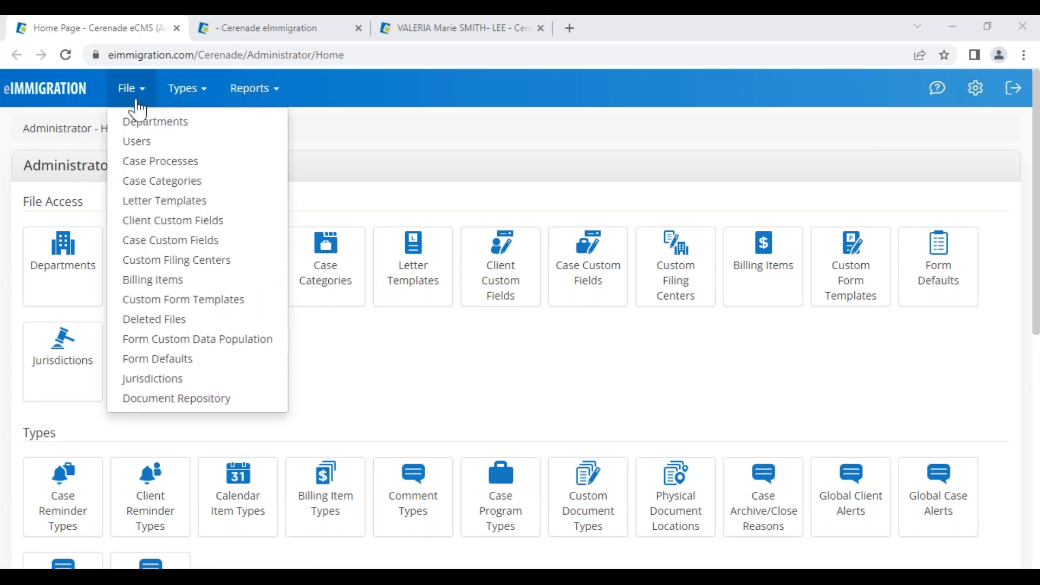
{"action": "left_click", "coordinate": [187, 340]}
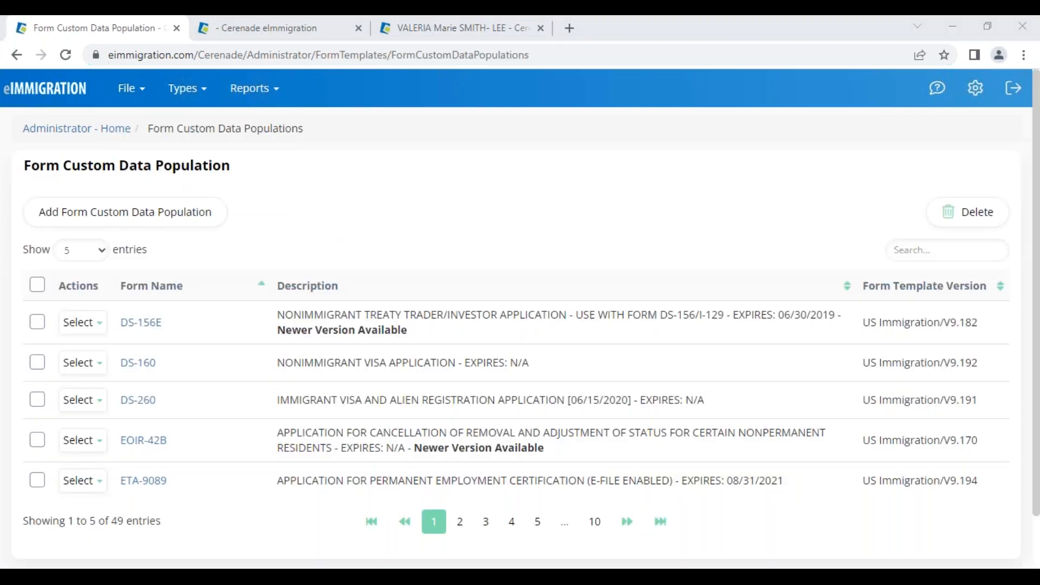
{"action": "left_click_drag", "start_coordinate": [408, 449], "coordinate": [565, 451]}
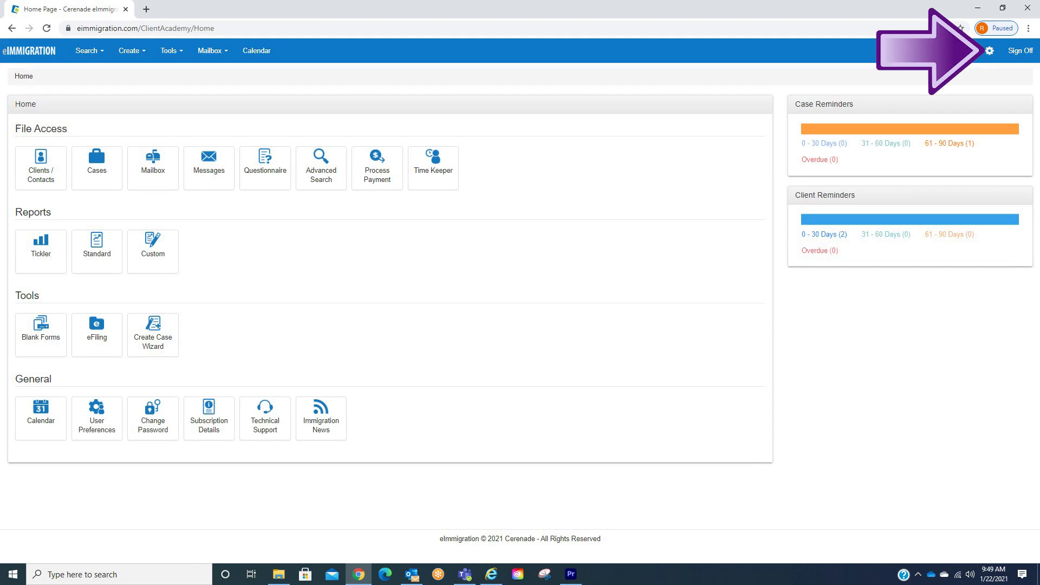
- Open the gear icon's administrative settings menu
{"action": "left_click", "coordinate": [989, 51]}
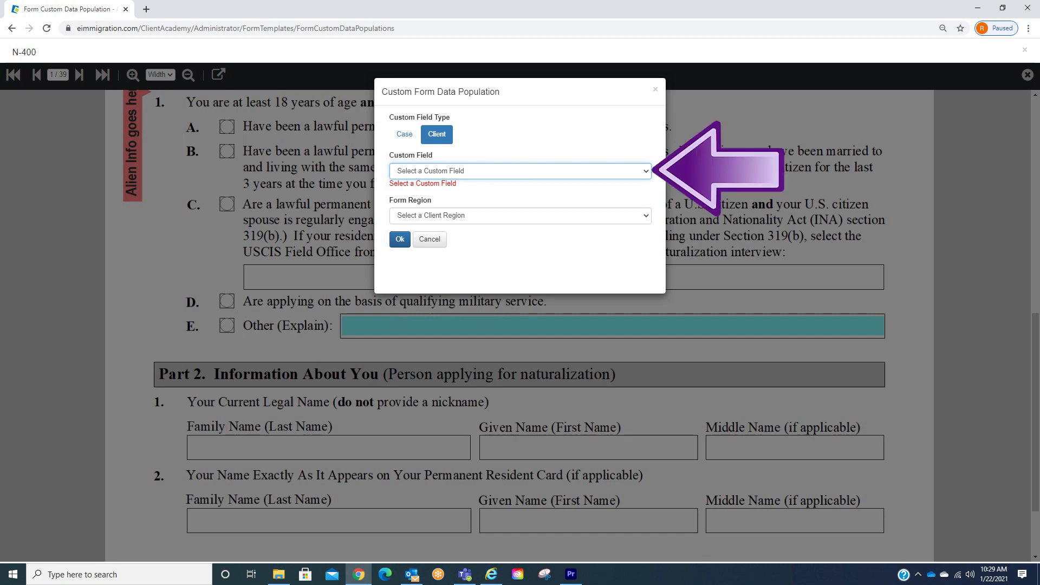
- Open the Custom Field dropdown to list the client custom fields
{"action": "left_click", "coordinate": [520, 171]}
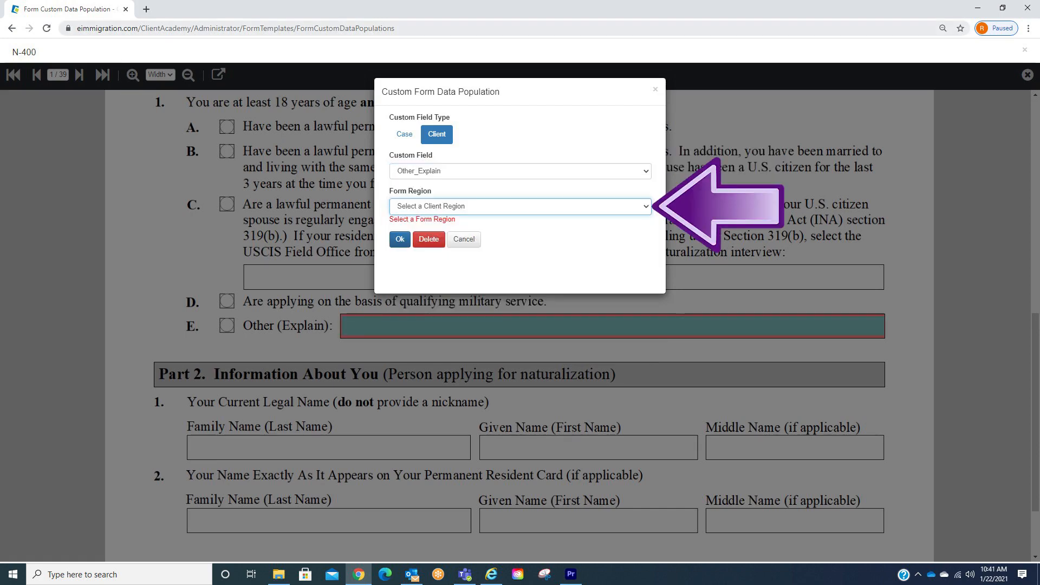
- Open the Form Region dropdown for the Other (Explain) field mapping
{"action": "left_click", "coordinate": [520, 207]}
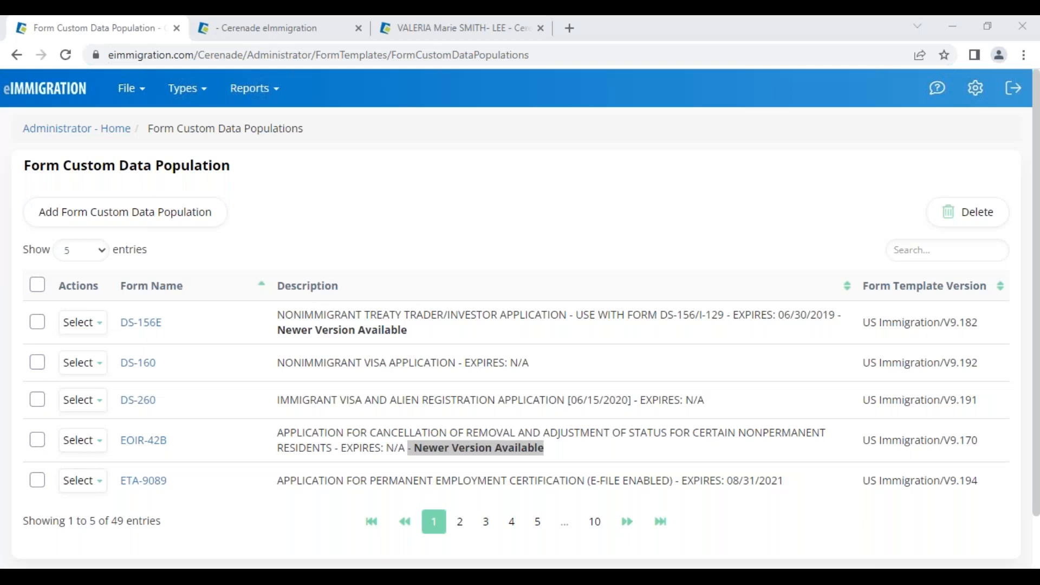
- Go back to Administrator - Home via the breadcrumb and show the help (?) dropdown
{"action": "left_click", "coordinate": [58, 134]}
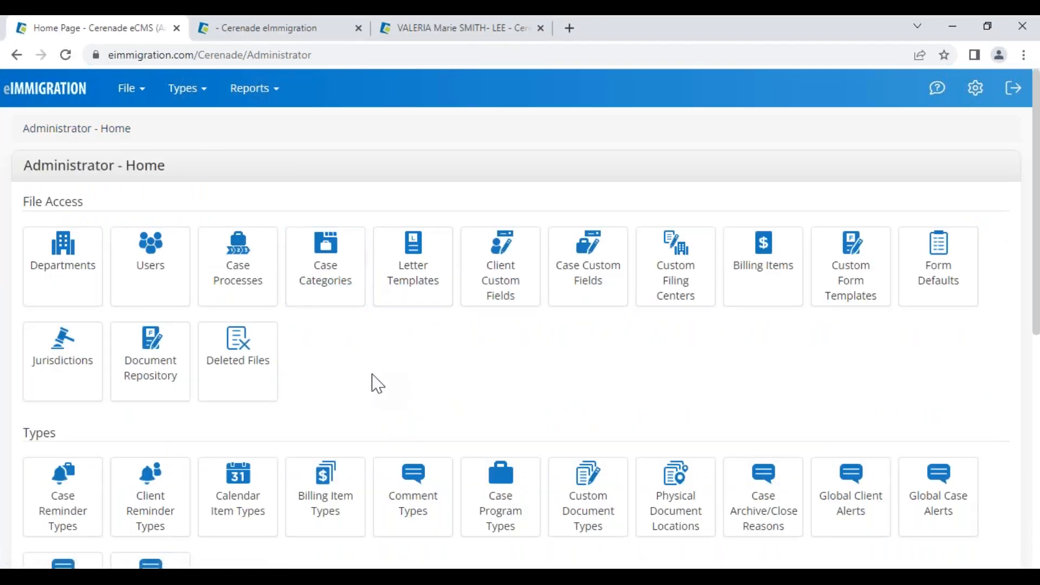
{"action": "left_click", "coordinate": [514, 290]}
{"action": "mouse_move", "coordinate": [935, 100]}
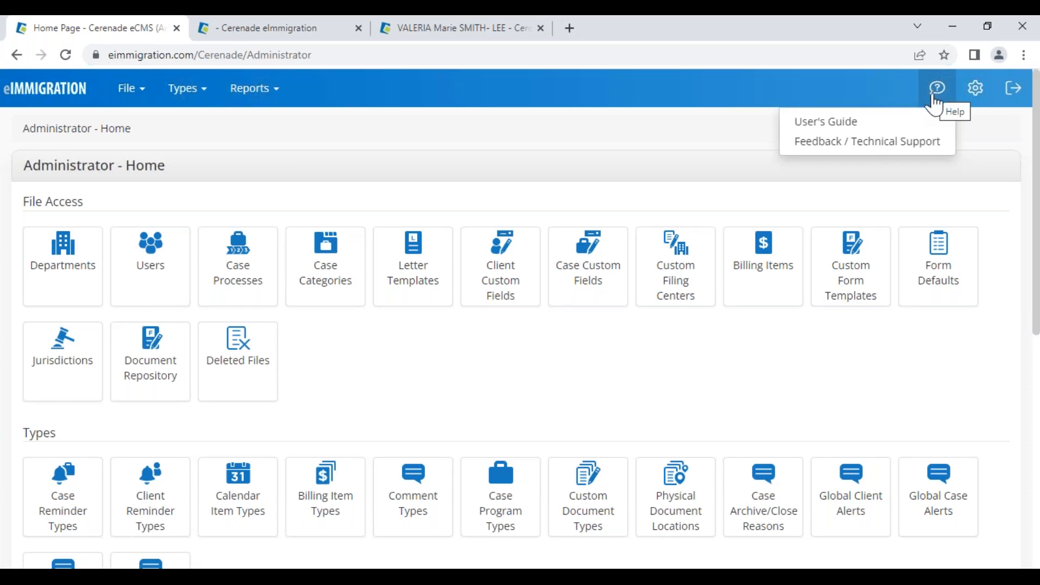
{"action": "left_click", "coordinate": [932, 145]}
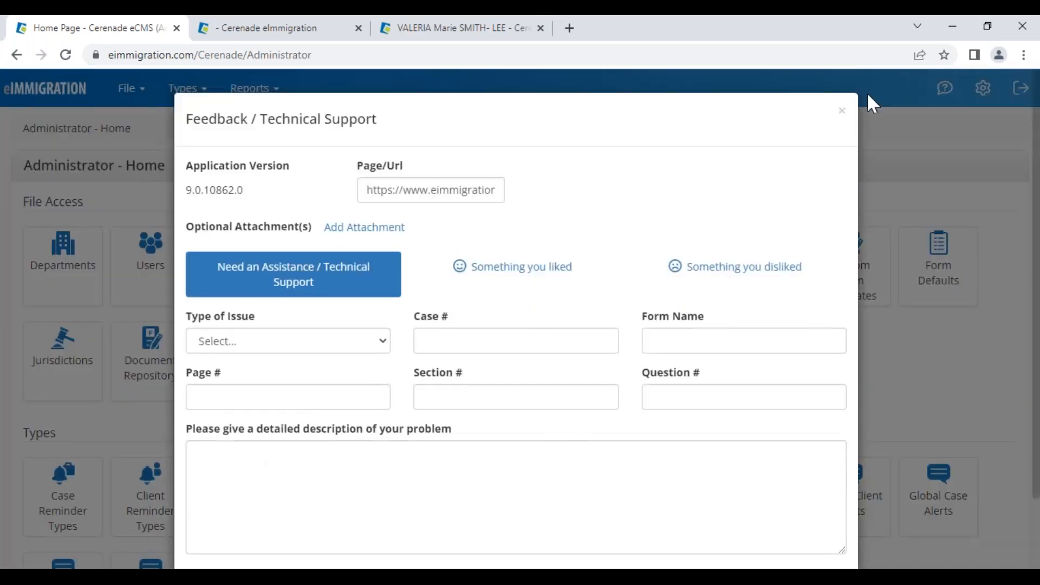
{"action": "left_click", "coordinate": [841, 112]}
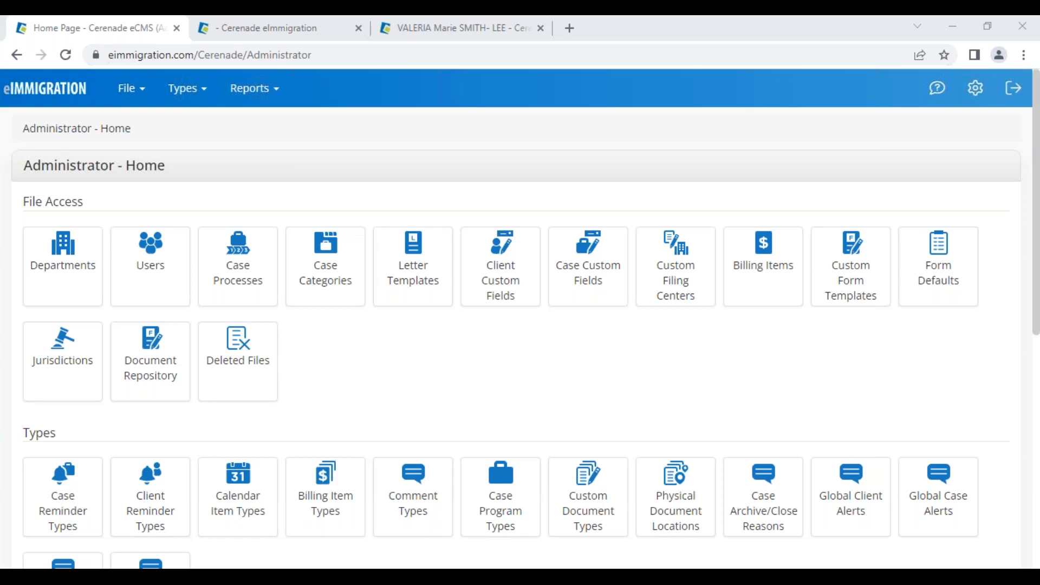
- In Custom Form Templates' System Intake Forms, copy the Client Background - N-400 (Naturalization) Questions form
{"action": "left_click", "coordinate": [850, 276]}
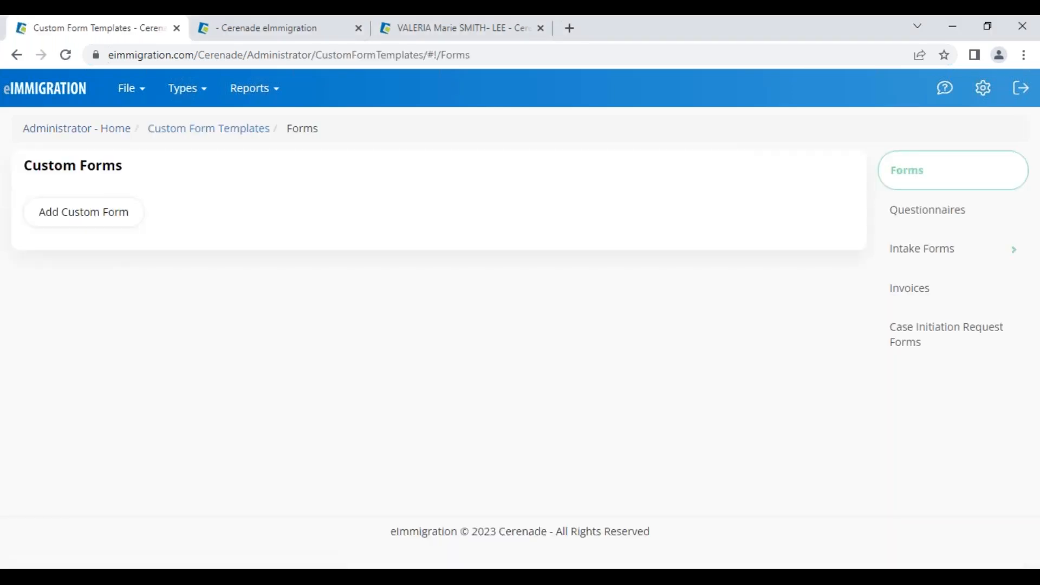
{"action": "left_click", "coordinate": [931, 259]}
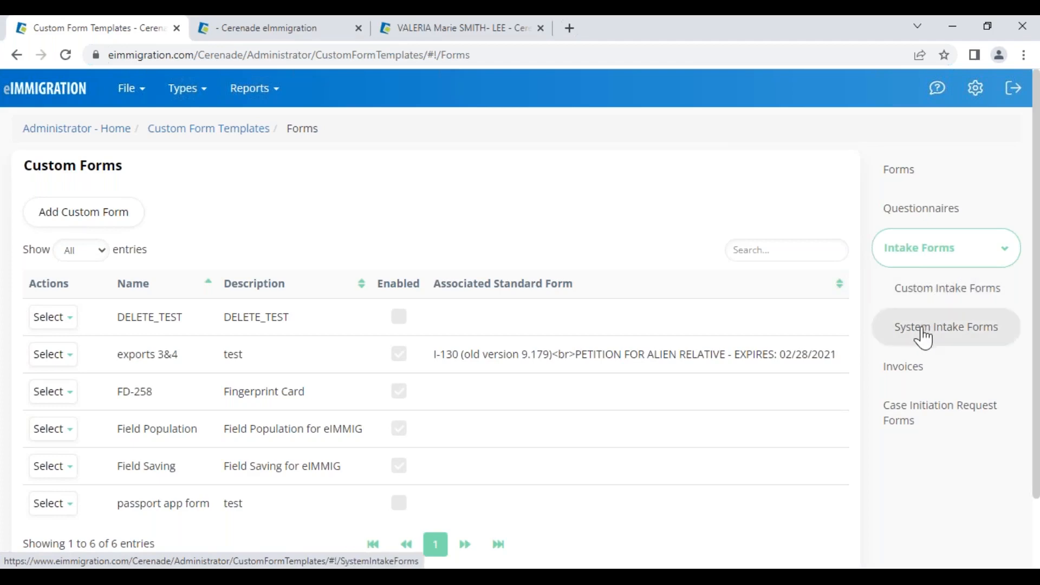
{"action": "left_click", "coordinate": [966, 324]}
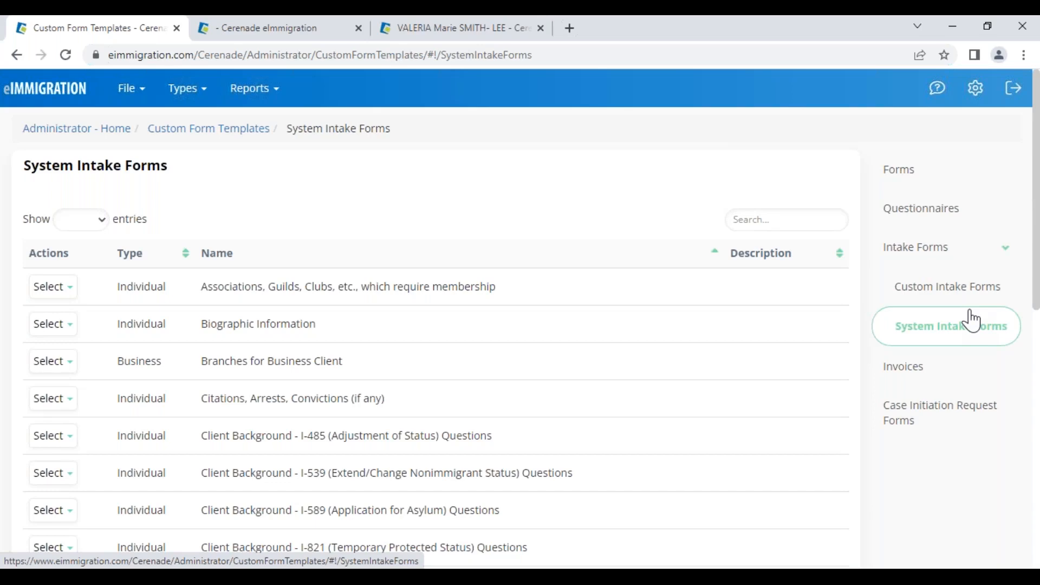
{"action": "scroll", "coordinate": [206, 490], "scroll_direction": "down", "scroll_amount": 5}
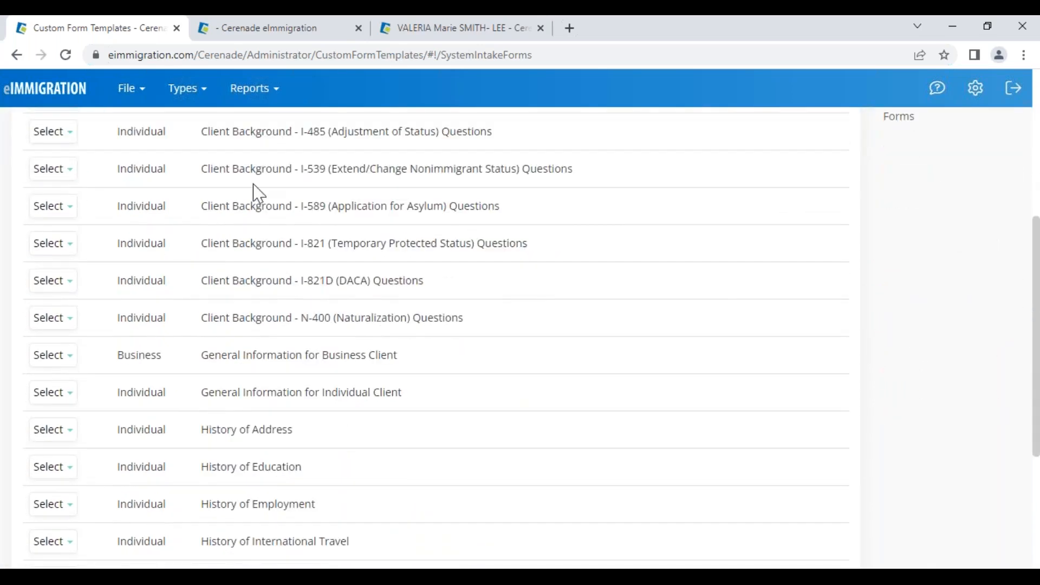
{"action": "left_click_drag", "start_coordinate": [226, 319], "coordinate": [453, 325]}
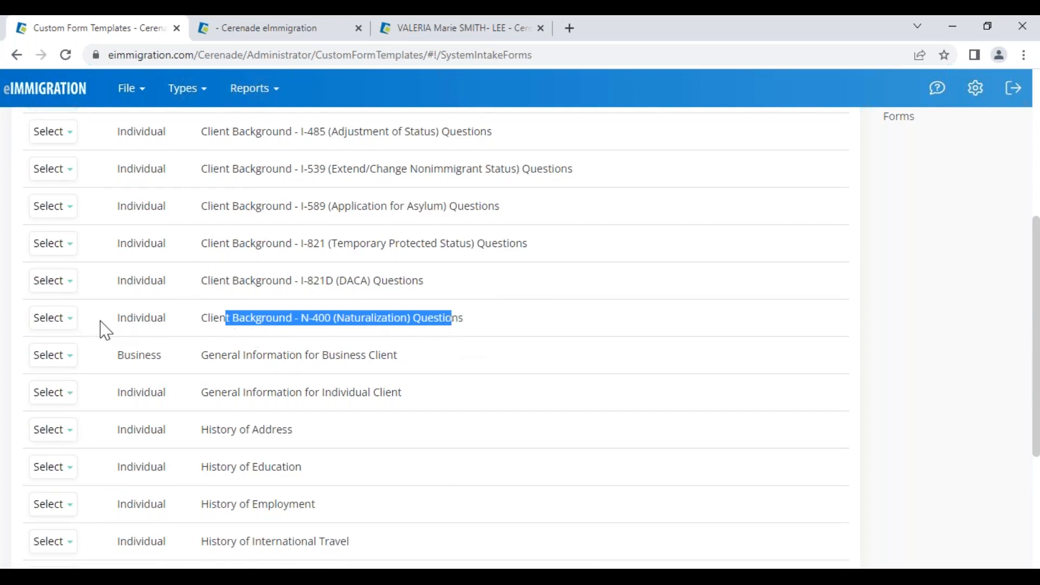
{"action": "left_click", "coordinate": [58, 320]}
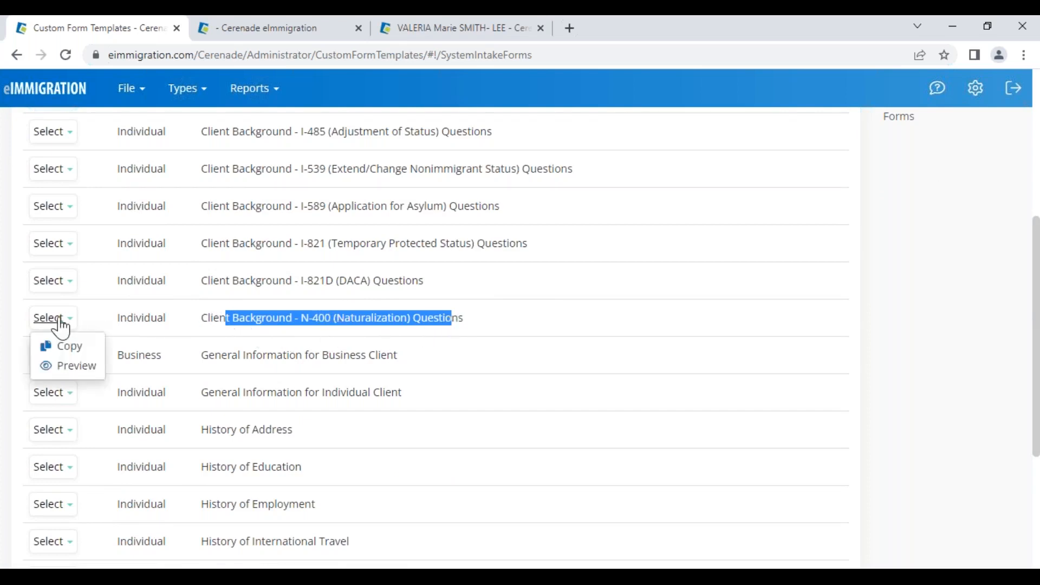
{"action": "left_click", "coordinate": [80, 351]}
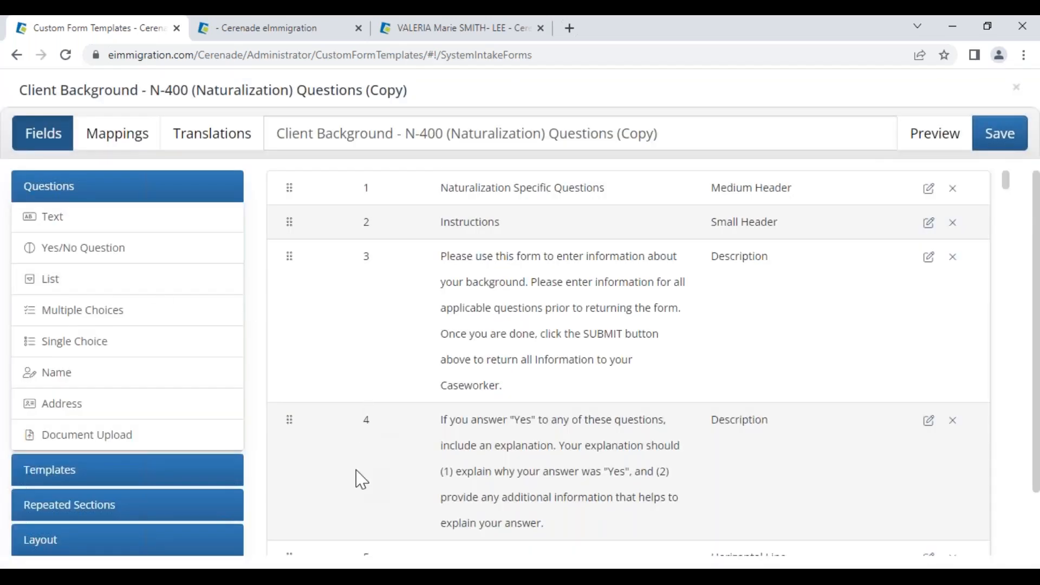
- Add a Yes/No question, order 1, reading 'Is this the first you contact us?'
{"action": "left_click", "coordinate": [289, 133]}
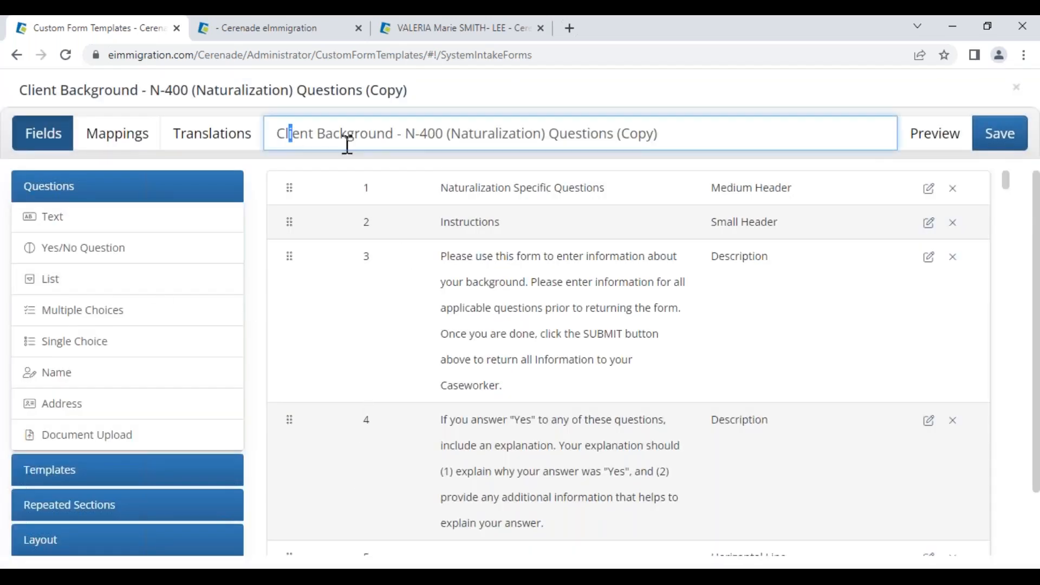
{"action": "left_click_drag", "start_coordinate": [347, 145], "coordinate": [640, 144]}
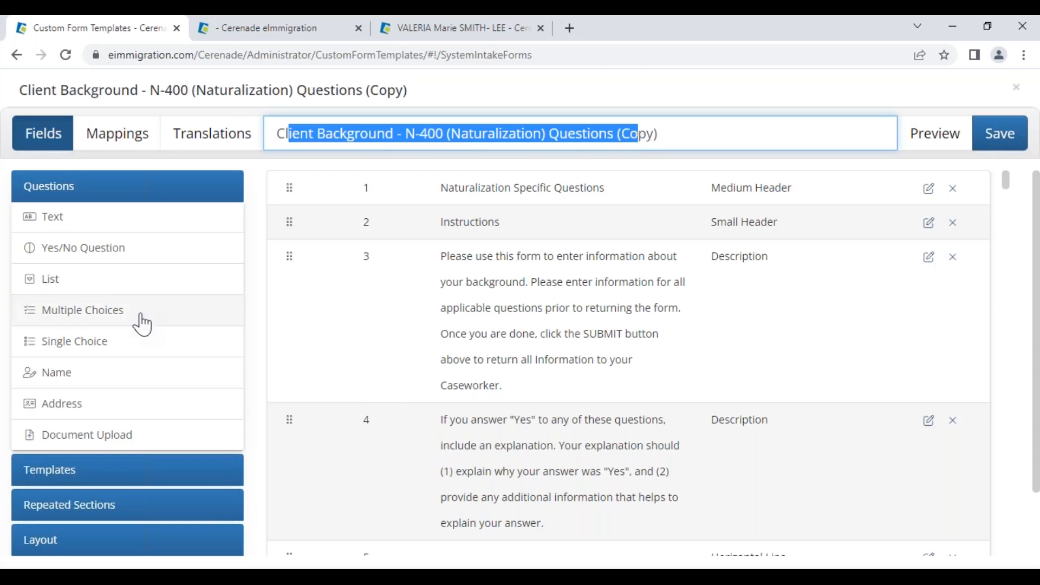
{"action": "left_click", "coordinate": [86, 264]}
{"action": "double_click", "coordinate": [406, 453]}
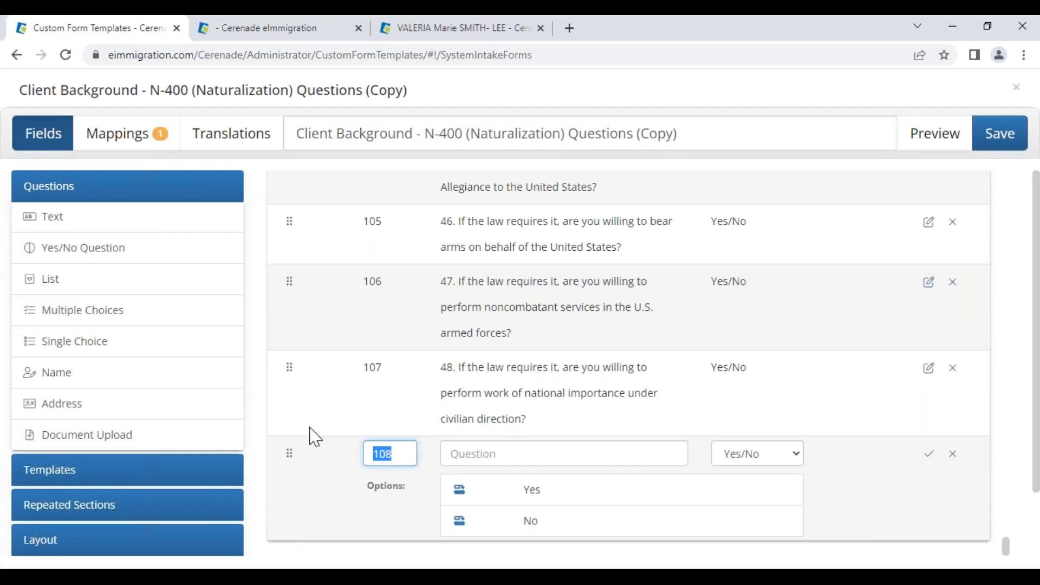
{"action": "left_click", "coordinate": [377, 391]}
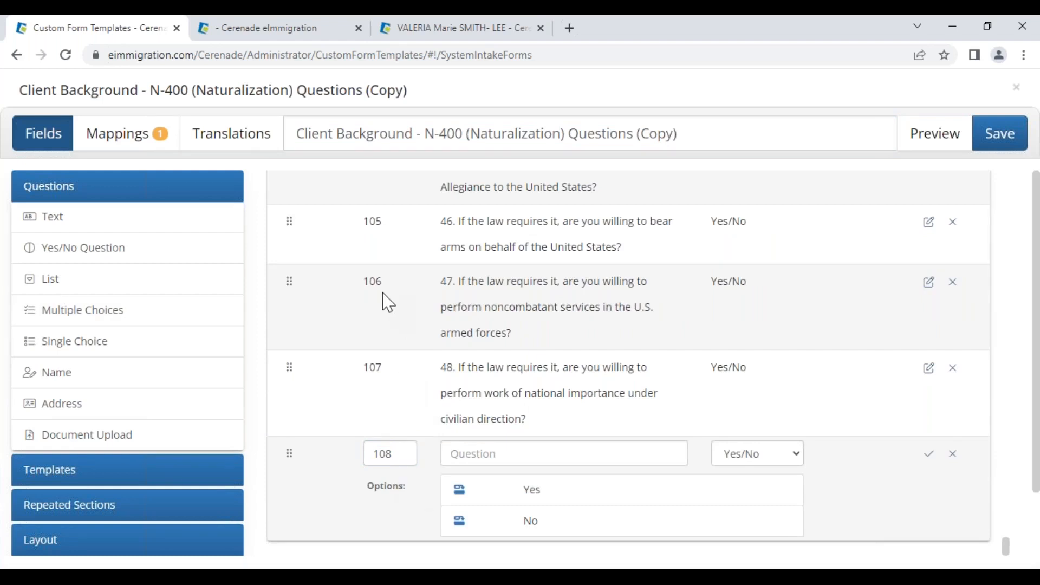
{"action": "double_click", "coordinate": [399, 454]}
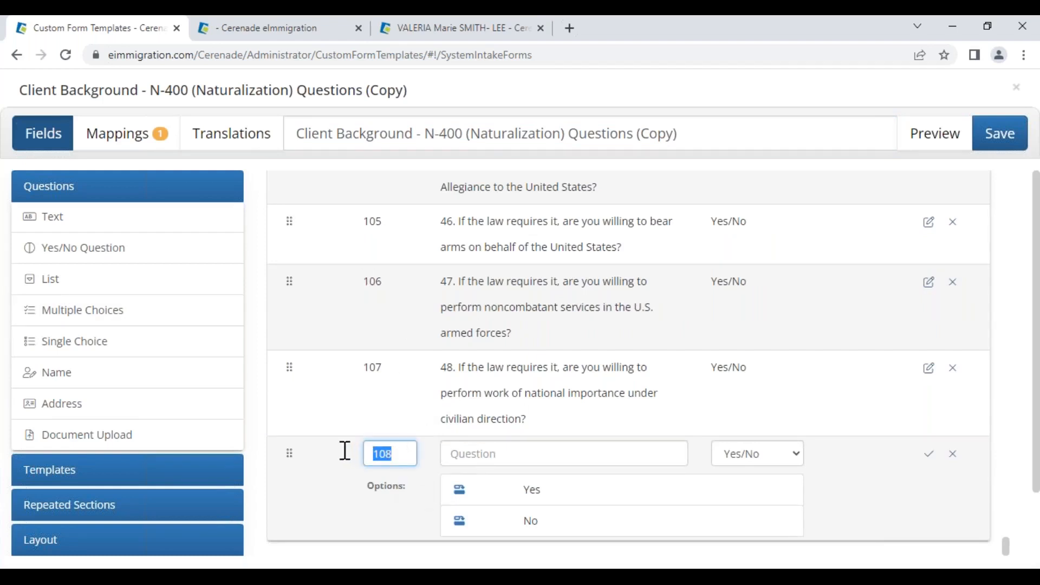
{"action": "type", "text": "1"}
{"action": "left_click", "coordinate": [476, 454]}
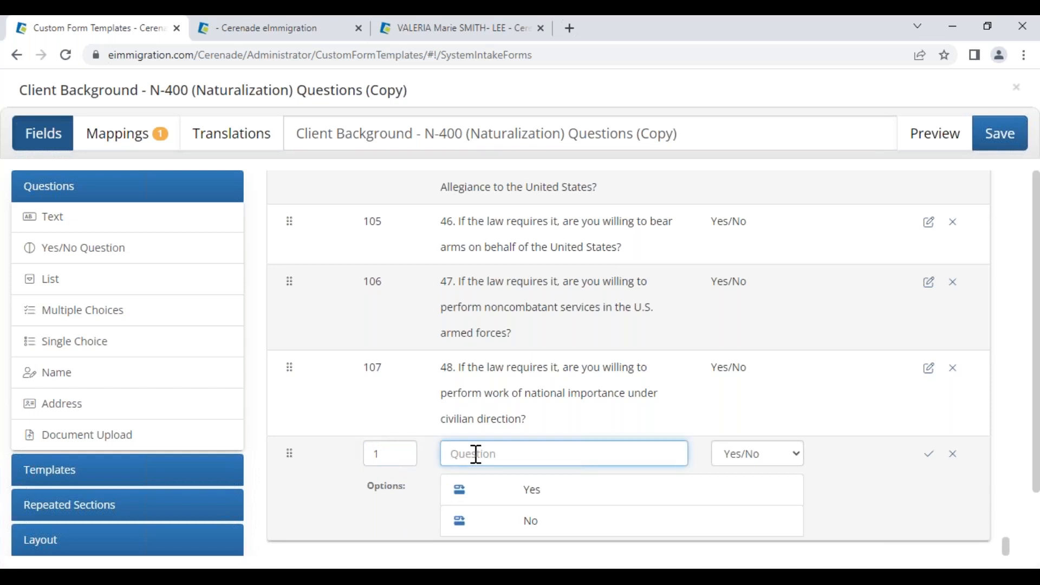
{"action": "type", "text": "Is this the first you contact"}
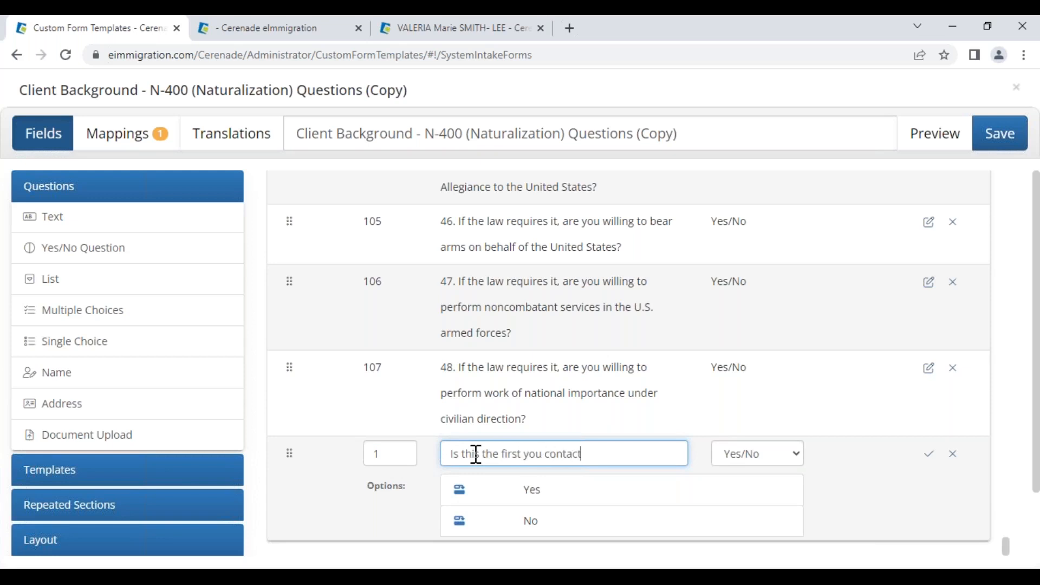
{"action": "type", "text": " us?"}
{"action": "left_click_drag", "start_coordinate": [452, 454], "coordinate": [625, 456]}
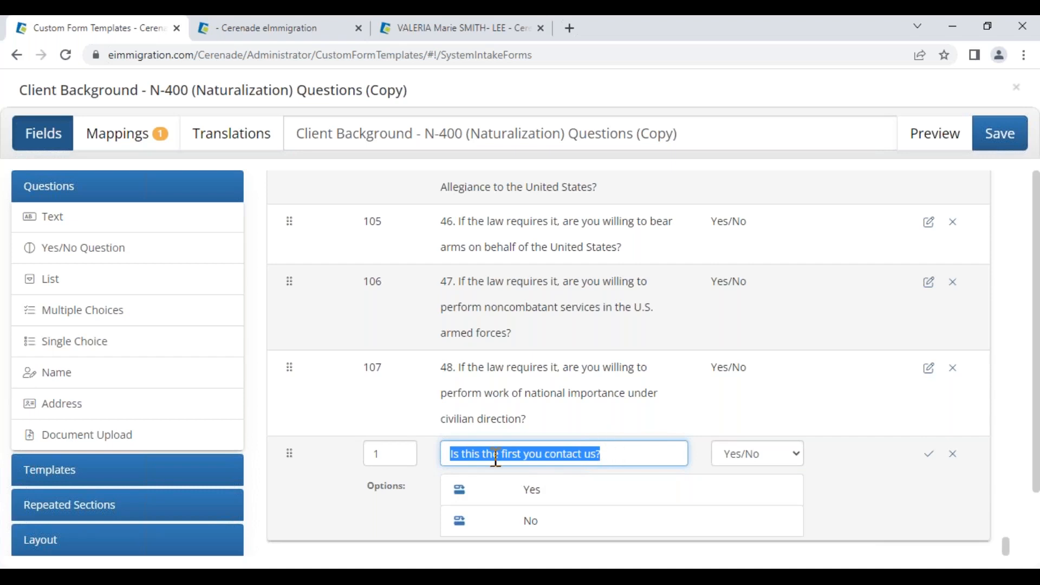
{"action": "left_click", "coordinate": [460, 500]}
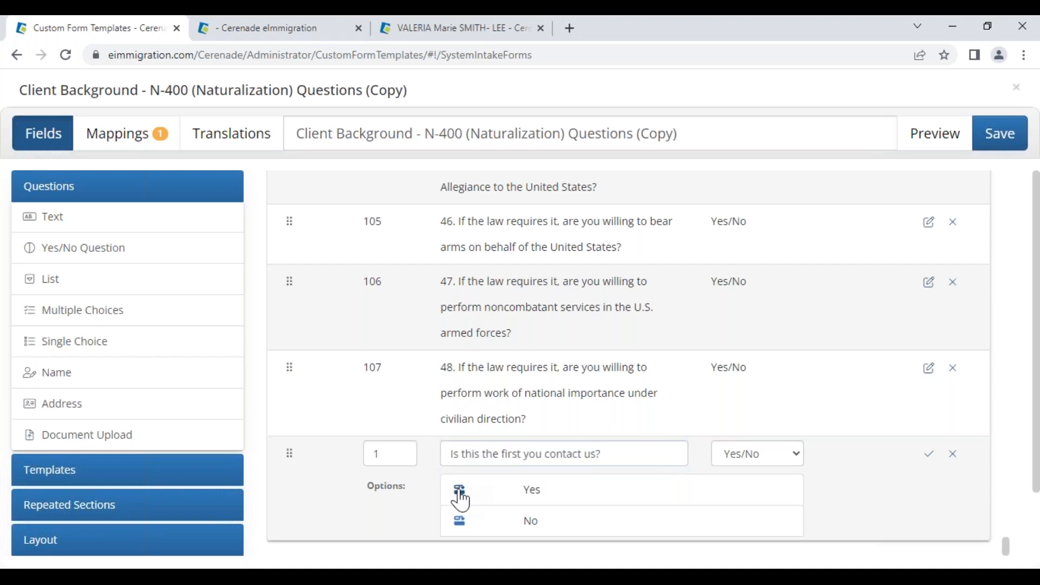
- Add the Yes follow-up question 'How did you hear about us?'
{"action": "left_click", "coordinate": [460, 493]}
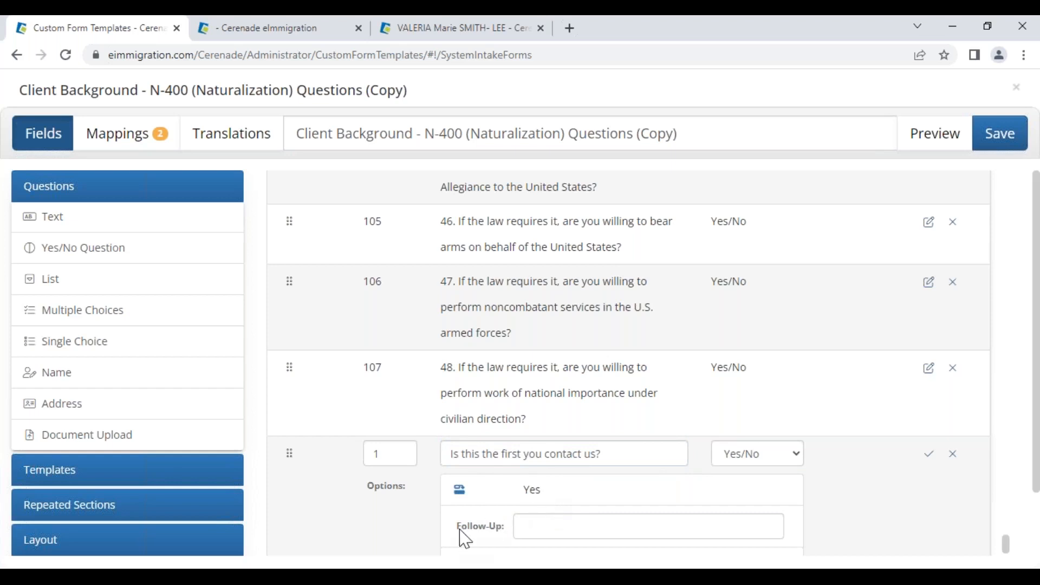
{"action": "left_click", "coordinate": [528, 524]}
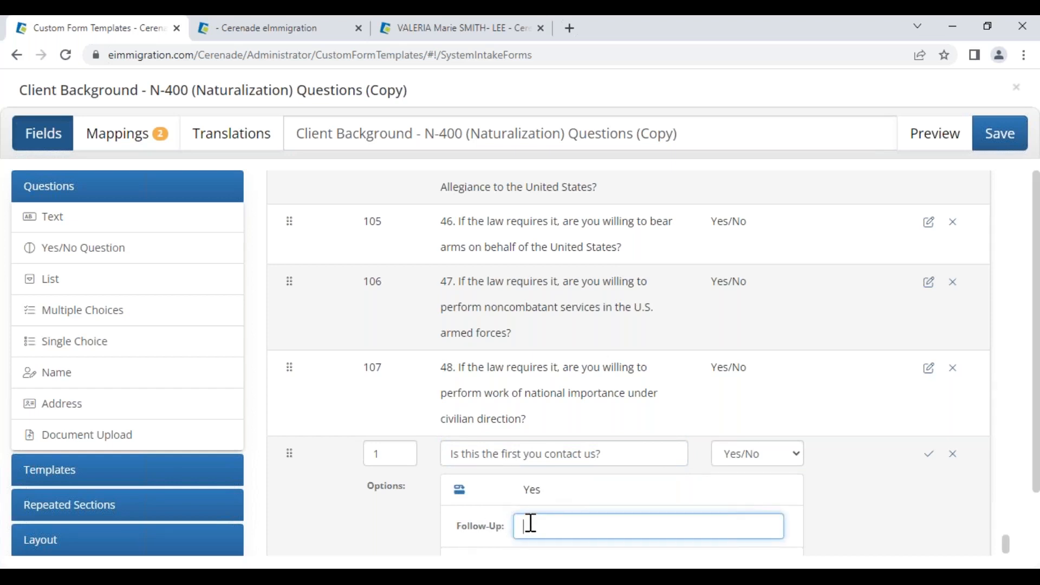
{"action": "type", "text": "How did you hear "}
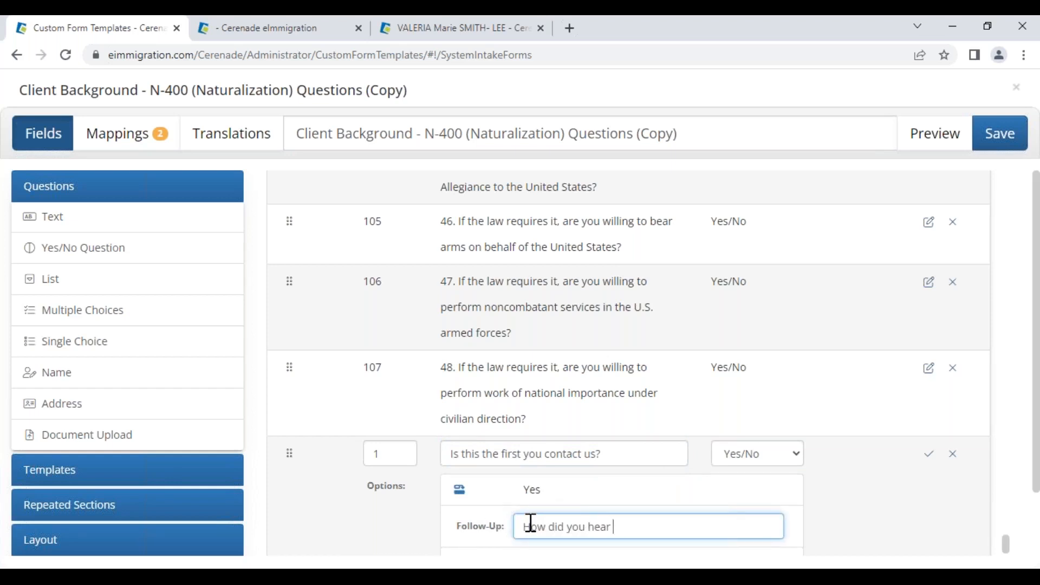
{"action": "type", "text": "about us?"}
{"action": "scroll", "coordinate": [544, 487], "scroll_direction": "down", "scroll_amount": 1}
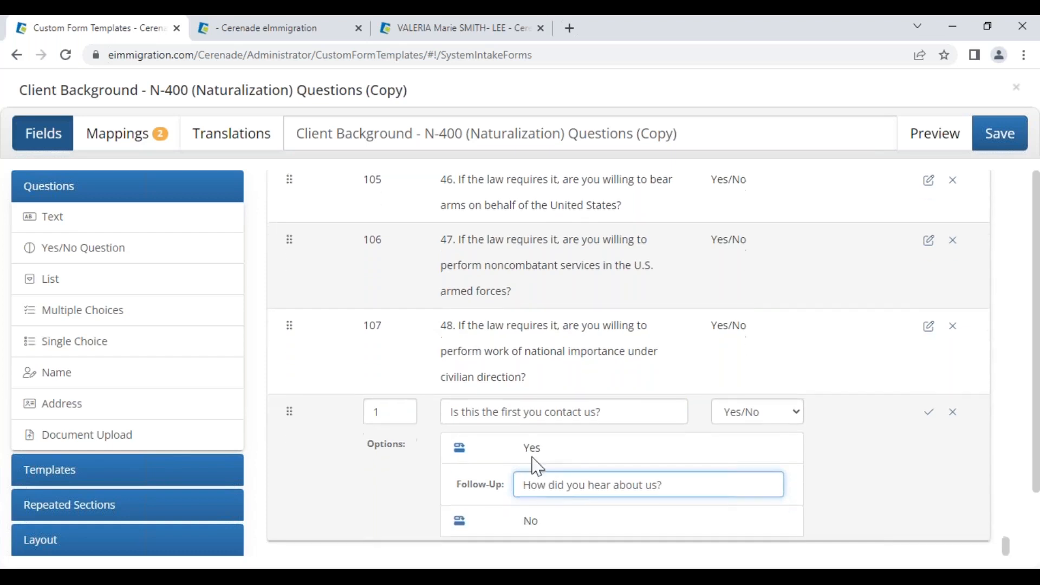
- Add the No follow-up 'What is your case #?', fix its typo, and save the question
{"action": "left_click", "coordinate": [461, 523]}
{"action": "scroll", "coordinate": [553, 508], "scroll_direction": "down", "scroll_amount": 1}
{"action": "left_click", "coordinate": [544, 515]}
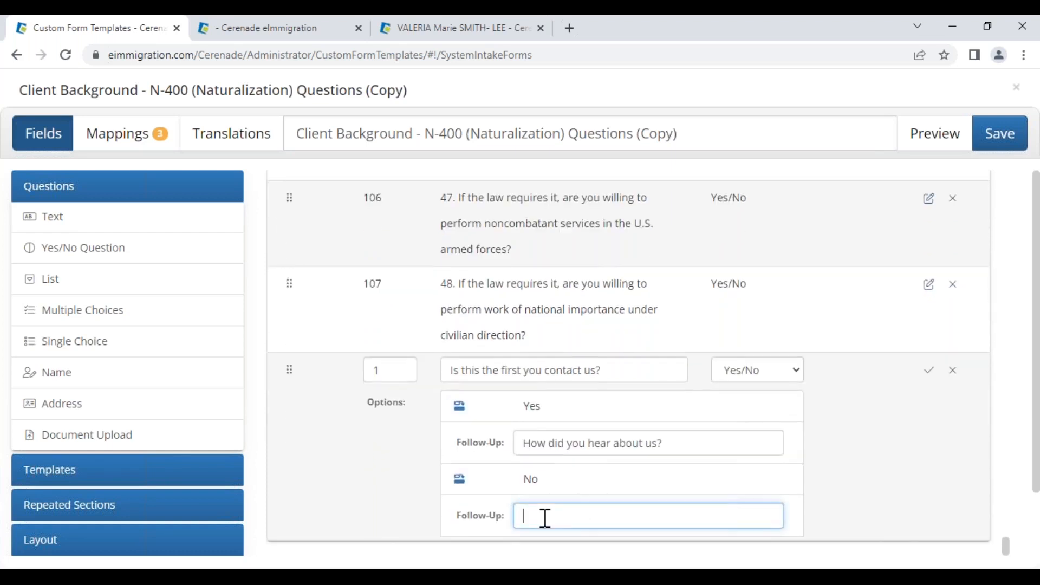
{"action": "type", "text": "What yosu is case #"}
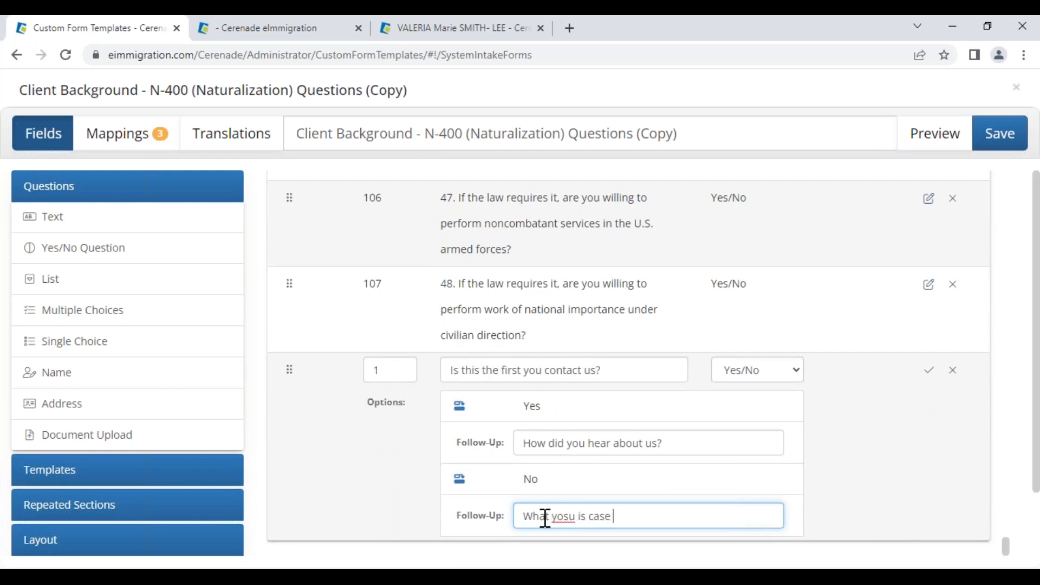
{"action": "double_click", "coordinate": [560, 517]}
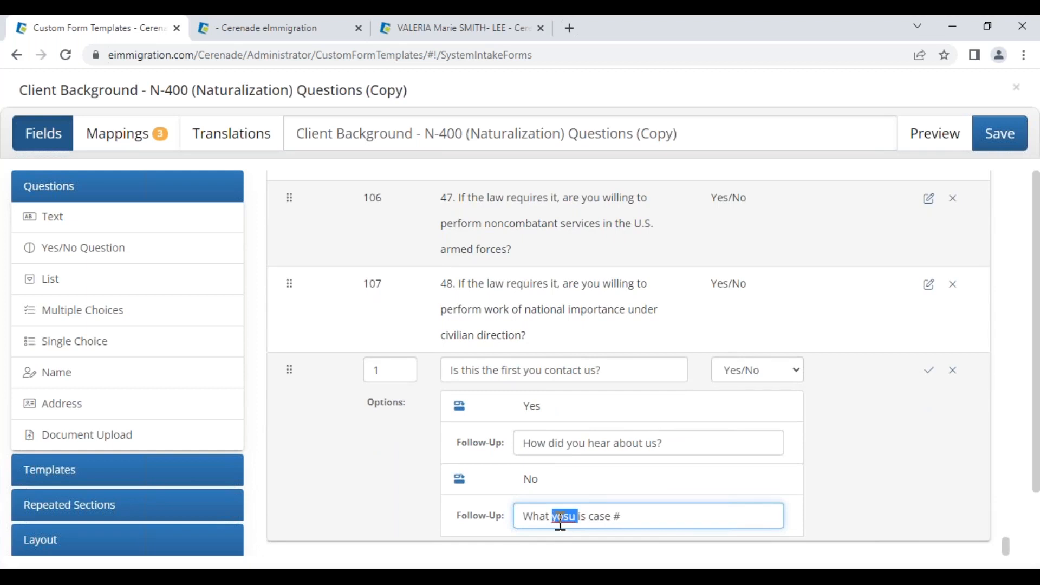
{"action": "type", "text": "is your"}
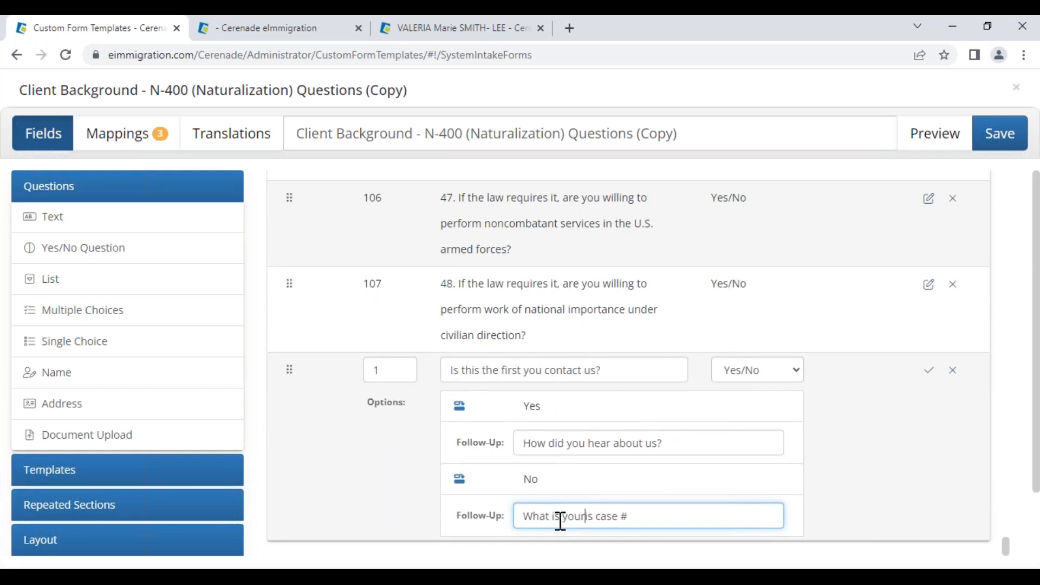
{"action": "key", "text": "Delete"}
{"action": "key", "text": "Delete"}
{"action": "key", "text": "Delete"}
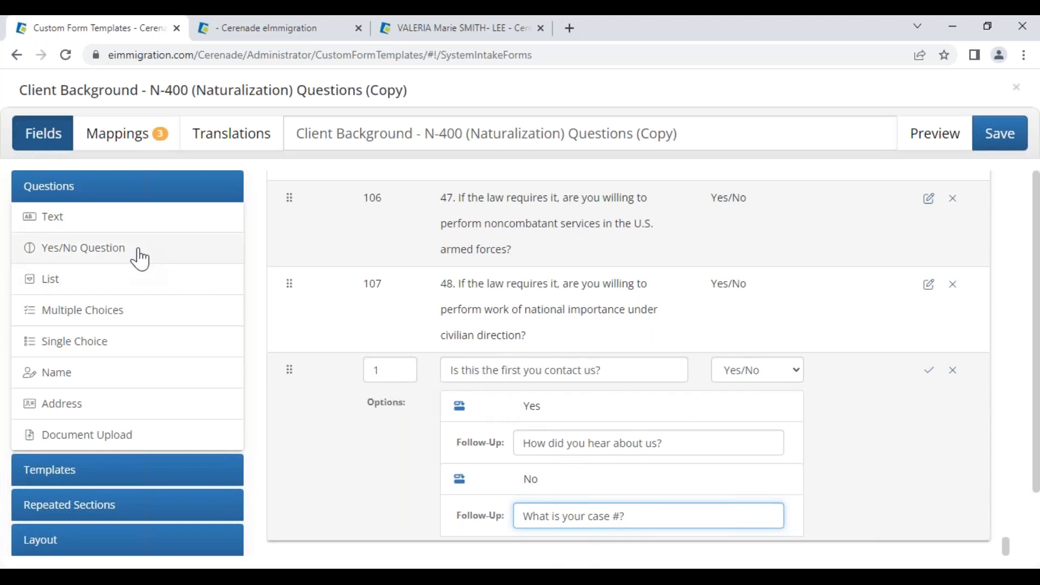
{"action": "left_click_drag", "start_coordinate": [391, 370], "coordinate": [363, 361]}
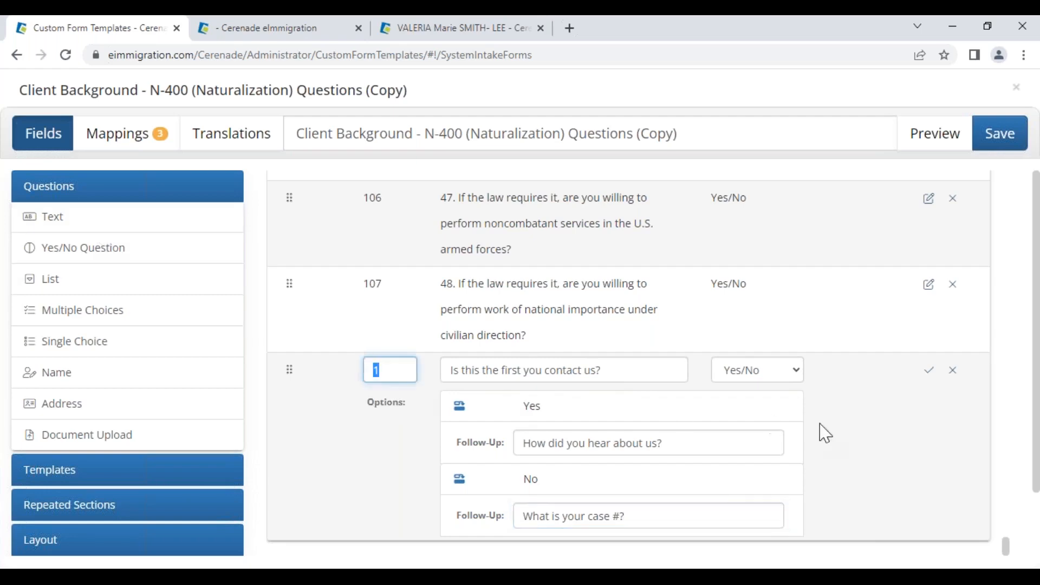
{"action": "left_click", "coordinate": [929, 371]}
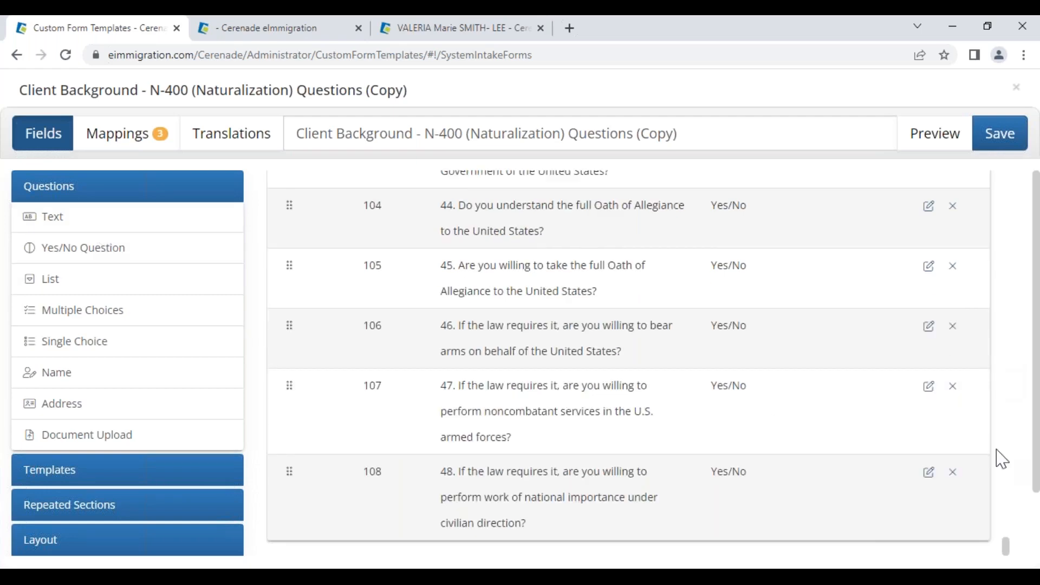
- Delete the Instructions, 'Please use this form' description and Naturalization Specific Questions header rows
{"action": "left_click_drag", "start_coordinate": [1005, 546], "coordinate": [984, 174]}
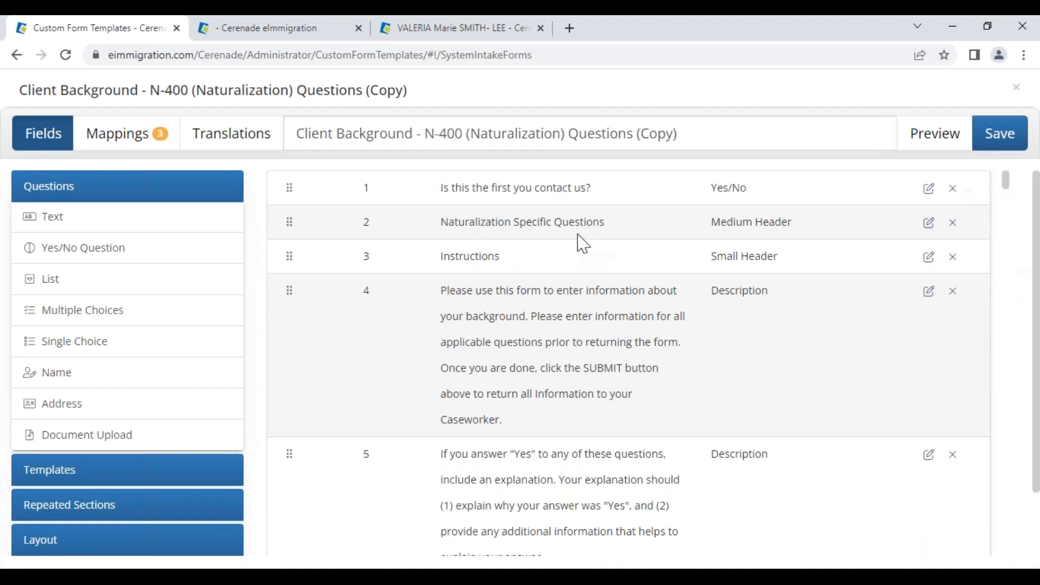
{"action": "left_click_drag", "start_coordinate": [436, 185], "coordinate": [604, 195]}
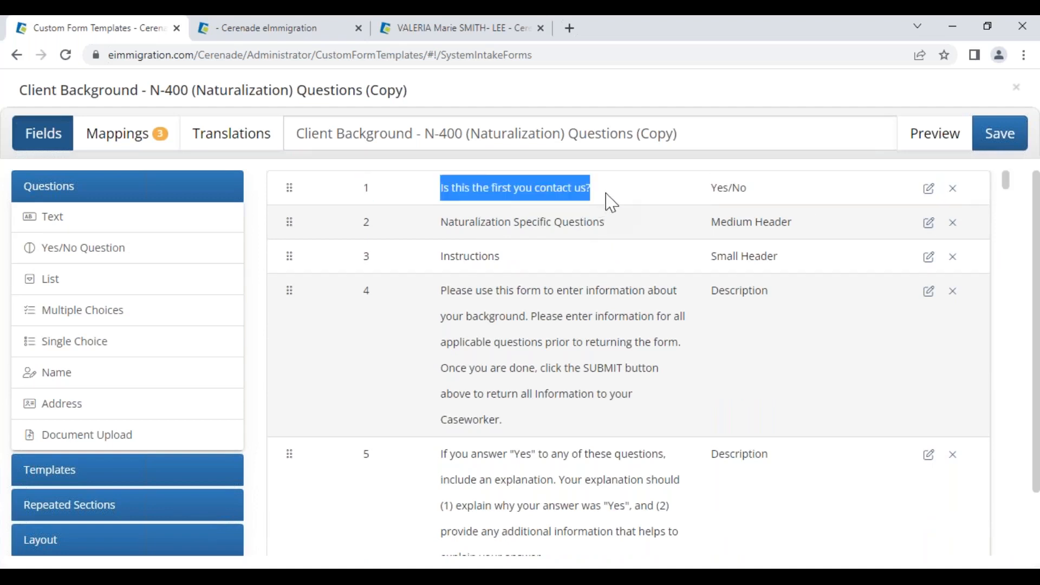
{"action": "left_click", "coordinate": [611, 203]}
{"action": "mouse_move", "coordinate": [288, 265]}
{"action": "left_mouse_down"}
{"action": "mouse_move", "coordinate": [288, 371]}
{"action": "mouse_move", "coordinate": [292, 268]}
{"action": "left_mouse_up"}
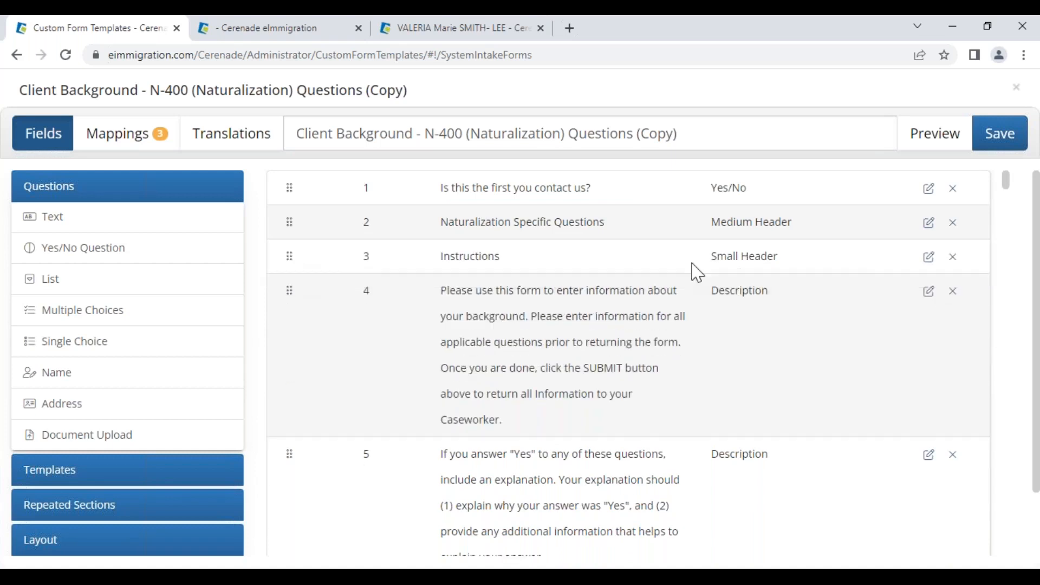
{"action": "left_click", "coordinate": [955, 260]}
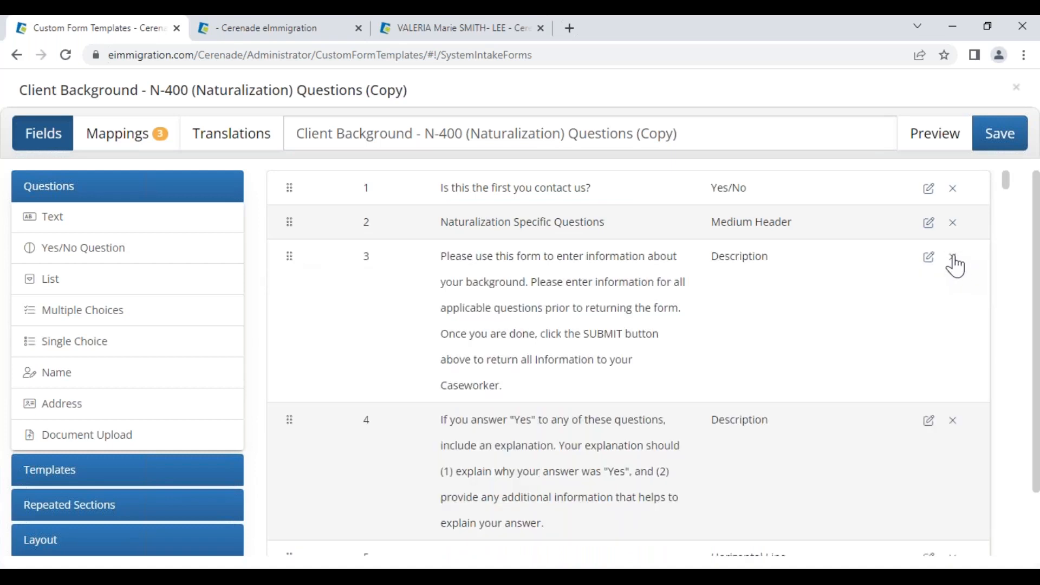
{"action": "left_click", "coordinate": [954, 260]}
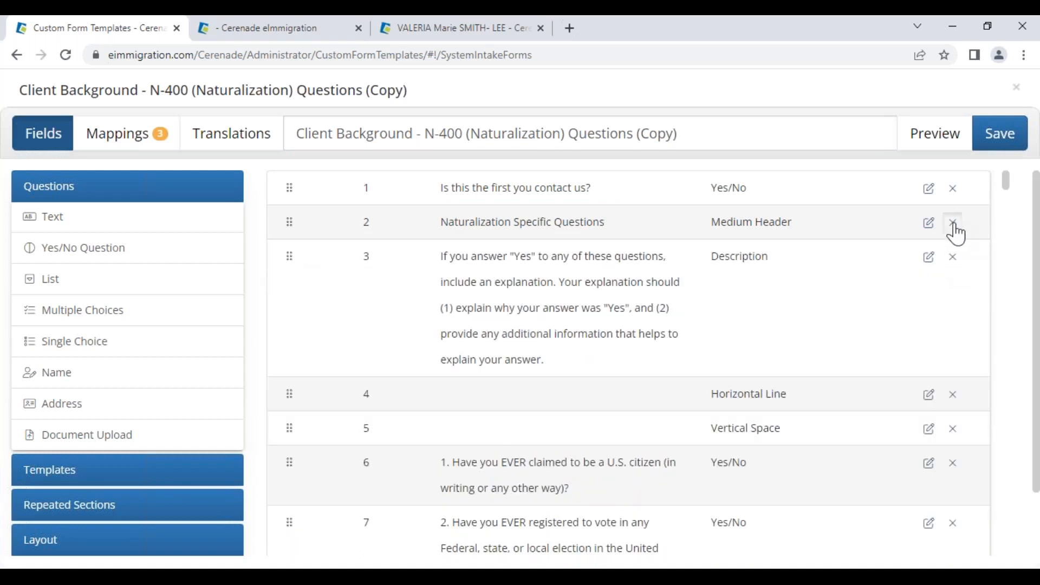
{"action": "left_click", "coordinate": [952, 226]}
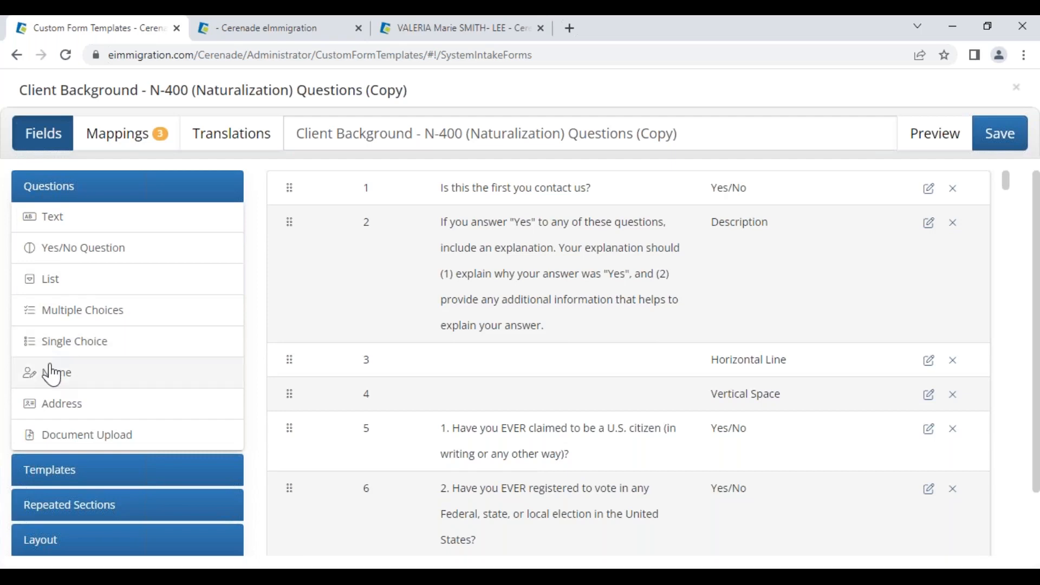
- Add a Name question labelled 'Name:' as item 2 and save it
{"action": "left_click", "coordinate": [58, 384]}
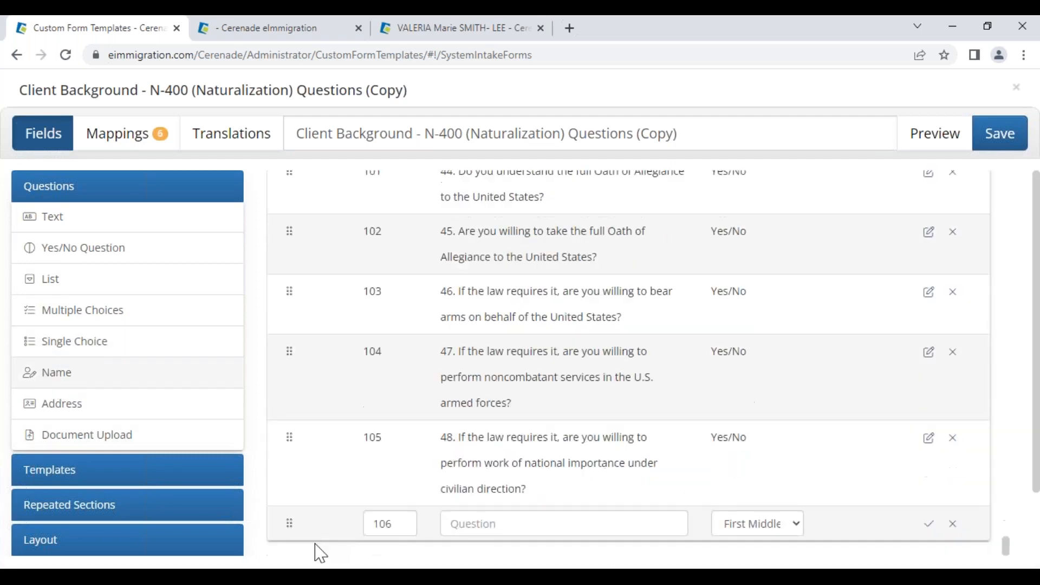
{"action": "double_click", "coordinate": [408, 524]}
{"action": "type", "text": "2"}
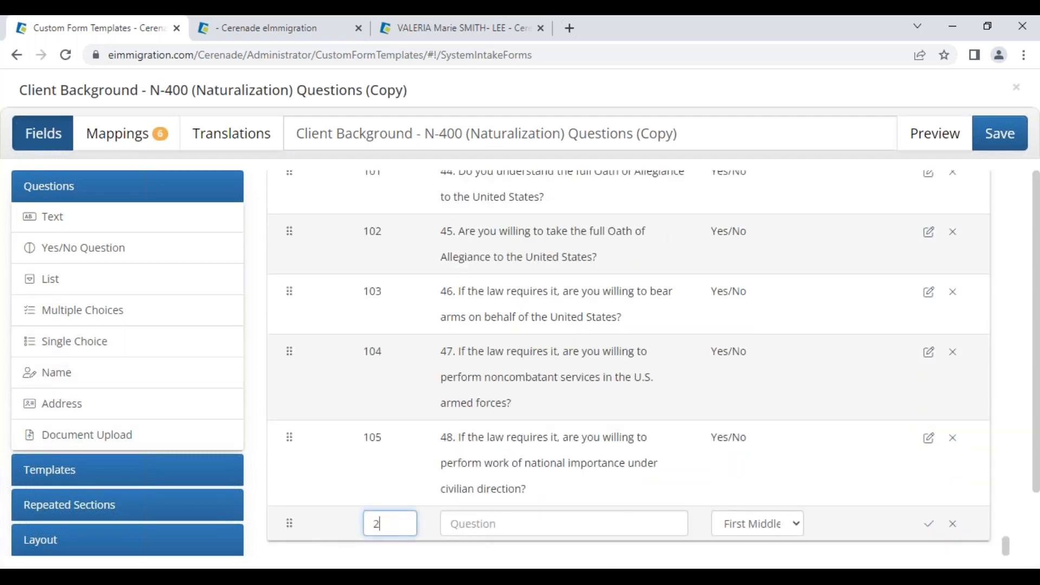
{"action": "left_click", "coordinate": [499, 524]}
{"action": "type", "text": "Name"}
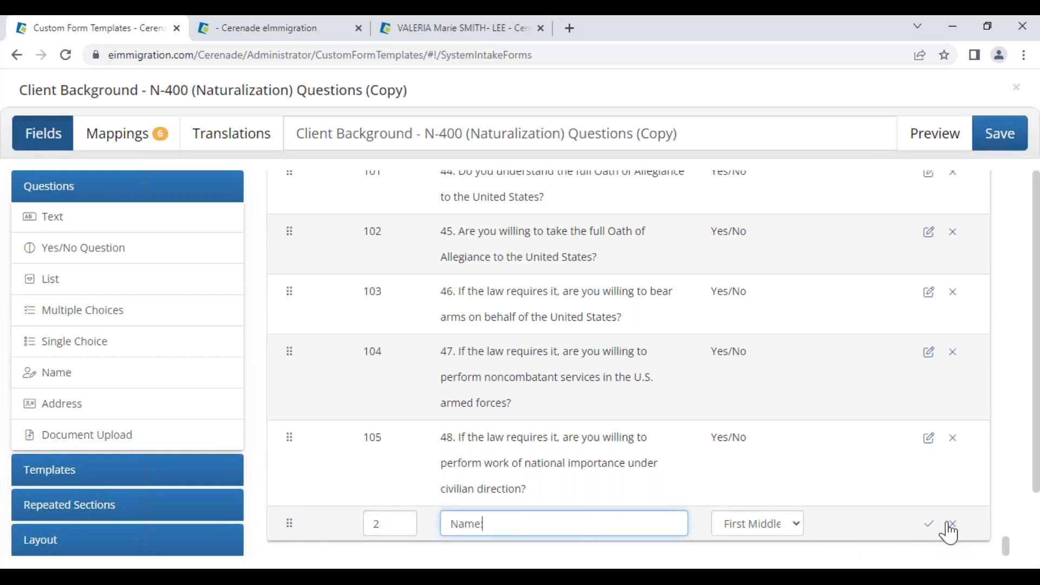
{"action": "left_click", "coordinate": [929, 523]}
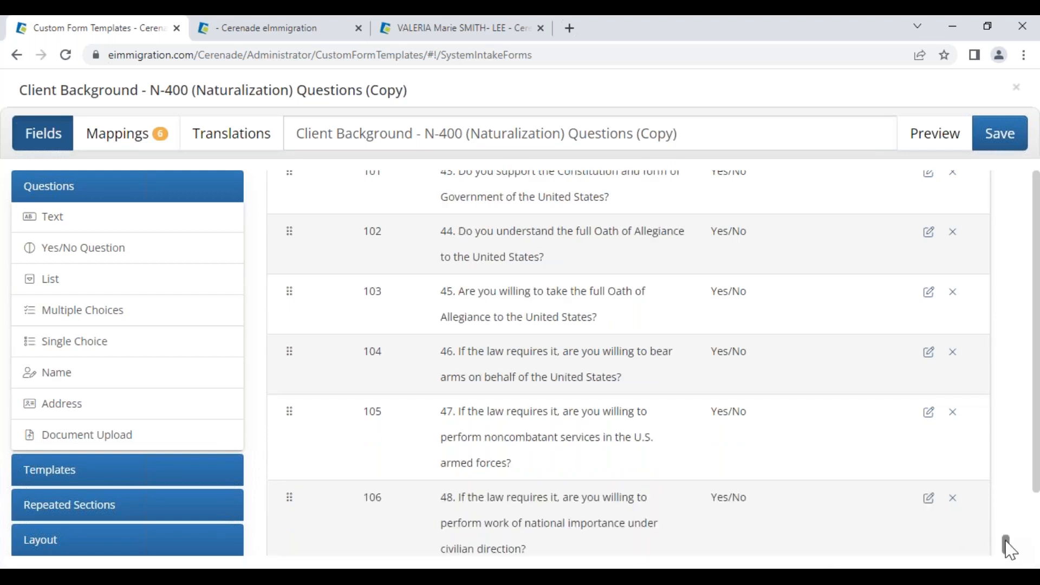
{"action": "left_click_drag", "start_coordinate": [1009, 549], "coordinate": [965, 184]}
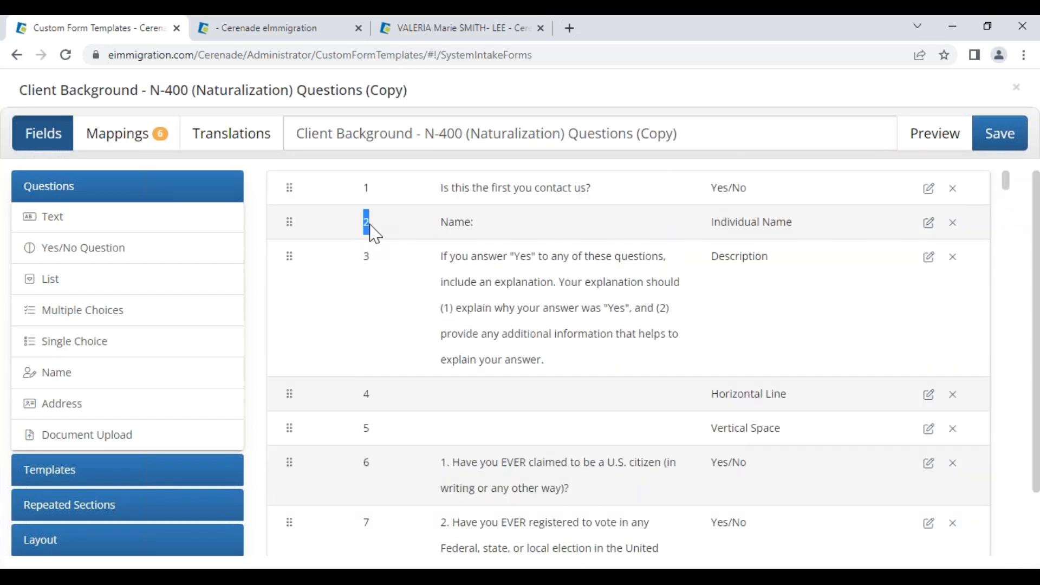
{"action": "left_click_drag", "start_coordinate": [440, 223], "coordinate": [471, 223]}
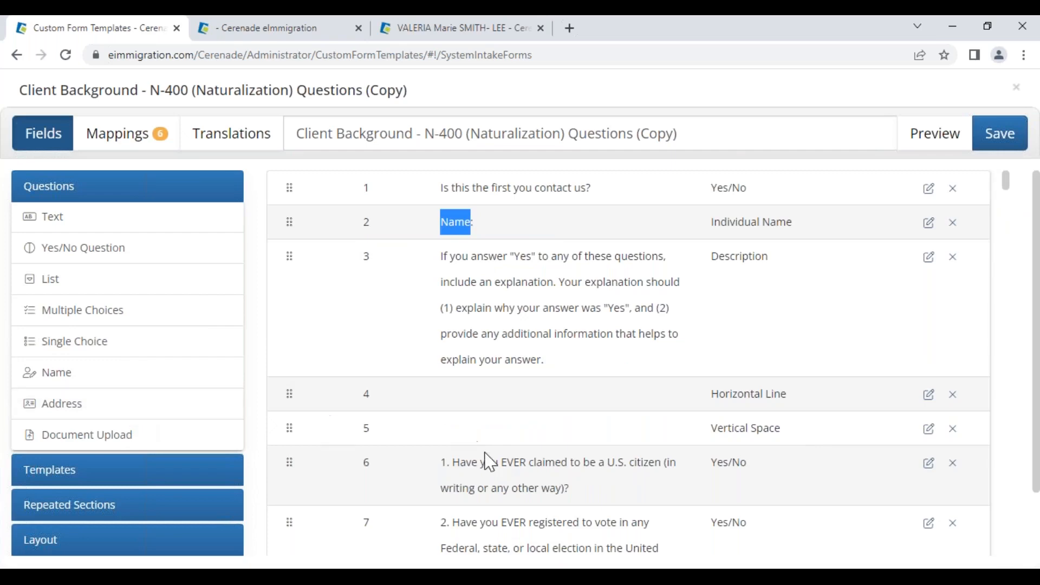
{"action": "scroll", "coordinate": [488, 482], "scroll_direction": "down", "scroll_amount": 3}
{"action": "scroll", "coordinate": [488, 482], "scroll_direction": "up", "scroll_amount": 2}
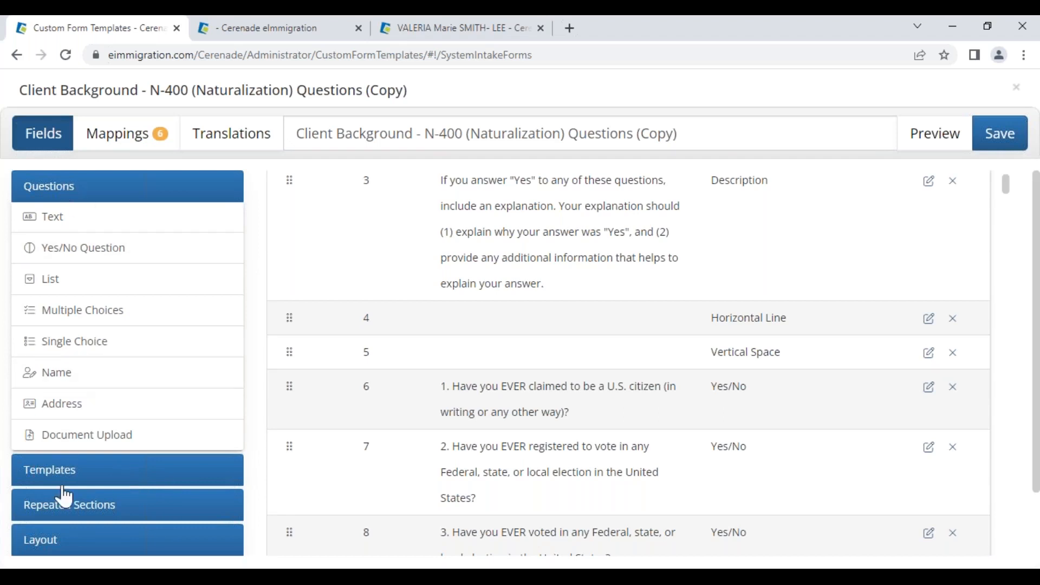
- Add an Other Names repeated section as item 3
{"action": "left_click", "coordinate": [63, 519]}
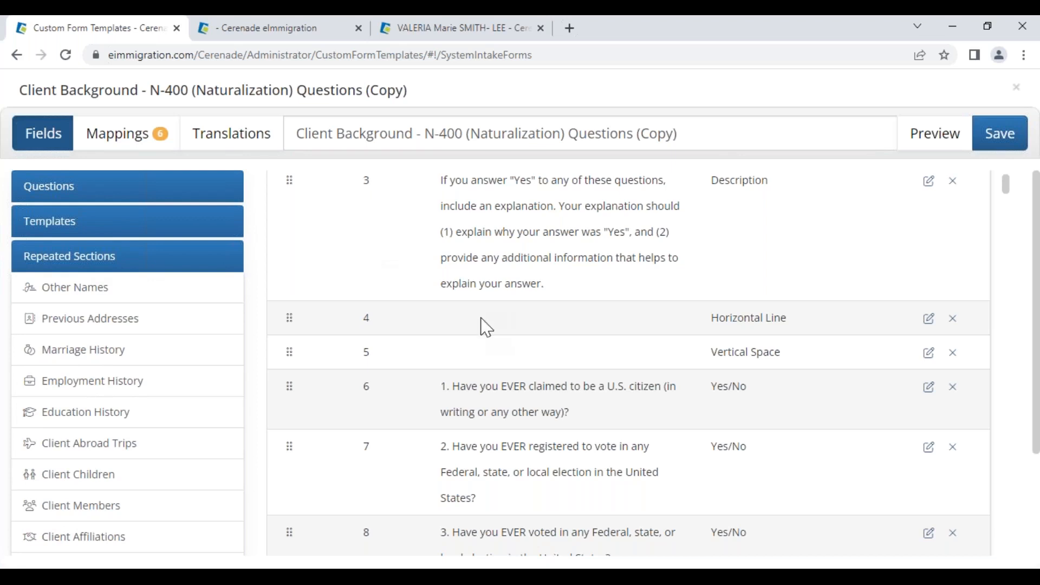
{"action": "scroll", "coordinate": [486, 327], "scroll_direction": "up", "scroll_amount": 2}
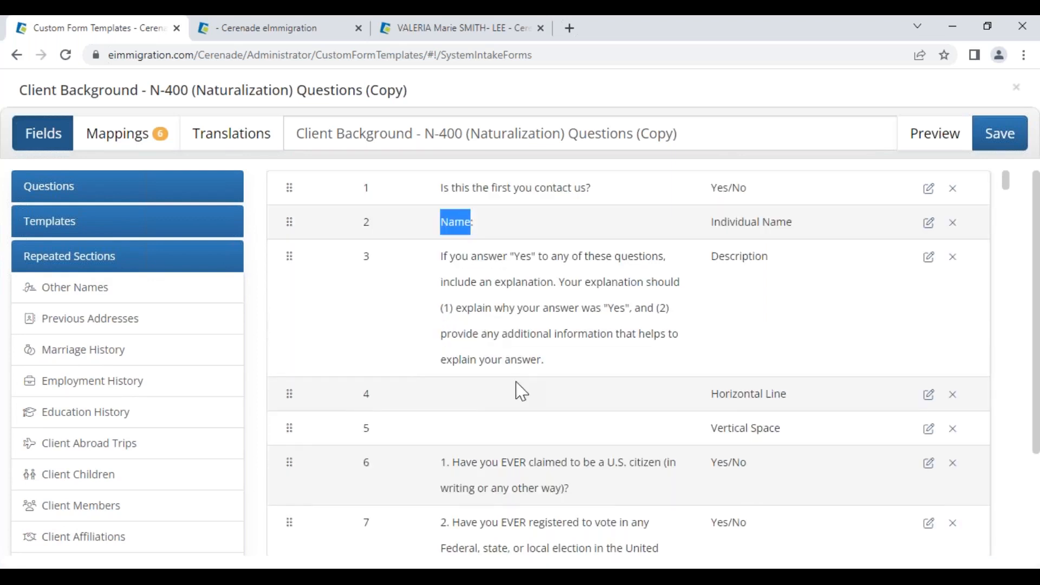
{"action": "left_click_drag", "start_coordinate": [455, 190], "coordinate": [577, 187]}
{"action": "left_click", "coordinate": [578, 189]}
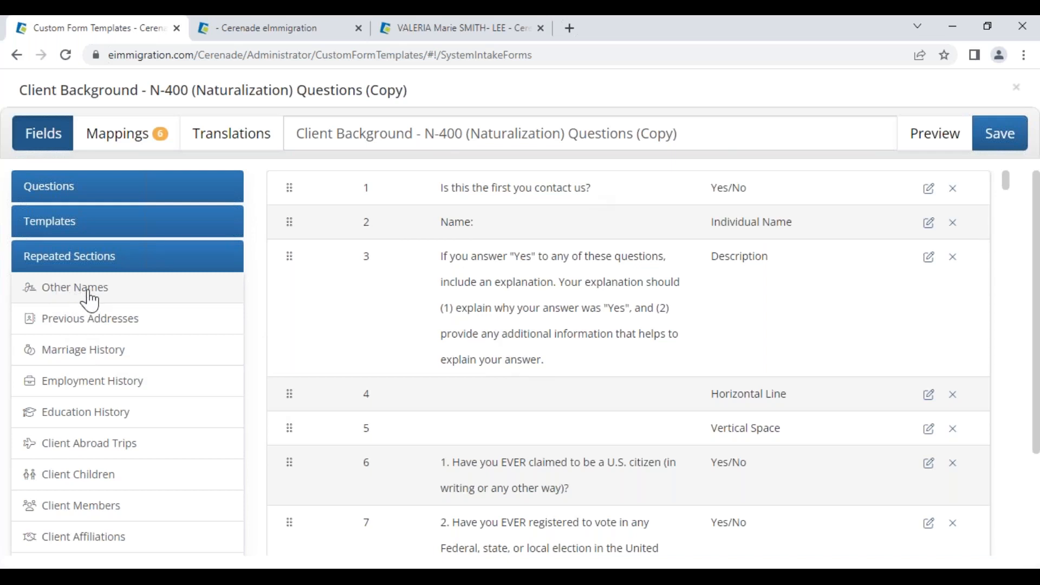
{"action": "left_click", "coordinate": [54, 290]}
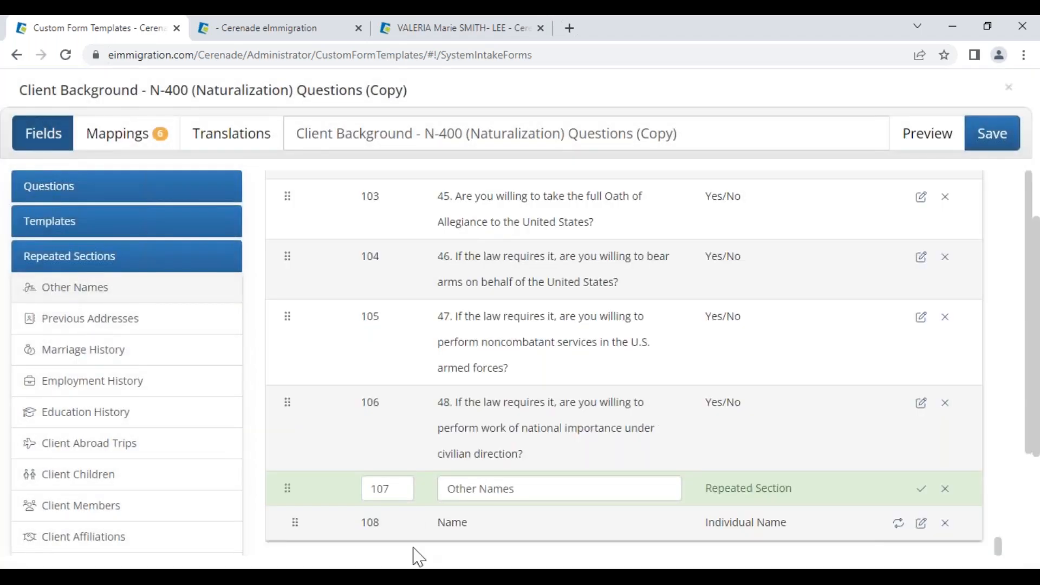
{"action": "type", "text": "3"}
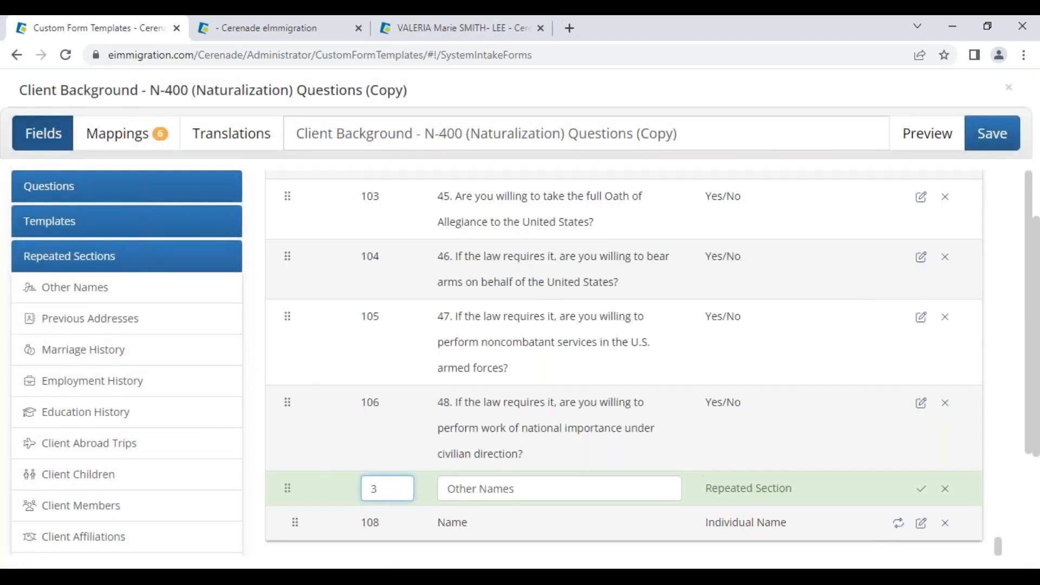
{"action": "left_click", "coordinate": [921, 488]}
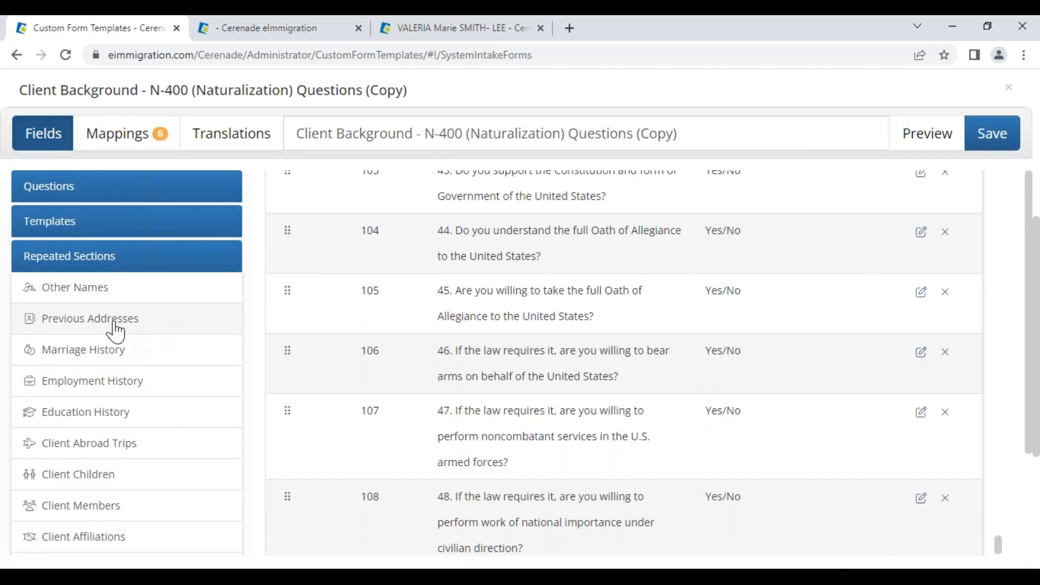
- Add Previous Addresses as item 4, titled '- We only need your last 5 FIVE years of history'
{"action": "left_click", "coordinate": [116, 331]}
{"action": "left_click_drag", "start_coordinate": [394, 418], "coordinate": [337, 406]}
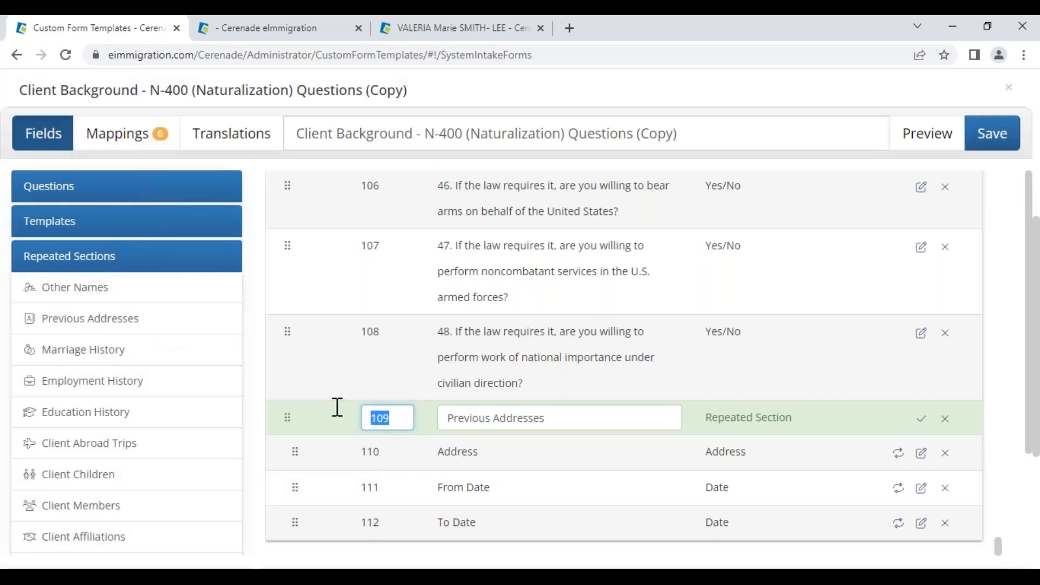
{"action": "type", "text": "4"}
{"action": "left_click", "coordinate": [567, 431]}
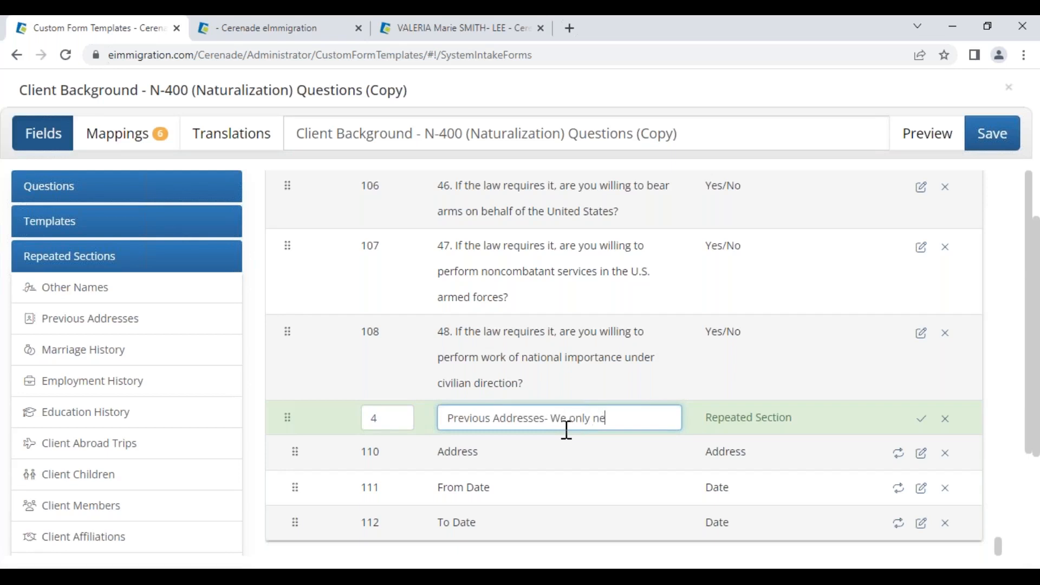
{"action": "type", "text": "- We only need your last 5 FIVE year so"}
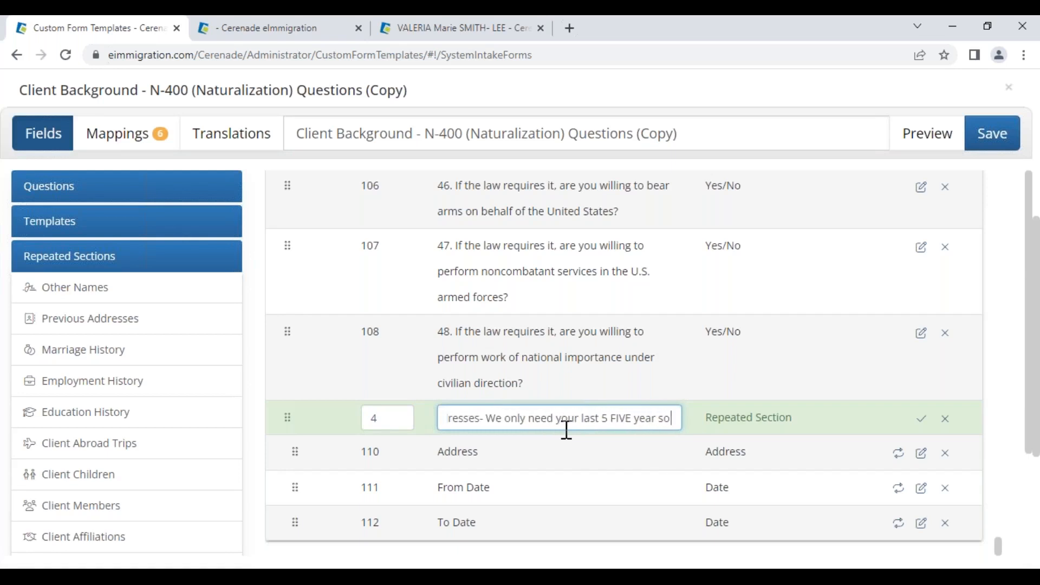
{"action": "key", "text": "BackSpace"}
{"action": "key", "text": "BackSpace"}
{"action": "key", "text": "BackSpace"}
{"action": "type", "text": "s"}
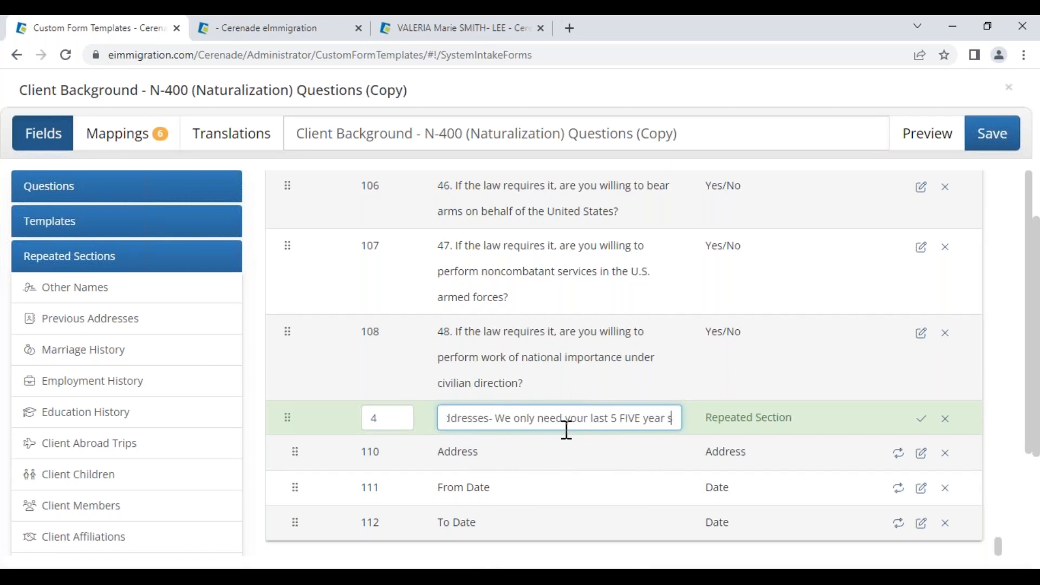
{"action": "type", "text": " of history"}
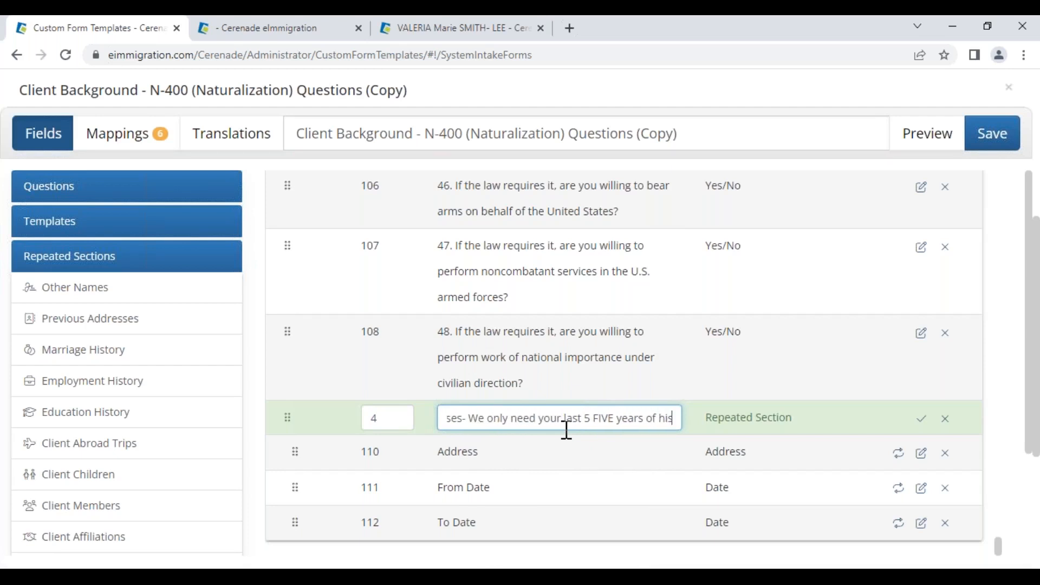
{"action": "left_click", "coordinate": [921, 418]}
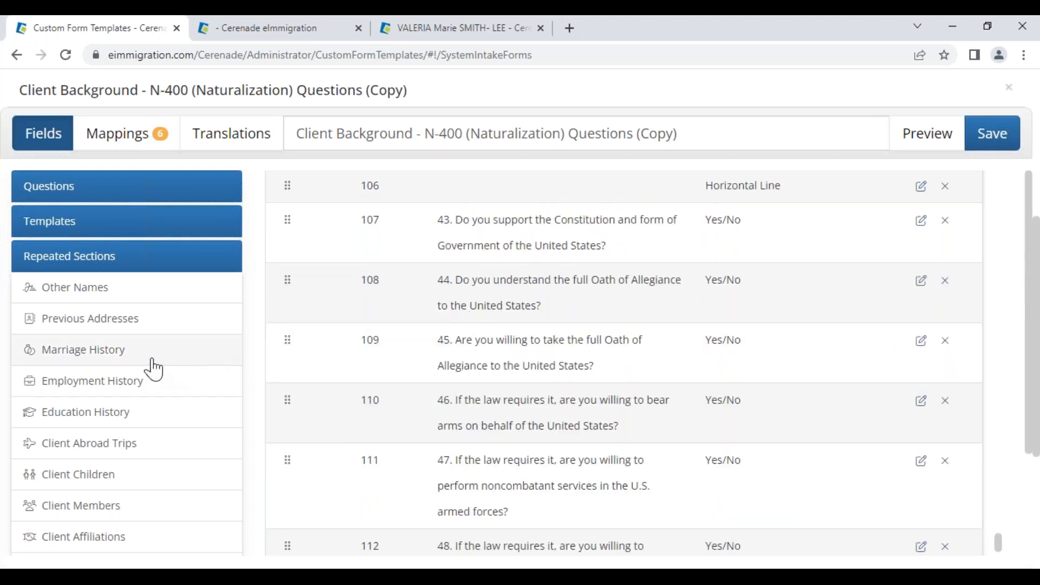
- Preview the form with its logo, testing the first question's Yes and No follow-ups
{"action": "left_click", "coordinate": [37, 264]}
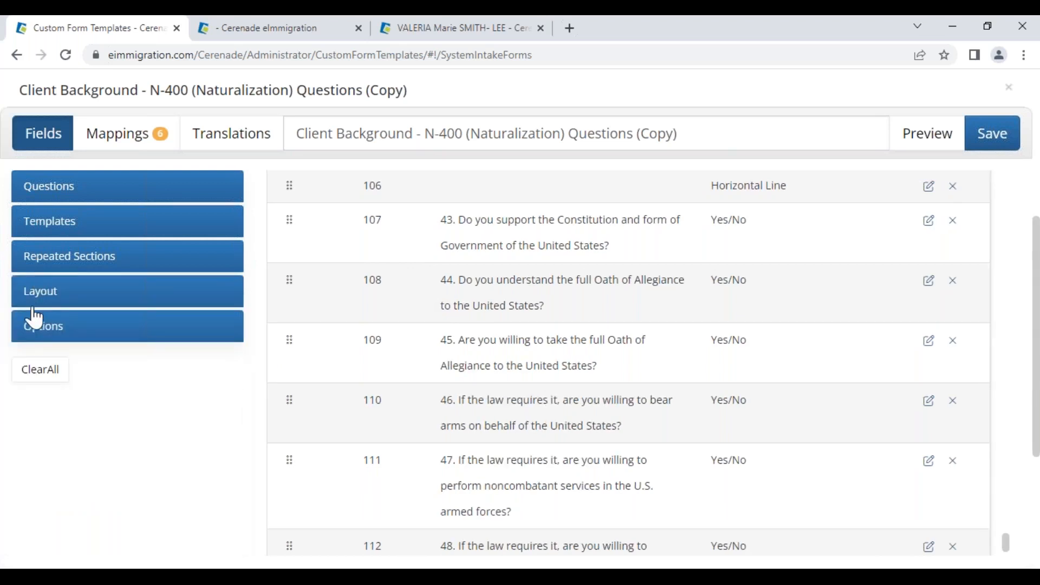
{"action": "left_click", "coordinate": [46, 326]}
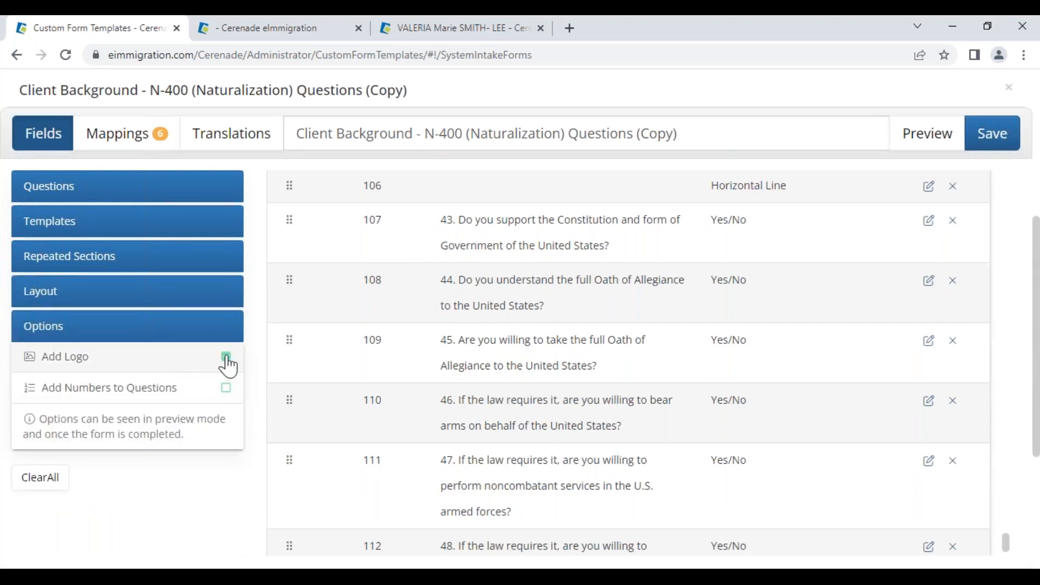
{"action": "left_click", "coordinate": [917, 146]}
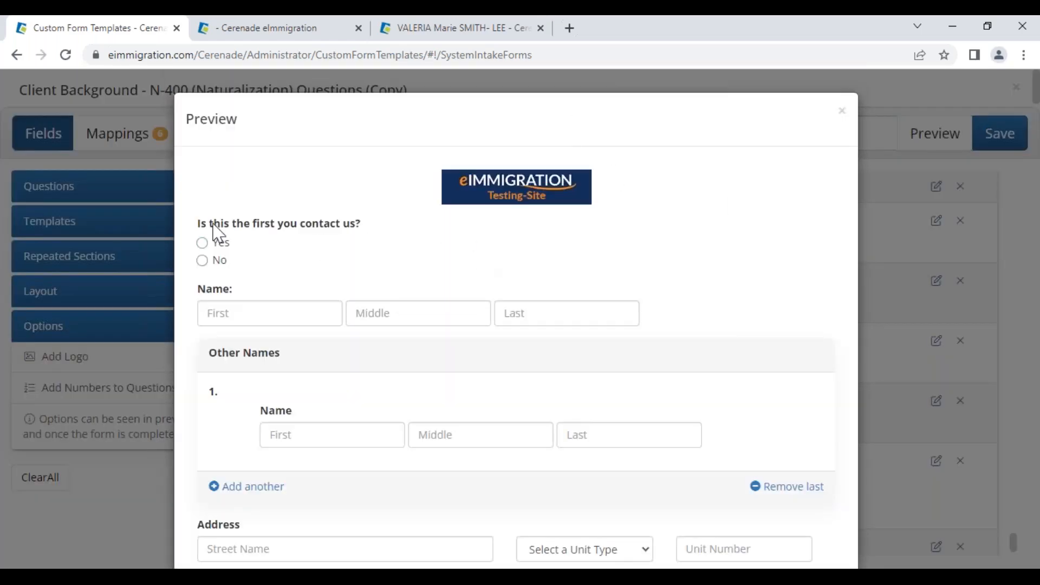
{"action": "left_click", "coordinate": [218, 244]}
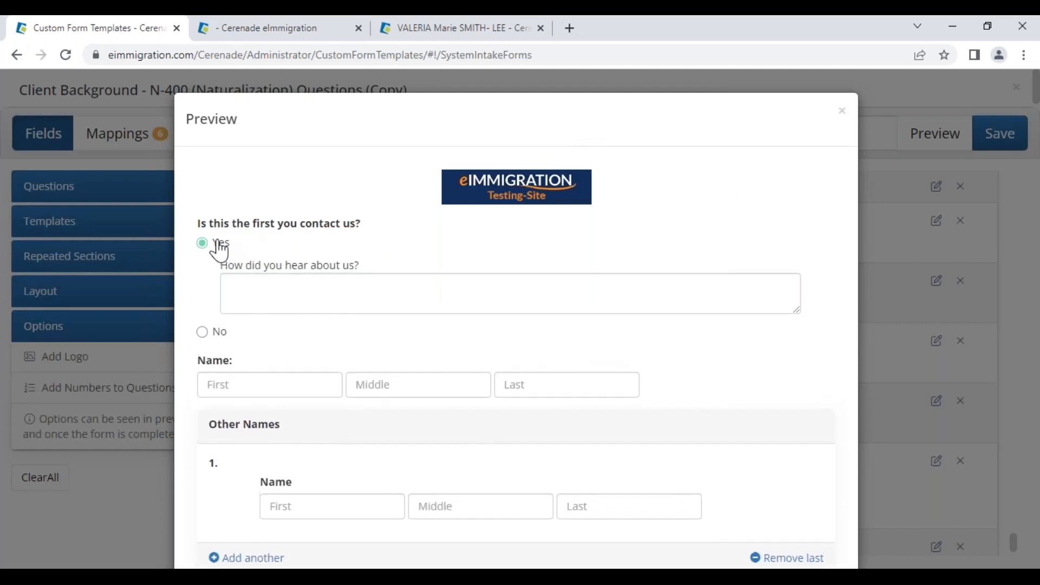
{"action": "left_click", "coordinate": [211, 334]}
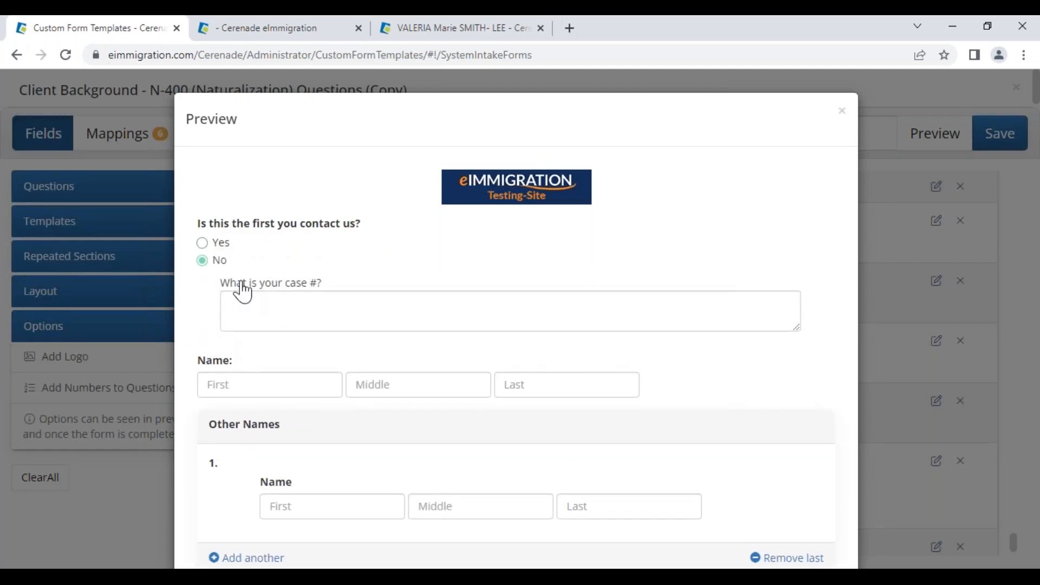
{"action": "left_click_drag", "start_coordinate": [200, 363], "coordinate": [247, 373]}
{"action": "left_click", "coordinate": [841, 111]}
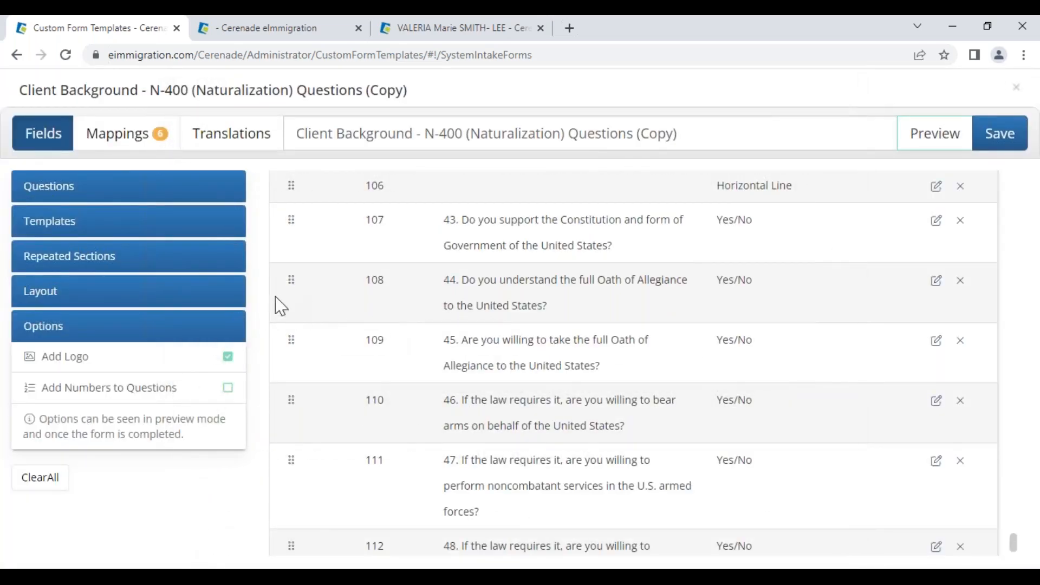
- Map the first-contact question to Client Custom Fields › First_time_here
{"action": "left_click", "coordinate": [124, 145]}
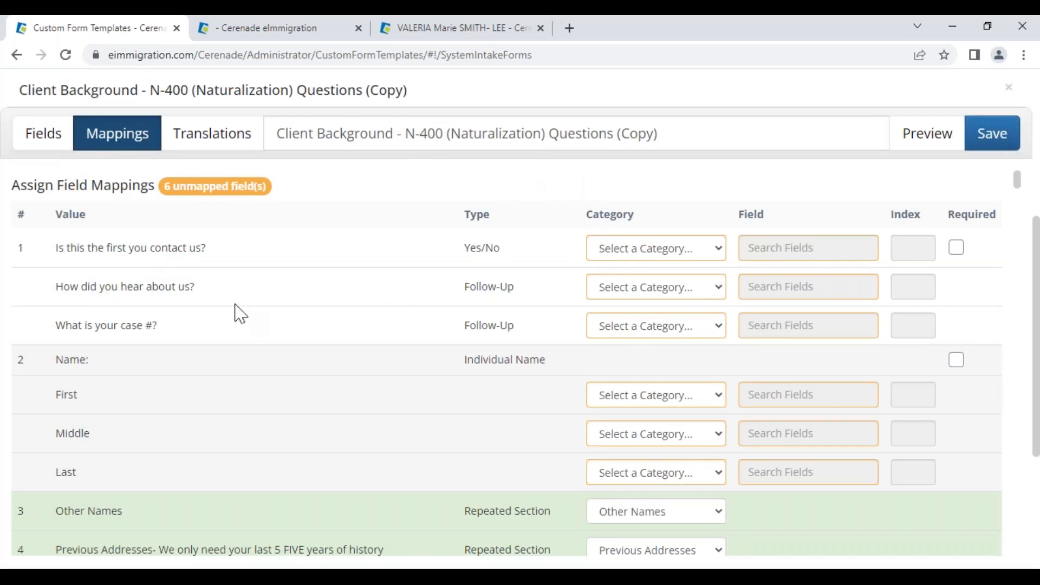
{"action": "left_click_drag", "start_coordinate": [73, 250], "coordinate": [211, 249]}
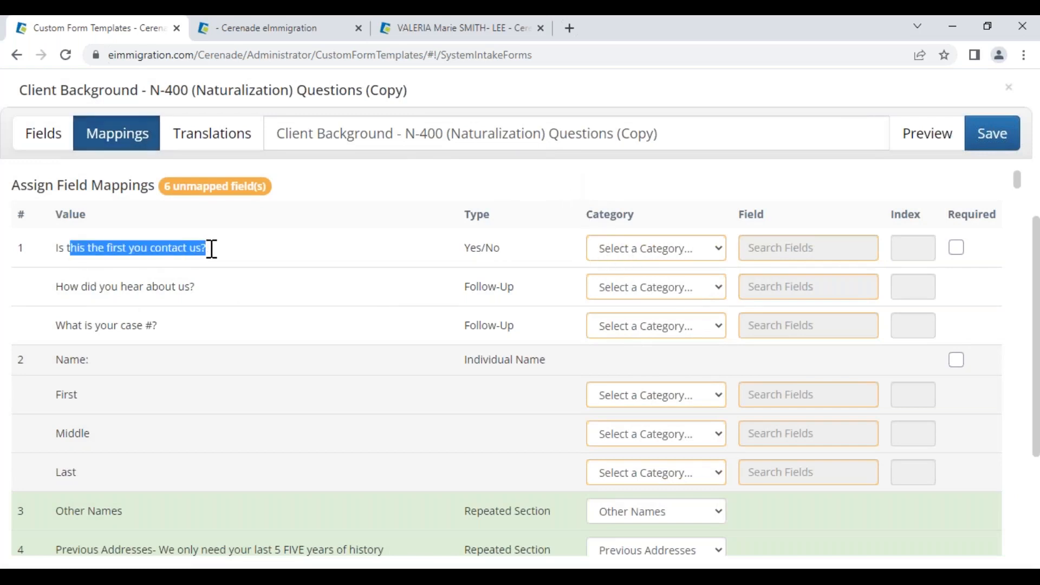
{"action": "left_click", "coordinate": [275, 253]}
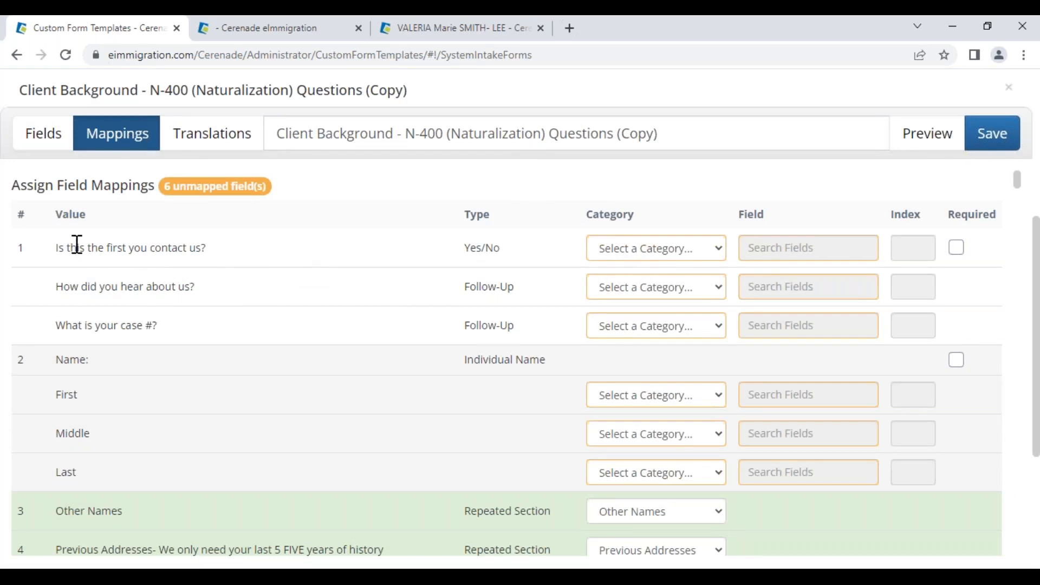
{"action": "left_click", "coordinate": [643, 251]}
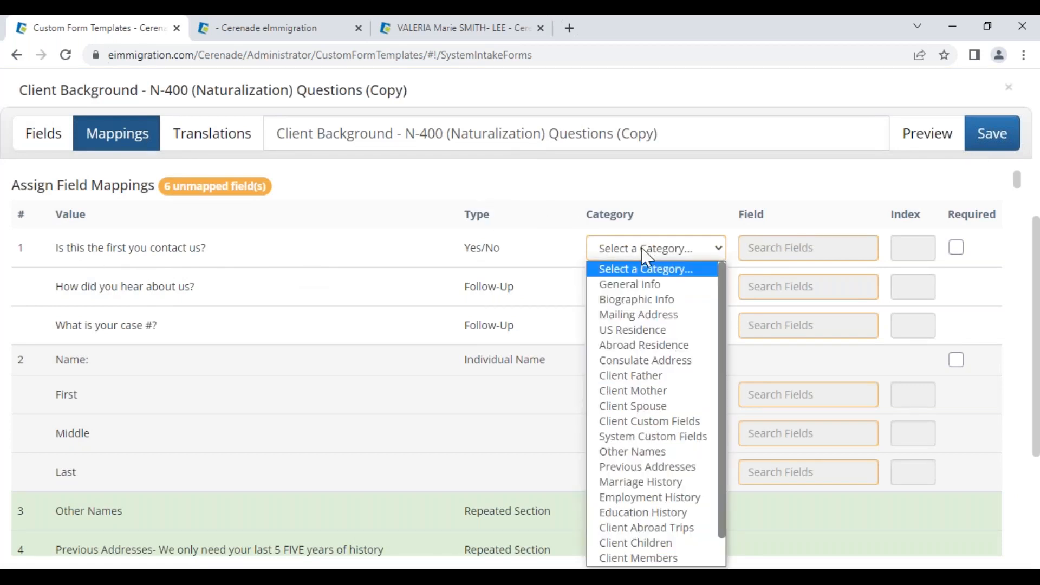
{"action": "left_click", "coordinate": [637, 422]}
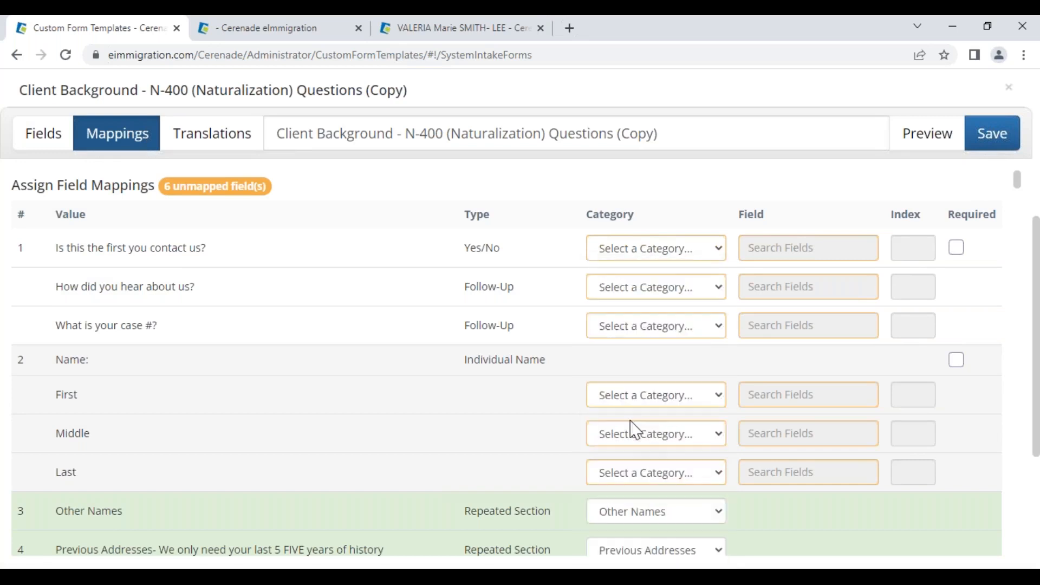
{"action": "left_click", "coordinate": [807, 247]}
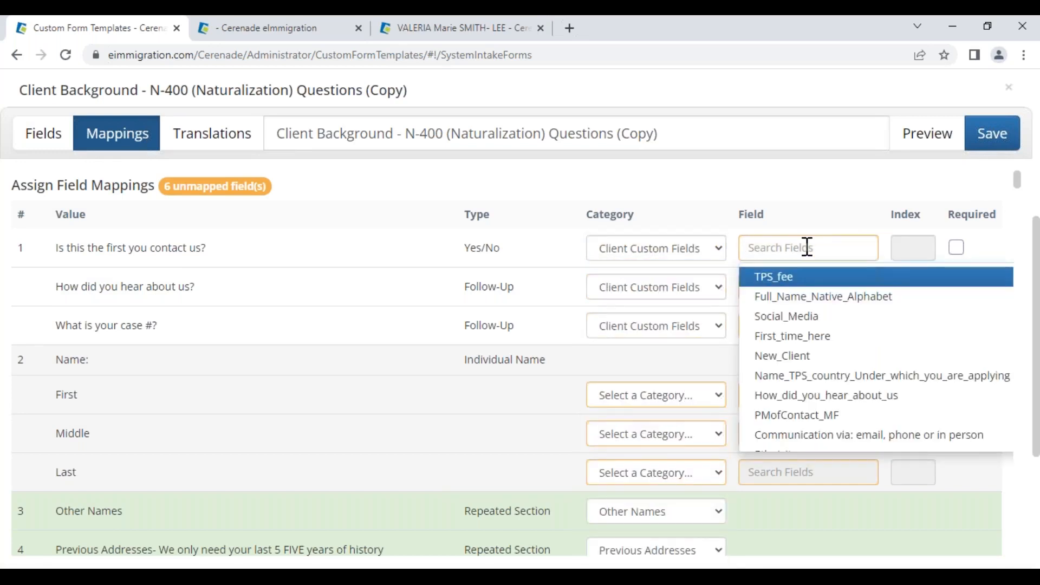
{"action": "type", "text": "source"}
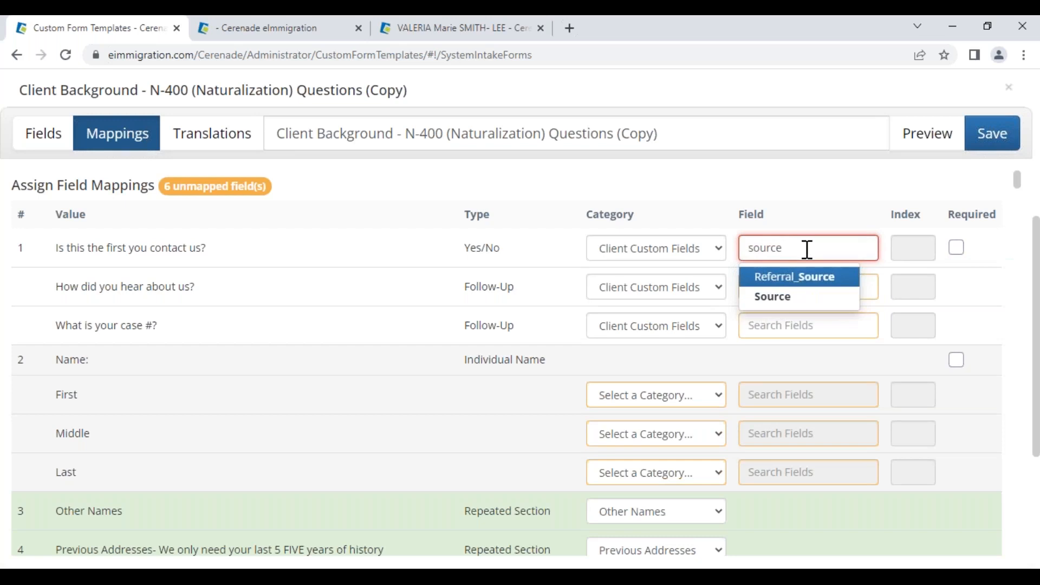
{"action": "left_click", "coordinate": [789, 298]}
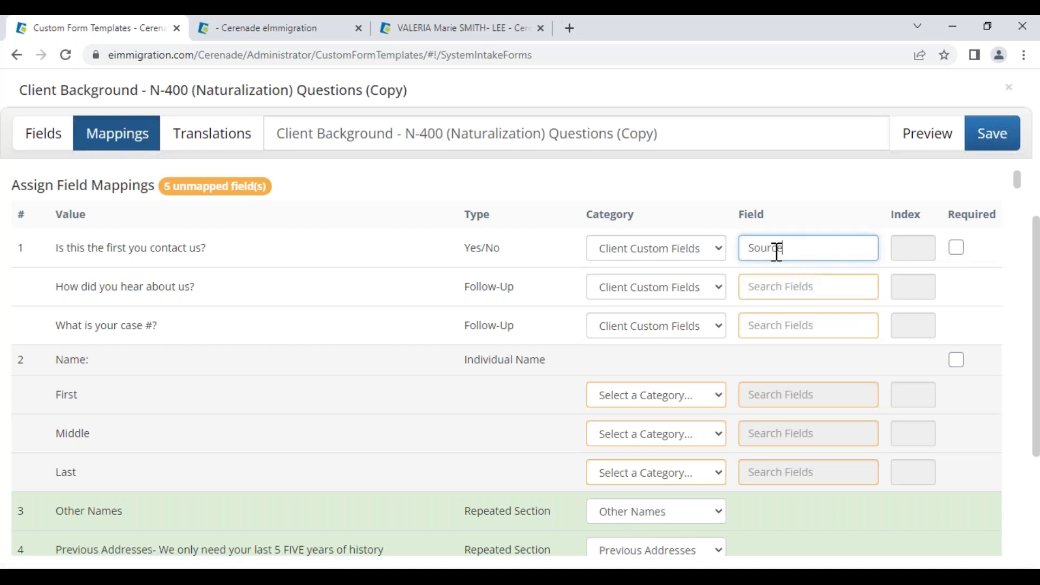
{"action": "double_click", "coordinate": [776, 252]}
{"action": "type", "text": "first"}
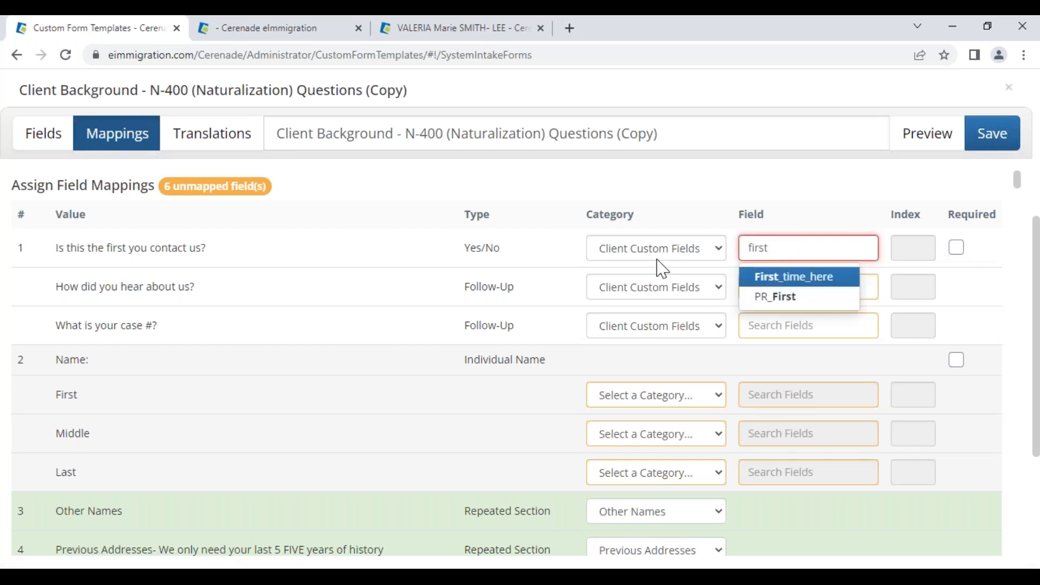
{"action": "left_click", "coordinate": [773, 280]}
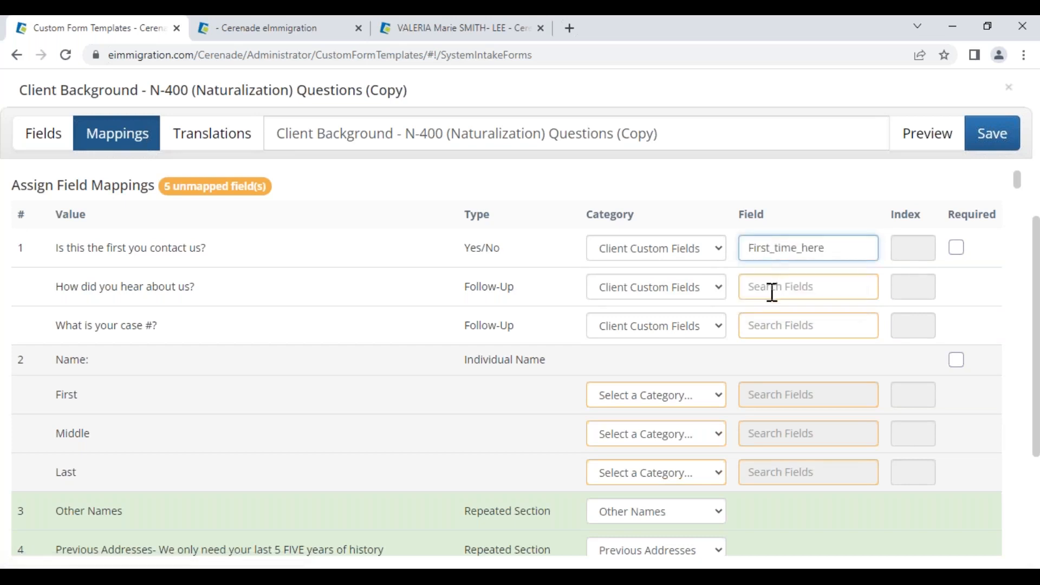
- Map the how-heard question to Source and the case question to Case Number
{"action": "left_click_drag", "start_coordinate": [71, 287], "coordinate": [196, 293]}
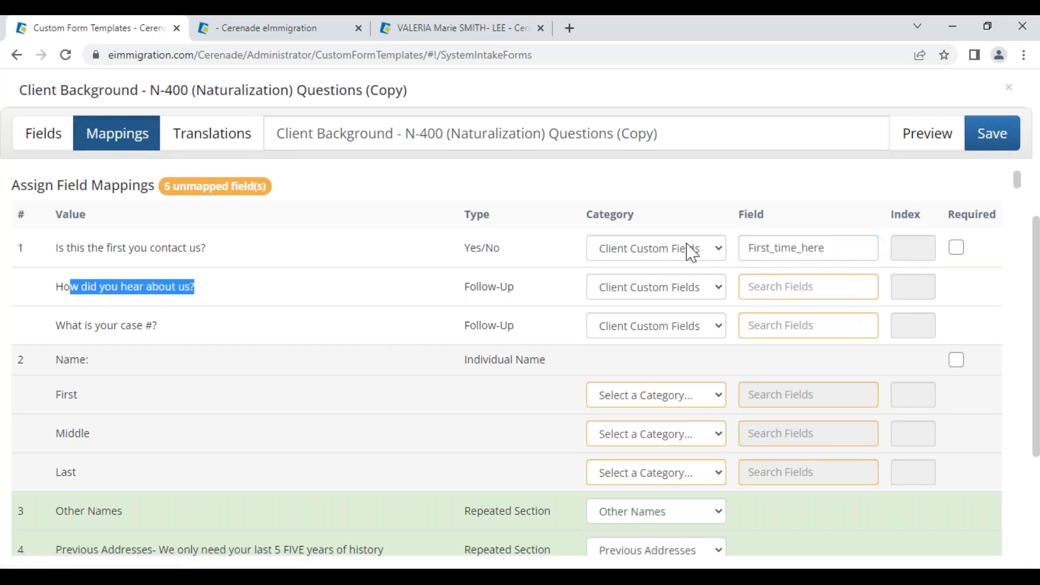
{"action": "left_click", "coordinate": [796, 287]}
{"action": "type", "text": "sour"}
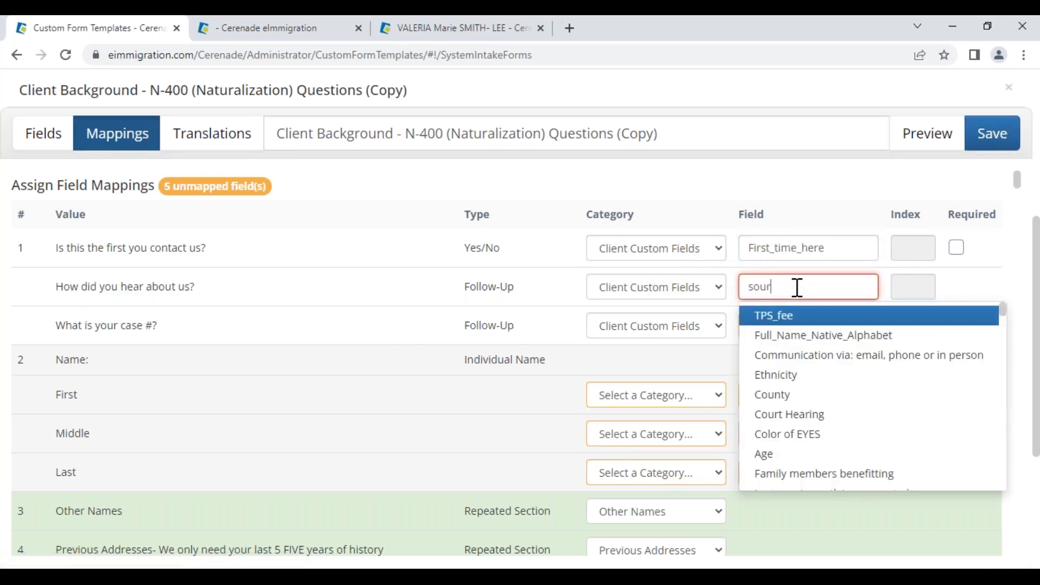
{"action": "type", "text": "ce"}
{"action": "left_click", "coordinate": [789, 336]}
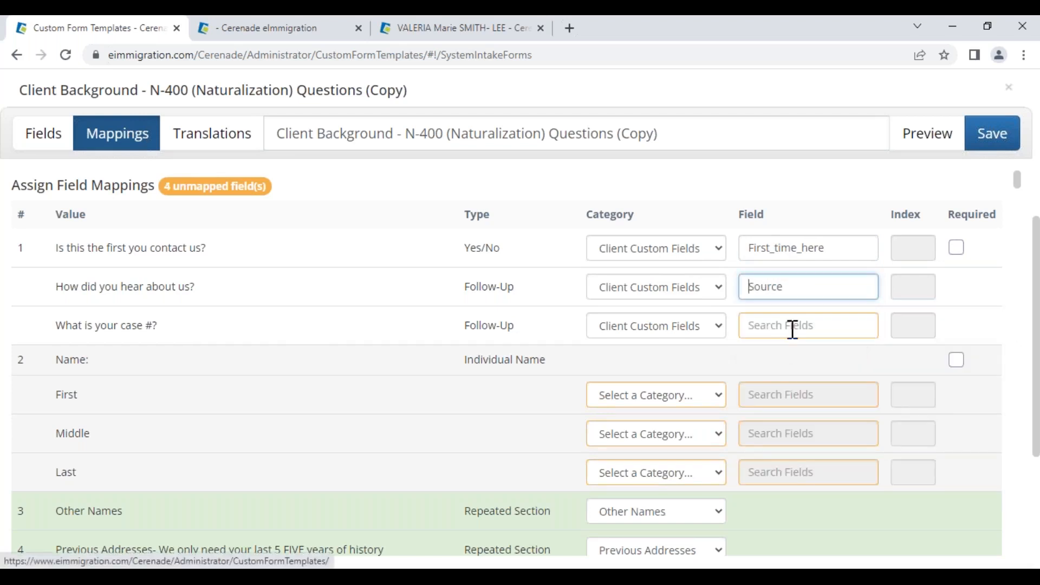
{"action": "left_click_drag", "start_coordinate": [66, 325], "coordinate": [170, 322]}
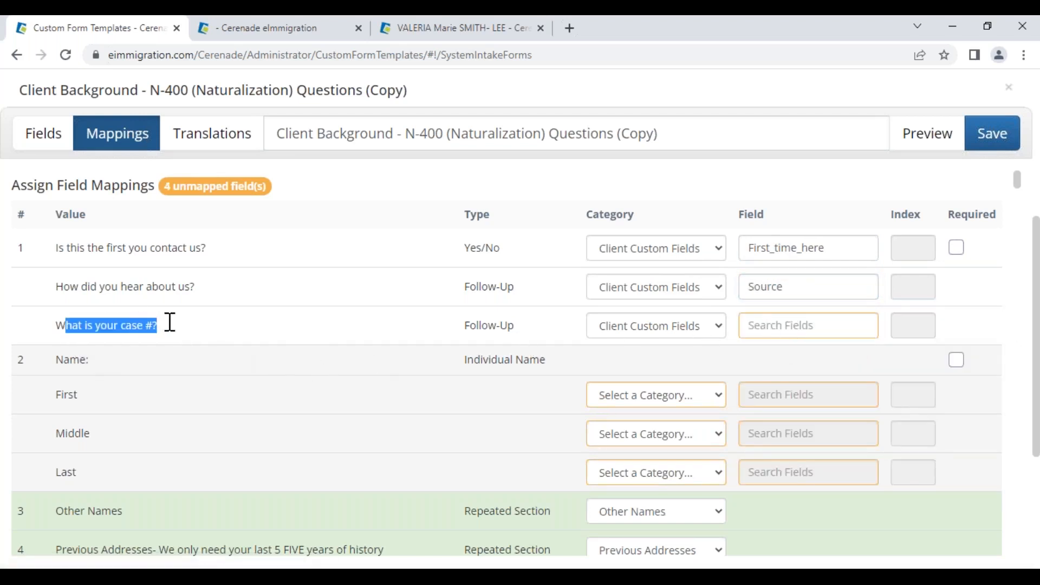
{"action": "left_click", "coordinate": [777, 325]}
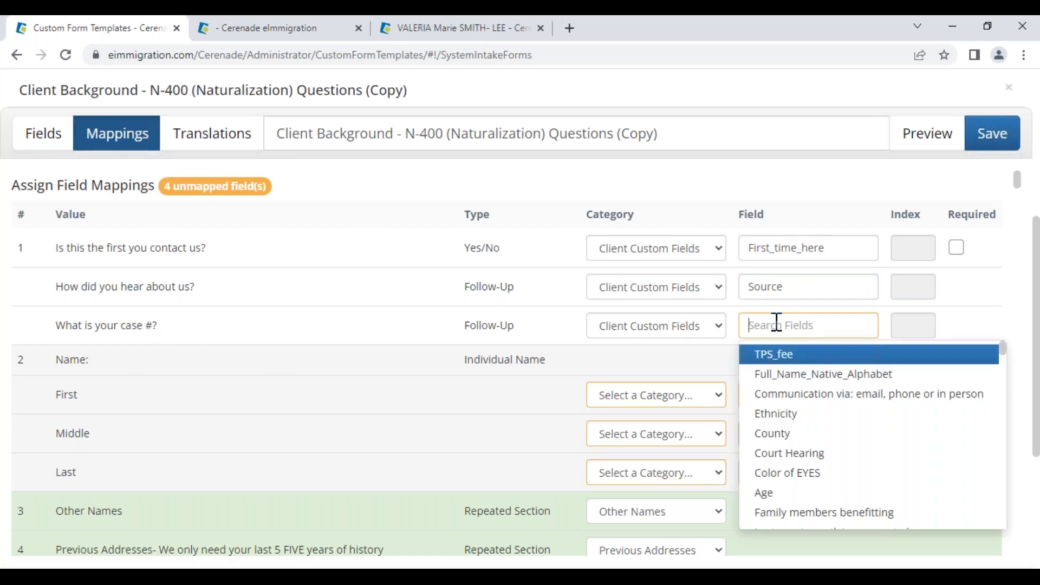
{"action": "type", "text": "case"}
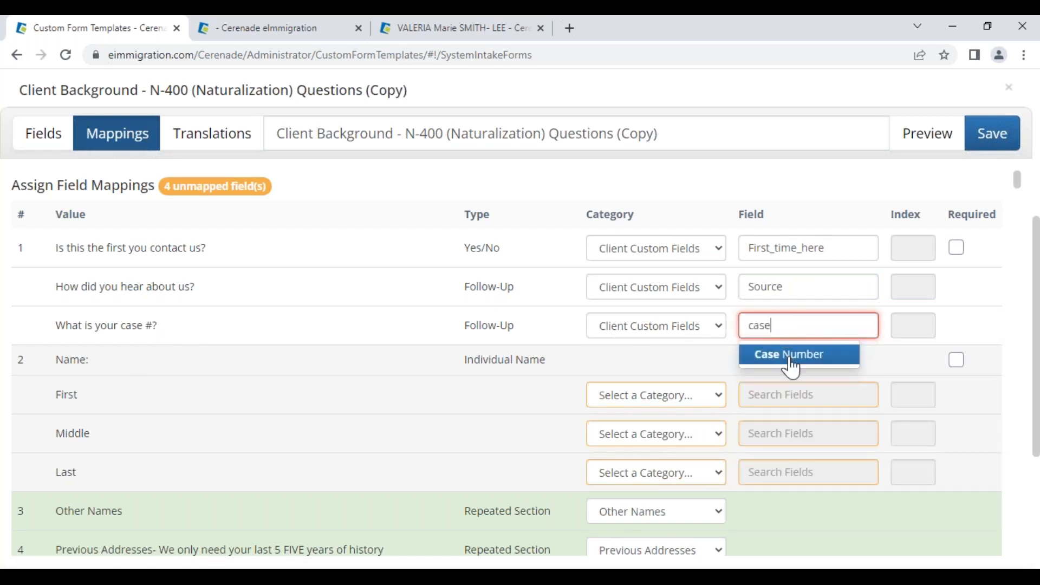
{"action": "left_click_drag", "start_coordinate": [789, 326], "coordinate": [749, 326]}
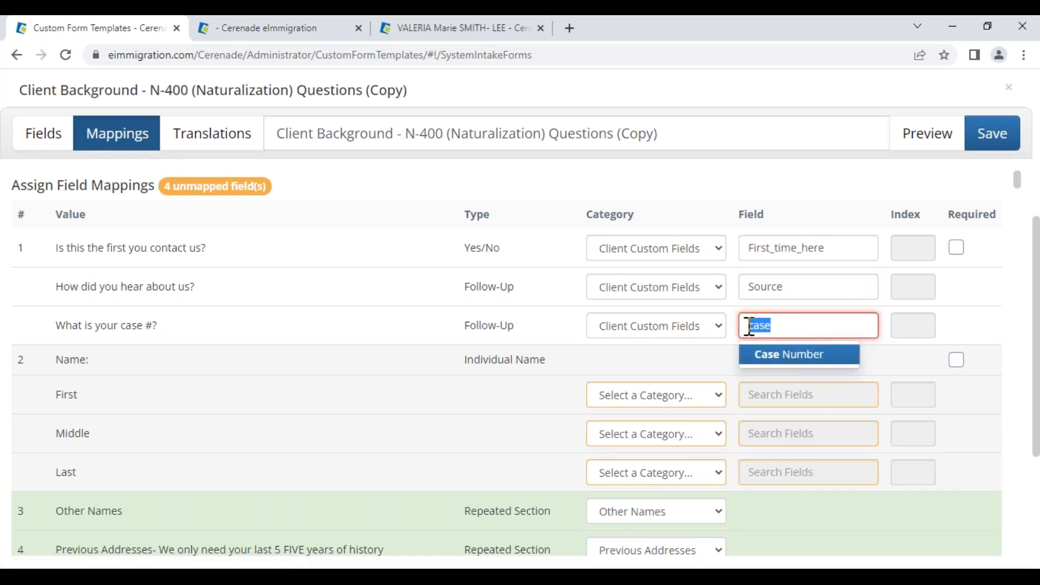
{"action": "left_click", "coordinate": [812, 330]}
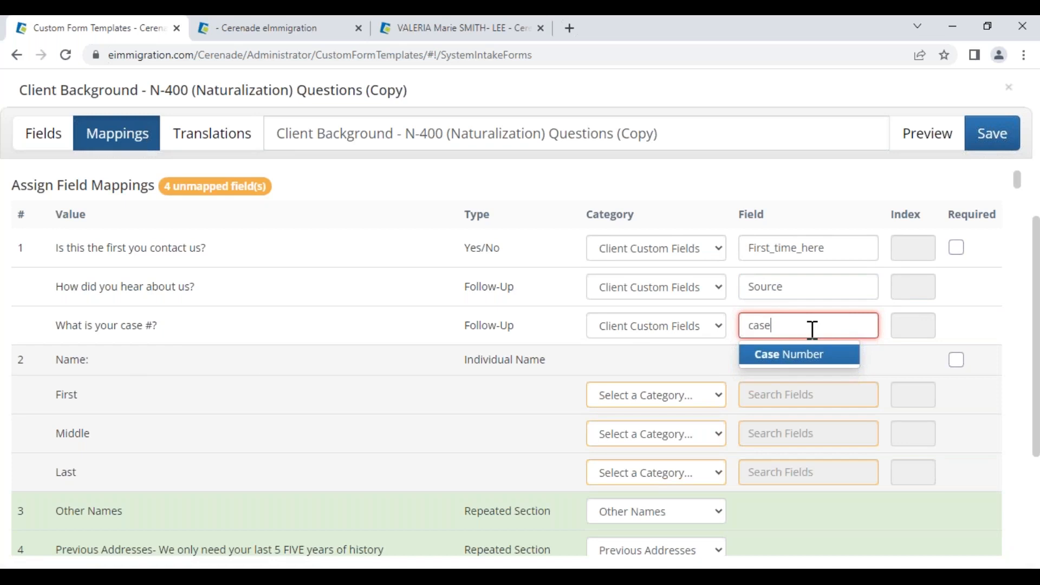
{"action": "left_click", "coordinate": [801, 362]}
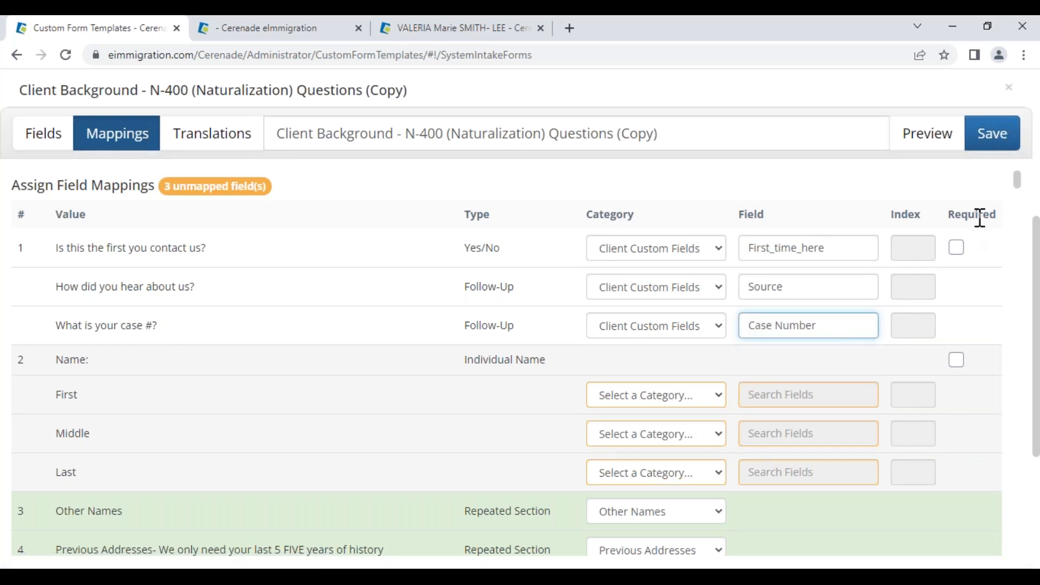
- Start mapping the Name question's First part, then switch to the open case record
{"action": "left_click_drag", "start_coordinate": [958, 214], "coordinate": [962, 255]}
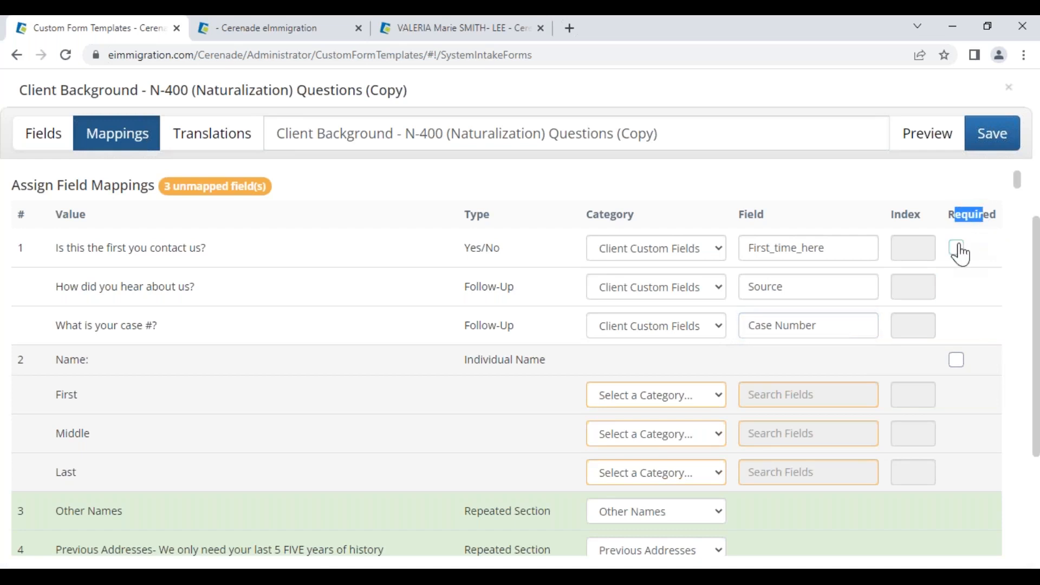
{"action": "left_click", "coordinate": [971, 302]}
{"action": "scroll", "coordinate": [653, 407], "scroll_direction": "down", "scroll_amount": 1}
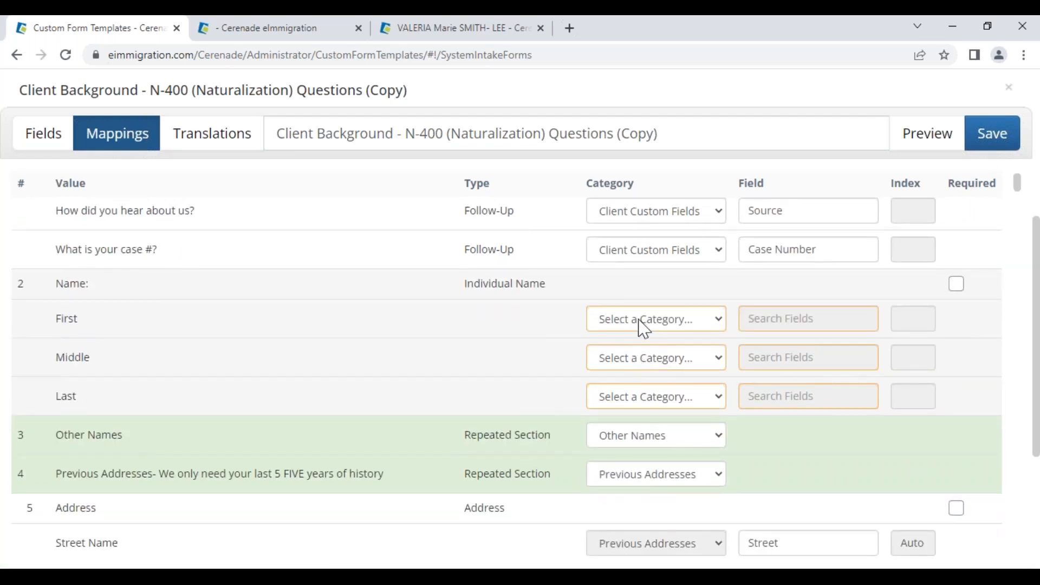
{"action": "left_click", "coordinate": [610, 325]}
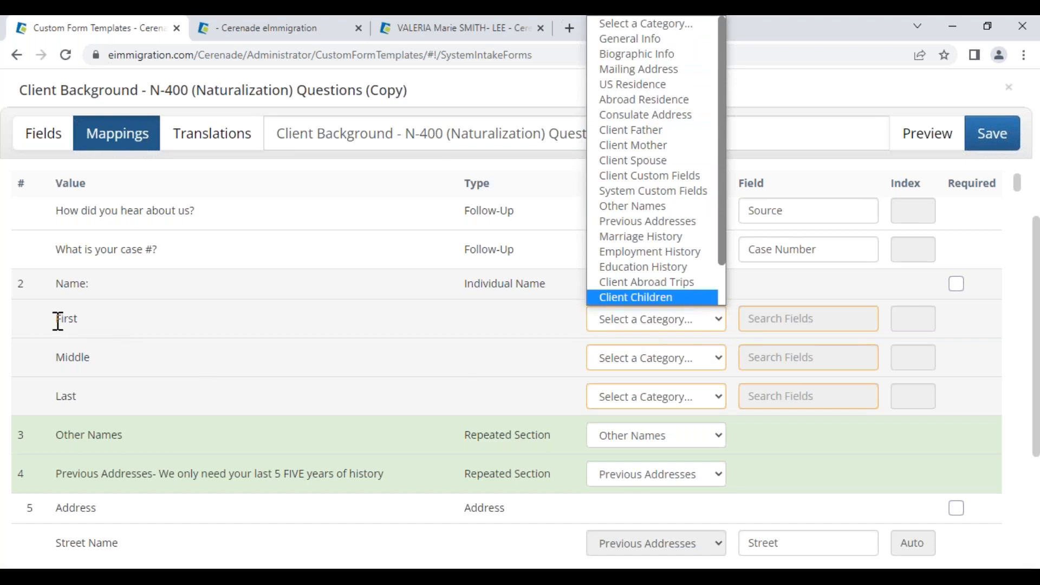
{"action": "left_click", "coordinate": [455, 29]}
{"action": "left_click", "coordinate": [309, 36]}
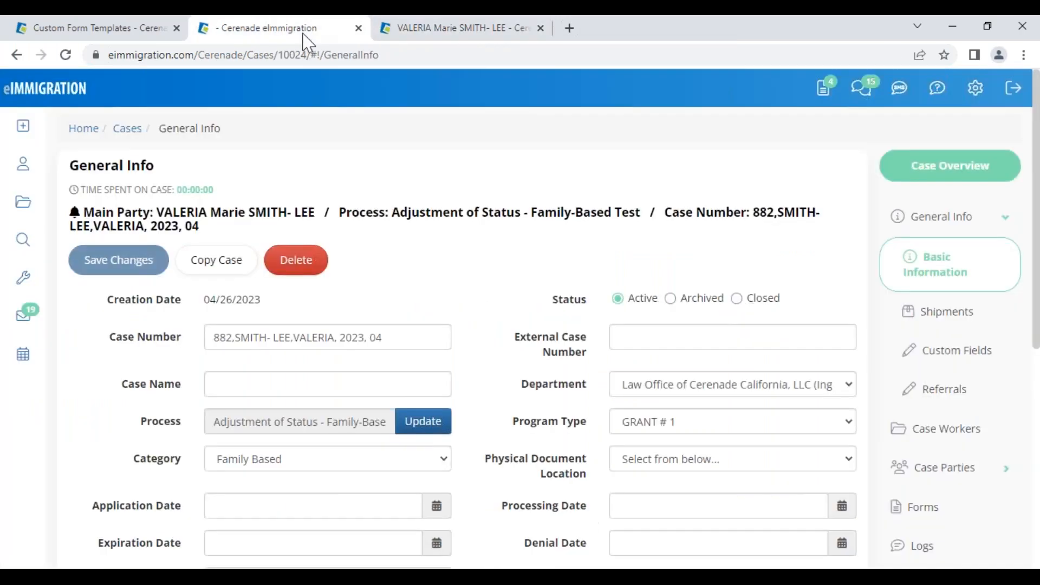
{"action": "left_click", "coordinate": [256, 203]}
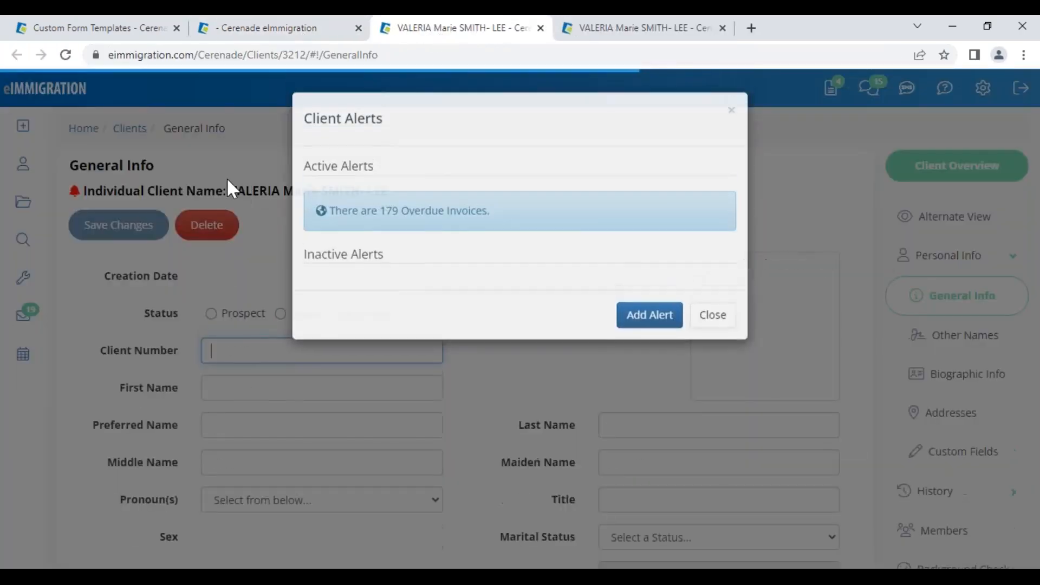
{"action": "left_click", "coordinate": [715, 314]}
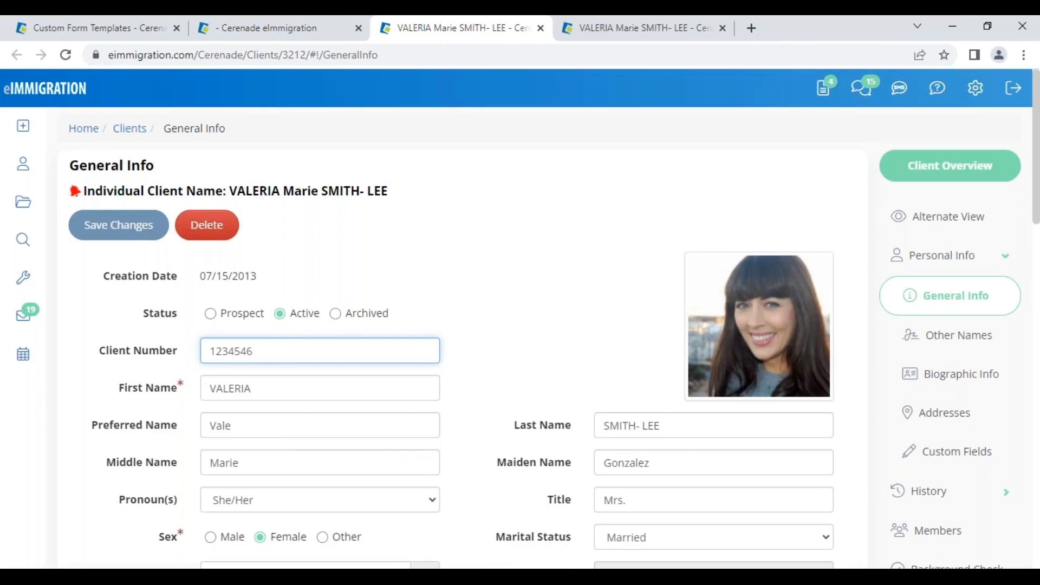
{"action": "left_click_drag", "start_coordinate": [111, 387], "coordinate": [148, 413]}
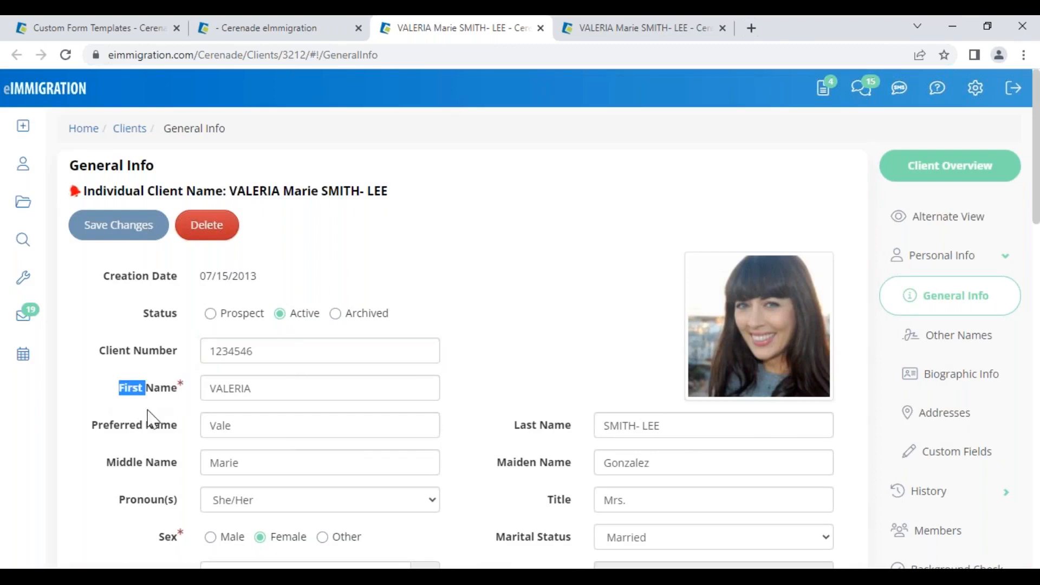
{"action": "left_click_drag", "start_coordinate": [103, 462], "coordinate": [132, 471]}
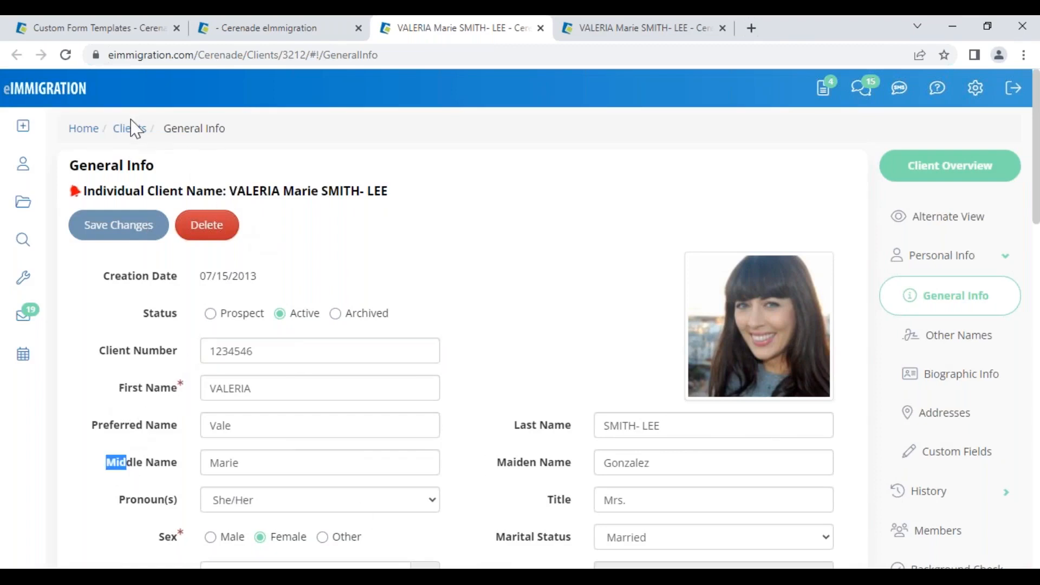
{"action": "left_click_drag", "start_coordinate": [234, 139], "coordinate": [162, 130]}
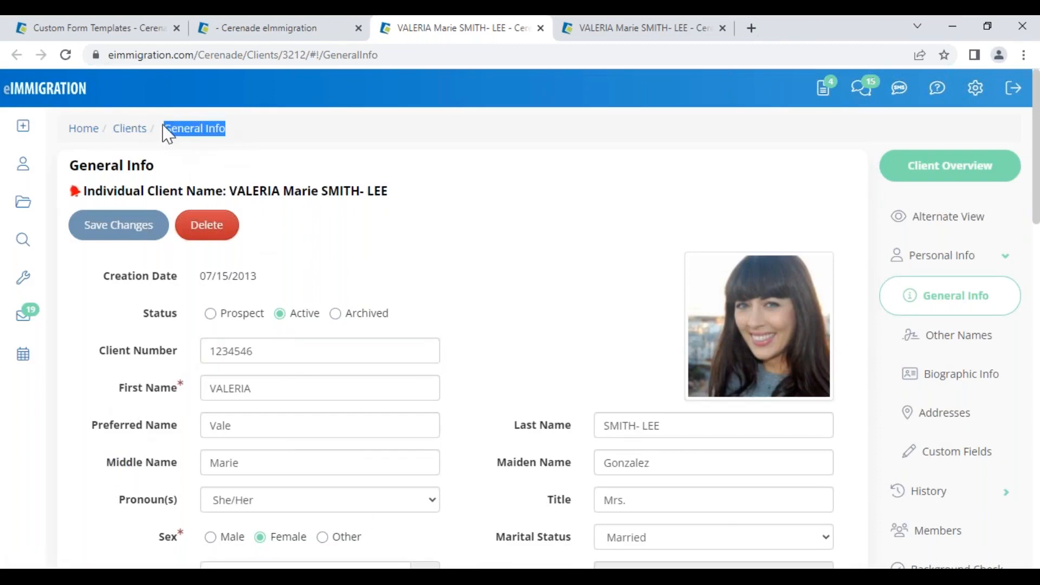
{"action": "left_click", "coordinate": [126, 38]}
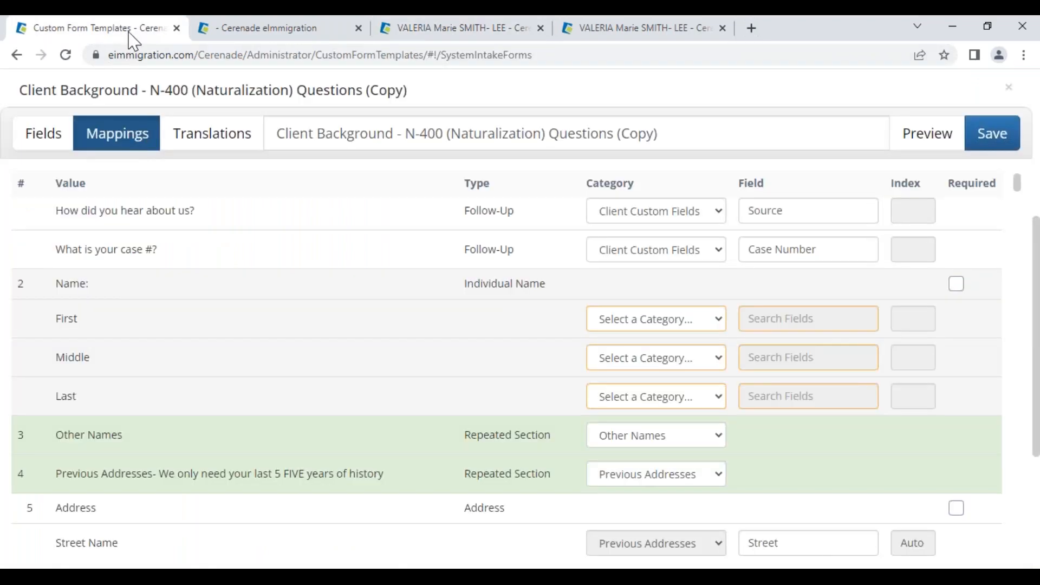
- Map First, Middle, Last to General Info First/Middle/Last Name fields and make Name required
{"action": "left_click", "coordinate": [670, 325]}
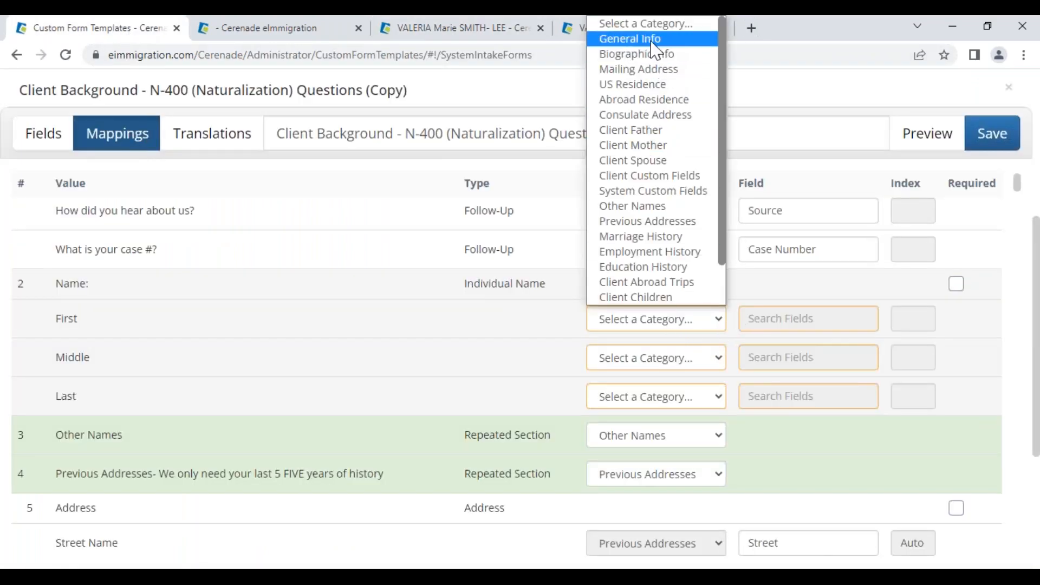
{"action": "left_click", "coordinate": [677, 38]}
{"action": "left_click", "coordinate": [753, 319]}
{"action": "left_click", "coordinate": [786, 352]}
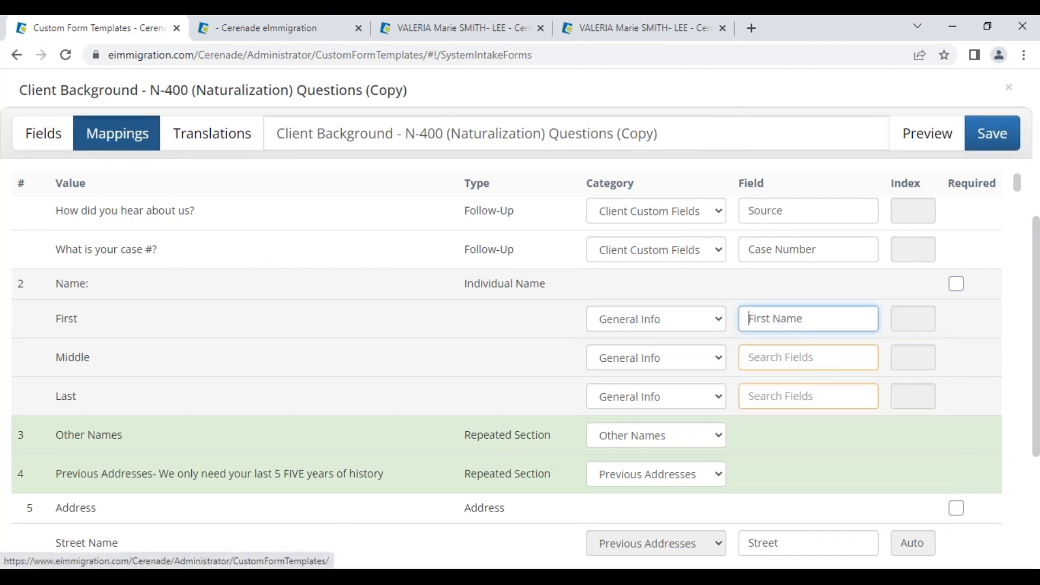
{"action": "left_click", "coordinate": [791, 359]}
{"action": "left_click", "coordinate": [780, 387]}
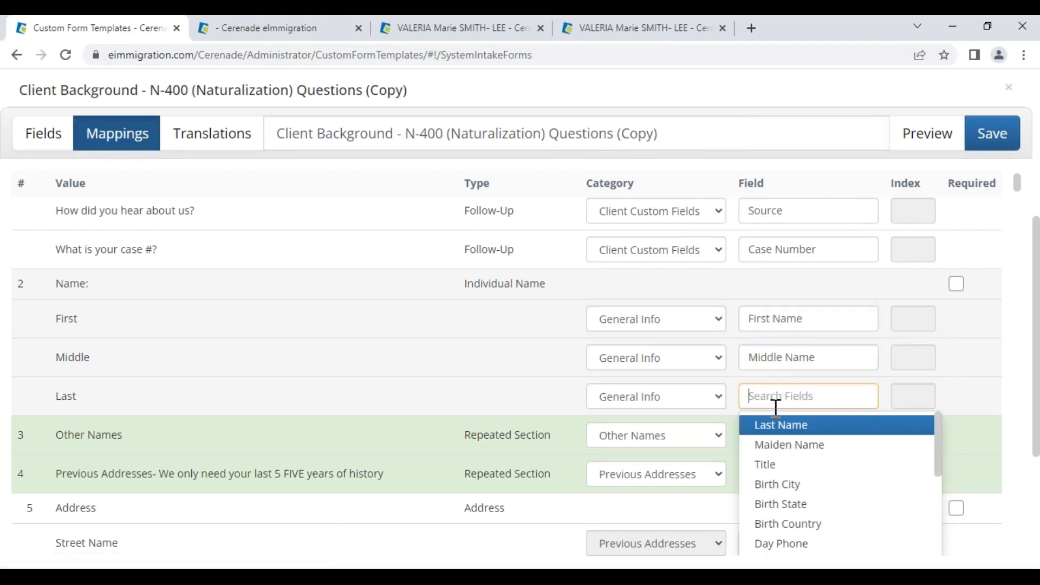
{"action": "left_click", "coordinate": [778, 425]}
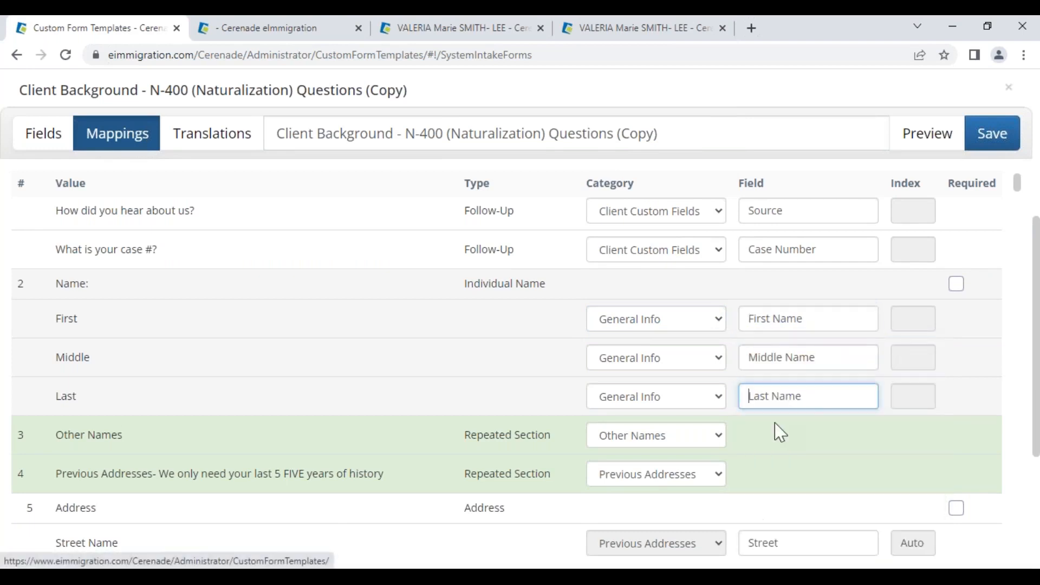
{"action": "left_click", "coordinate": [956, 285]}
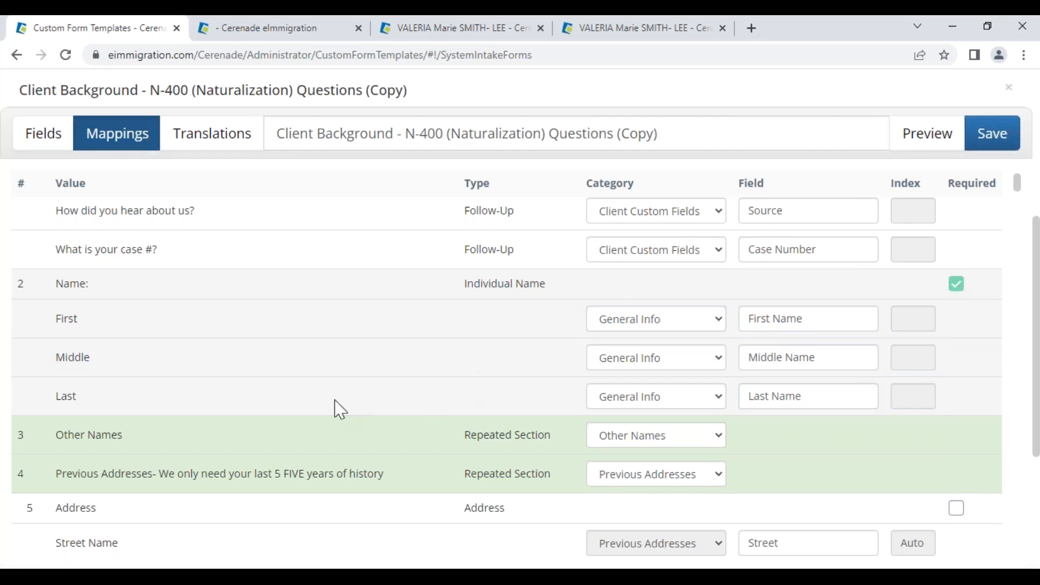
{"action": "left_click", "coordinate": [210, 147]}
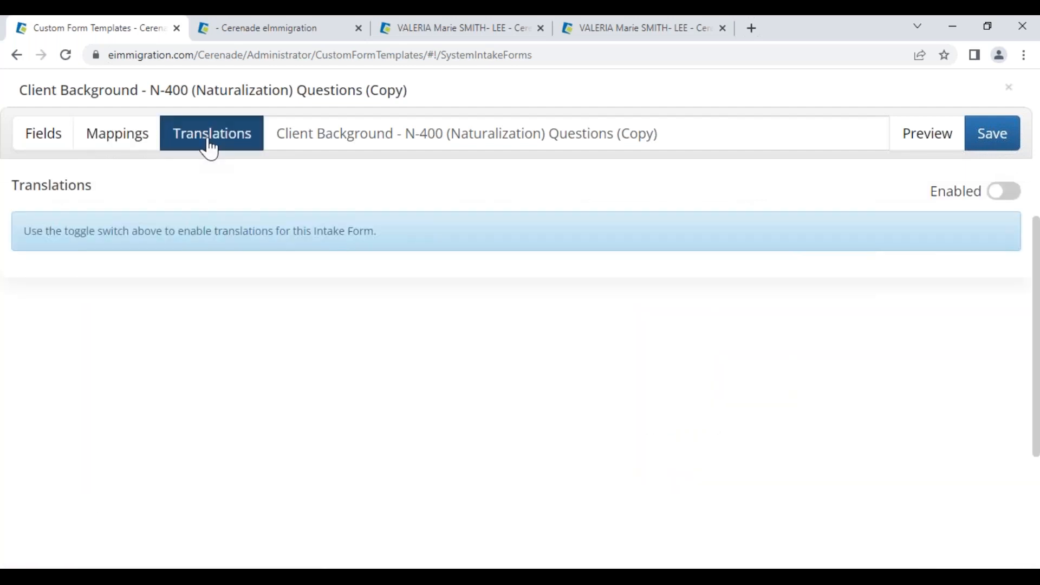
- Rename the form to 'N-400 (Naturalization) 042823 VV'
{"action": "left_click", "coordinate": [302, 133]}
{"action": "left_click_drag", "start_coordinate": [278, 133], "coordinate": [771, 93]}
{"action": "key", "text": "BackSpace"}
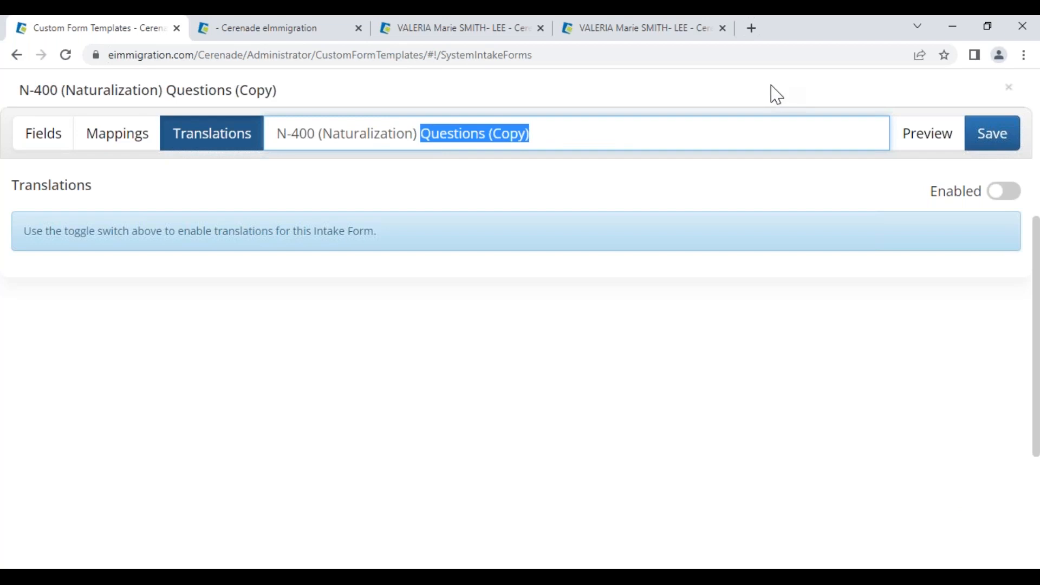
{"action": "type", "text": "042823"}
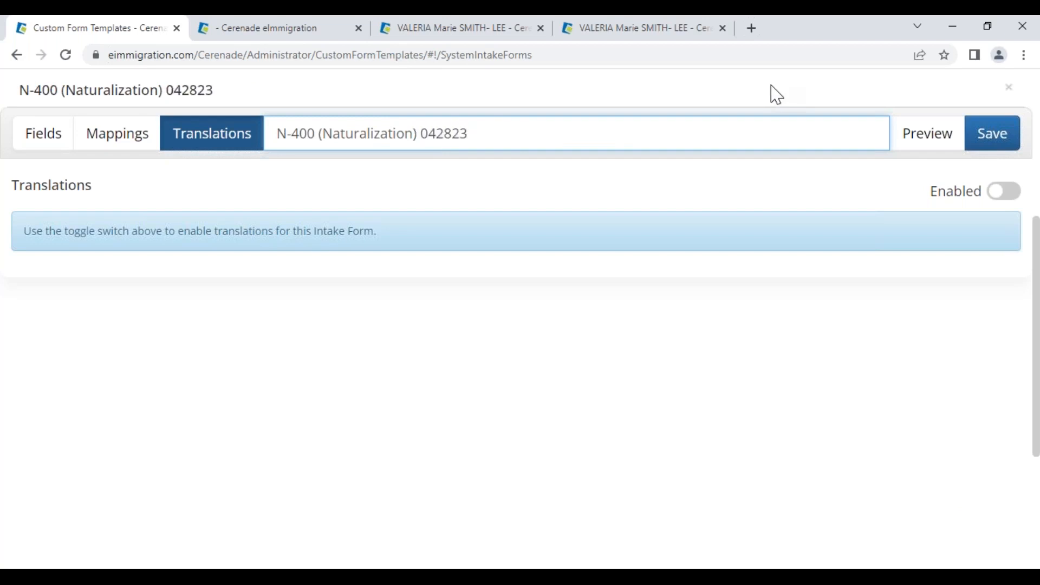
{"action": "type", "text": " VV"}
- Enable translations and add Spanish, Portuguese and Persian versions
{"action": "left_click", "coordinate": [1007, 194]}
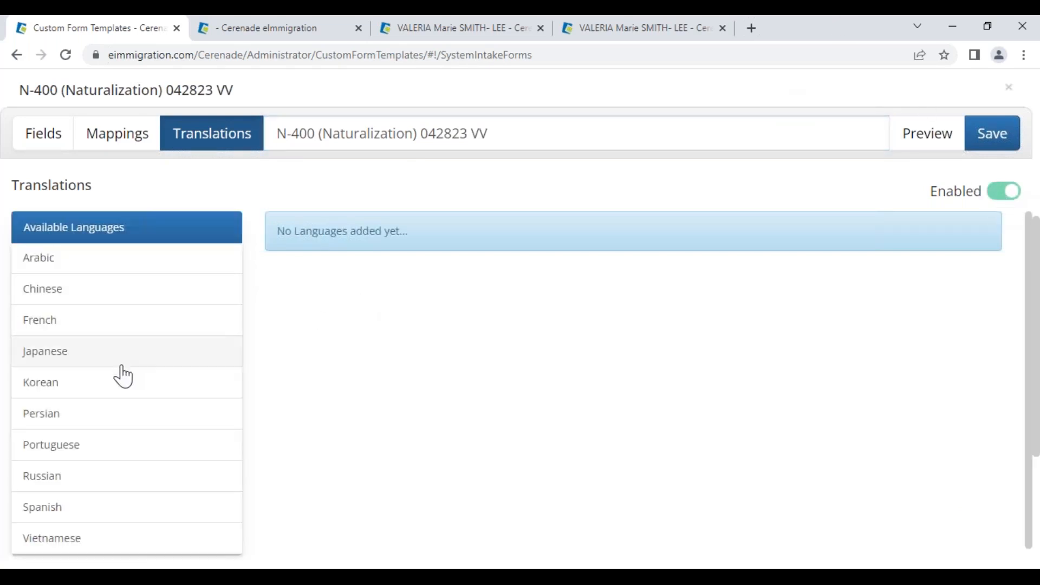
{"action": "scroll", "coordinate": [97, 461], "scroll_direction": "down", "scroll_amount": 1}
{"action": "left_click", "coordinate": [70, 504]}
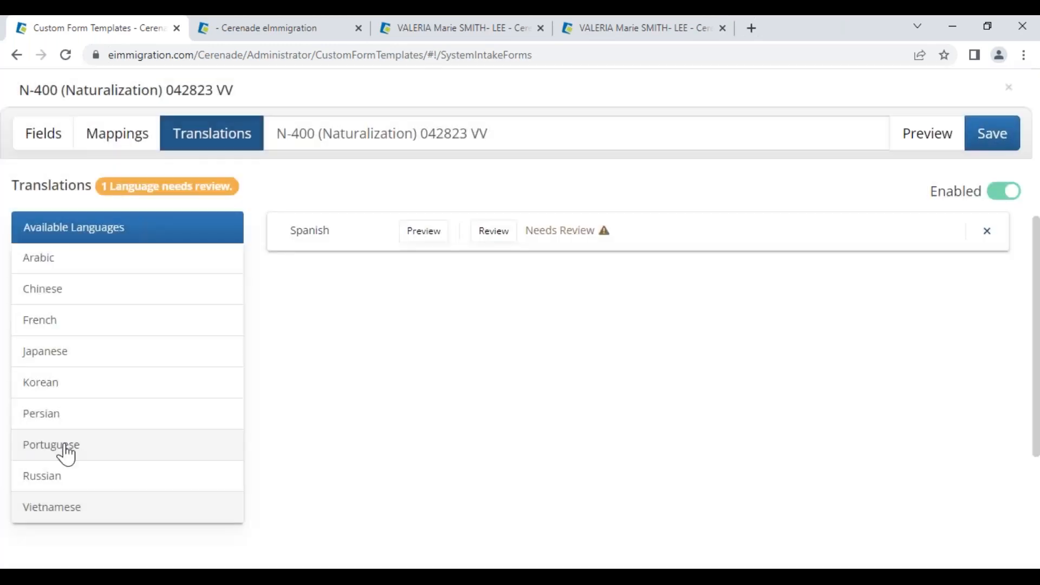
{"action": "left_click", "coordinate": [61, 448]}
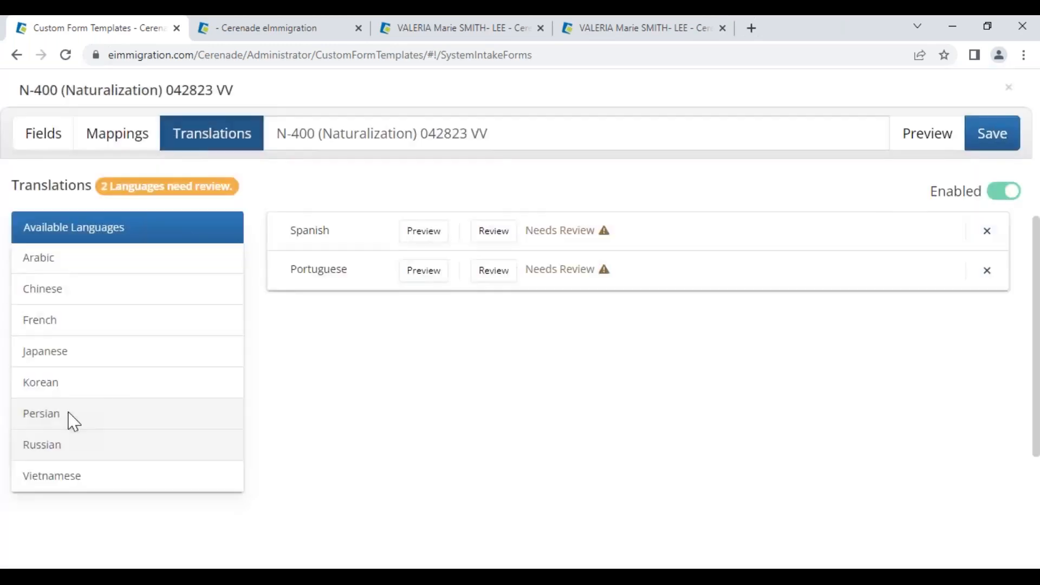
{"action": "left_click", "coordinate": [68, 412]}
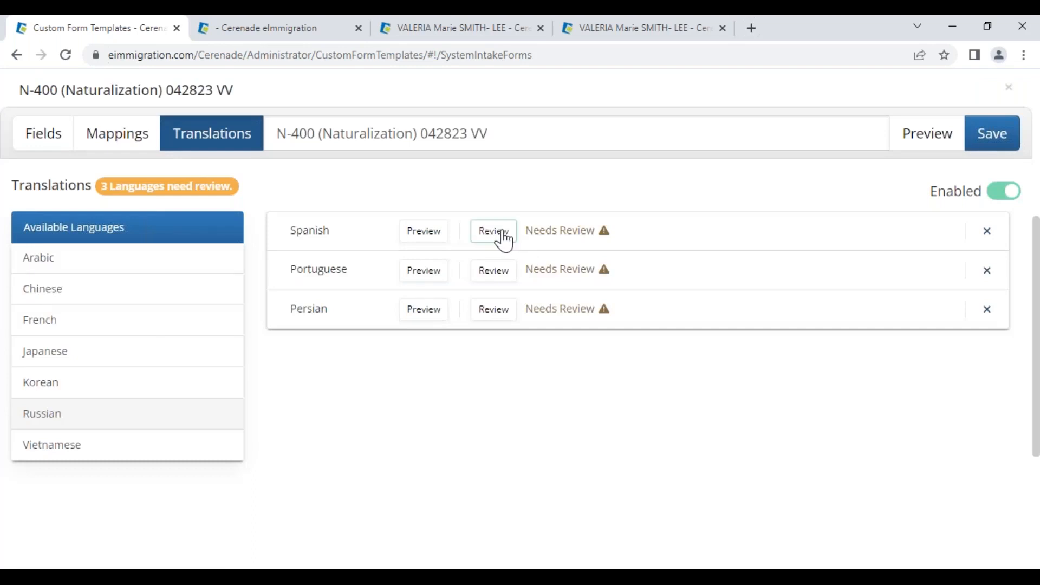
- Review the Spanish translations, including 'Nombre:', and submit them
{"action": "left_click", "coordinate": [502, 237]}
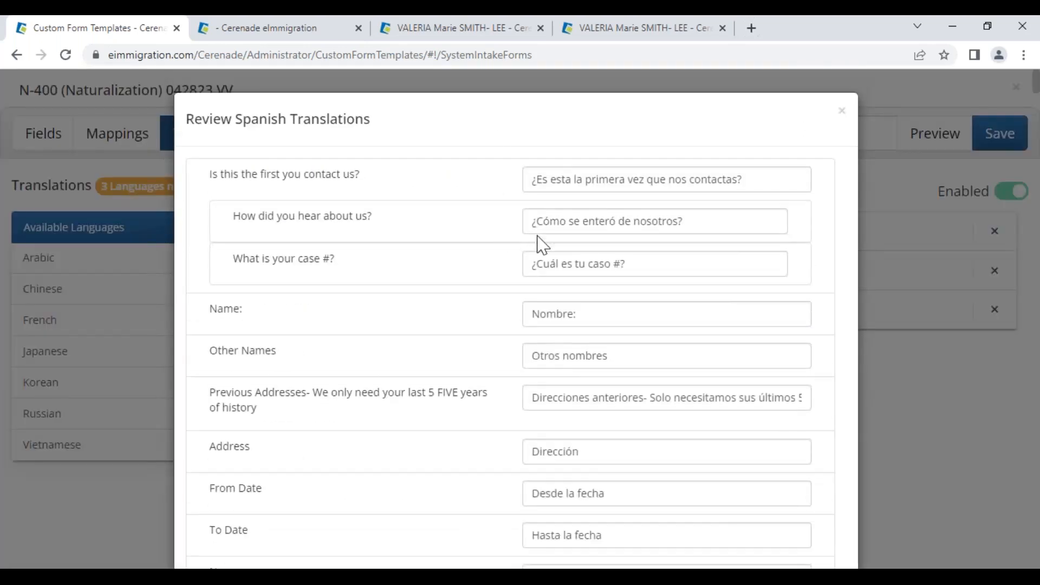
{"action": "left_click_drag", "start_coordinate": [242, 309], "coordinate": [212, 317]}
{"action": "left_click_drag", "start_coordinate": [584, 318], "coordinate": [533, 313]}
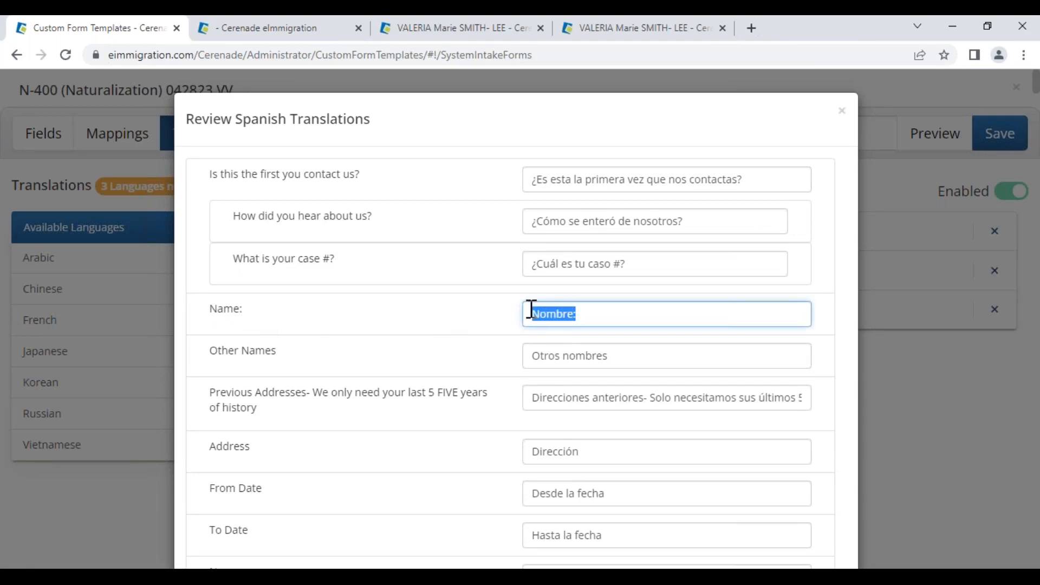
{"action": "left_click", "coordinate": [596, 317]}
{"action": "left_click_drag", "start_coordinate": [594, 316], "coordinate": [534, 309]}
{"action": "left_click", "coordinate": [604, 316]}
{"action": "left_click_drag", "start_coordinate": [650, 270], "coordinate": [551, 257]}
{"action": "left_click_drag", "start_coordinate": [659, 227], "coordinate": [584, 233]}
{"action": "left_click", "coordinate": [465, 313]}
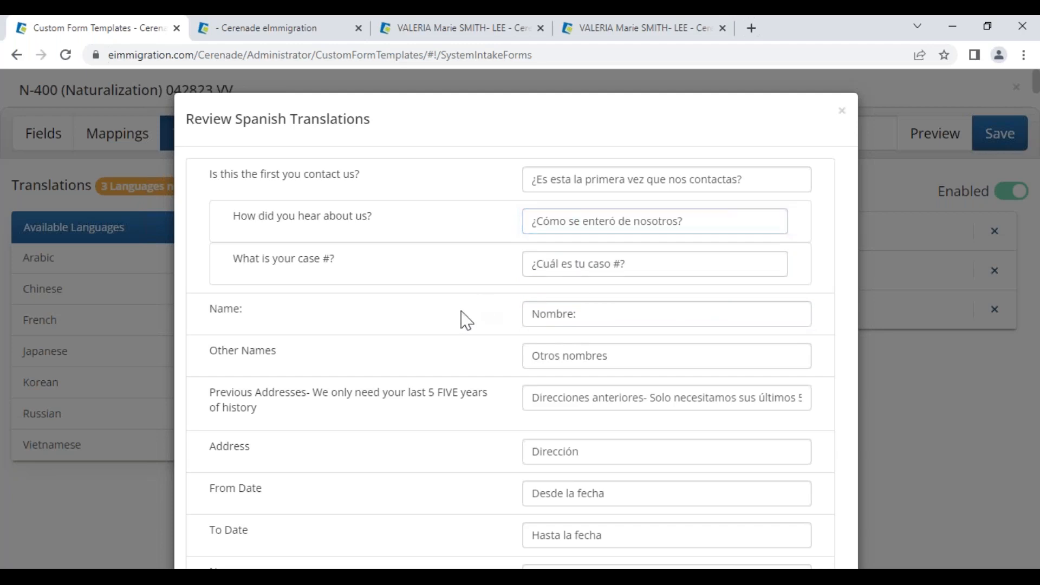
{"action": "scroll", "coordinate": [465, 314], "scroll_direction": "down", "scroll_amount": 1}
{"action": "scroll", "coordinate": [650, 441], "scroll_direction": "down", "scroll_amount": 20}
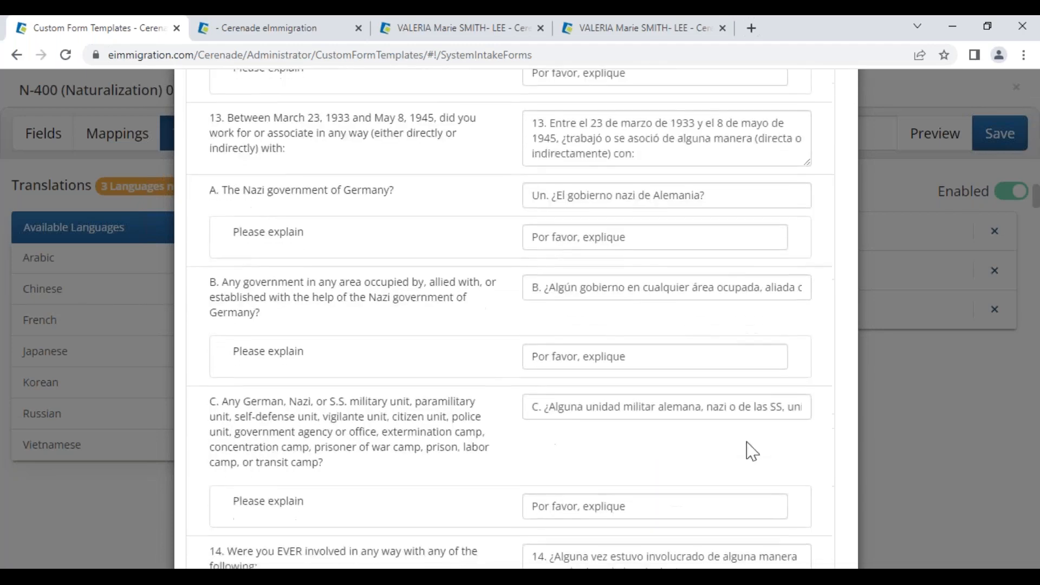
{"action": "scroll", "coordinate": [752, 451], "scroll_direction": "down", "scroll_amount": 15}
{"action": "left_click", "coordinate": [816, 521]}
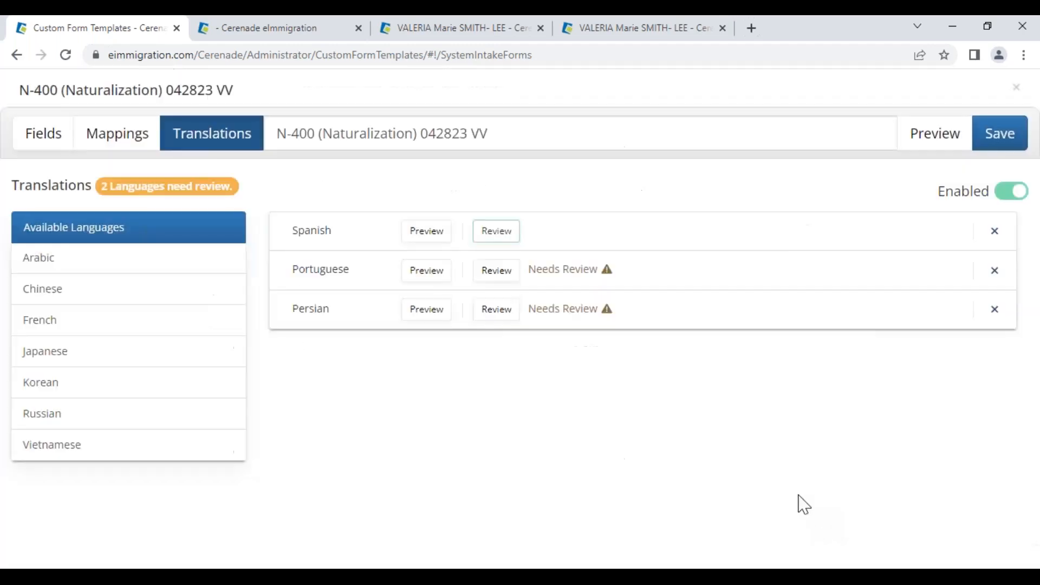
- Review and submit the Portuguese and Persian translations
{"action": "left_click", "coordinate": [495, 275]}
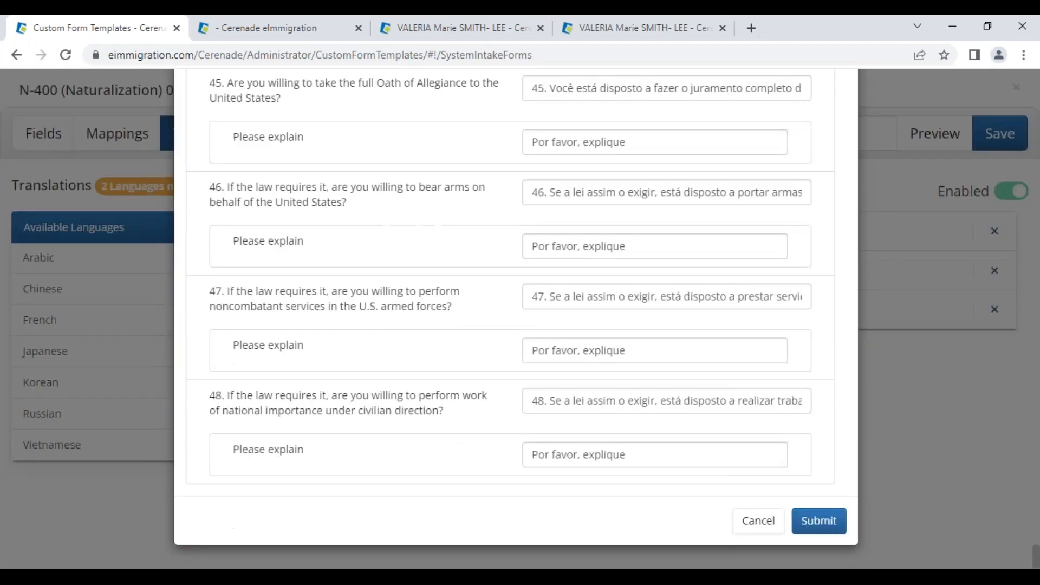
{"action": "left_click", "coordinate": [819, 521]}
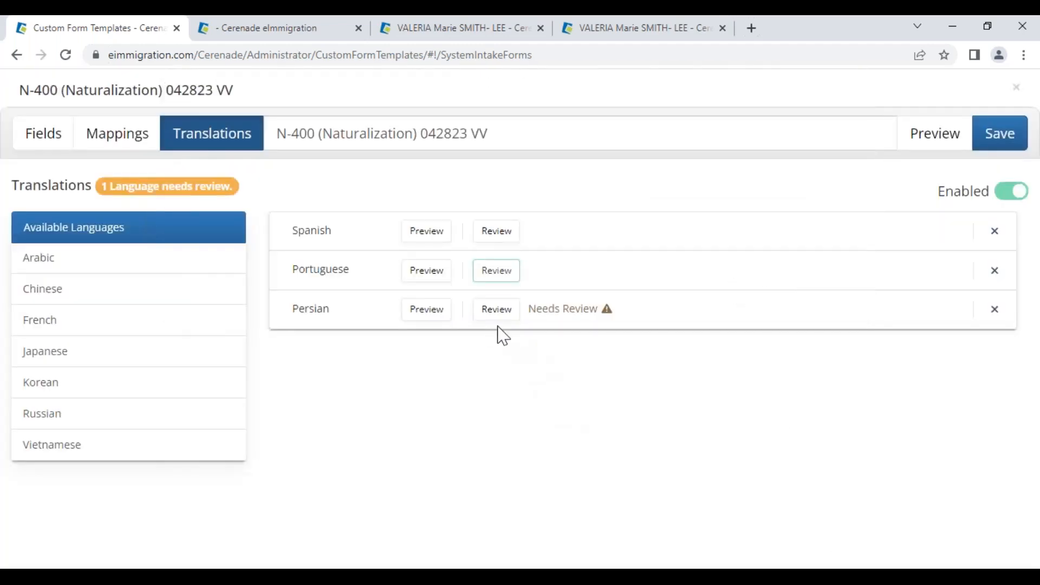
{"action": "left_click", "coordinate": [494, 320]}
{"action": "scroll", "coordinate": [701, 425], "scroll_direction": "down", "scroll_amount": 15}
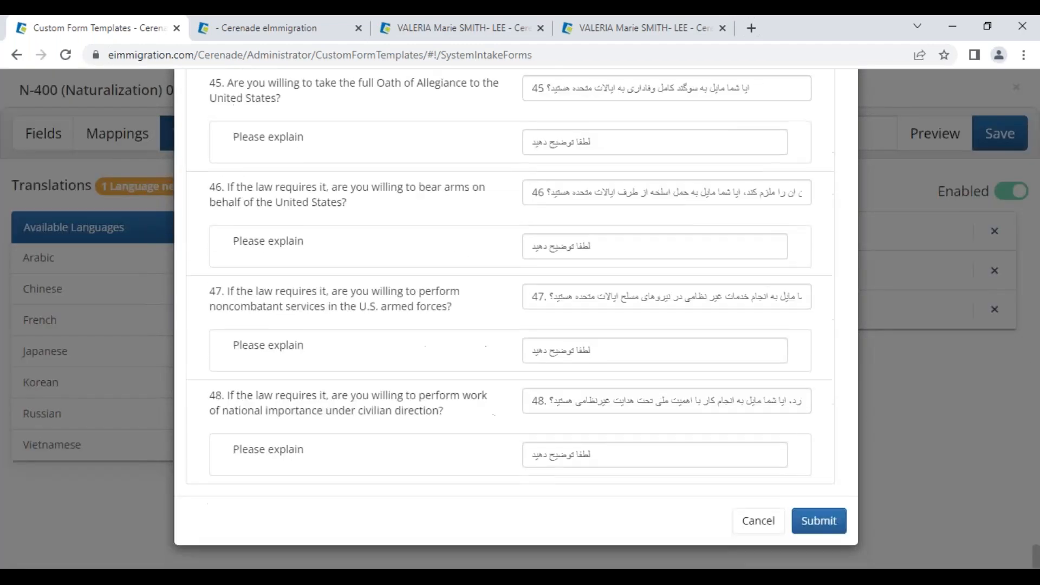
{"action": "left_click", "coordinate": [818, 520]}
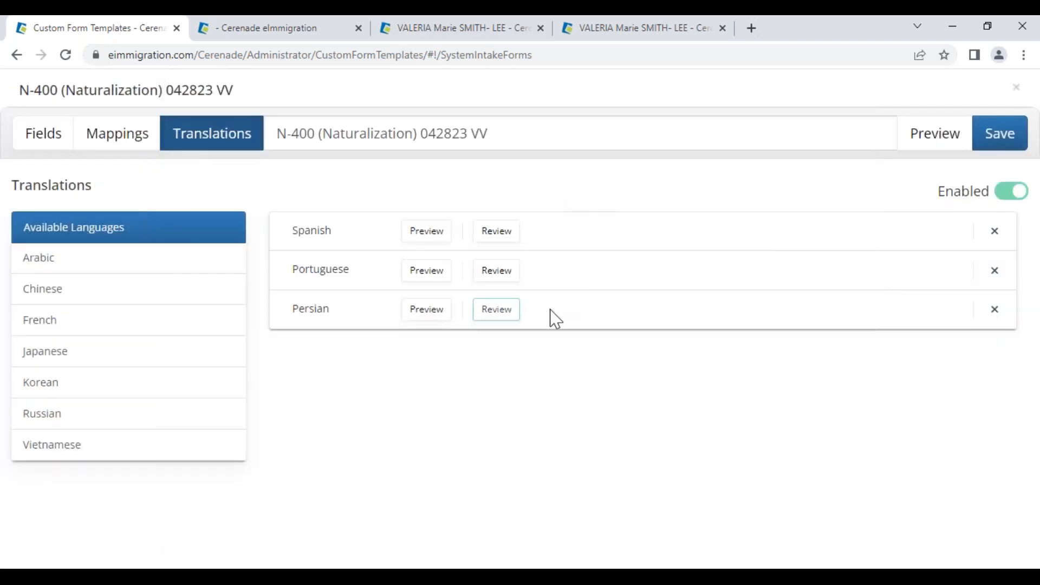
- Save the intake form with Save and Close, returning to Custom Intake Forms
{"action": "left_click", "coordinate": [999, 146]}
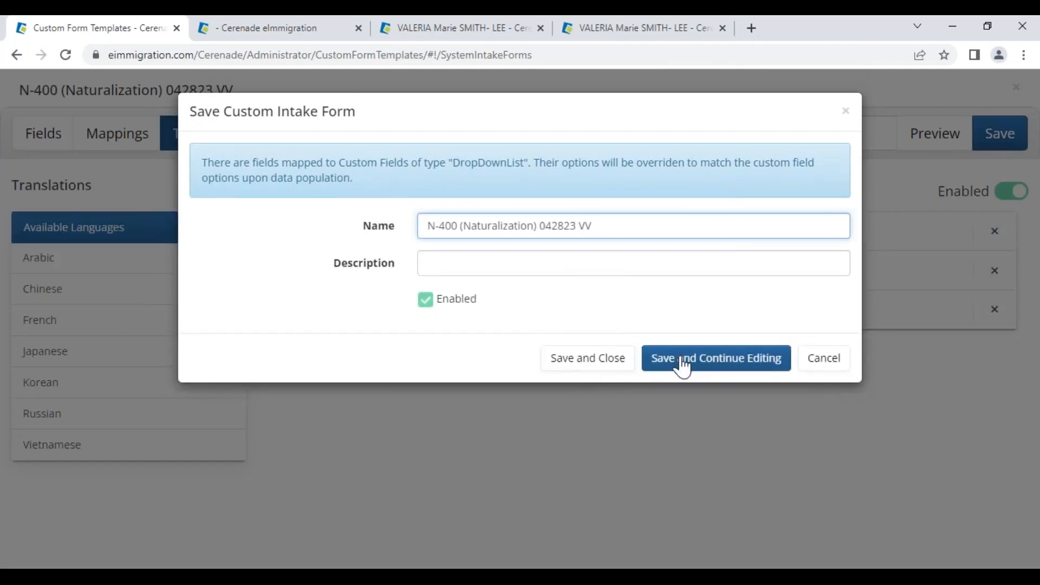
{"action": "left_click", "coordinate": [600, 362]}
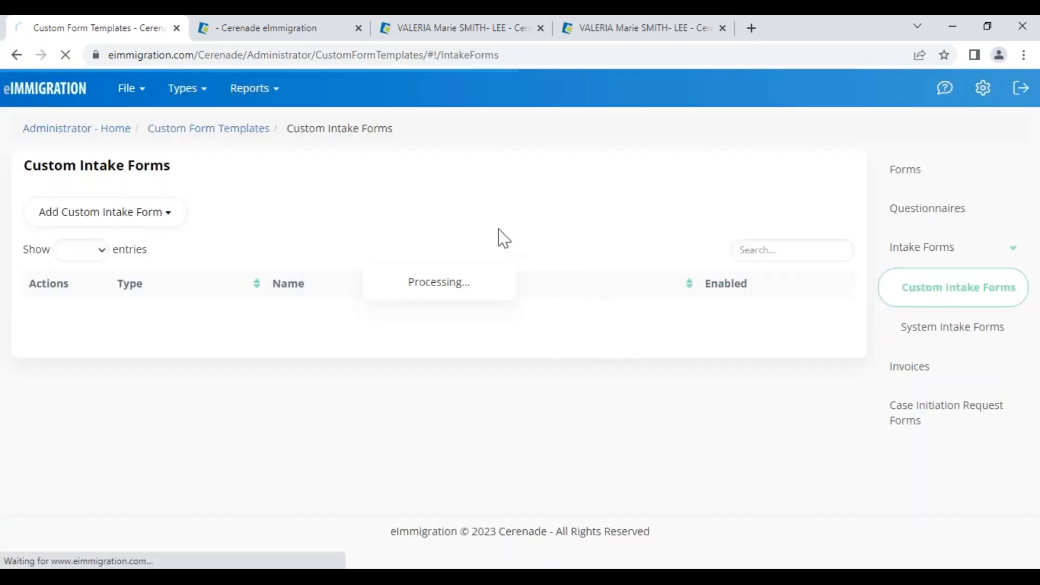
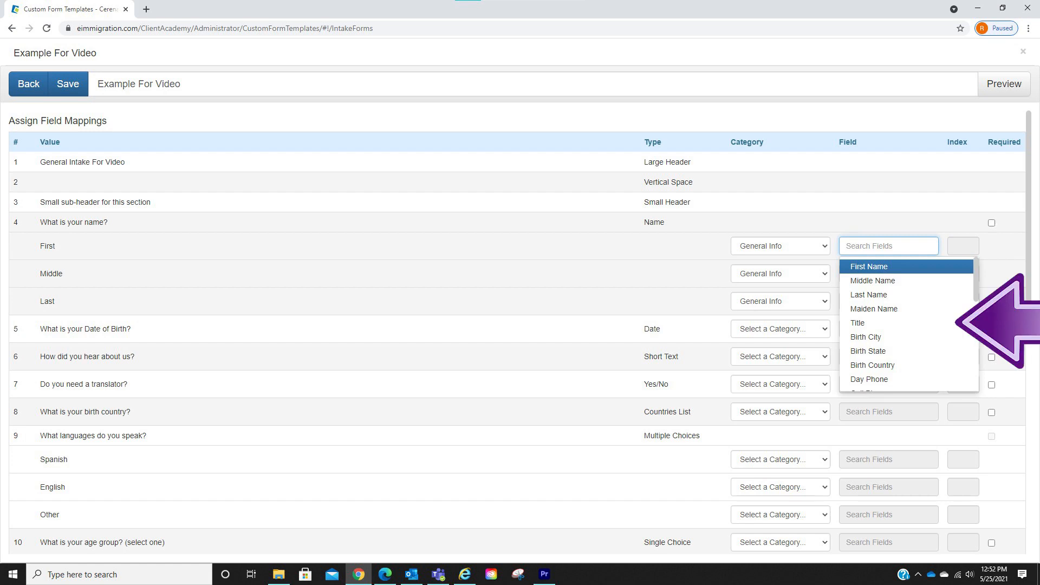
- Search 'First' in the Field column and accept 'First Name' for the name question's first part
{"action": "type", "text": "First"}
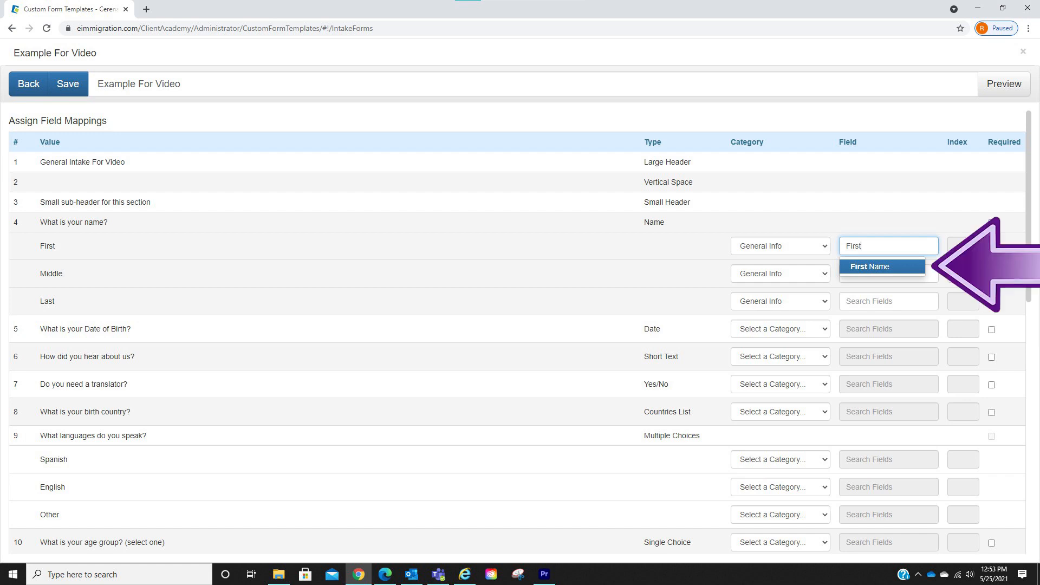
{"action": "key", "text": "Return"}
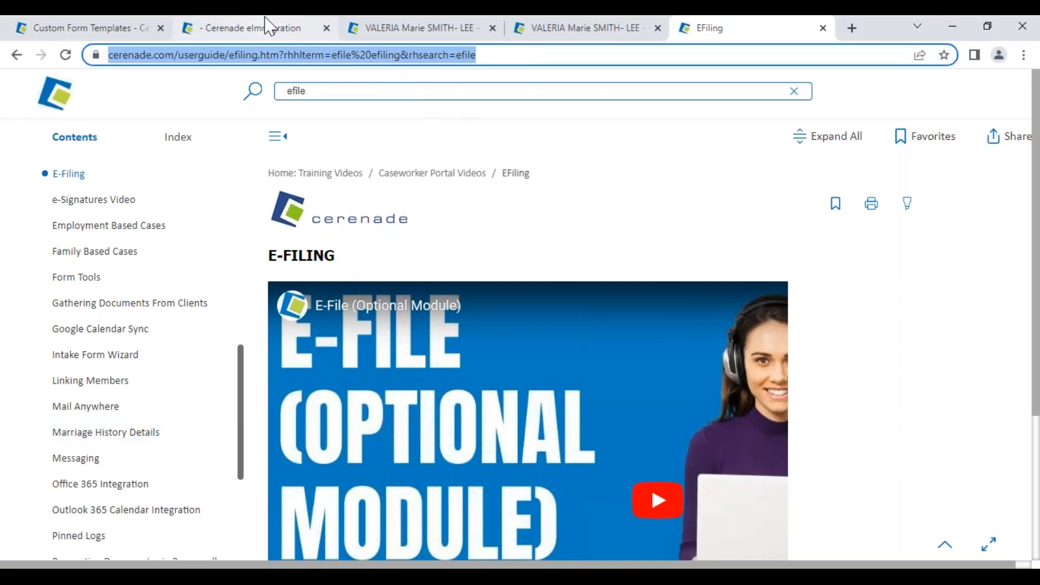
- Back on the case page, open Subscription Details and scroll down to the eFiling rows
{"action": "left_click", "coordinate": [269, 27]}
{"action": "left_click", "coordinate": [974, 100]}
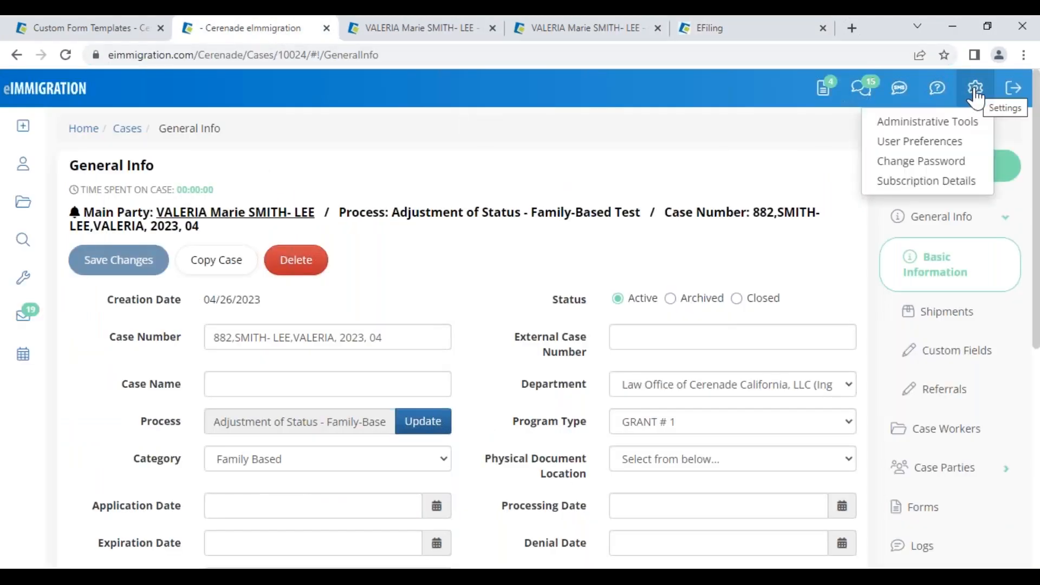
{"action": "left_click", "coordinate": [935, 182]}
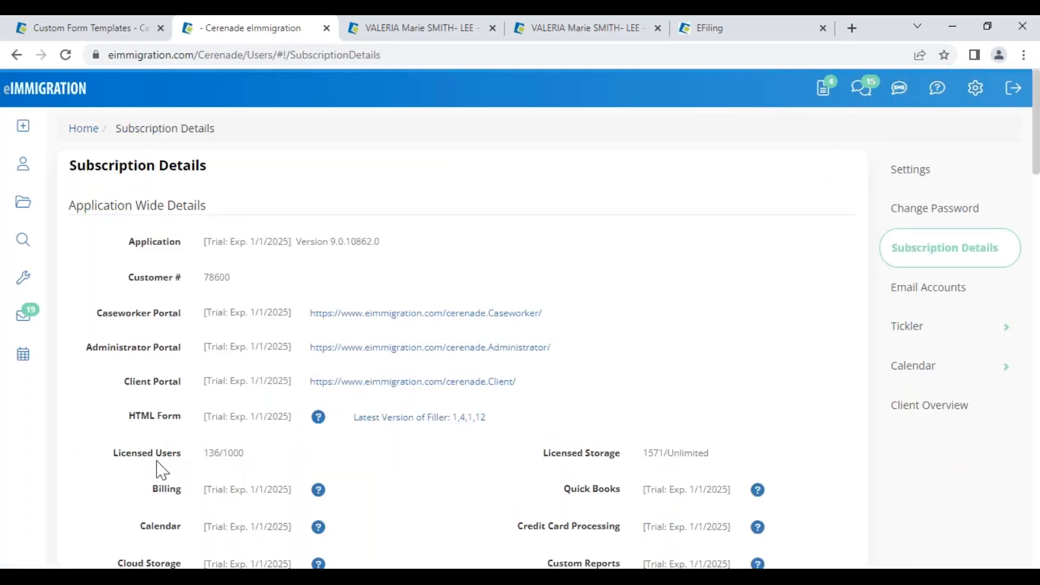
{"action": "scroll", "coordinate": [157, 506], "scroll_direction": "down", "scroll_amount": 4}
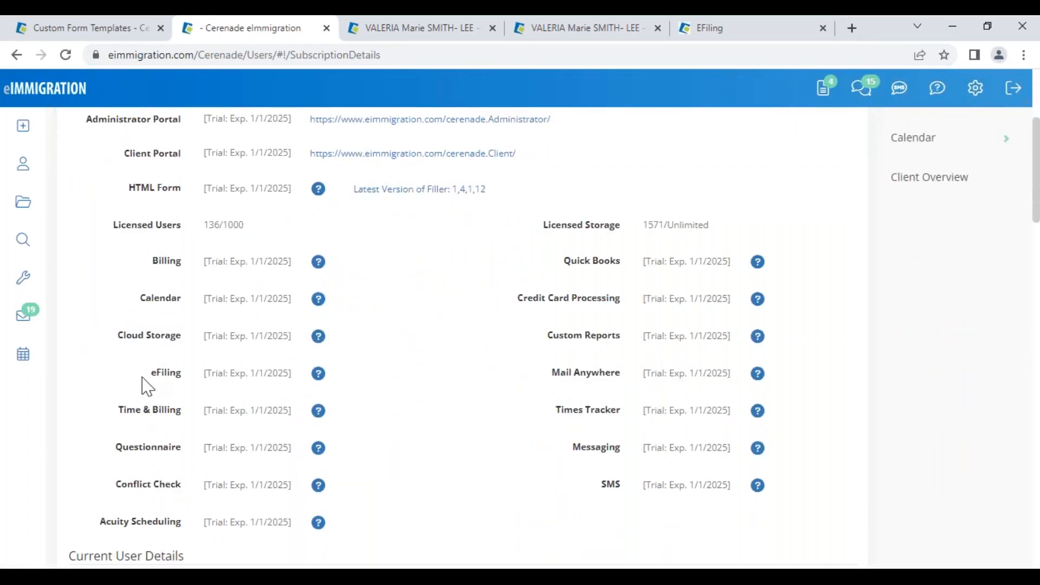
{"action": "left_click_drag", "start_coordinate": [151, 373], "coordinate": [296, 374]}
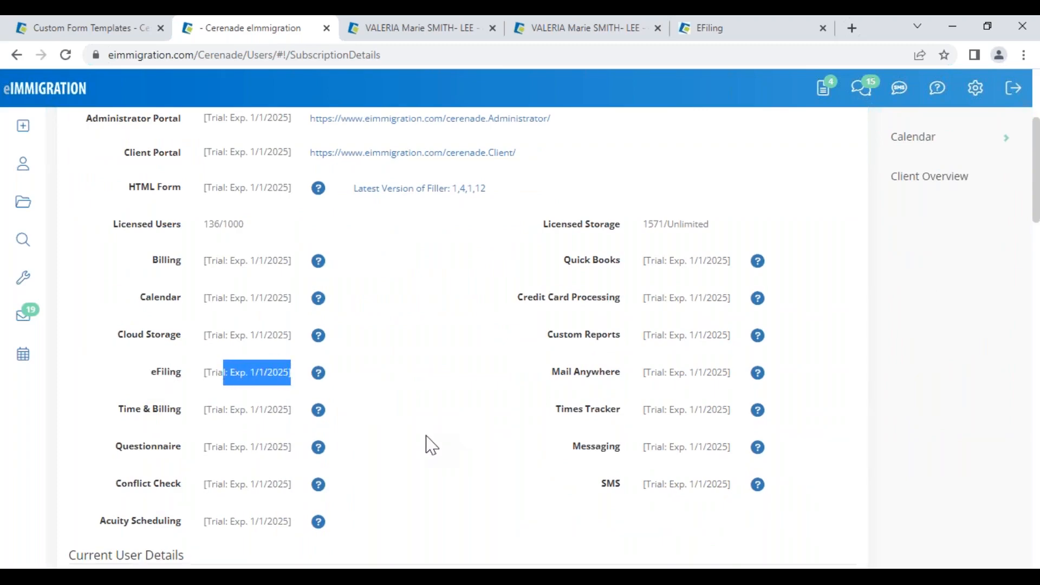
{"action": "scroll", "coordinate": [428, 445], "scroll_direction": "down", "scroll_amount": 4}
{"action": "scroll", "coordinate": [428, 444], "scroll_direction": "down", "scroll_amount": 12}
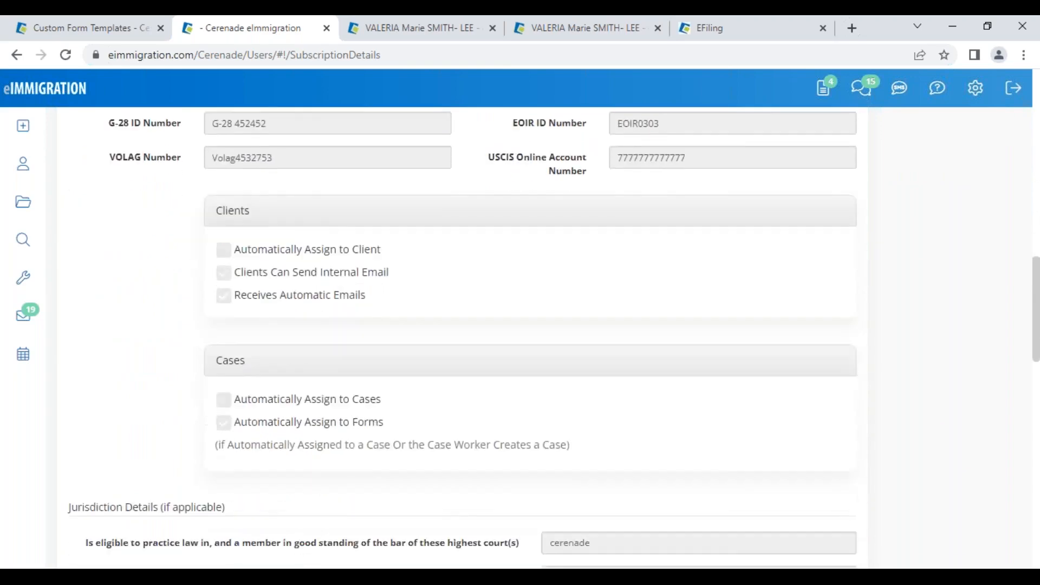
{"action": "scroll", "coordinate": [153, 437], "scroll_direction": "down", "scroll_amount": 12}
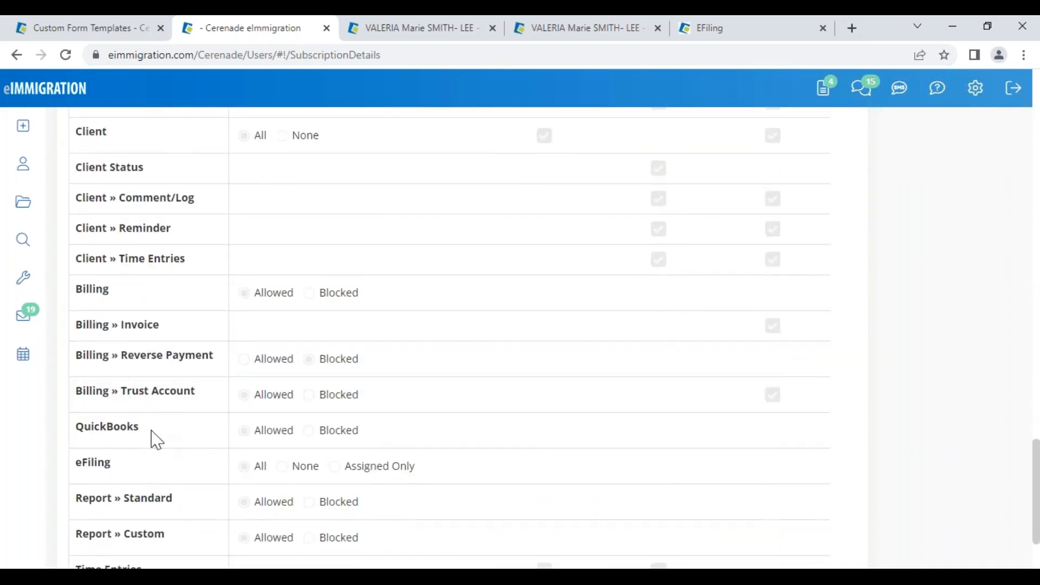
- Check the eFiling access rights options, All and None
{"action": "left_click_drag", "start_coordinate": [76, 352], "coordinate": [116, 360]}
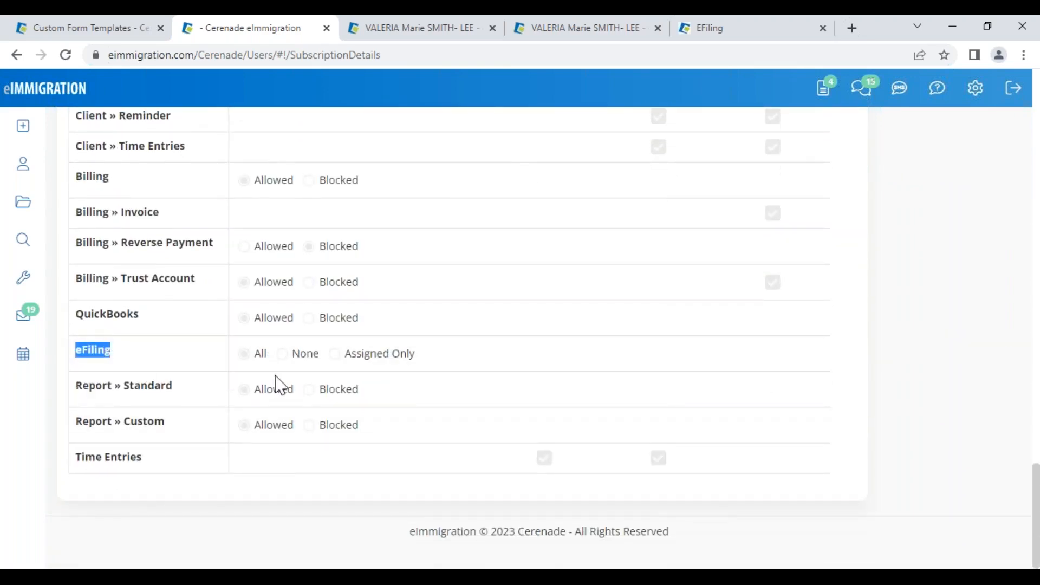
{"action": "left_click", "coordinate": [267, 353]}
{"action": "double_click", "coordinate": [267, 353]}
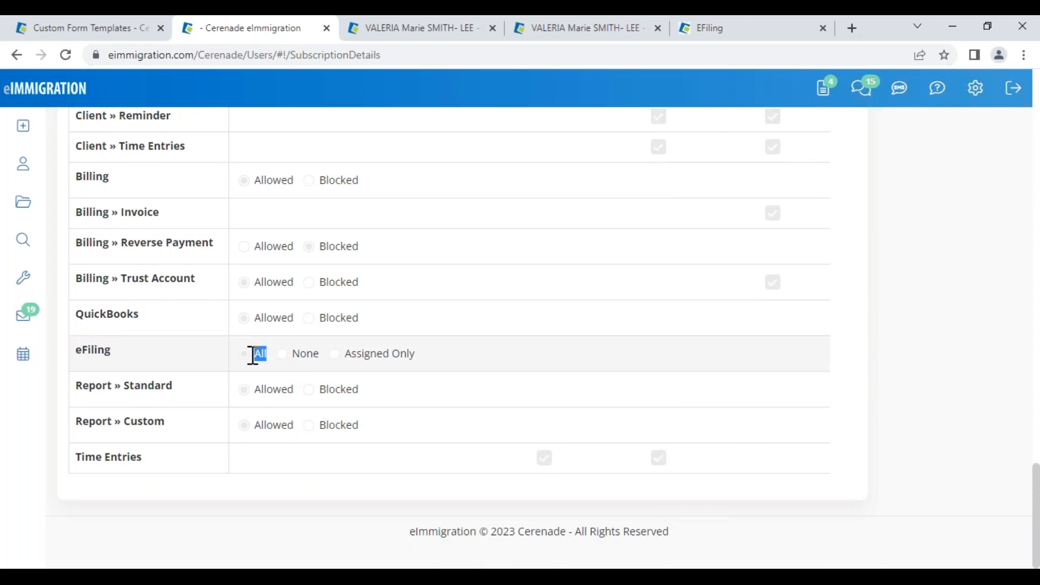
{"action": "left_click", "coordinate": [318, 356]}
{"action": "left_click_drag", "start_coordinate": [319, 356], "coordinate": [292, 355]}
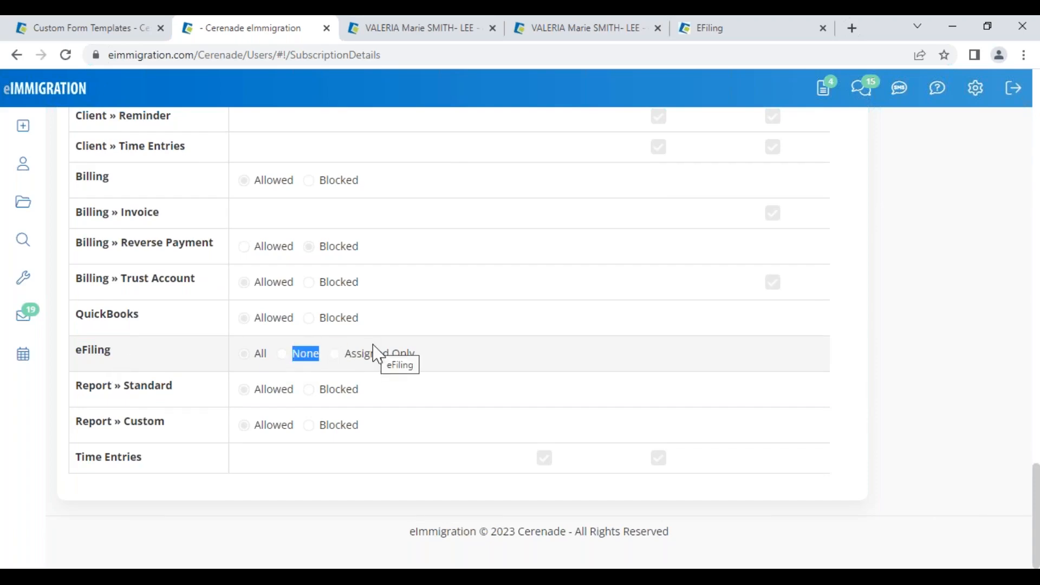
- Find the eFiling subscription feature and open its How To E-File help article
{"action": "scroll", "coordinate": [374, 354], "scroll_direction": "up", "scroll_amount": 20}
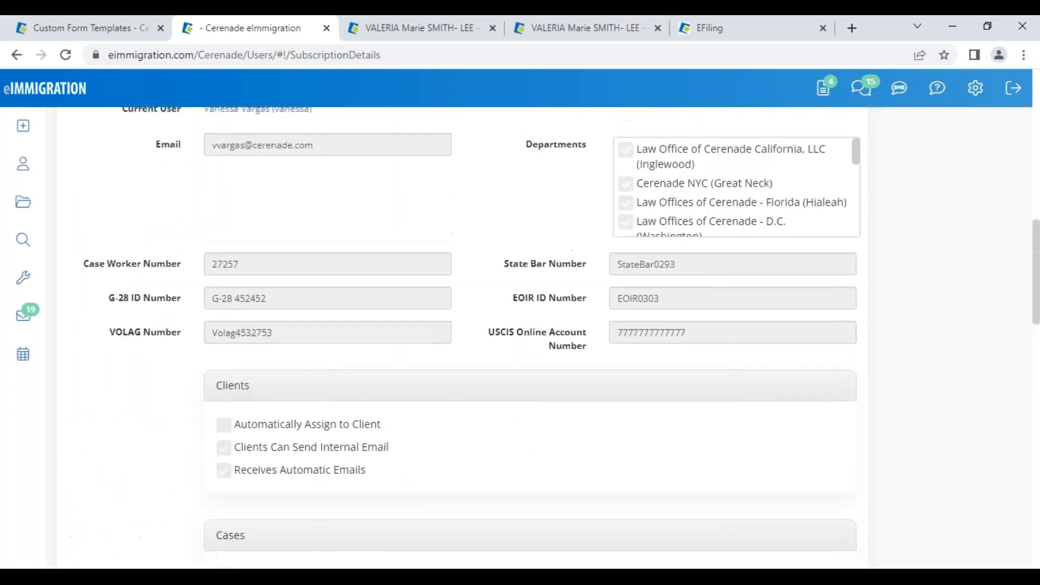
{"action": "scroll", "coordinate": [374, 353], "scroll_direction": "up", "scroll_amount": 8}
{"action": "double_click", "coordinate": [163, 338]}
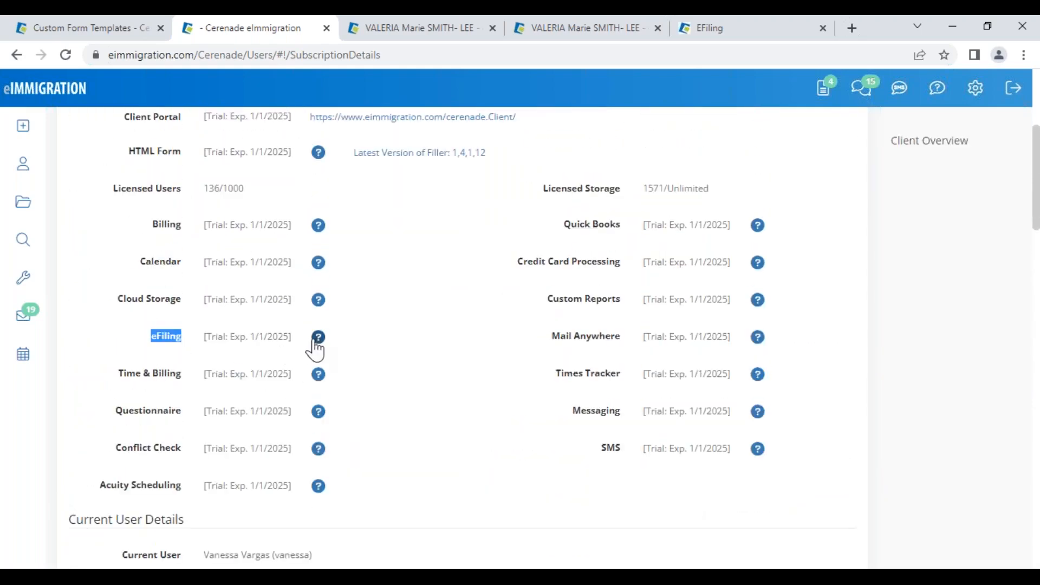
{"action": "left_click", "coordinate": [318, 338]}
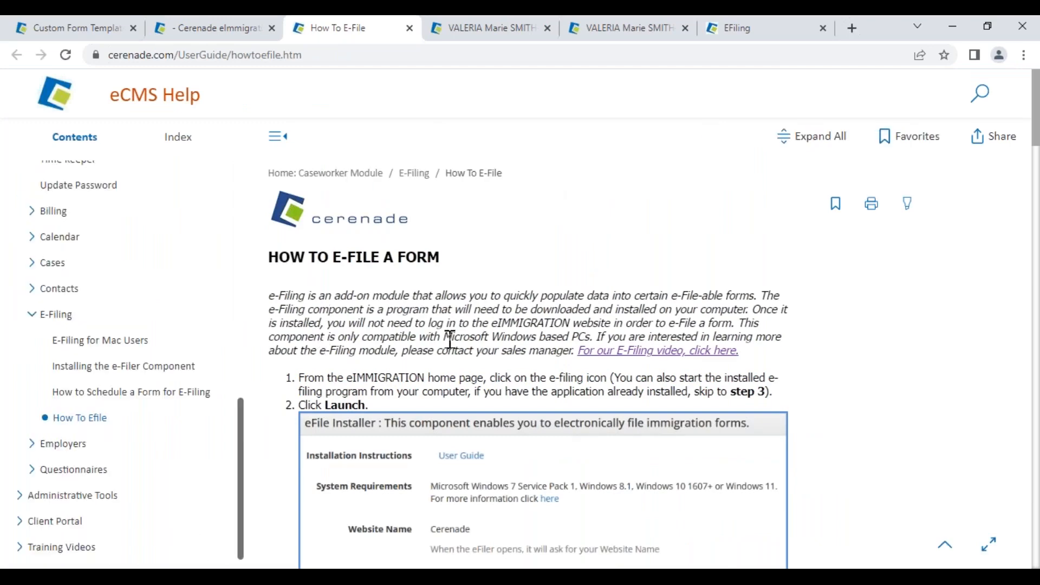
- Scroll through the How To E-File steps, then close the help tab
{"action": "scroll", "coordinate": [496, 428], "scroll_direction": "down", "scroll_amount": 12}
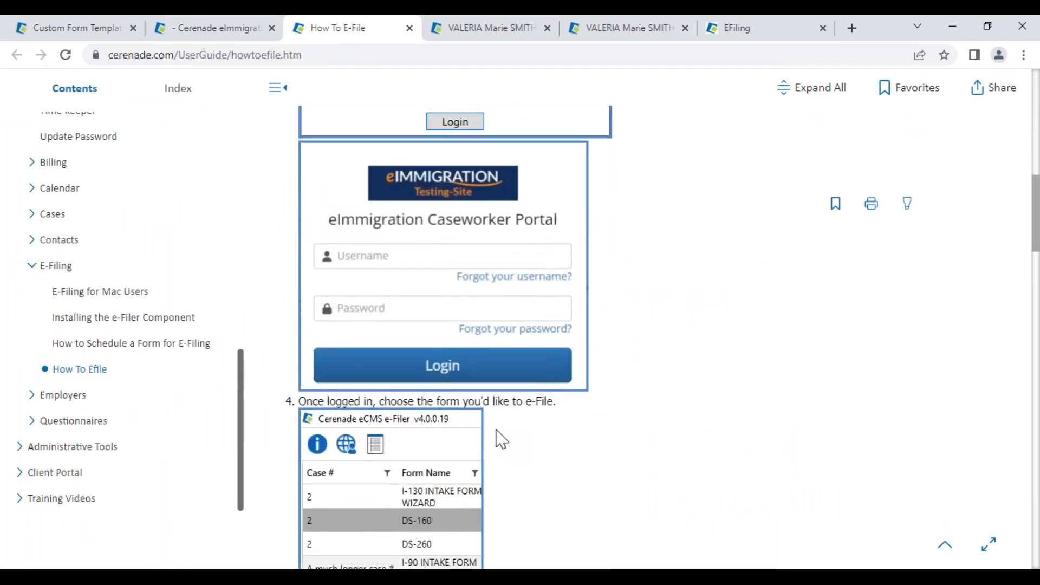
{"action": "scroll", "coordinate": [502, 439], "scroll_direction": "down", "scroll_amount": 4}
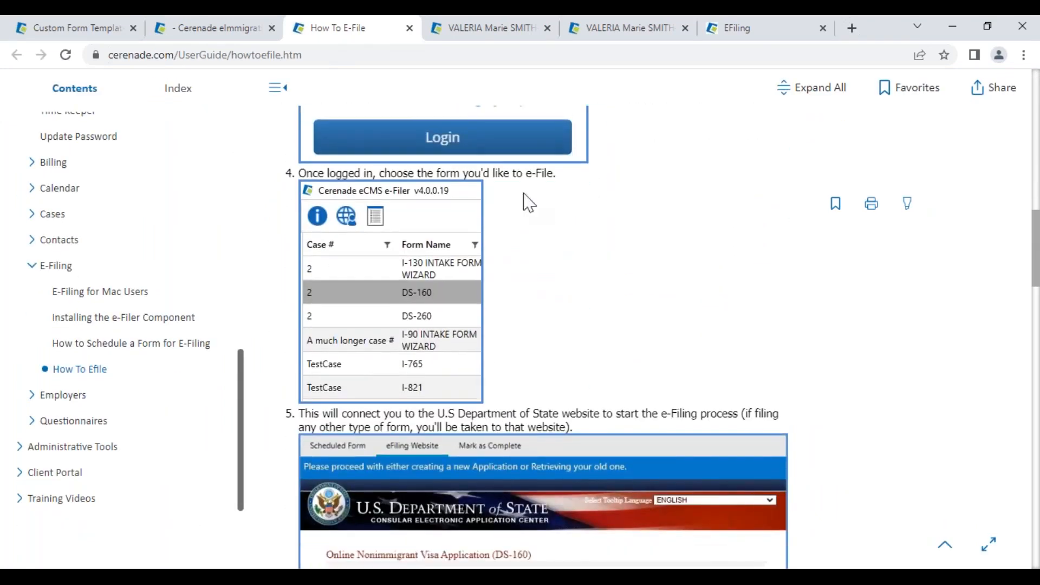
{"action": "left_click", "coordinate": [410, 27]}
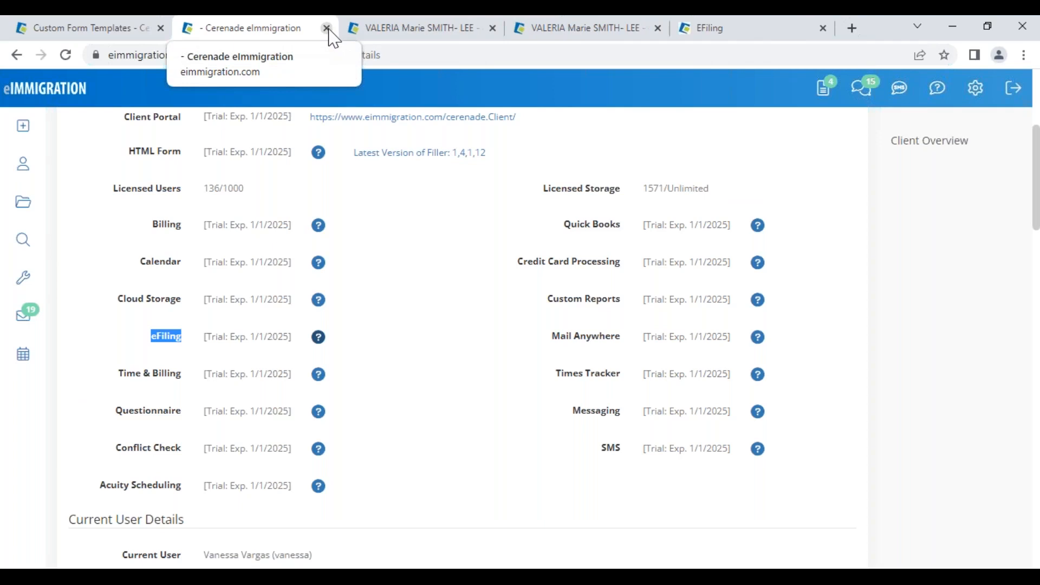
- Close the subscription details browser tab to get back to the client's General Info page
{"action": "left_click", "coordinate": [327, 28]}
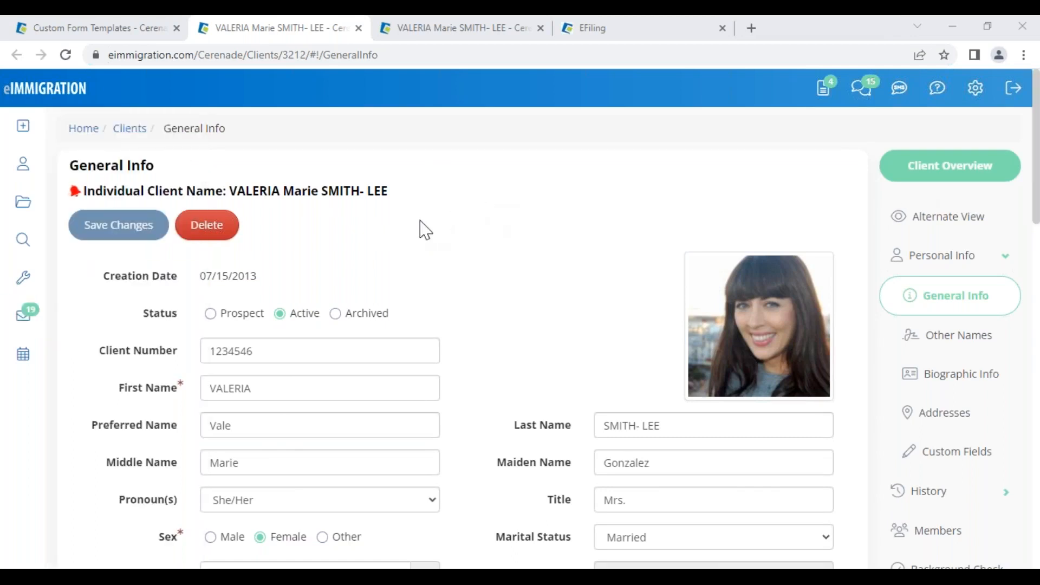
- Open the client's Alternate View and load the N-400 (Naturalization) 042823 VV template
{"action": "left_click_drag", "start_coordinate": [247, 195], "coordinate": [394, 198]}
{"action": "left_click", "coordinate": [480, 270]}
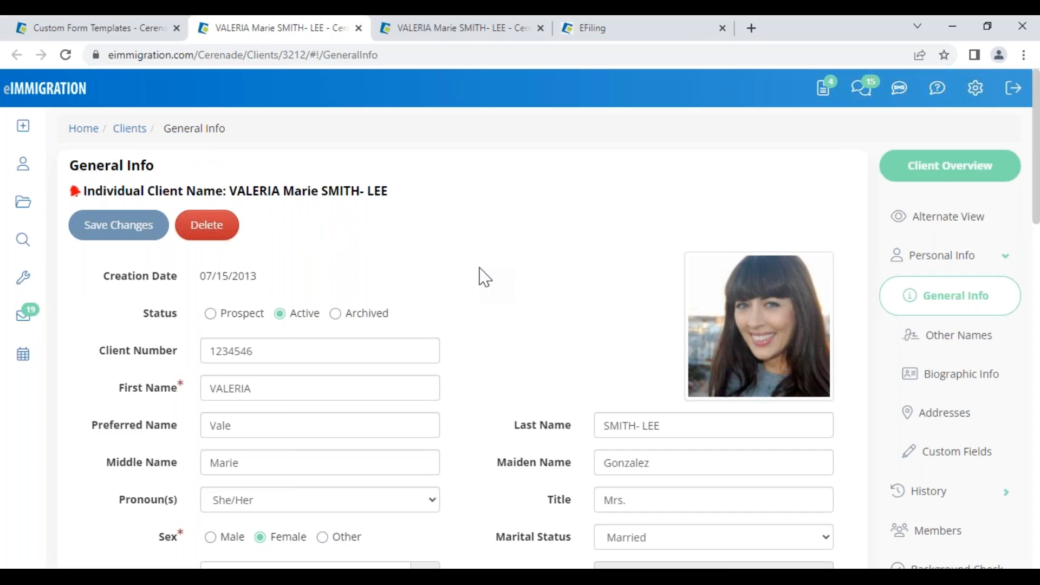
{"action": "scroll", "coordinate": [630, 420], "scroll_direction": "down", "scroll_amount": 3}
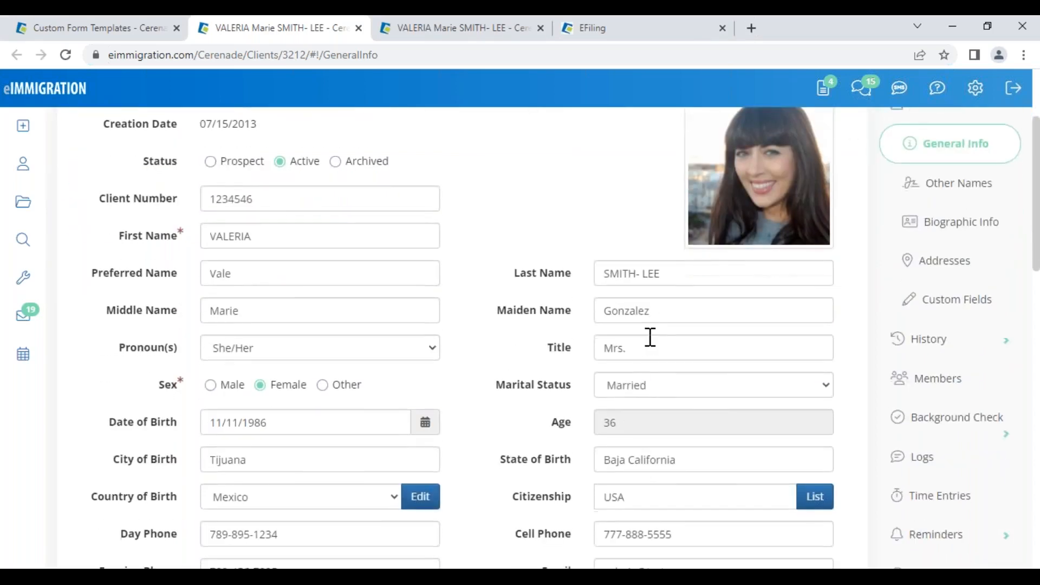
{"action": "left_click", "coordinate": [659, 268]}
{"action": "scroll", "coordinate": [682, 272], "scroll_direction": "up", "scroll_amount": 3}
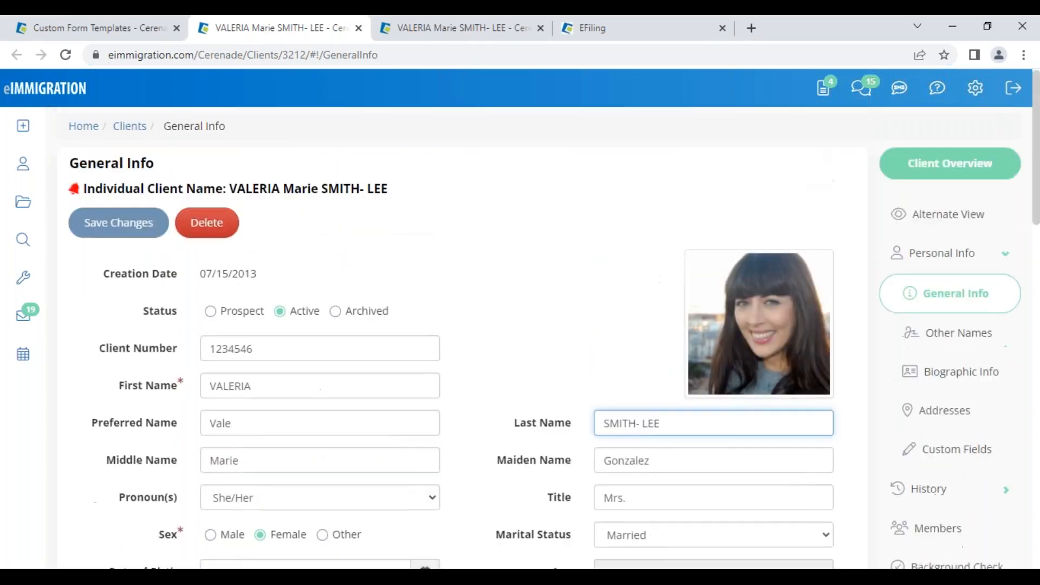
{"action": "left_click", "coordinate": [945, 227]}
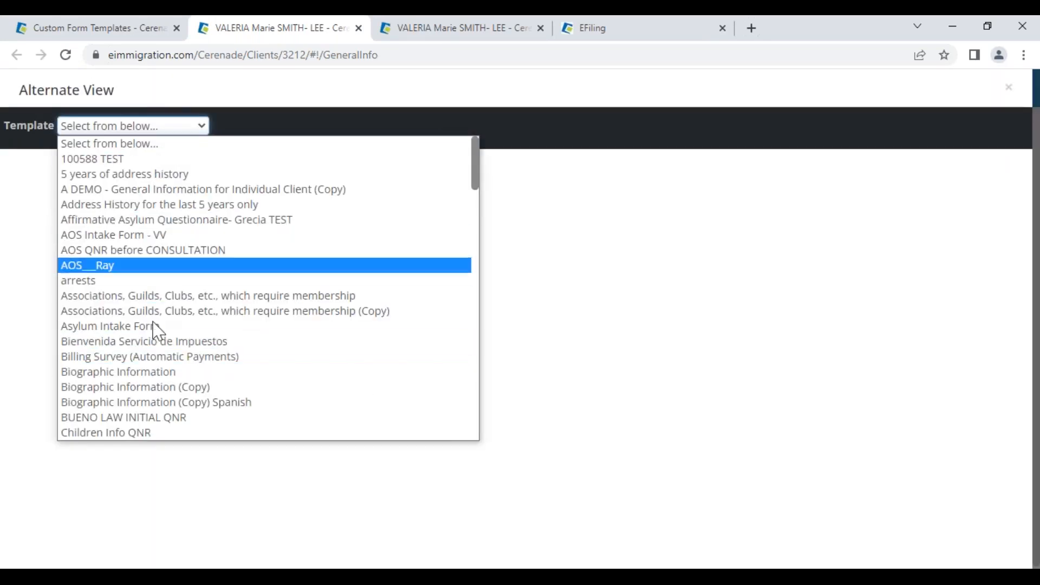
{"action": "scroll", "coordinate": [159, 369], "scroll_direction": "down", "scroll_amount": 10}
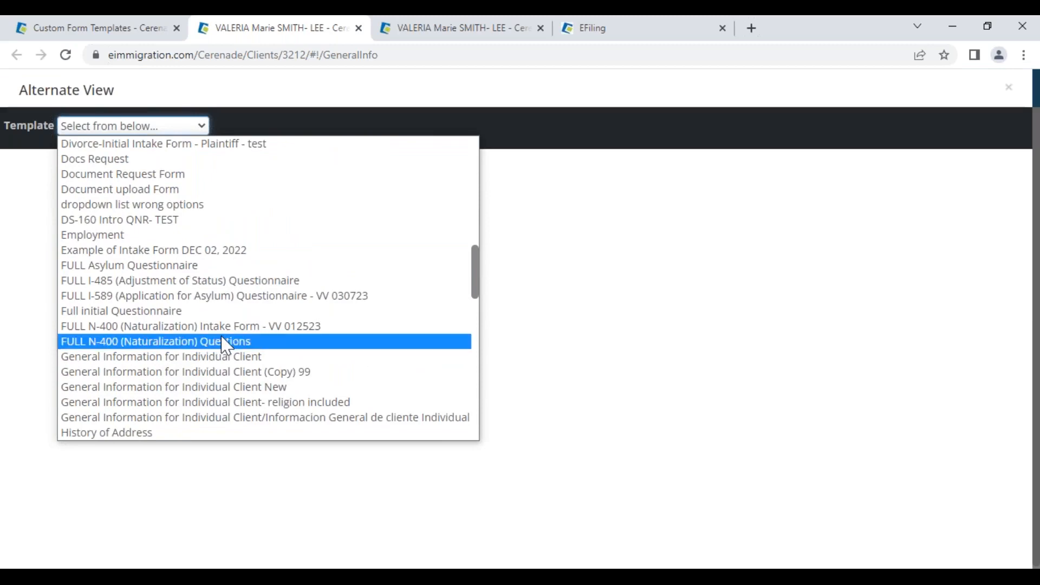
{"action": "scroll", "coordinate": [195, 379], "scroll_direction": "down", "scroll_amount": 12}
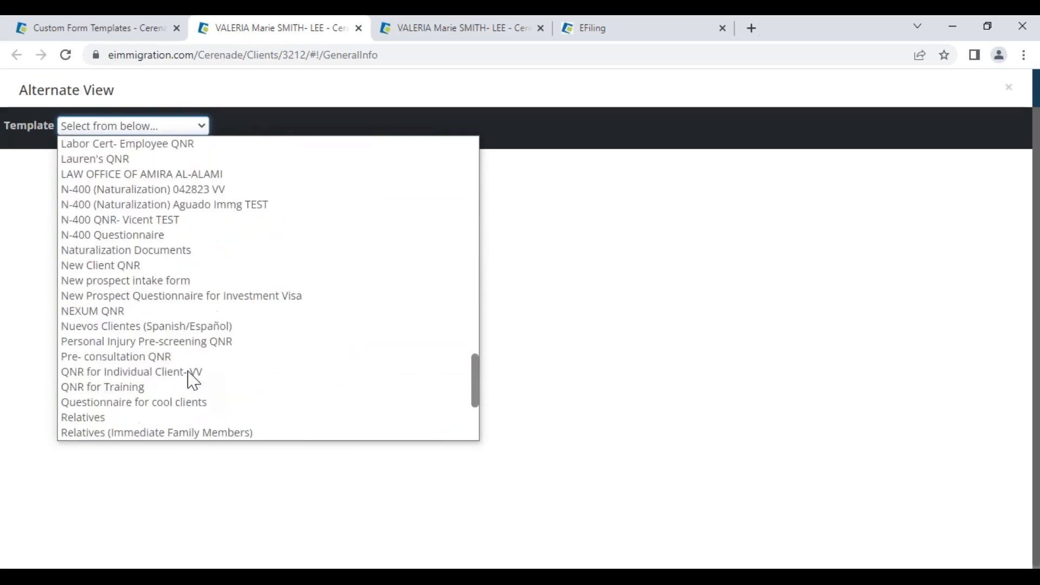
{"action": "scroll", "coordinate": [162, 325], "scroll_direction": "up", "scroll_amount": 3}
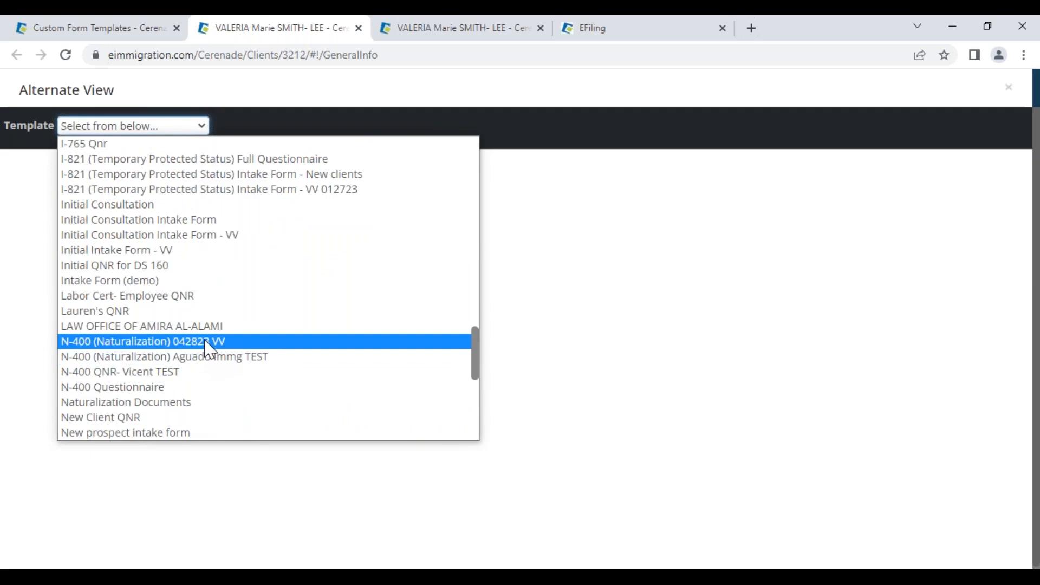
{"action": "left_click", "coordinate": [207, 345]}
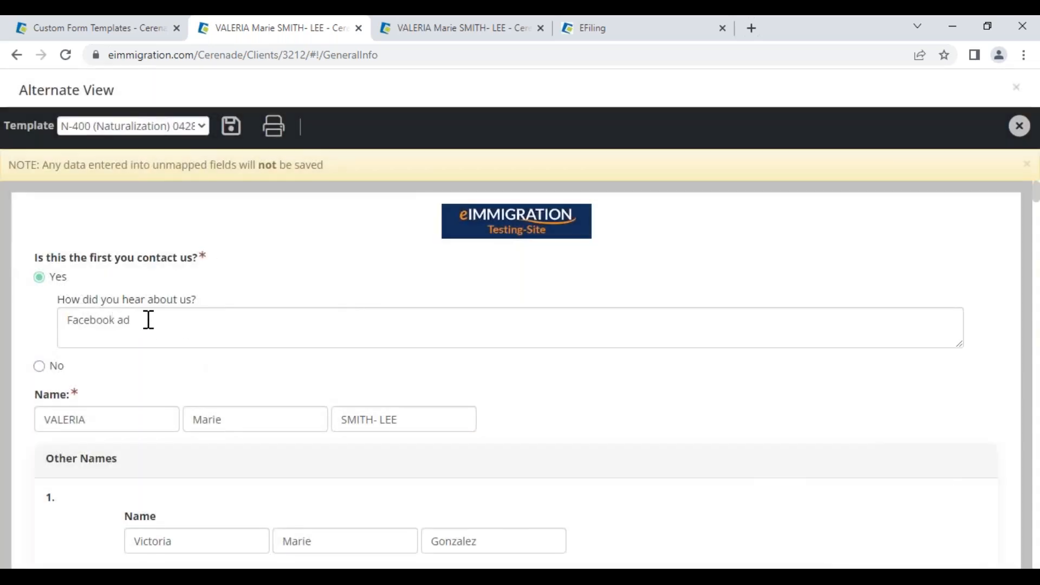
- Answer No to the first-contact question and scroll through the N-400 questionnaire
{"action": "left_click_drag", "start_coordinate": [148, 319], "coordinate": [60, 307]}
{"action": "left_click", "coordinate": [122, 373]}
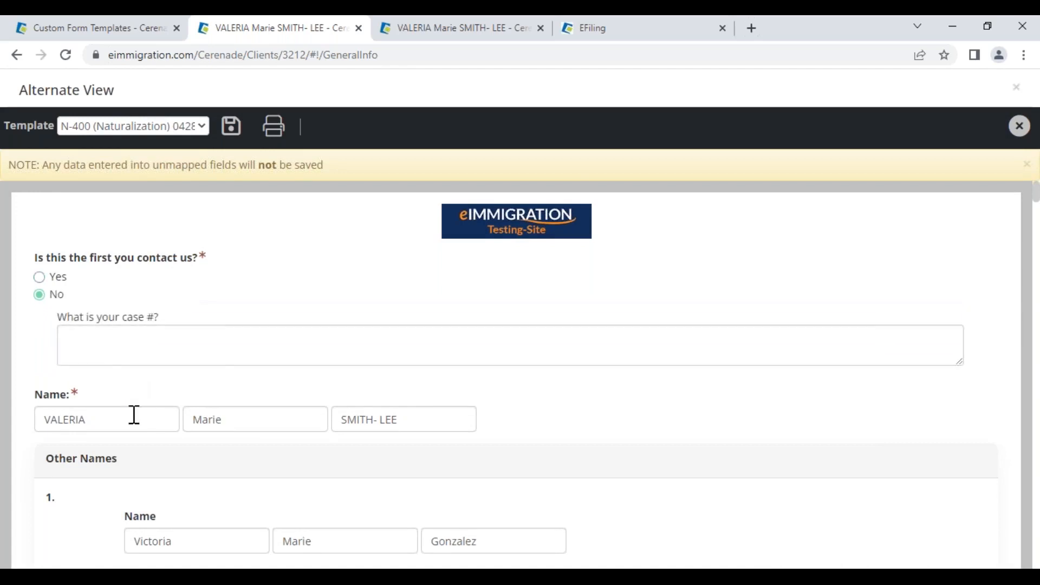
{"action": "left_click_drag", "start_coordinate": [135, 415], "coordinate": [18, 424]}
{"action": "left_click", "coordinate": [529, 411]}
{"action": "scroll", "coordinate": [531, 412], "scroll_direction": "down", "scroll_amount": 1}
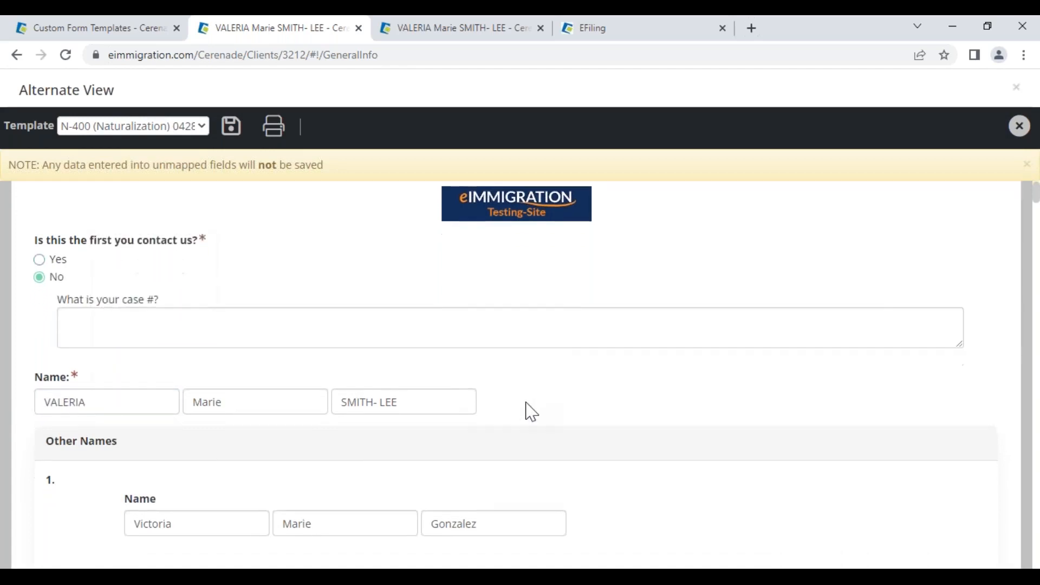
{"action": "scroll", "coordinate": [530, 411], "scroll_direction": "down", "scroll_amount": 10}
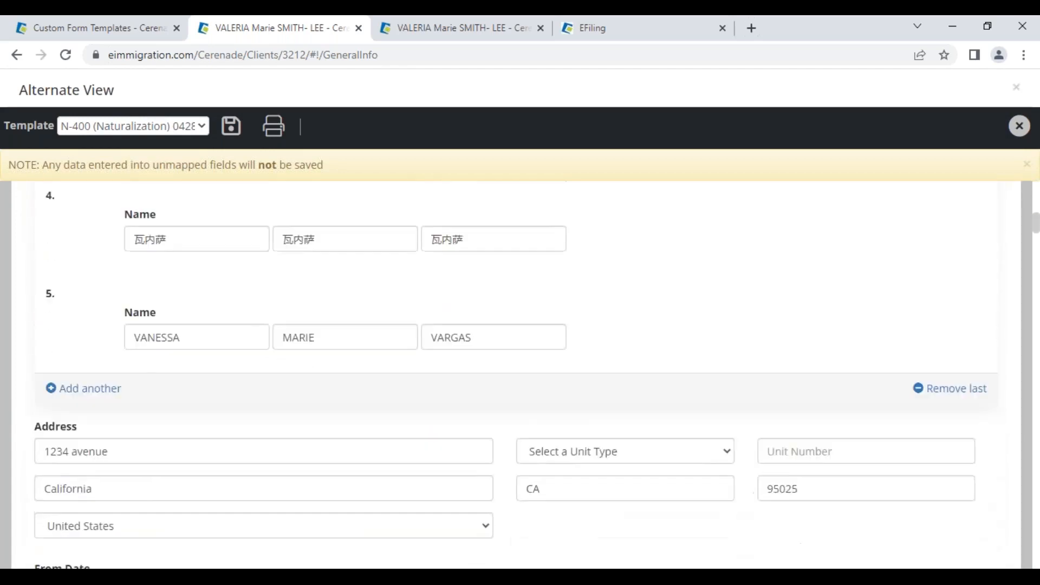
{"action": "scroll", "coordinate": [530, 410], "scroll_direction": "down", "scroll_amount": 2}
{"action": "scroll", "coordinate": [530, 411], "scroll_direction": "down", "scroll_amount": 4}
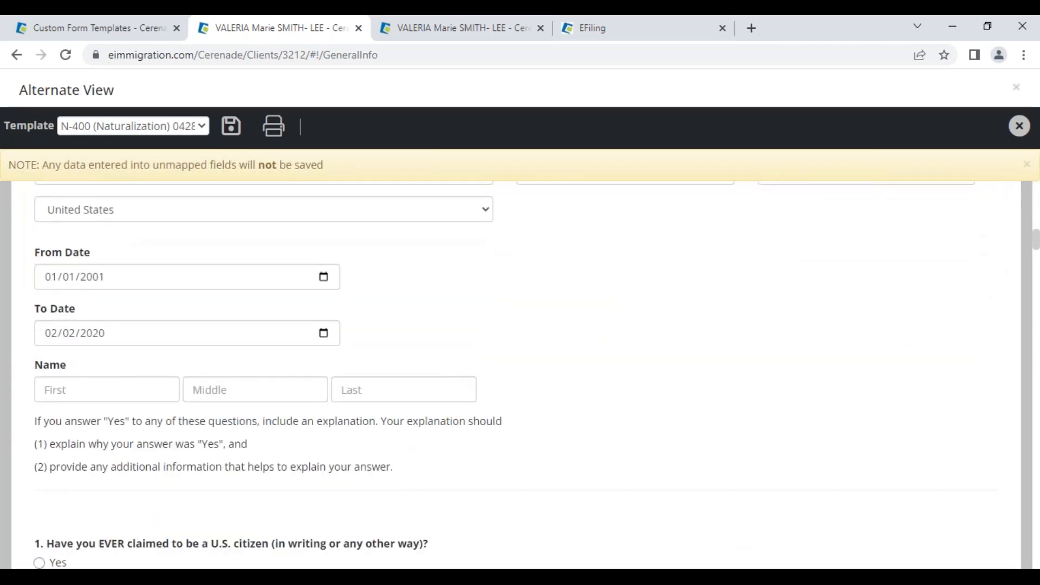
{"action": "scroll", "coordinate": [530, 410], "scroll_direction": "down", "scroll_amount": 3}
{"action": "scroll", "coordinate": [248, 441], "scroll_direction": "down", "scroll_amount": 4}
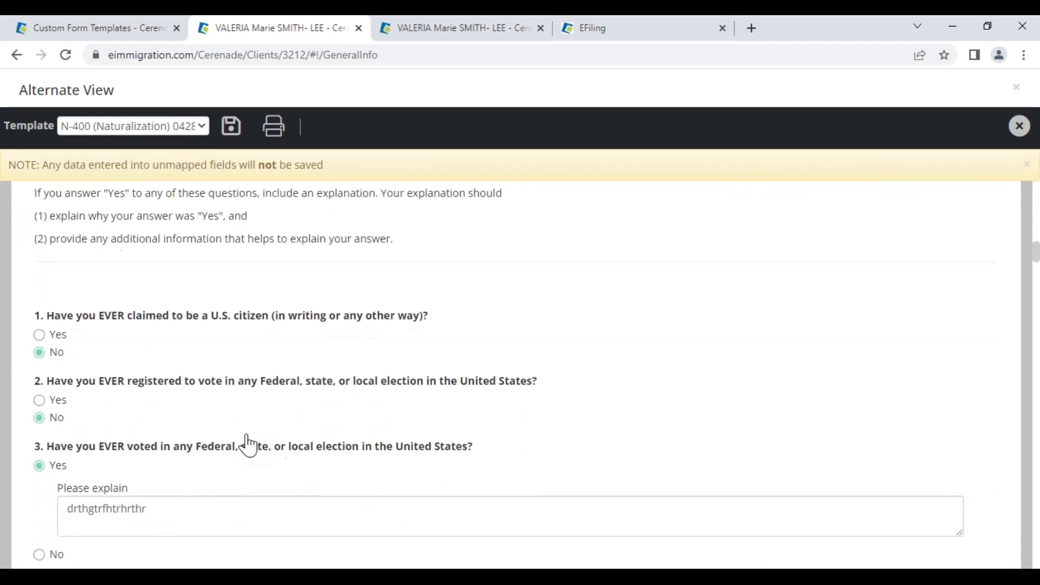
{"action": "scroll", "coordinate": [148, 329], "scroll_direction": "down", "scroll_amount": 10}
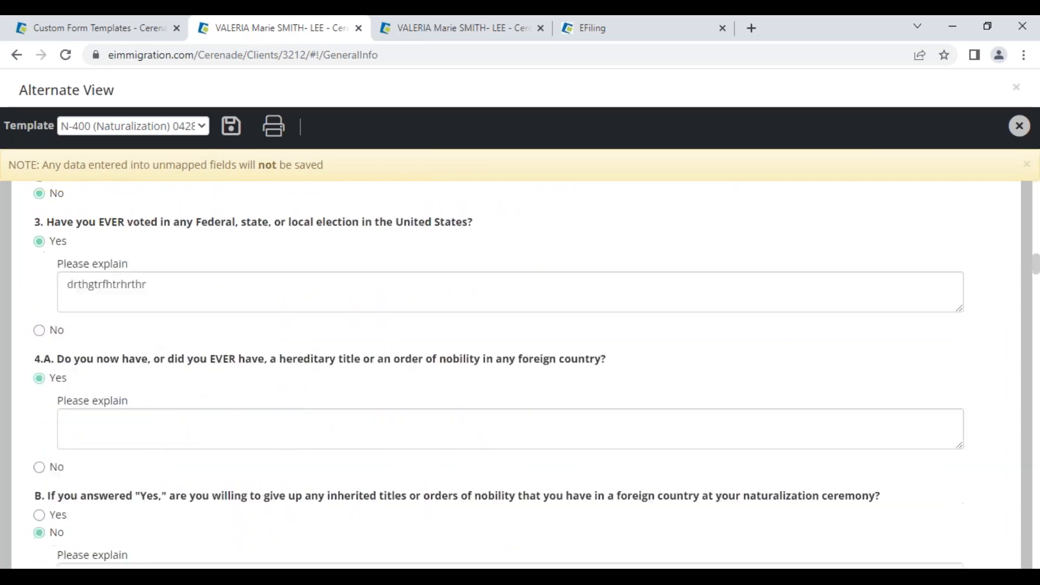
{"action": "scroll", "coordinate": [190, 425], "scroll_direction": "down", "scroll_amount": 12}
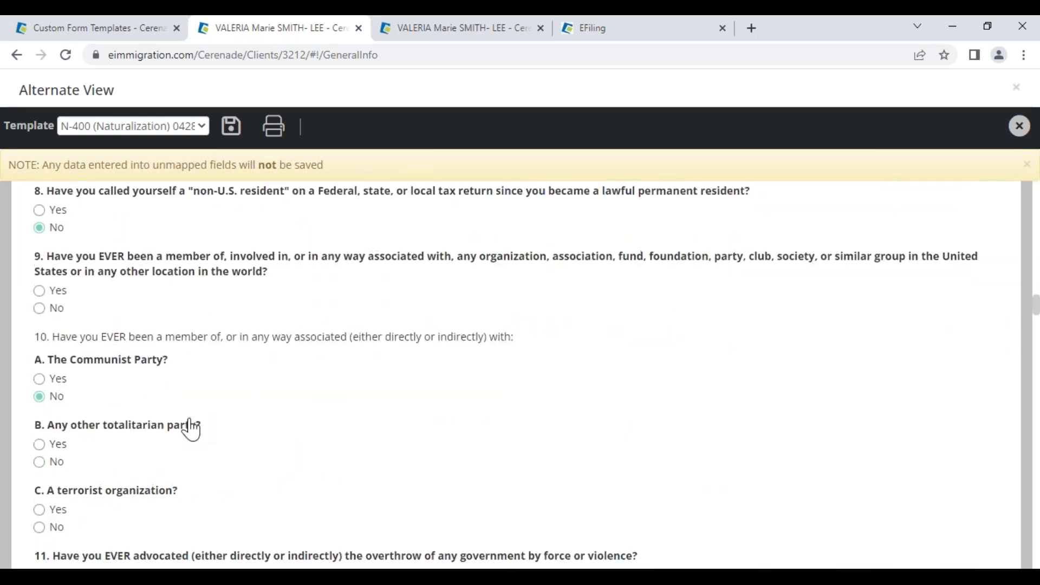
{"action": "scroll", "coordinate": [85, 302], "scroll_direction": "up", "scroll_amount": 1}
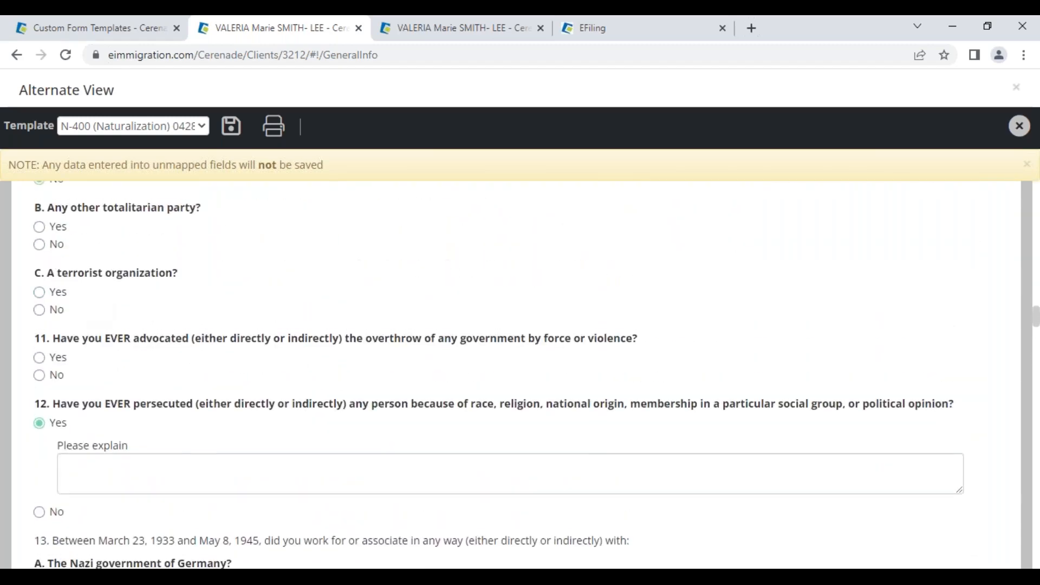
{"action": "scroll", "coordinate": [90, 372], "scroll_direction": "up", "scroll_amount": 3}
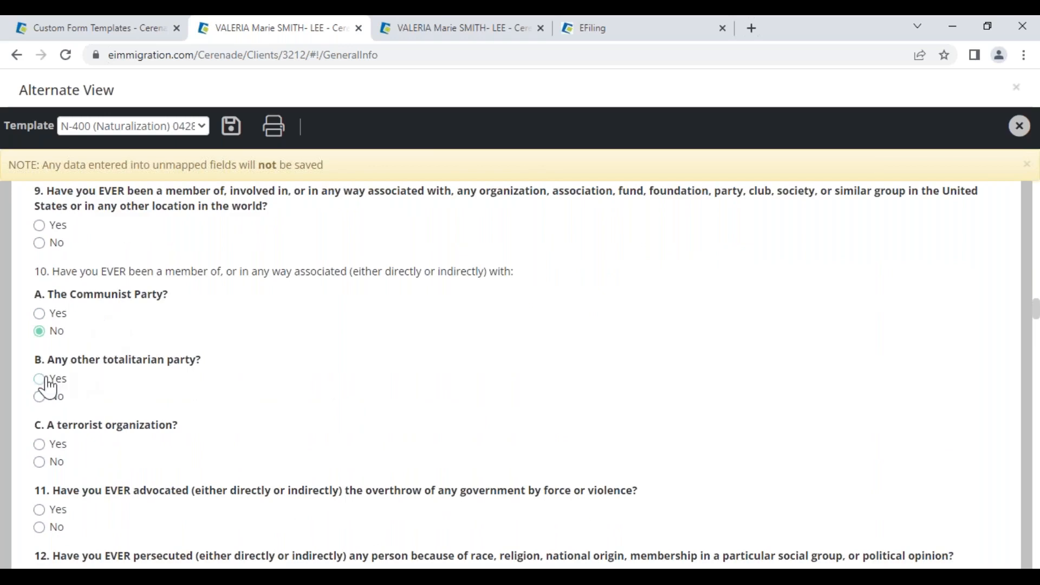
- Answer No to questions 10.B and 11, then save the questionnaire to the server
{"action": "left_click", "coordinate": [41, 379]}
{"action": "left_click", "coordinate": [40, 463]}
{"action": "left_click", "coordinate": [39, 527]}
{"action": "left_click", "coordinate": [233, 131]}
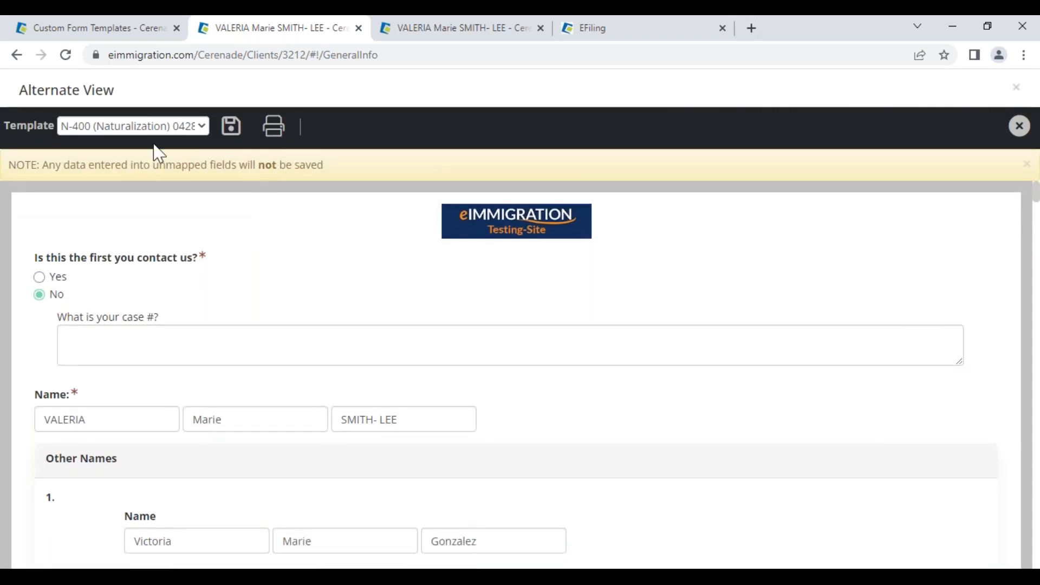
- Switch the template to Intake Form (demo) to review its answers, then close Alternate View
{"action": "left_click", "coordinate": [184, 127]}
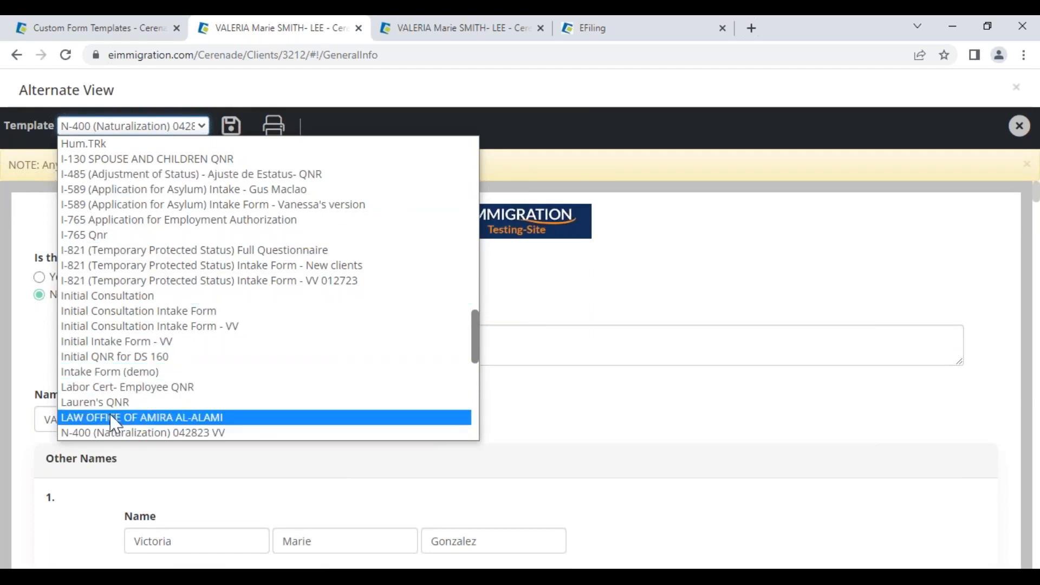
{"action": "left_click", "coordinate": [118, 373]}
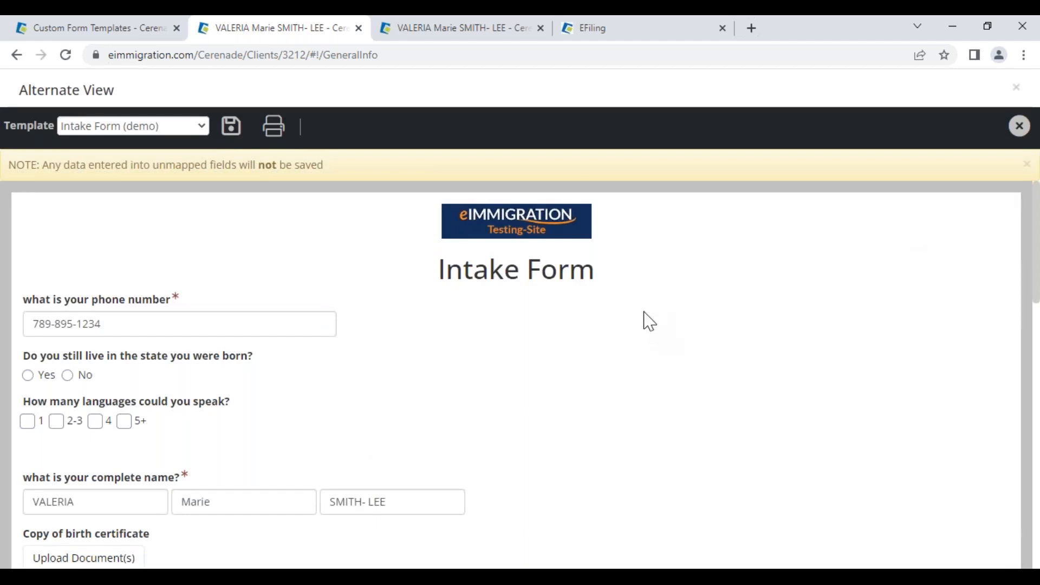
{"action": "left_click", "coordinate": [1021, 126]}
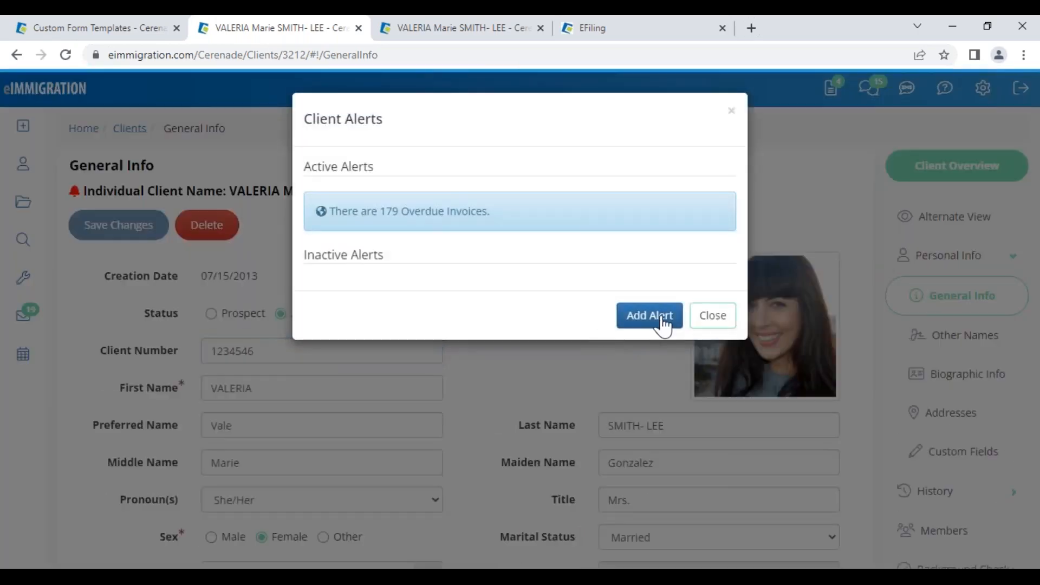
- Dismiss the Client Alerts notice and scroll down the General Info page
{"action": "left_click", "coordinate": [712, 316]}
{"action": "left_click_drag", "start_coordinate": [236, 193], "coordinate": [344, 197]}
{"action": "left_click", "coordinate": [345, 233]}
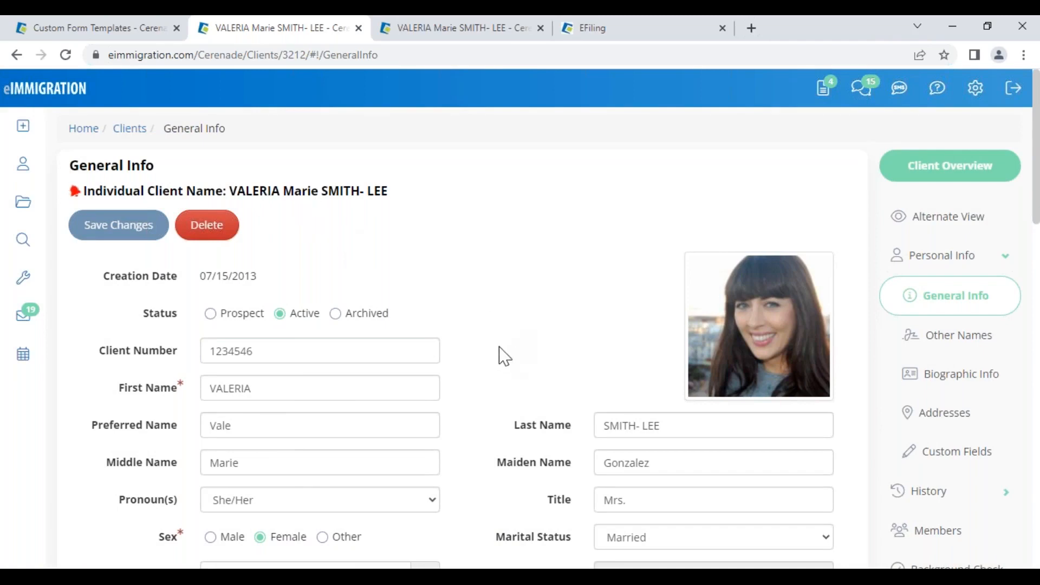
{"action": "scroll", "coordinate": [503, 356], "scroll_direction": "down", "scroll_amount": 7}
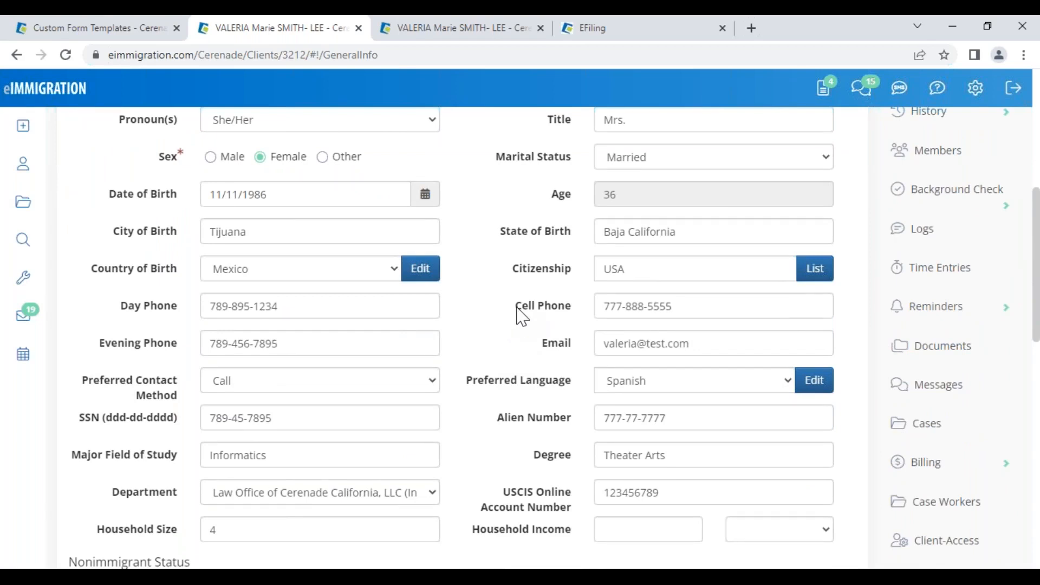
- Review the client's Cell Phone number on General Info
{"action": "left_click_drag", "start_coordinate": [515, 312], "coordinate": [566, 303]}
{"action": "left_click", "coordinate": [666, 305]}
{"action": "left_click_drag", "start_coordinate": [666, 305], "coordinate": [493, 309]}
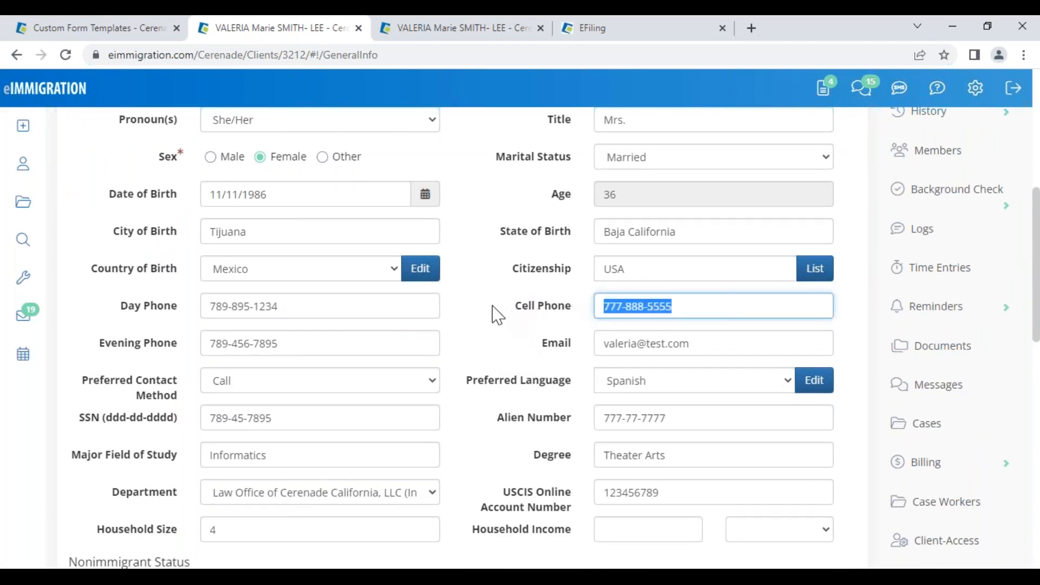
{"action": "scroll", "coordinate": [497, 314], "scroll_direction": "up", "scroll_amount": 7}
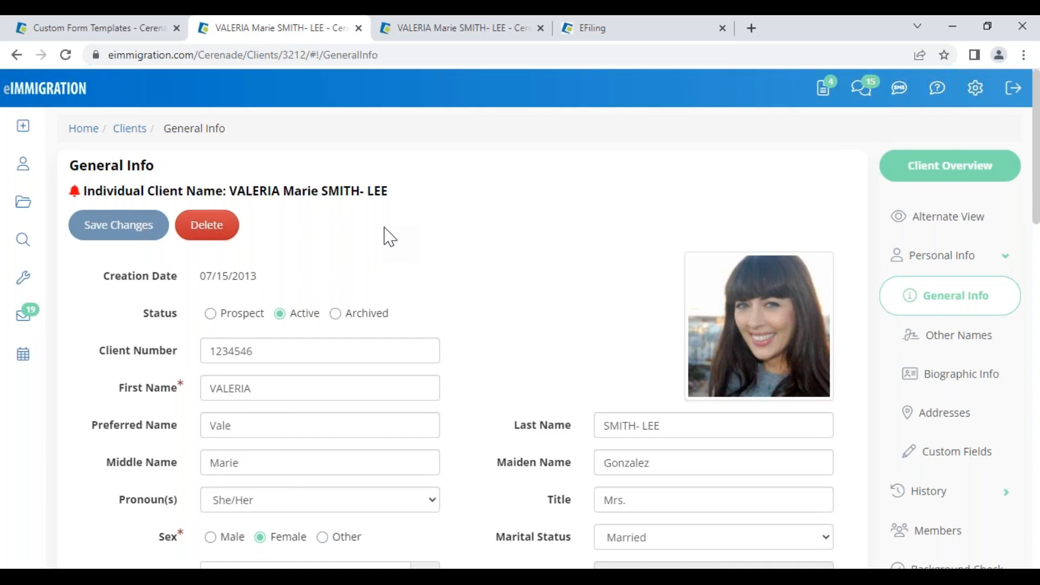
- Check the client's Email address unchanged, then bring up the create-new options menu
{"action": "scroll", "coordinate": [460, 341], "scroll_direction": "down", "scroll_amount": 7}
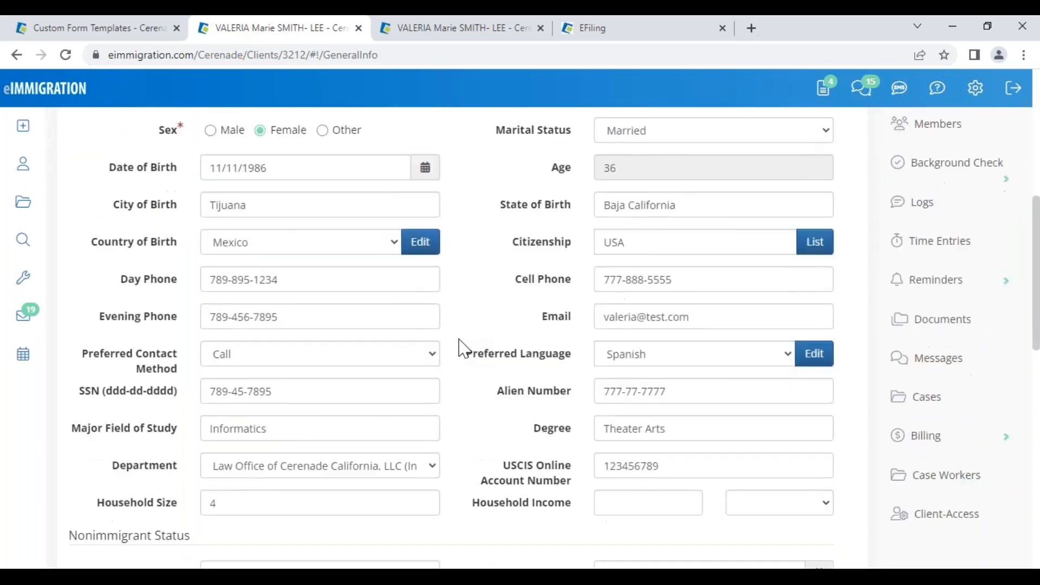
{"action": "scroll", "coordinate": [460, 347], "scroll_direction": "down", "scroll_amount": 1}
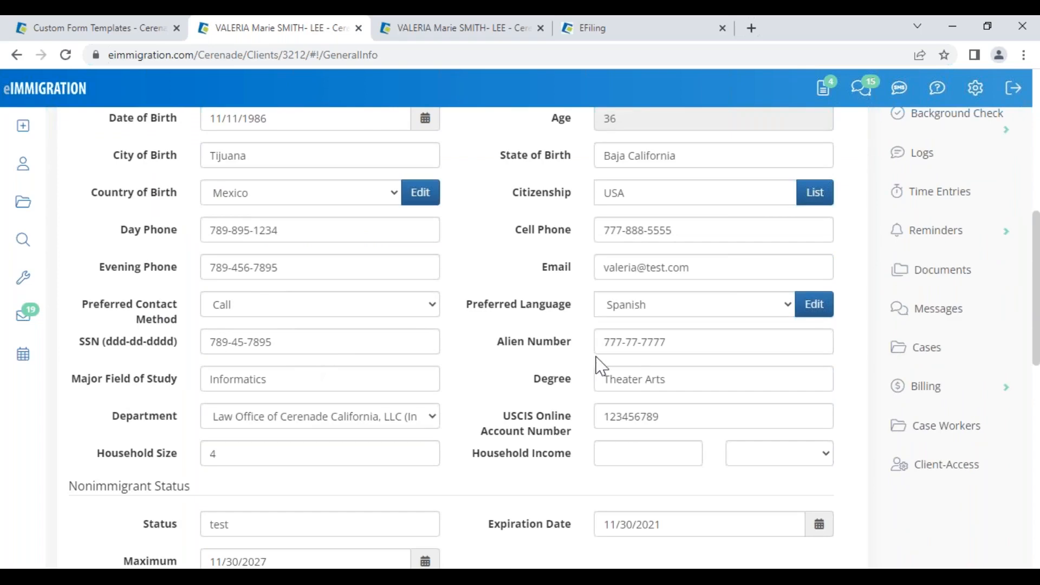
{"action": "triple_click", "coordinate": [694, 262]}
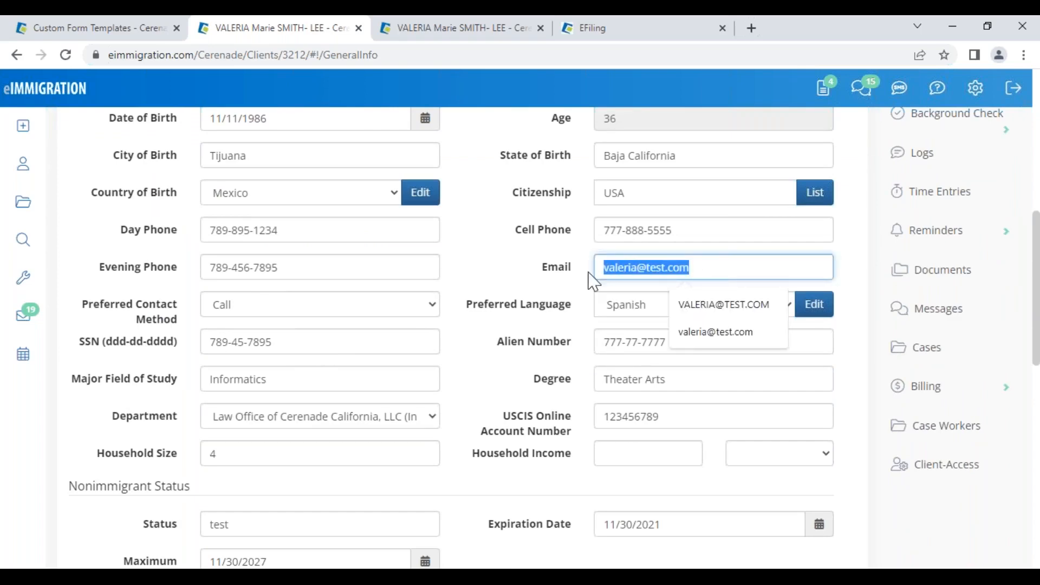
{"action": "left_click", "coordinate": [499, 284]}
{"action": "scroll", "coordinate": [503, 282], "scroll_direction": "up", "scroll_amount": 1}
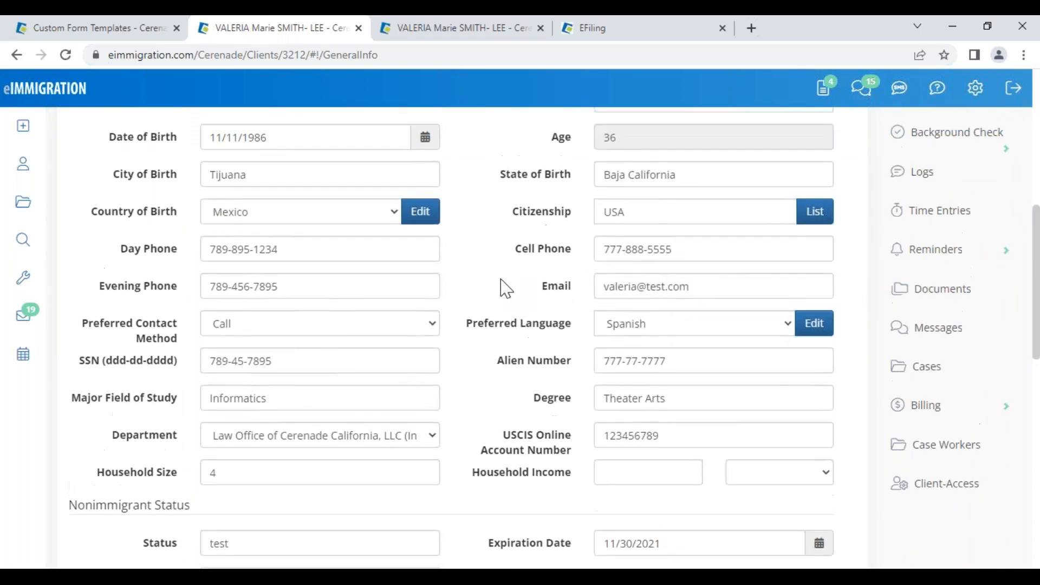
{"action": "scroll", "coordinate": [493, 271], "scroll_direction": "up", "scroll_amount": 8}
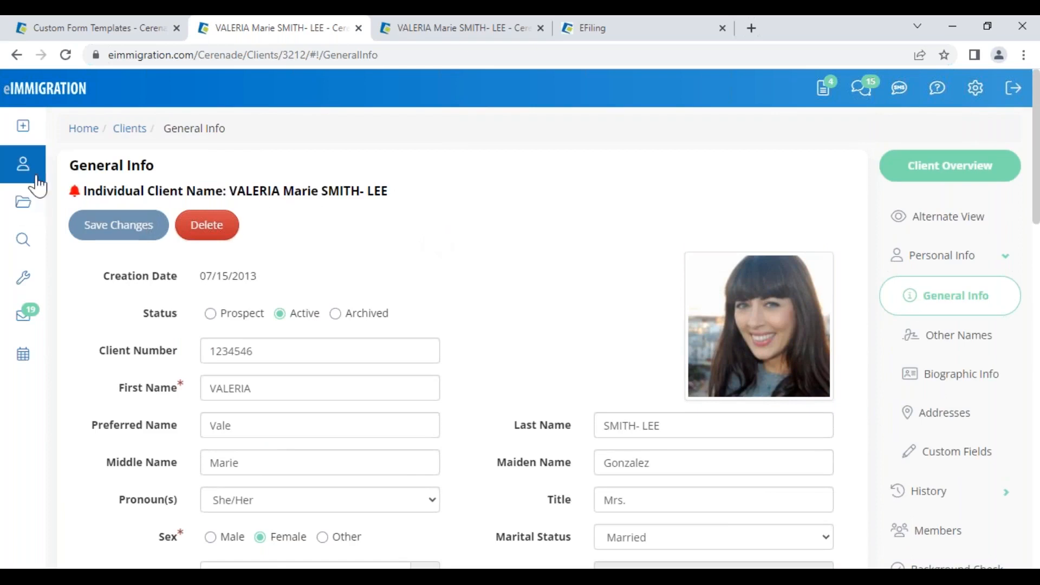
{"action": "left_click", "coordinate": [23, 127]}
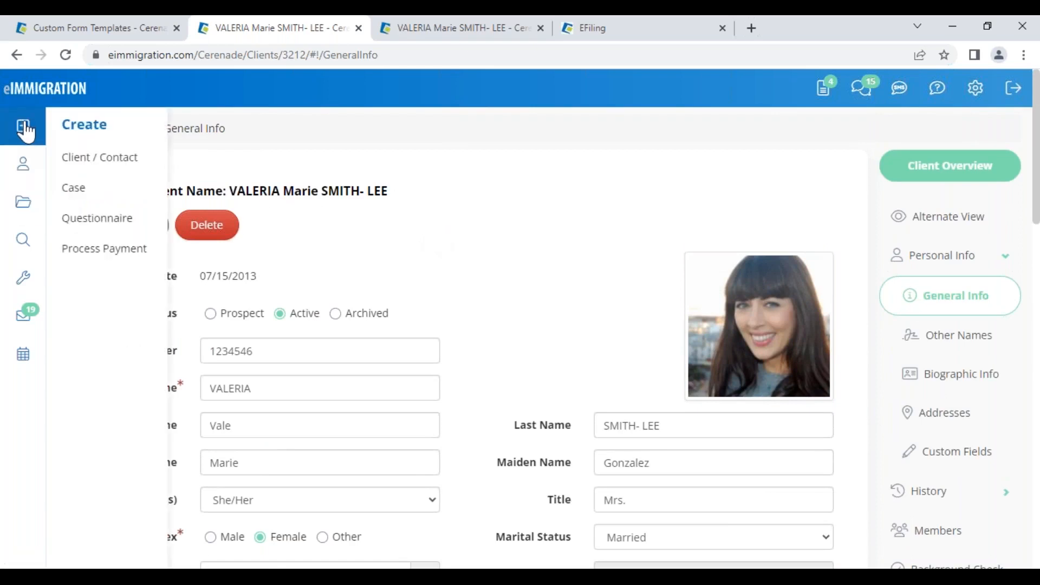
- Start a new questionnaire and choose Anonymous Questionnaire(s) to list existing ones like 'New employee'
{"action": "left_click", "coordinate": [96, 224]}
{"action": "left_click", "coordinate": [196, 195]}
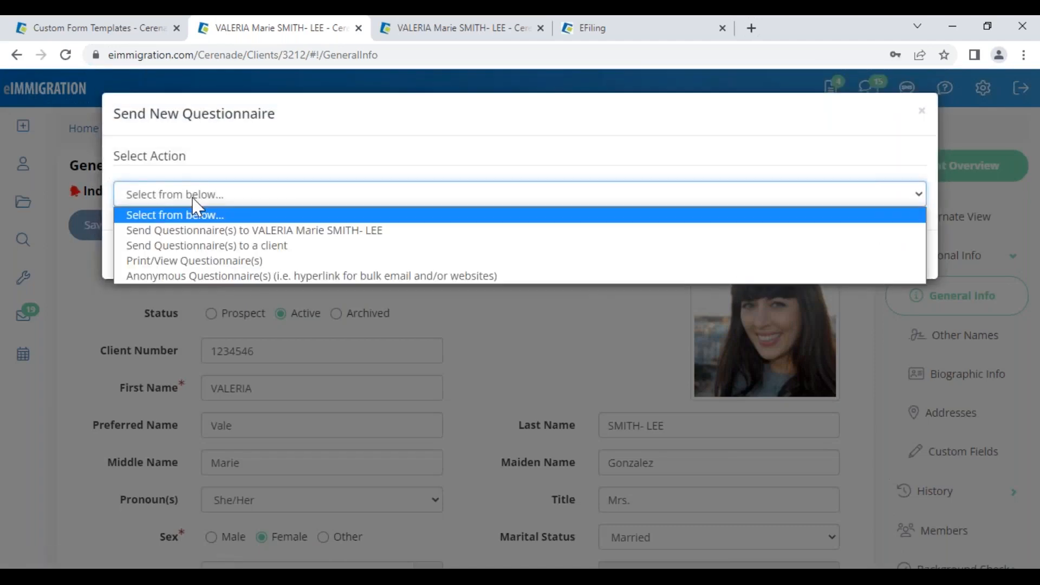
{"action": "left_click", "coordinate": [207, 275]}
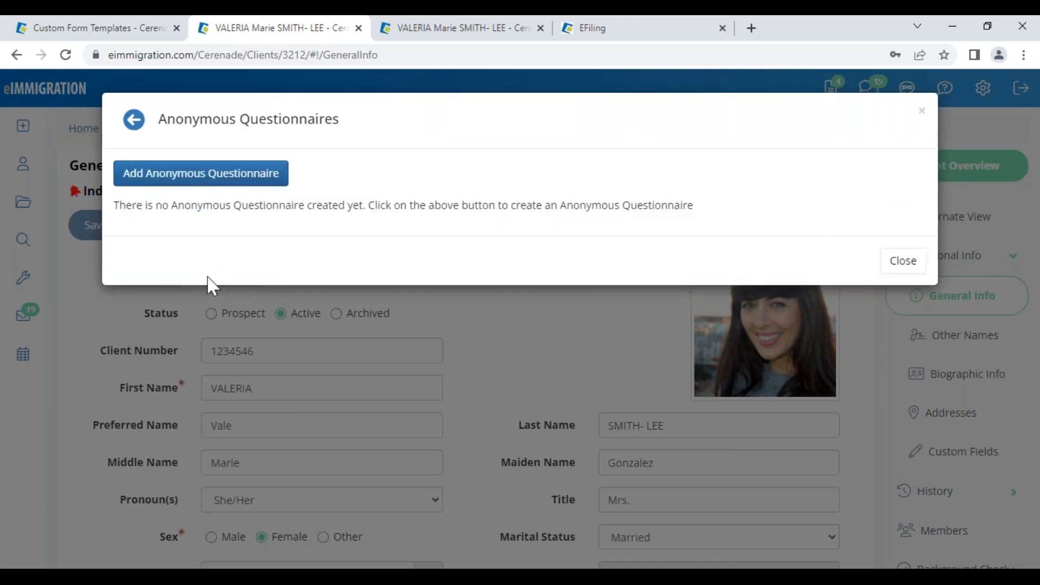
{"action": "left_click_drag", "start_coordinate": [217, 243], "coordinate": [293, 239]}
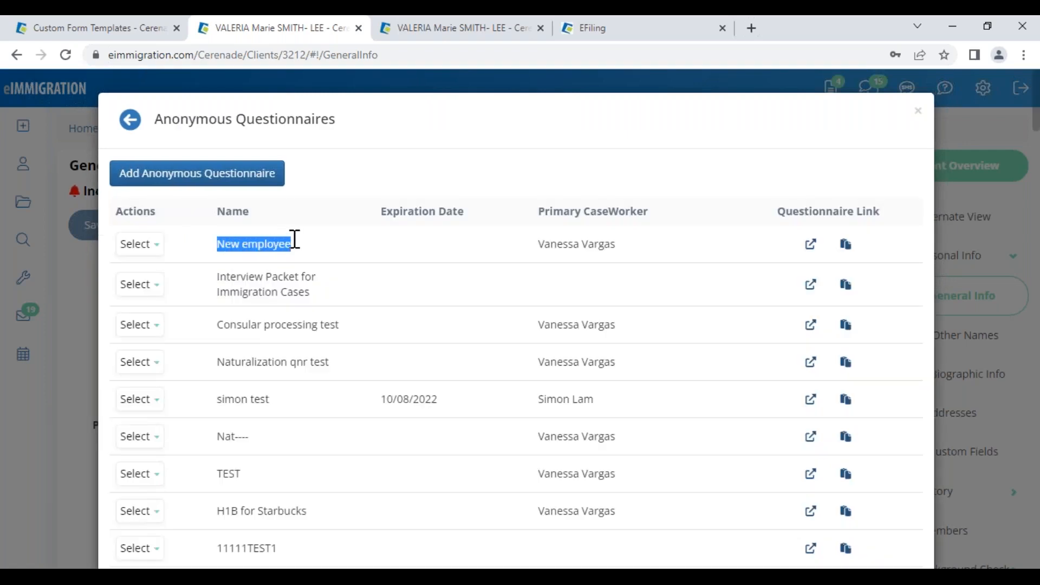
- Preview the New employee questionnaire's public sign-up link, then close the preview tab
{"action": "left_click", "coordinate": [811, 245]}
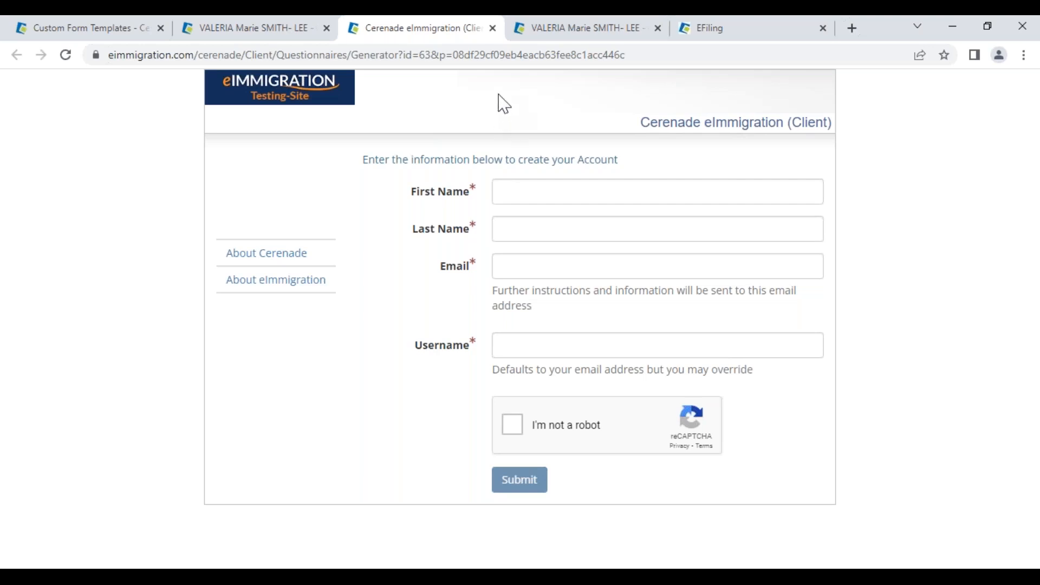
{"action": "left_click", "coordinate": [493, 28]}
{"action": "left_click", "coordinate": [377, 279]}
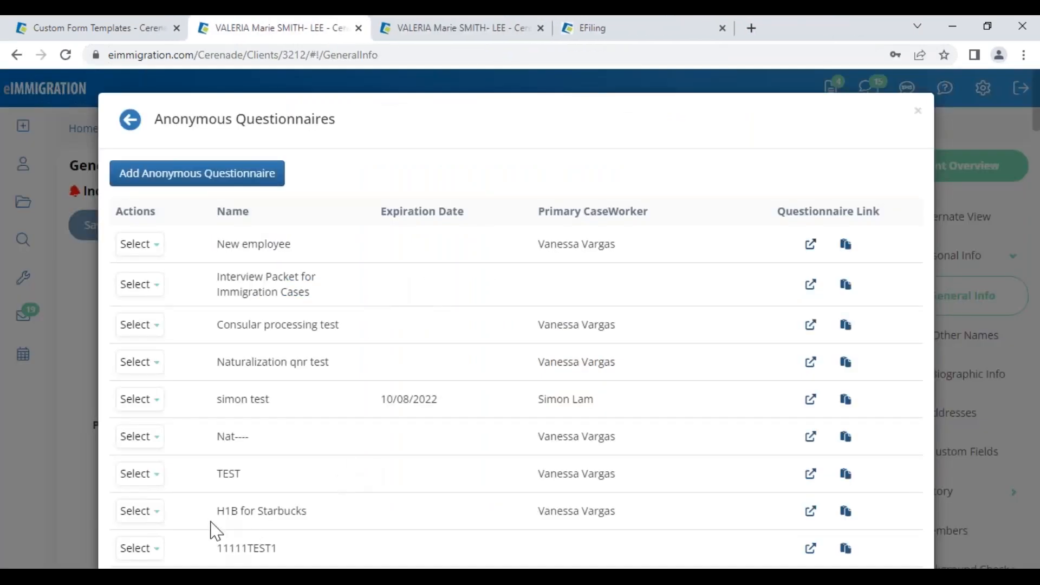
- Look at the H1B for Starbucks entry and close the Anonymous Questionnaires list
{"action": "left_click_drag", "start_coordinate": [210, 520], "coordinate": [325, 527]}
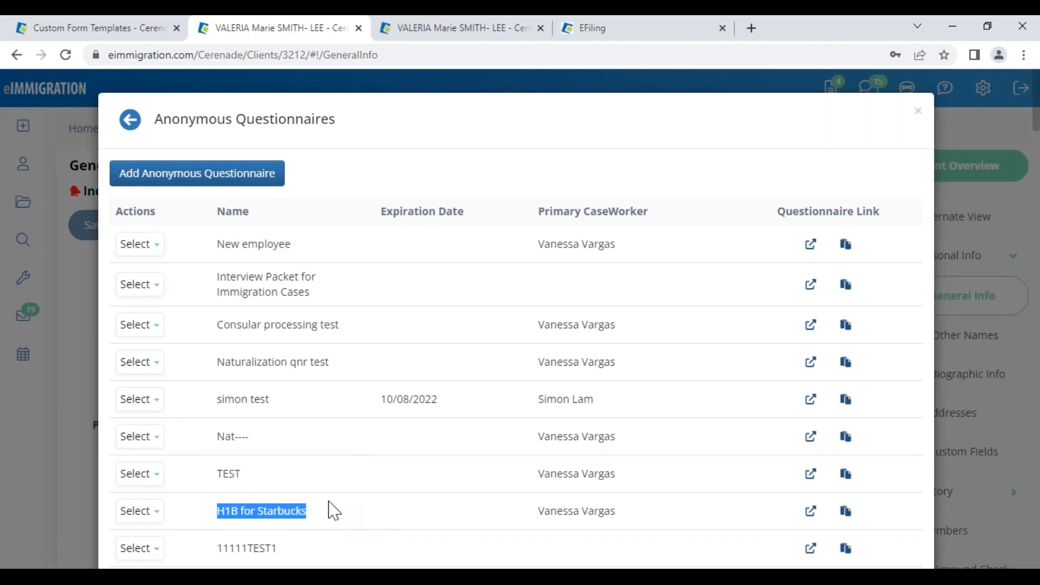
{"action": "left_click", "coordinate": [391, 181]}
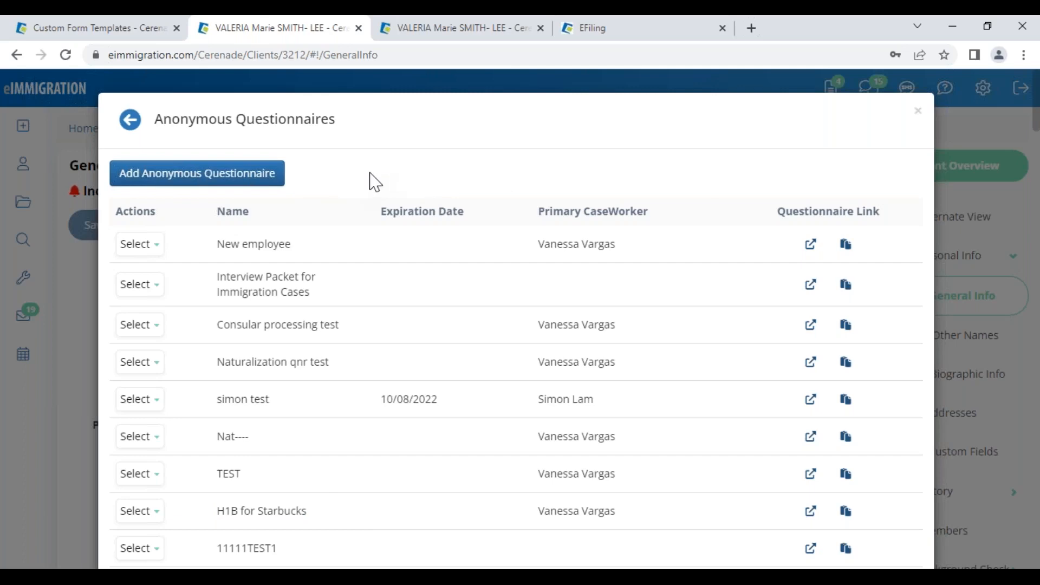
{"action": "left_click", "coordinate": [918, 114]}
{"action": "mouse_move", "coordinate": [33, 144]}
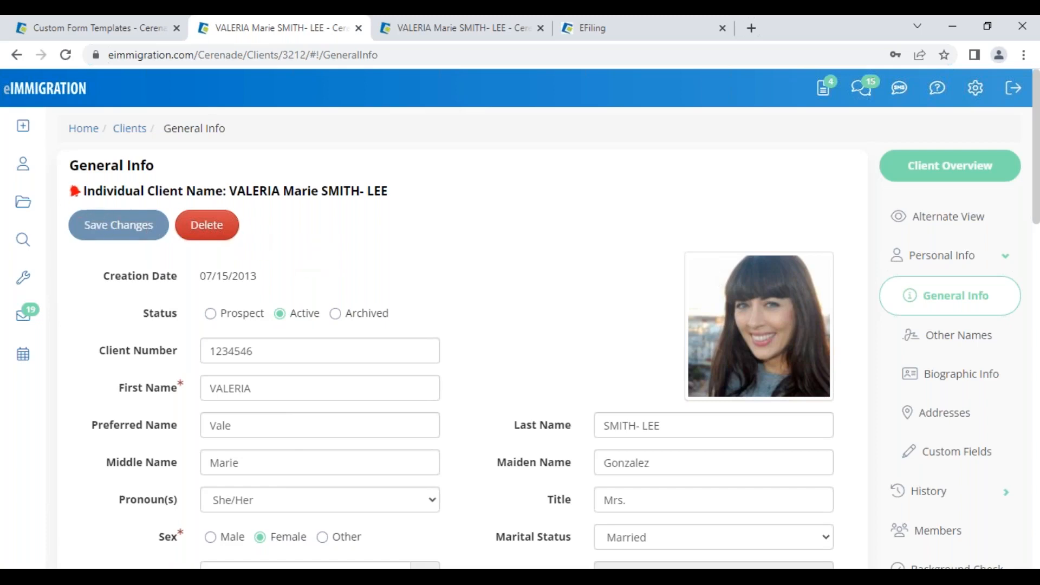
- Start a new questionnaire for this client and choose to send intake forms via passwordless link
{"action": "left_click", "coordinate": [25, 130]}
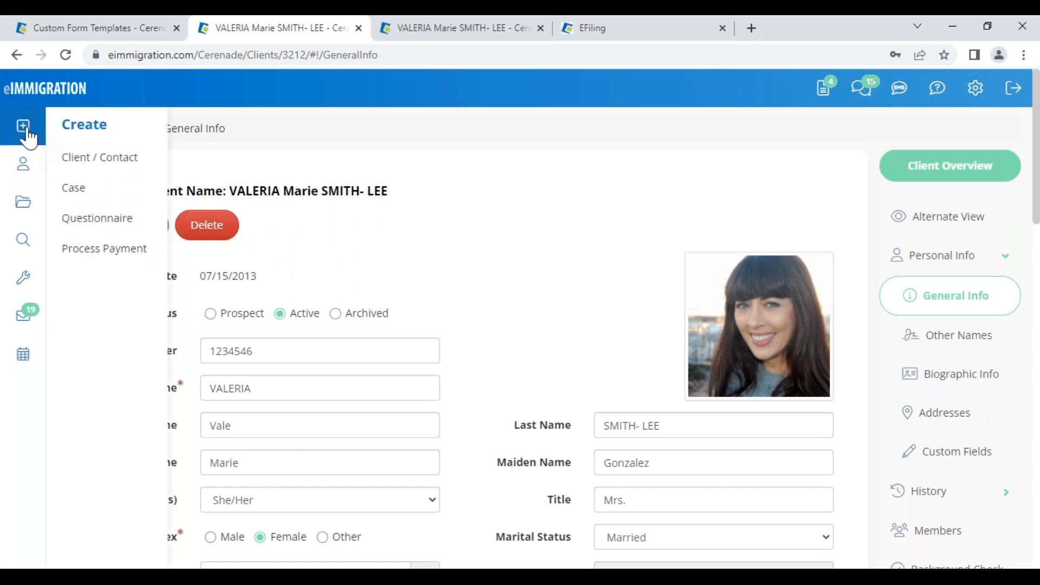
{"action": "left_click", "coordinate": [97, 230]}
{"action": "left_click", "coordinate": [131, 194]}
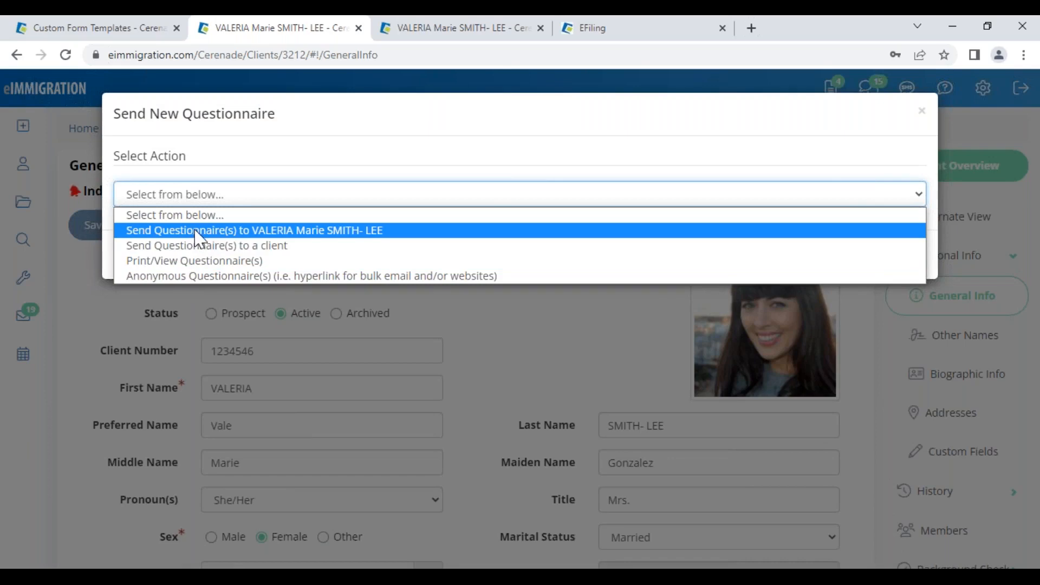
{"action": "left_click", "coordinate": [268, 230]}
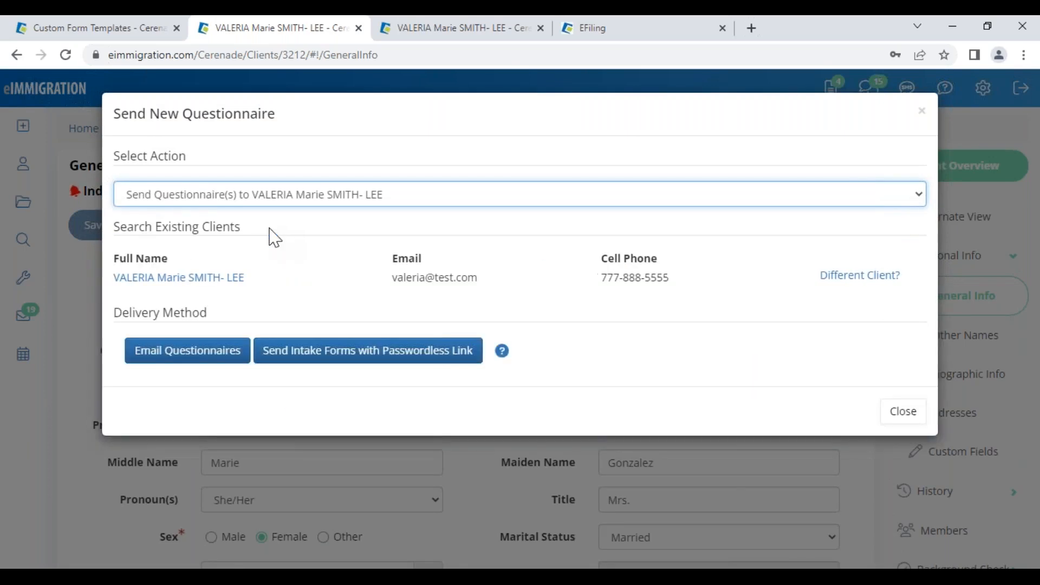
{"action": "left_click_drag", "start_coordinate": [208, 317], "coordinate": [113, 317]}
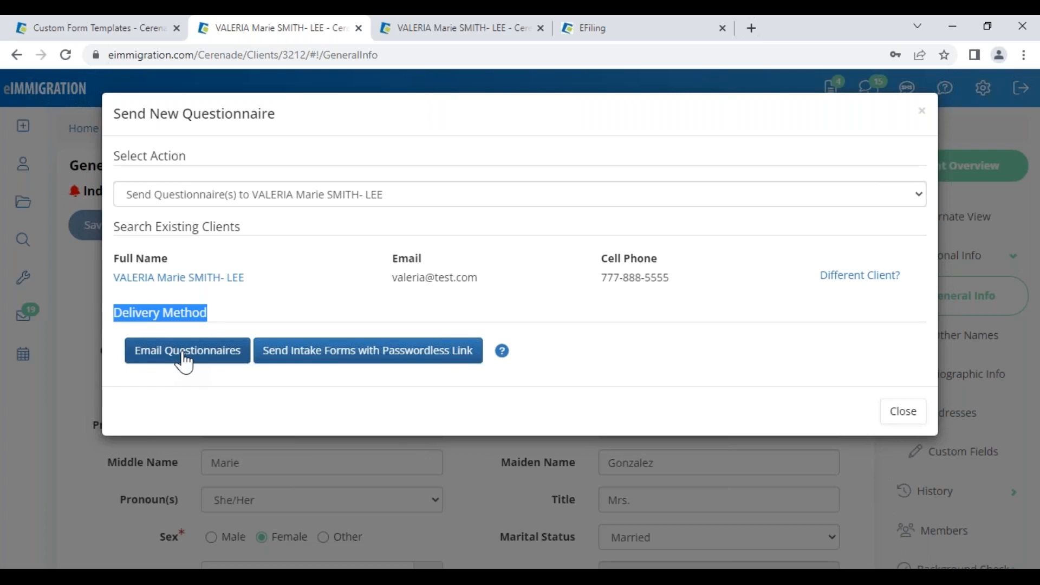
{"action": "left_click", "coordinate": [265, 317]}
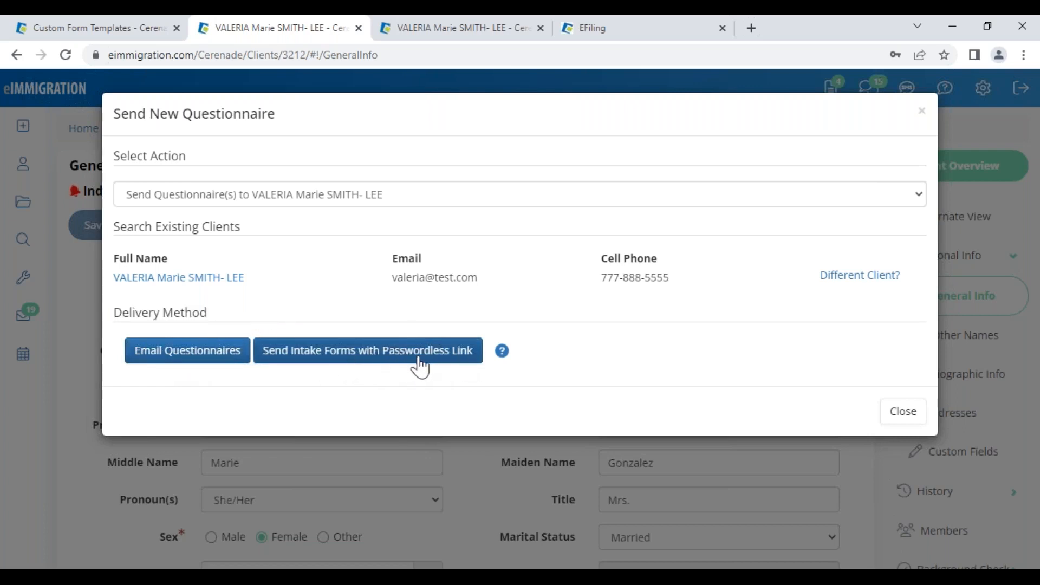
{"action": "left_click", "coordinate": [400, 362]}
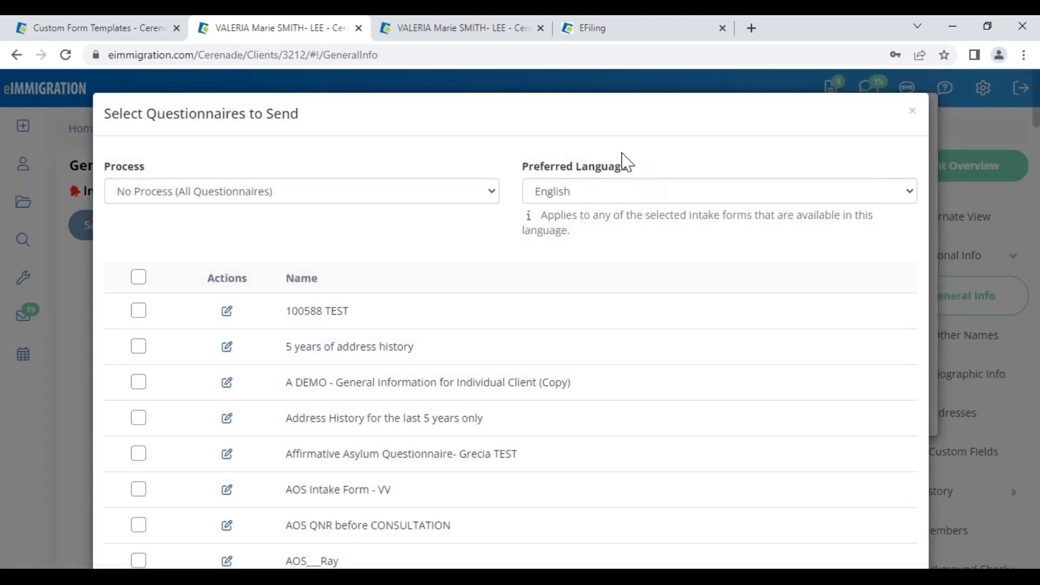
- Set the intake forms' preferred language to Spanish and process to Naturalization/Ciudadania
{"action": "left_click", "coordinate": [580, 202]}
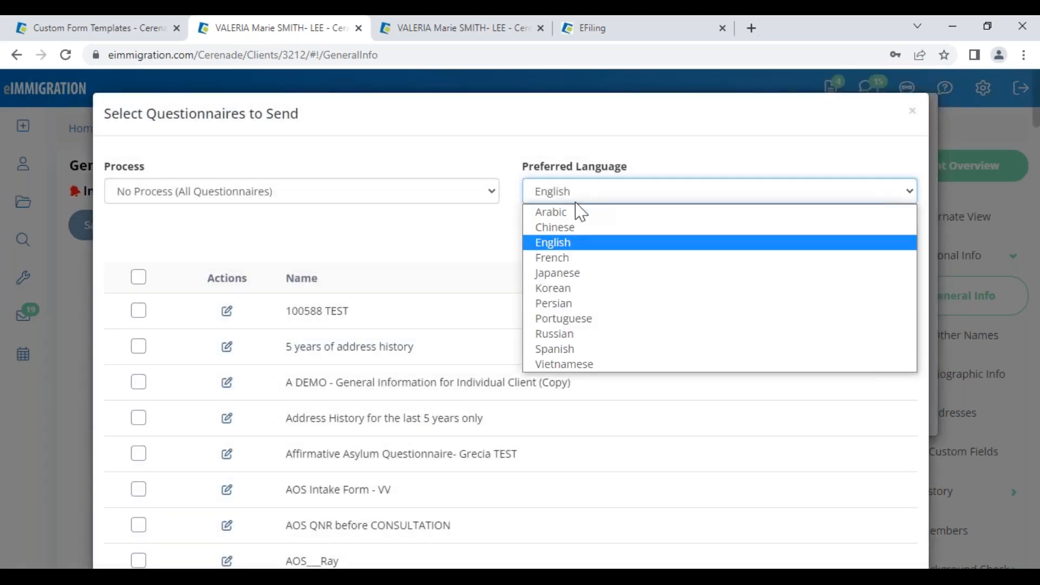
{"action": "left_click", "coordinate": [562, 356]}
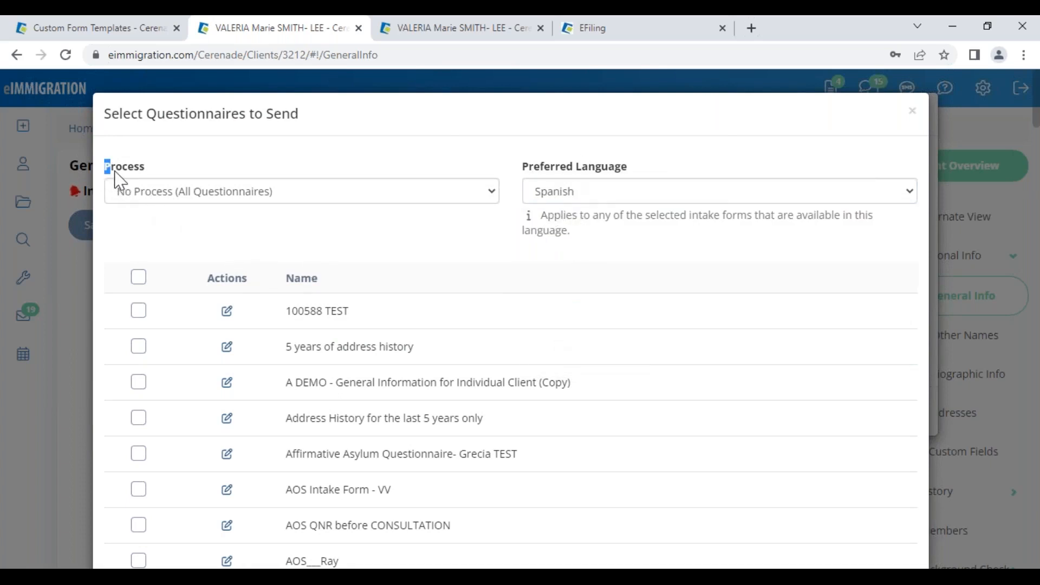
{"action": "left_click_drag", "start_coordinate": [106, 165], "coordinate": [151, 178]}
{"action": "left_click", "coordinate": [173, 195]}
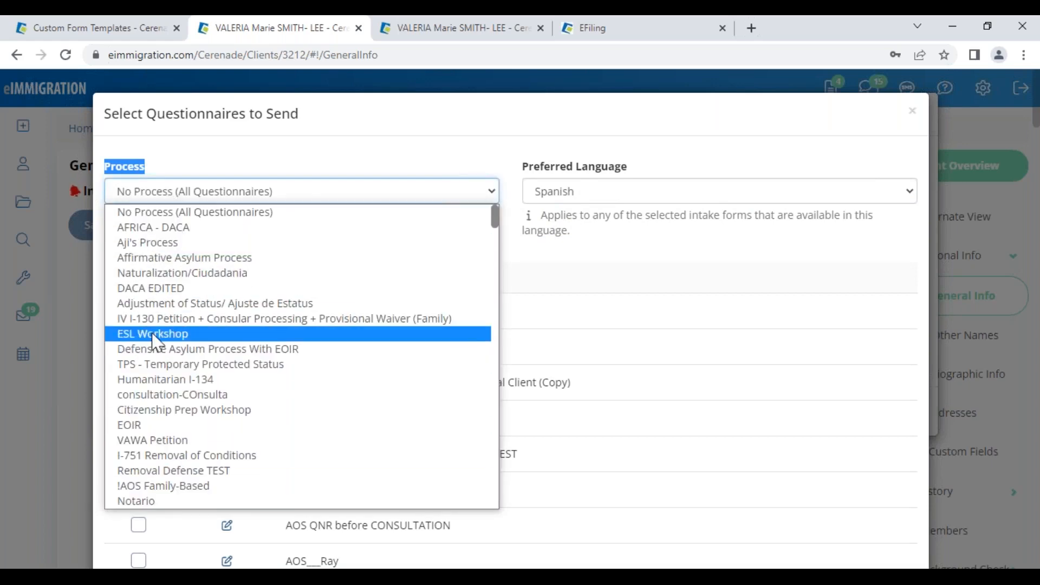
{"action": "left_click", "coordinate": [168, 275]}
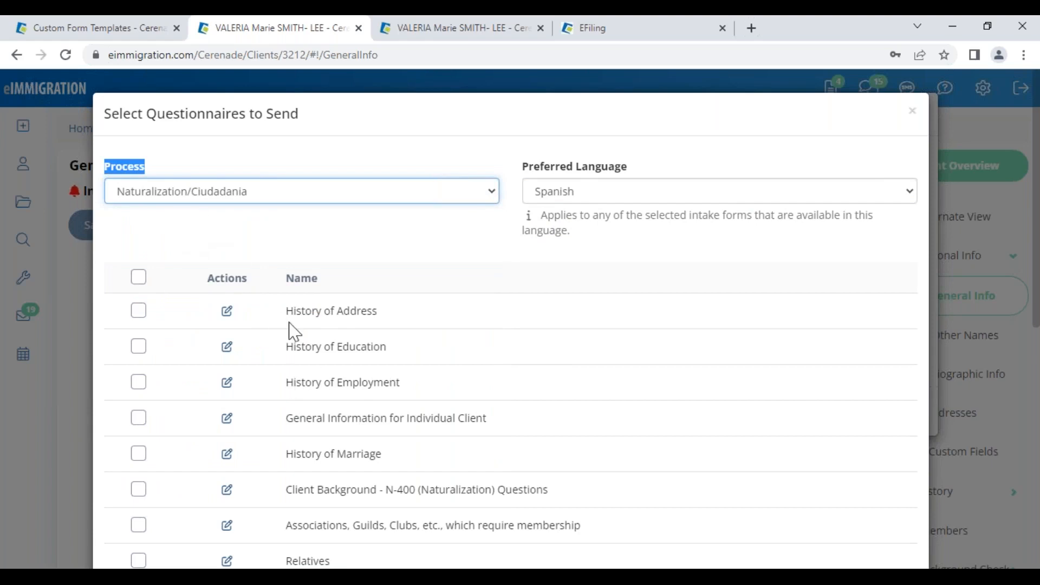
{"action": "left_click", "coordinate": [157, 223]}
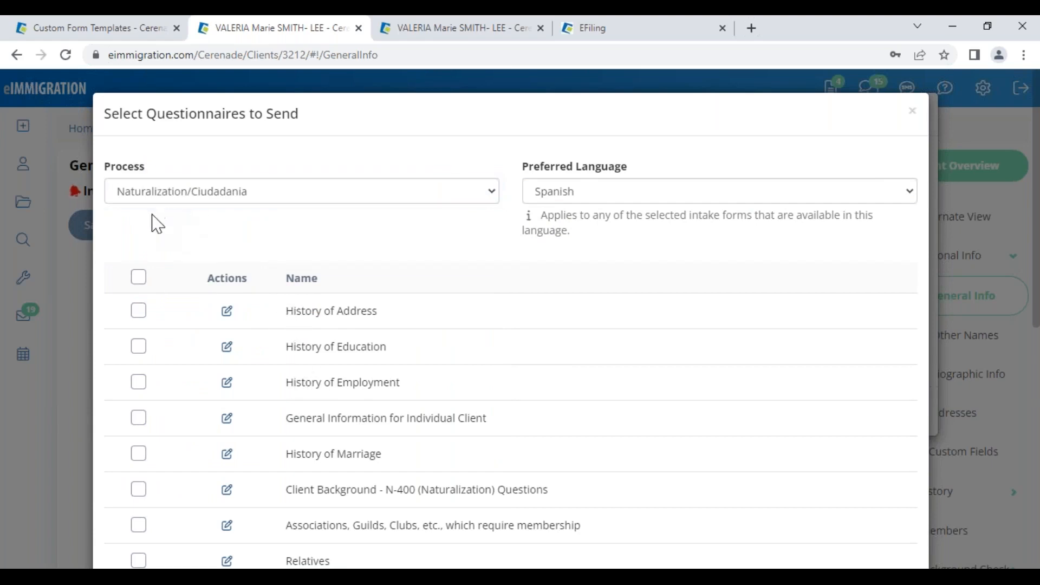
- Check the Affirmative Asylum Process forms, restore Naturalization/Ciudadania, then go to the Administrator home page
{"action": "left_click", "coordinate": [225, 191]}
{"action": "left_click", "coordinate": [187, 258]}
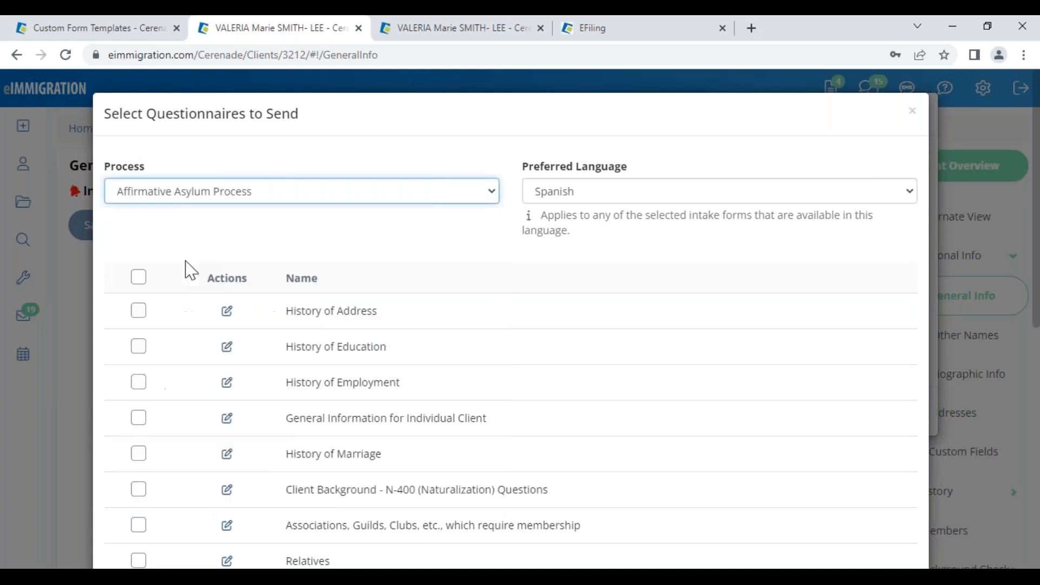
{"action": "left_click_drag", "start_coordinate": [367, 311], "coordinate": [535, 293]}
{"action": "left_click", "coordinate": [254, 197]}
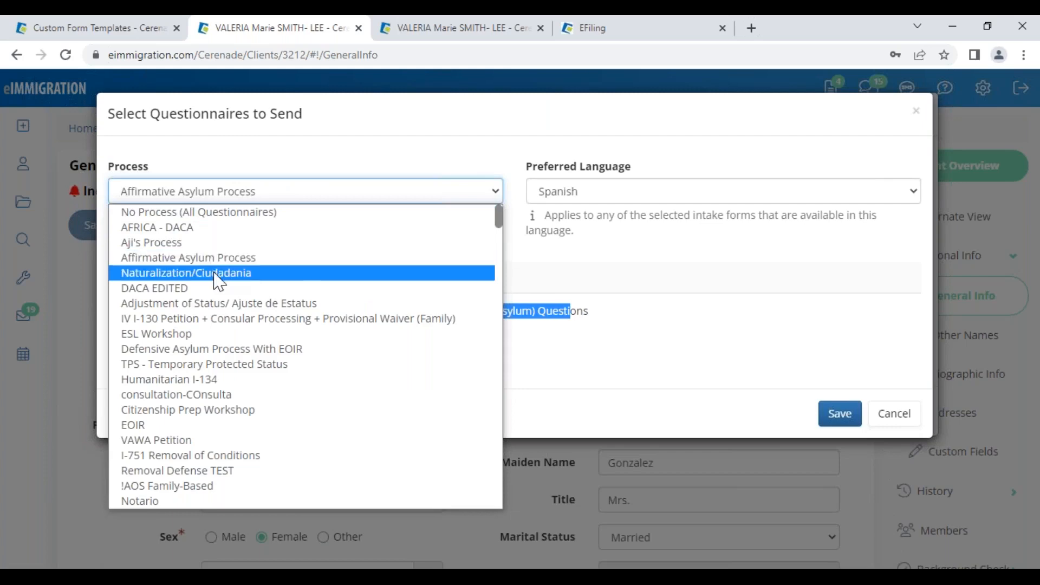
{"action": "left_click", "coordinate": [219, 271]}
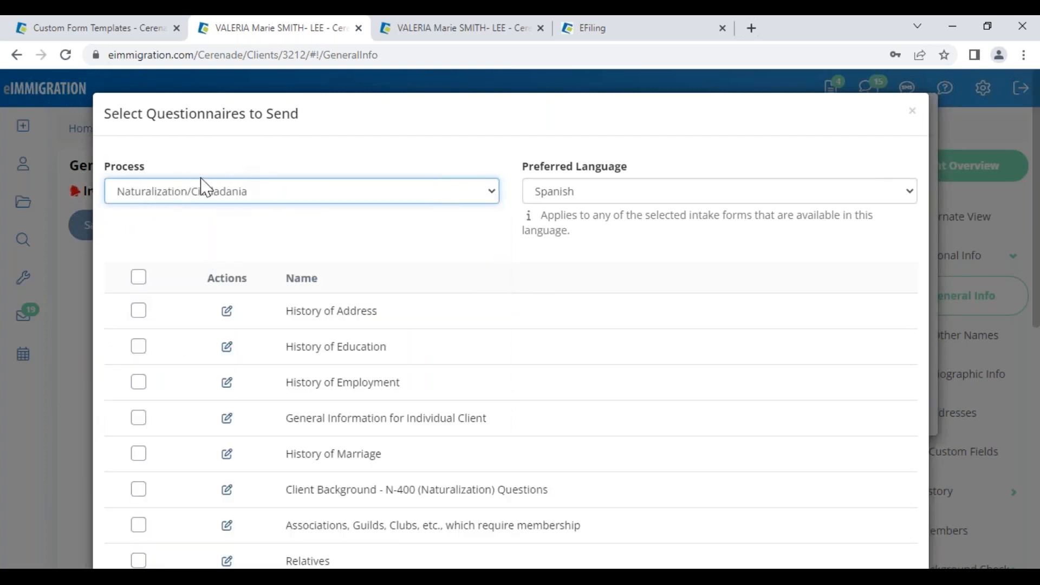
{"action": "left_click", "coordinate": [142, 30]}
{"action": "left_click", "coordinate": [31, 93]}
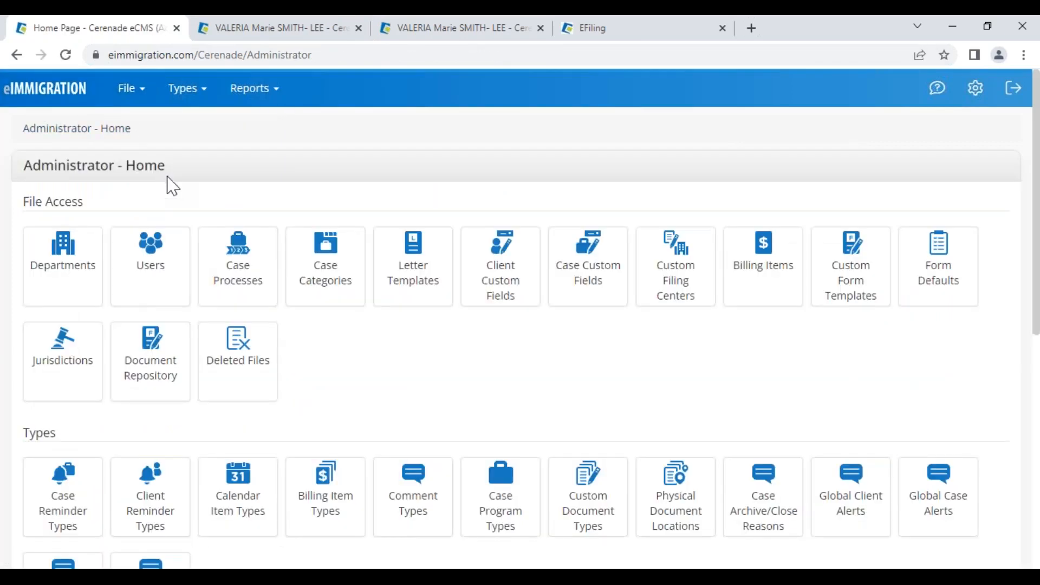
- In Case Processes, open the questionnaires listed for the Affirmative Asylum Process
{"action": "left_click", "coordinate": [247, 293]}
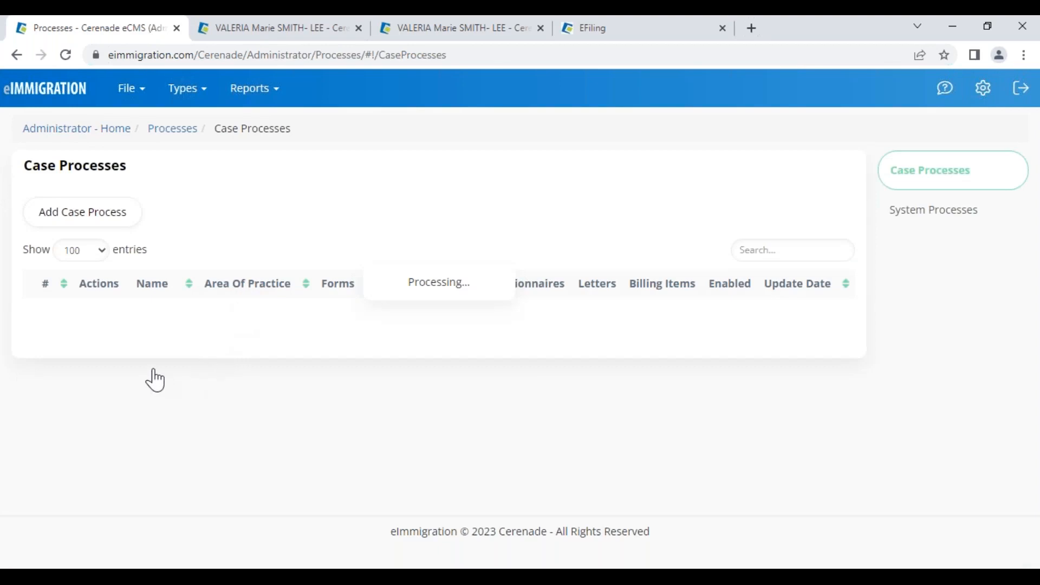
{"action": "left_click_drag", "start_coordinate": [201, 396], "coordinate": [275, 410]}
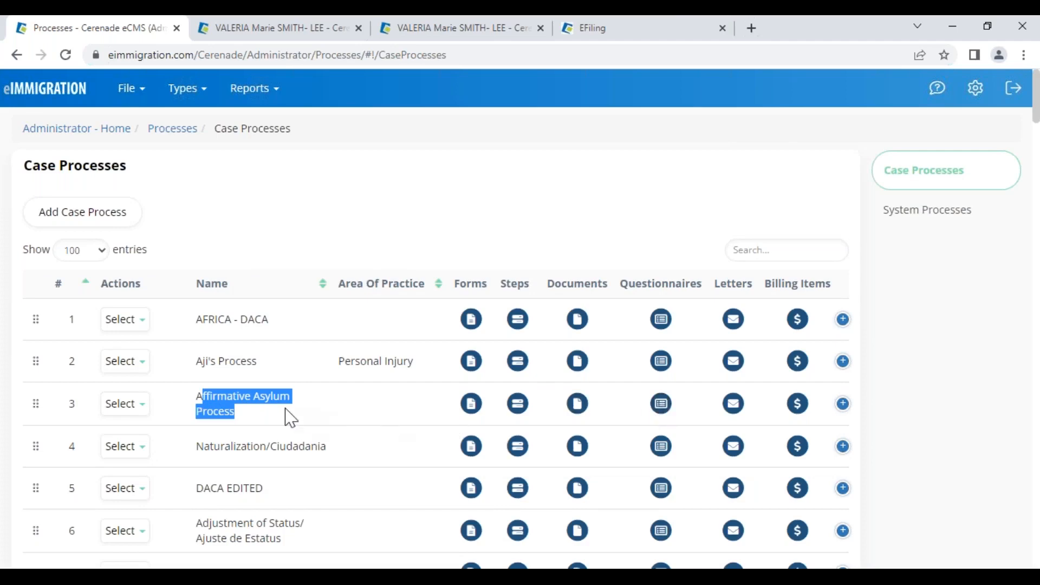
{"action": "left_click_drag", "start_coordinate": [197, 398], "coordinate": [301, 426]}
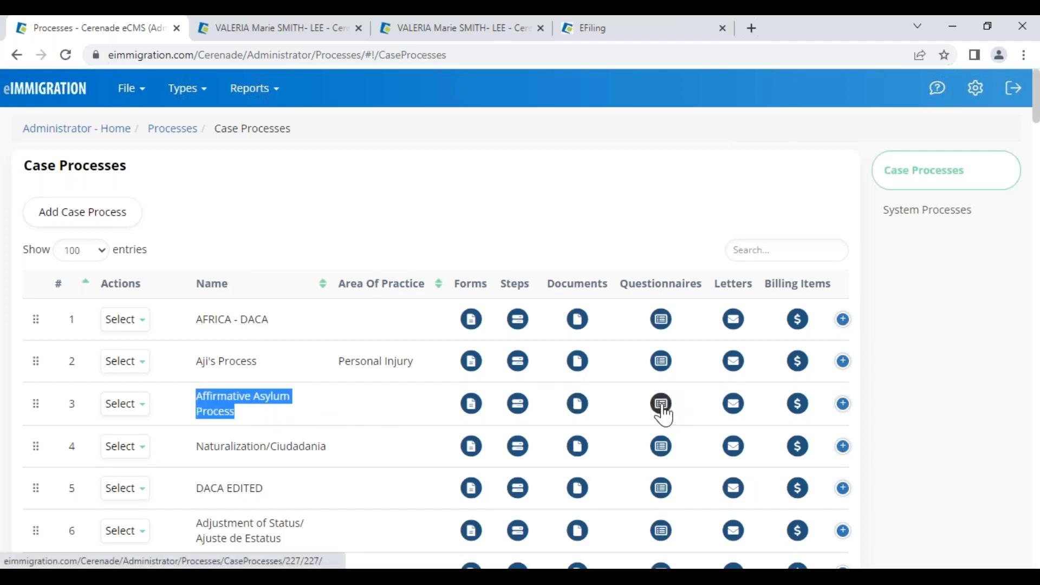
{"action": "left_click_drag", "start_coordinate": [643, 283], "coordinate": [689, 284]}
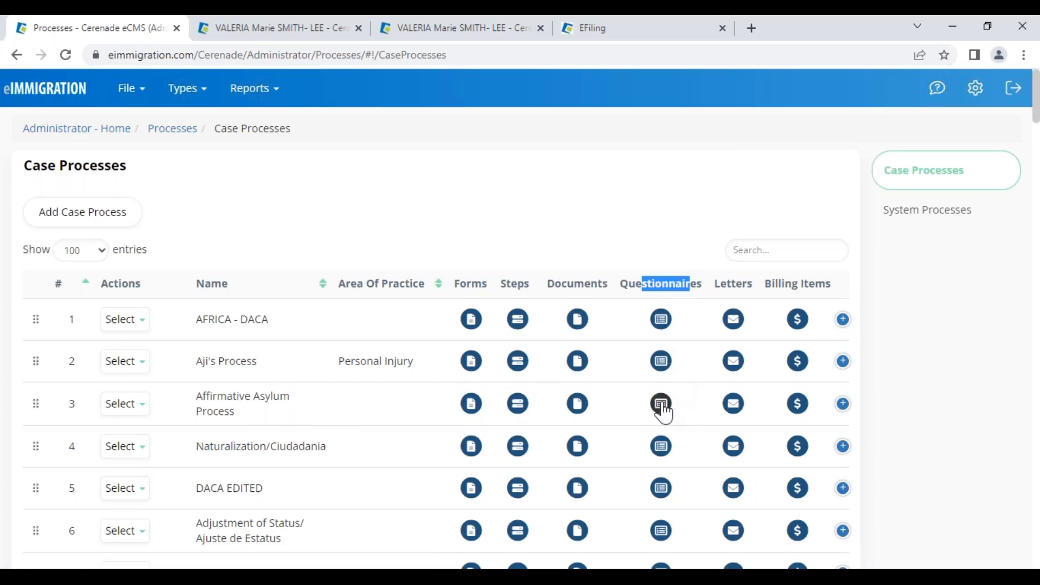
{"action": "left_click", "coordinate": [662, 404]}
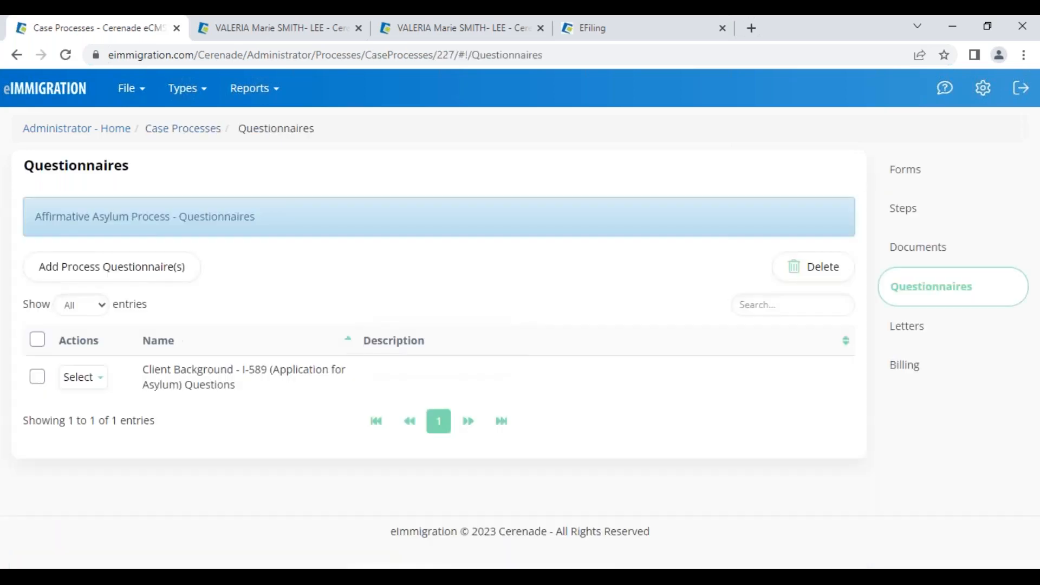
- Start adding questionnaires, show 50 per page, and tick Asylum Intake Form and Biographic Information
{"action": "left_click", "coordinate": [109, 282]}
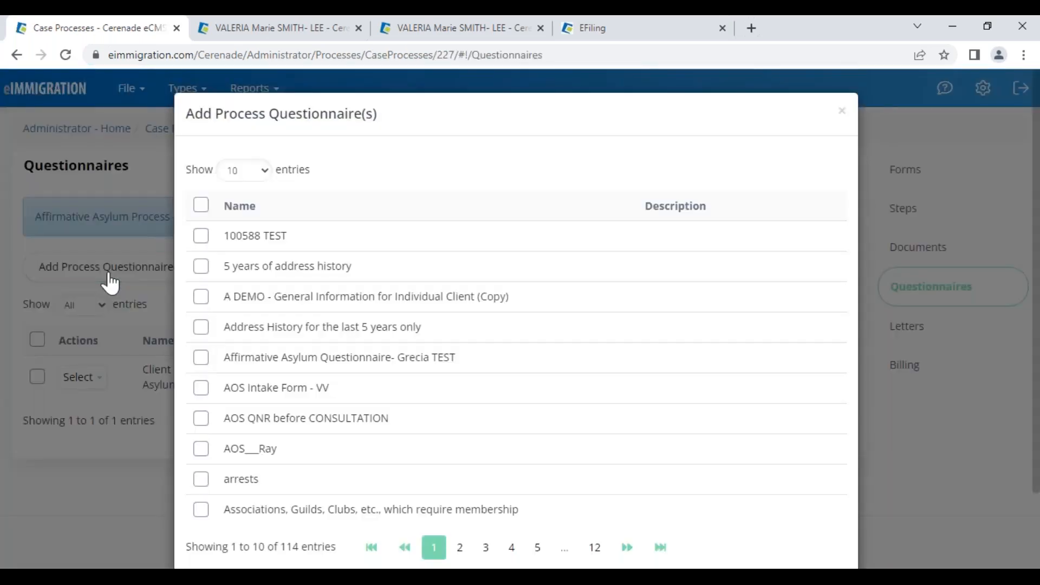
{"action": "left_click", "coordinate": [266, 170]}
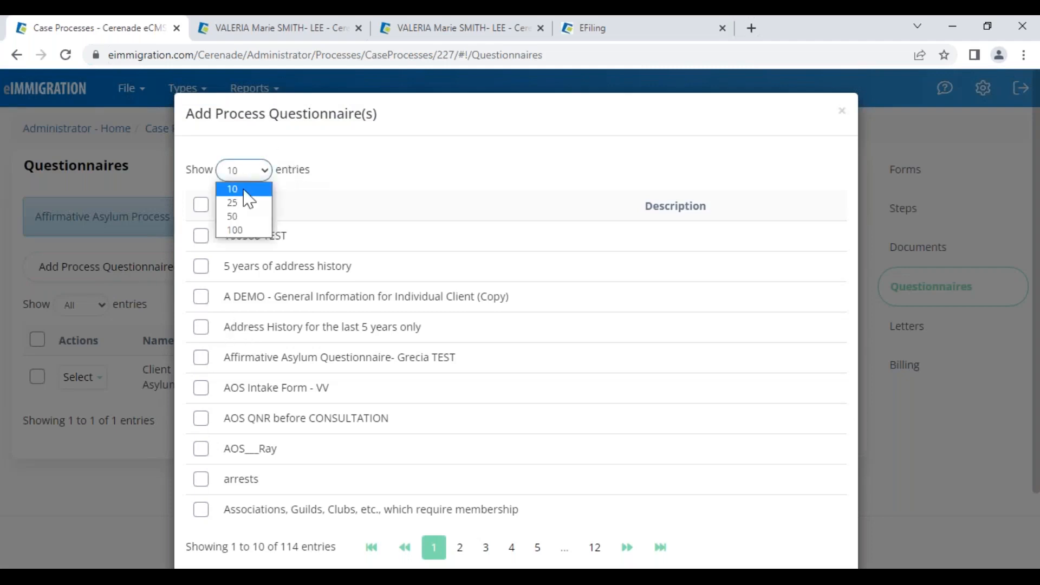
{"action": "left_click", "coordinate": [242, 226]}
{"action": "scroll", "coordinate": [251, 389], "scroll_direction": "down", "scroll_amount": 2}
{"action": "scroll", "coordinate": [251, 388], "scroll_direction": "down", "scroll_amount": 3}
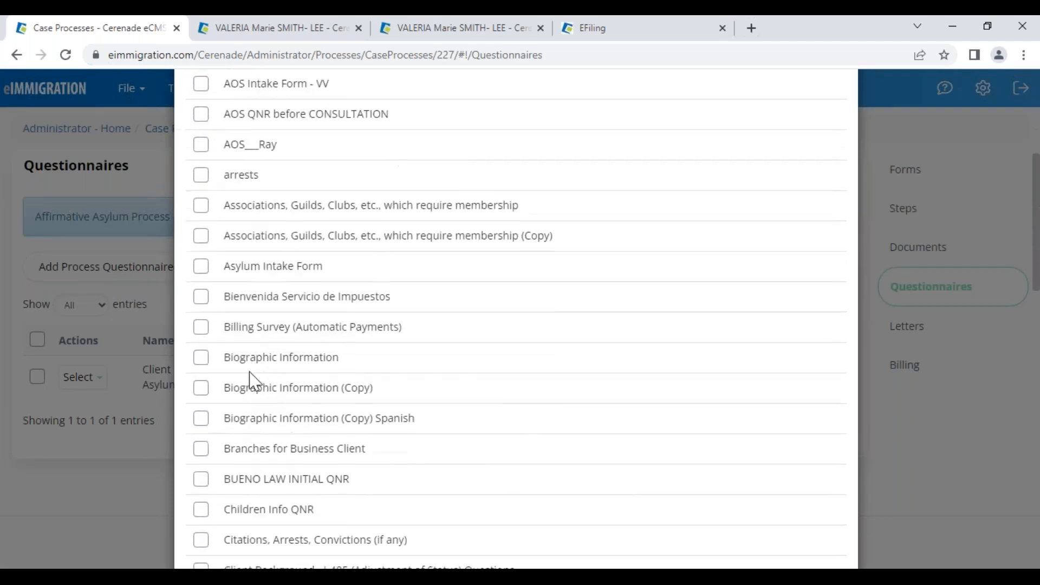
{"action": "left_click", "coordinate": [202, 268]}
{"action": "scroll", "coordinate": [274, 442], "scroll_direction": "down", "scroll_amount": 3}
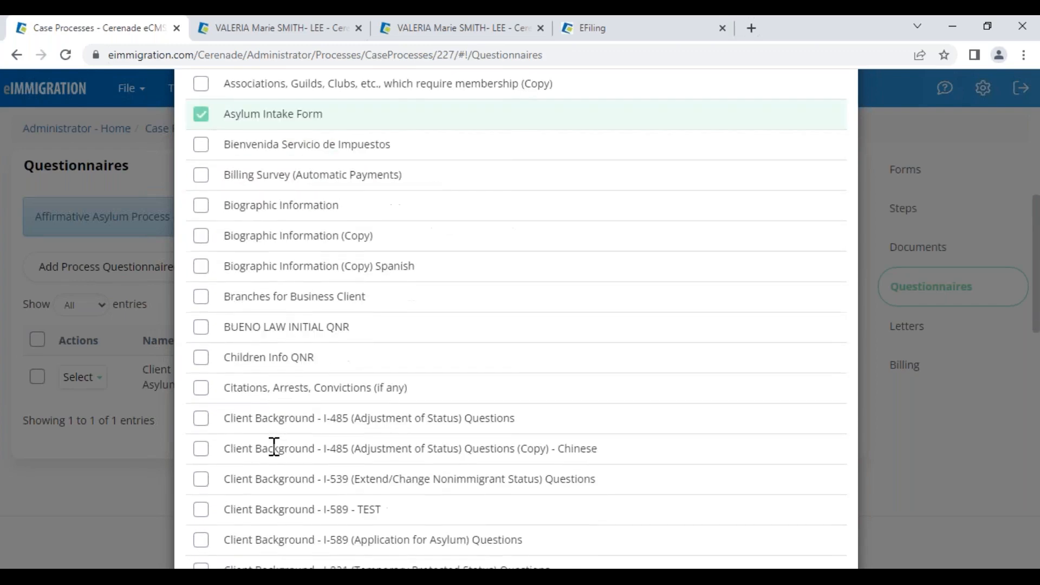
{"action": "left_click", "coordinate": [200, 204]}
- Tick the History of Address, Education, Employment, International Travel, Marriage and General Information forms, then add them
{"action": "scroll", "coordinate": [225, 423], "scroll_direction": "down", "scroll_amount": 5}
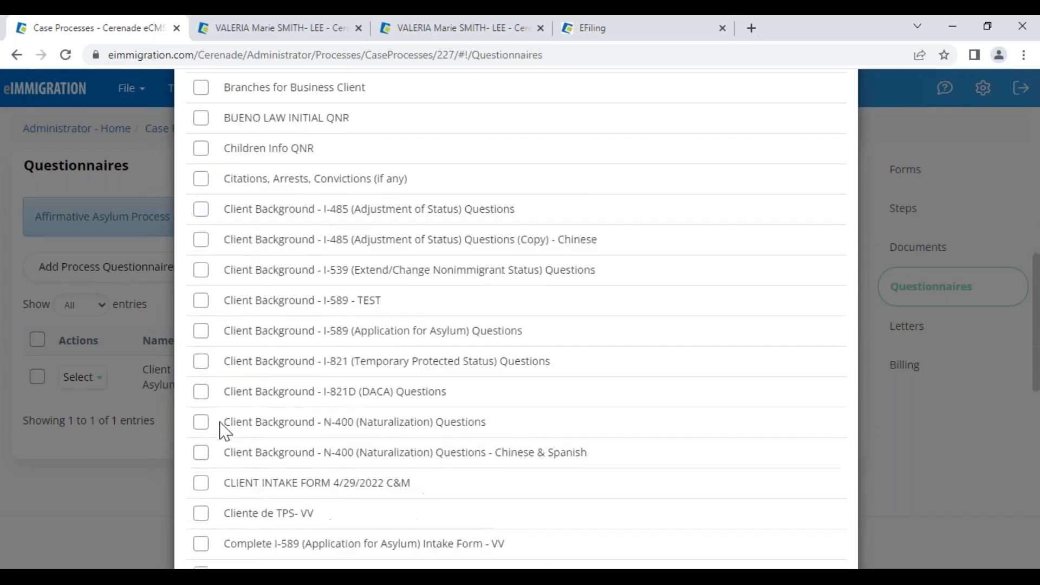
{"action": "scroll", "coordinate": [225, 431], "scroll_direction": "down", "scroll_amount": 5}
{"action": "scroll", "coordinate": [222, 431], "scroll_direction": "down", "scroll_amount": 5}
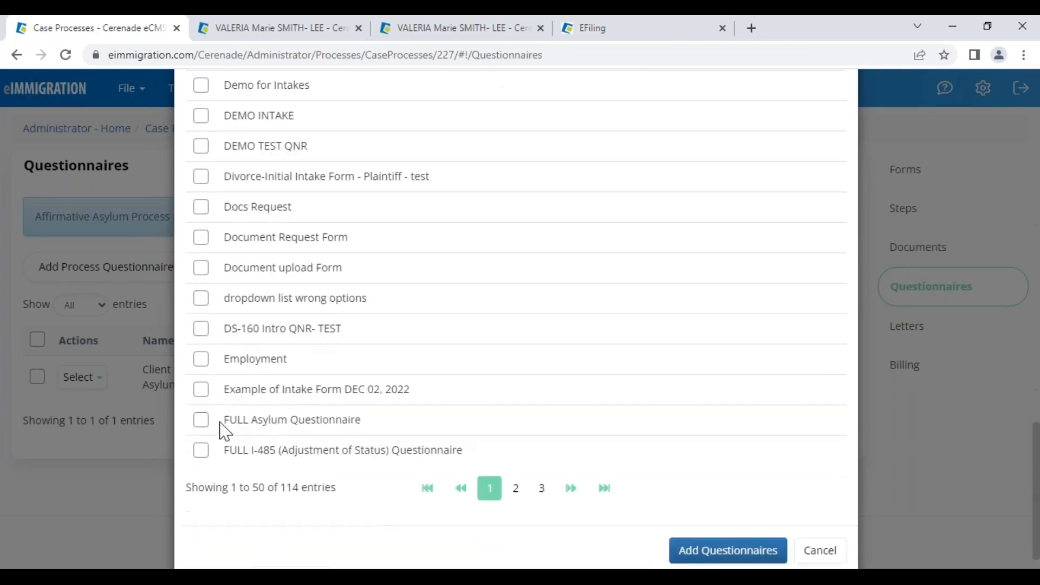
{"action": "left_click", "coordinate": [515, 471]}
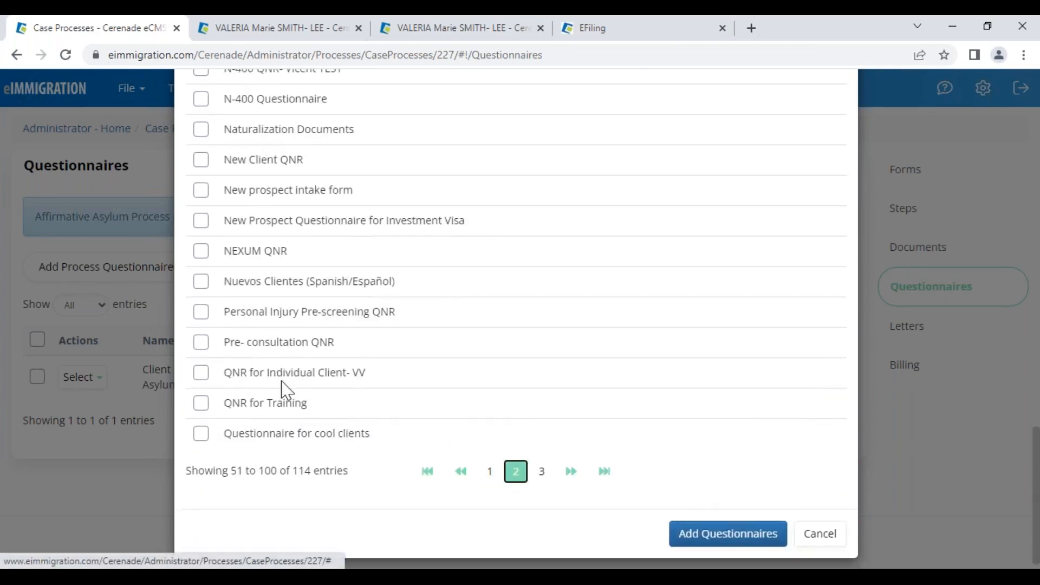
{"action": "scroll", "coordinate": [260, 249], "scroll_direction": "up", "scroll_amount": 6}
{"action": "scroll", "coordinate": [516, 318], "scroll_direction": "up", "scroll_amount": 9}
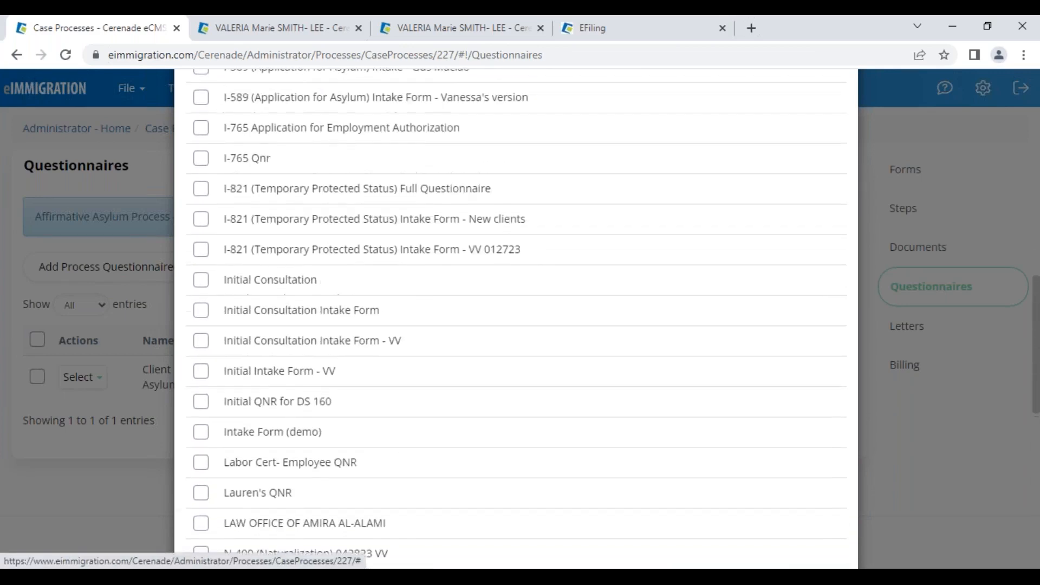
{"action": "scroll", "coordinate": [204, 181], "scroll_direction": "up", "scroll_amount": 2}
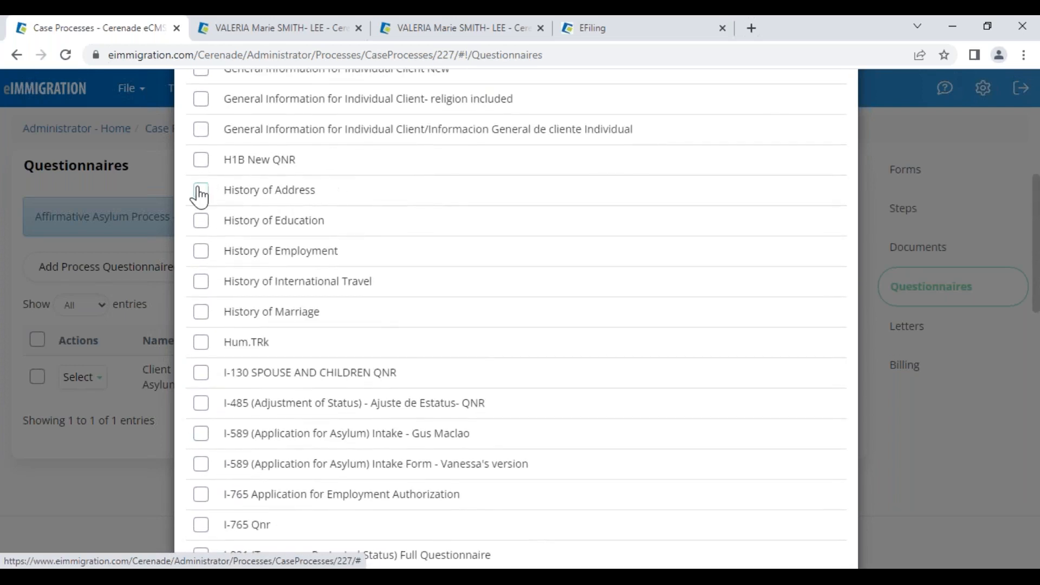
{"action": "left_click", "coordinate": [200, 190]}
{"action": "left_click", "coordinate": [200, 222]}
{"action": "left_click", "coordinate": [201, 250]}
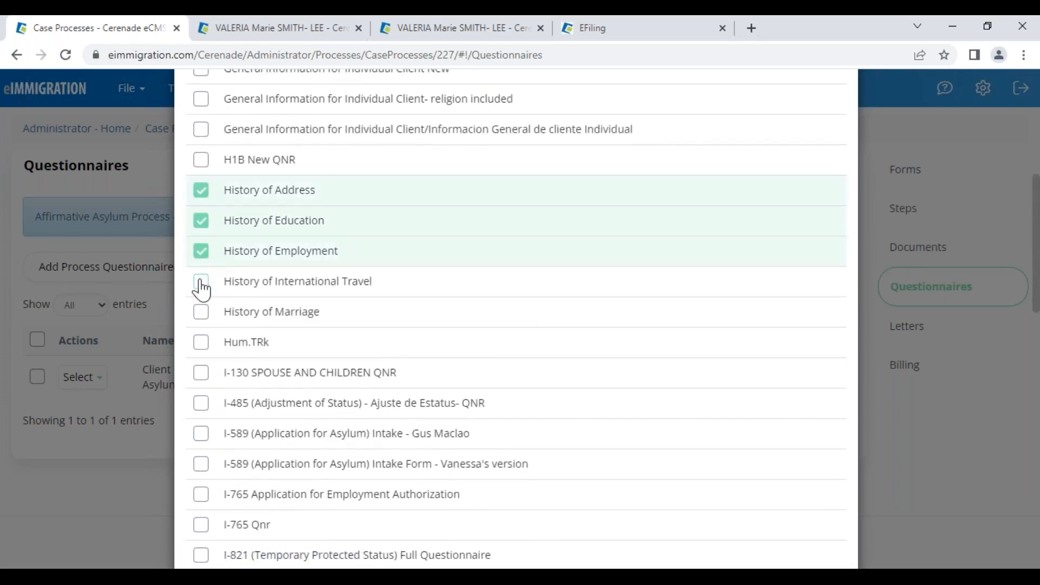
{"action": "left_click", "coordinate": [202, 281]}
{"action": "left_click", "coordinate": [203, 312]}
{"action": "scroll", "coordinate": [209, 314], "scroll_direction": "up", "scroll_amount": 4}
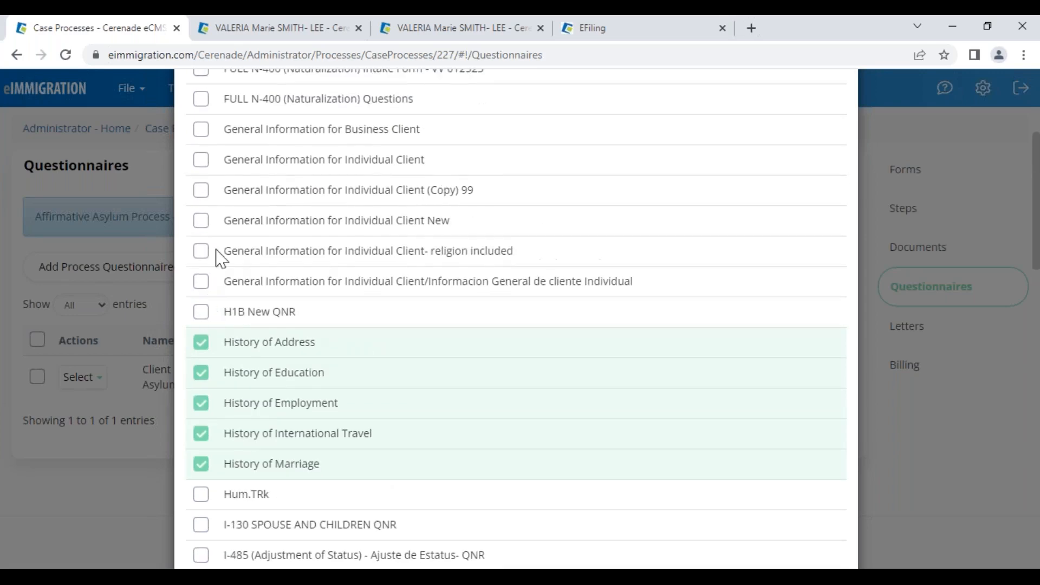
{"action": "left_click", "coordinate": [204, 161]}
{"action": "scroll", "coordinate": [670, 367], "scroll_direction": "down", "scroll_amount": 15}
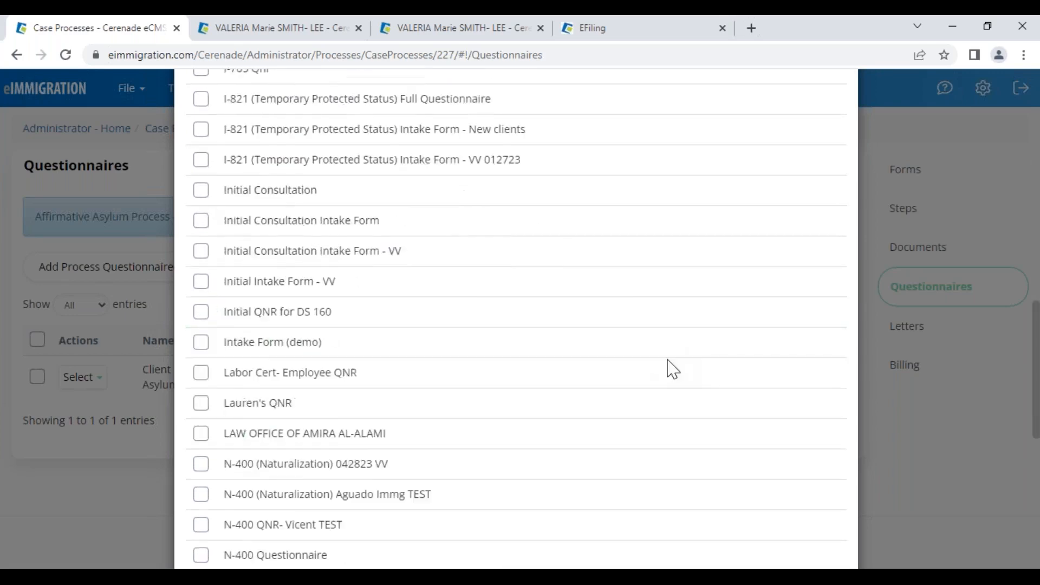
{"action": "left_click", "coordinate": [727, 521]}
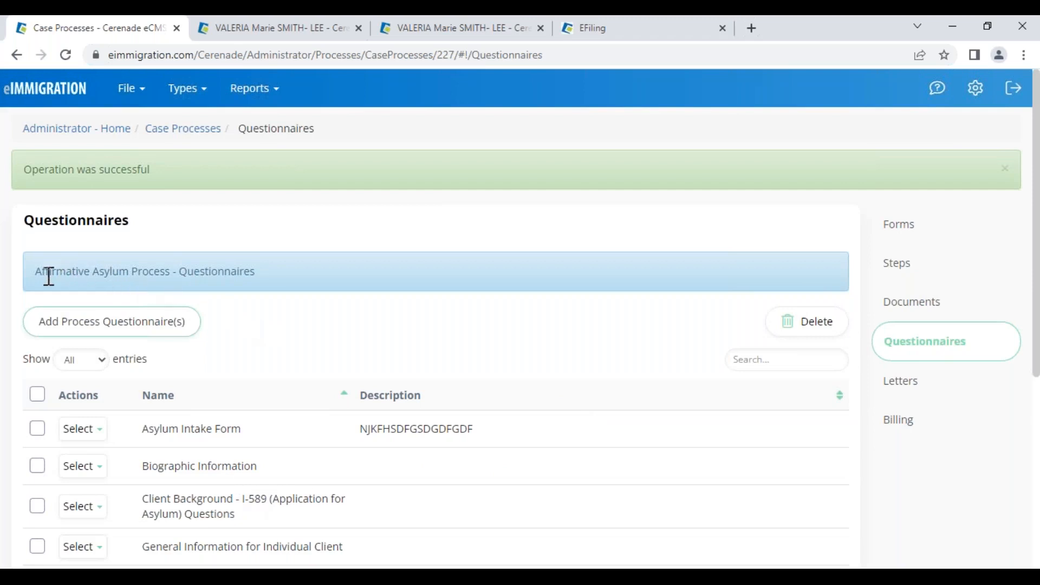
- Review the updated Affirmative Asylum Process questionnaire list and return to the client's record
{"action": "left_click_drag", "start_coordinate": [49, 276], "coordinate": [186, 278]}
{"action": "left_click", "coordinate": [322, 334]}
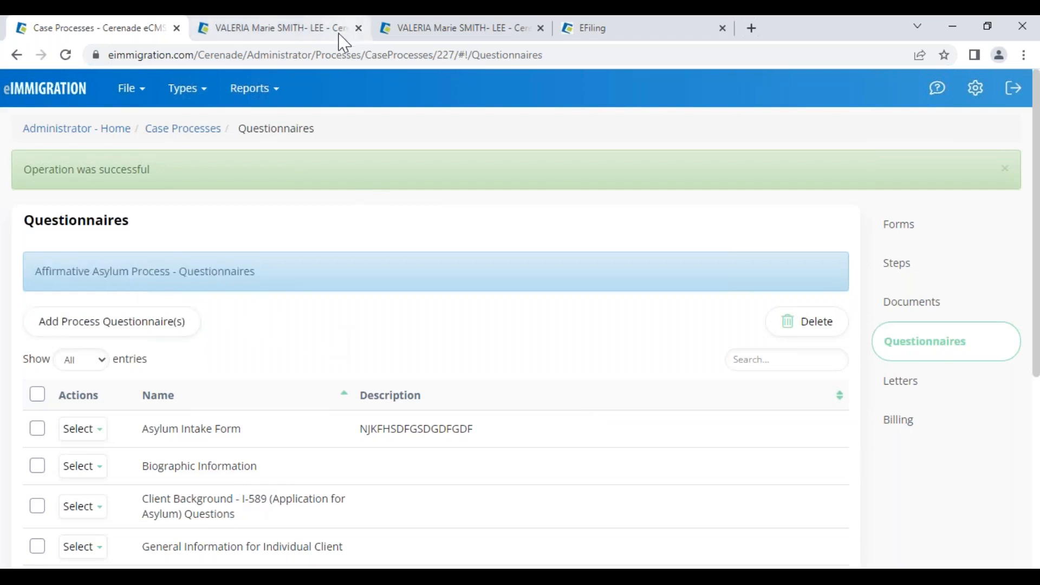
{"action": "left_click", "coordinate": [294, 34]}
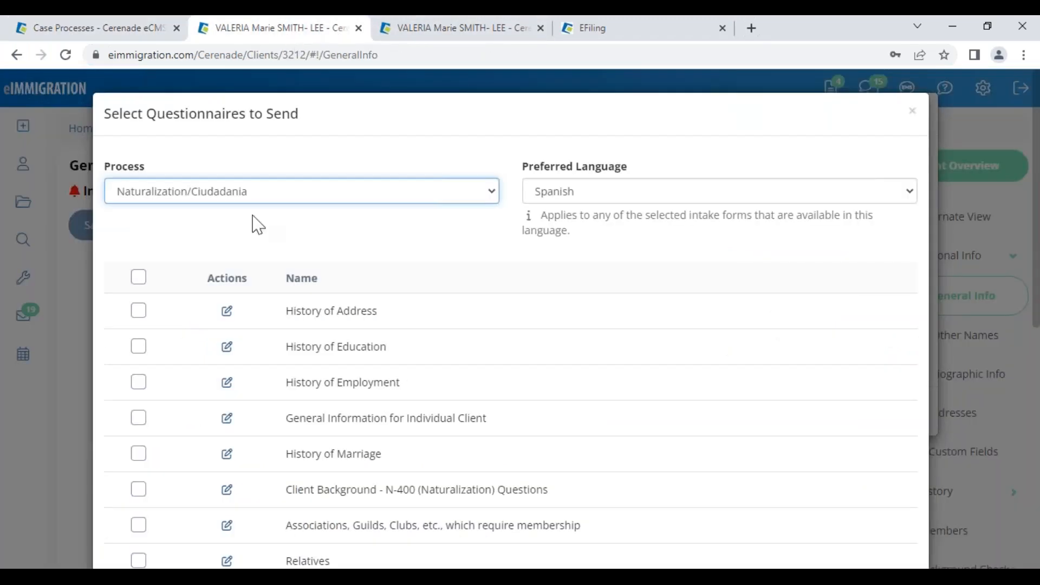
- Close the process list and questionnaire windows, and reload the client's General Info page
{"action": "left_click", "coordinate": [175, 196]}
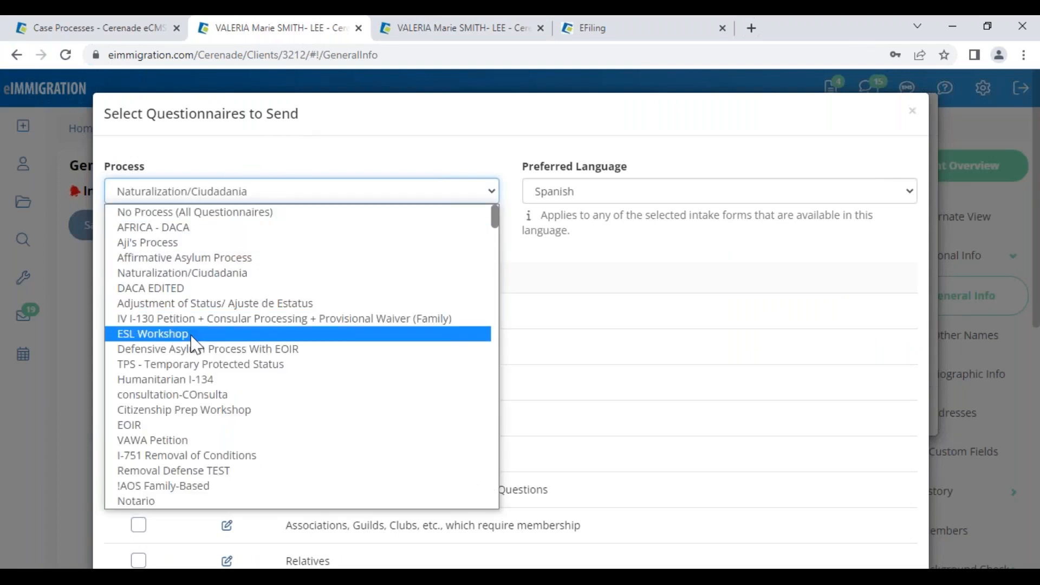
{"action": "left_click", "coordinate": [639, 247]}
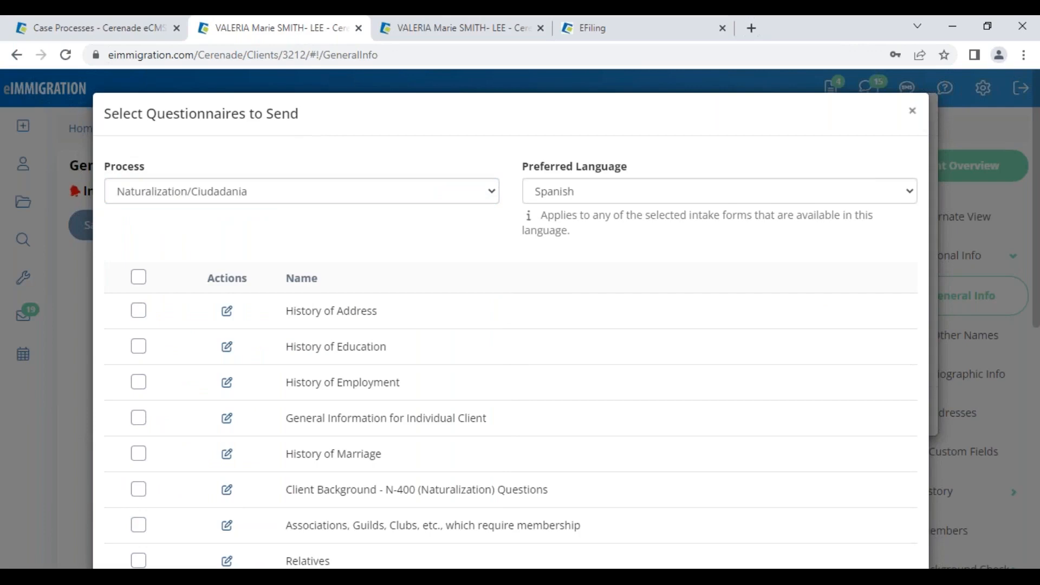
{"action": "left_click", "coordinate": [912, 111]}
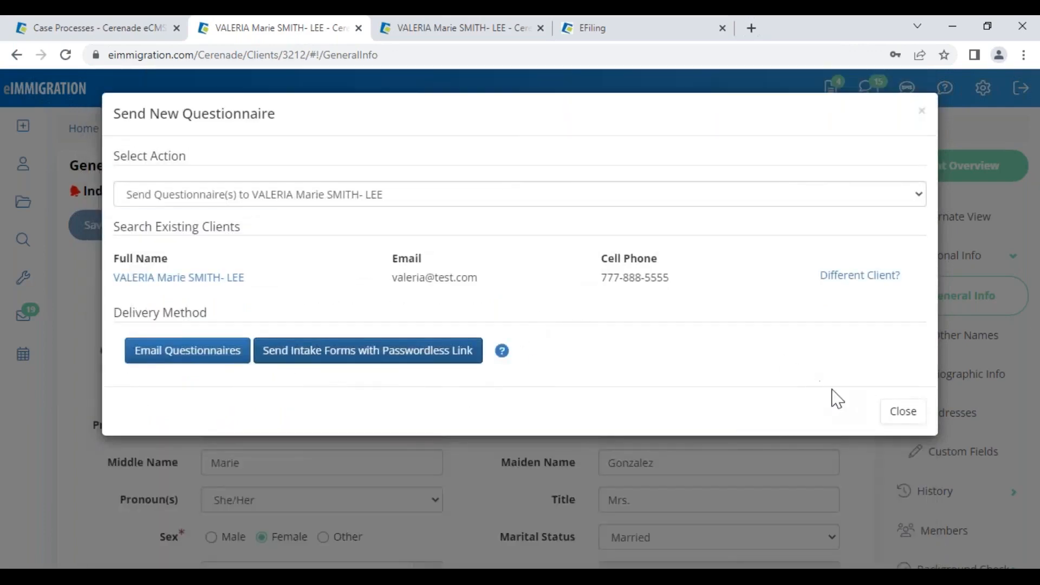
{"action": "left_click", "coordinate": [902, 412]}
{"action": "left_click", "coordinate": [72, 59]}
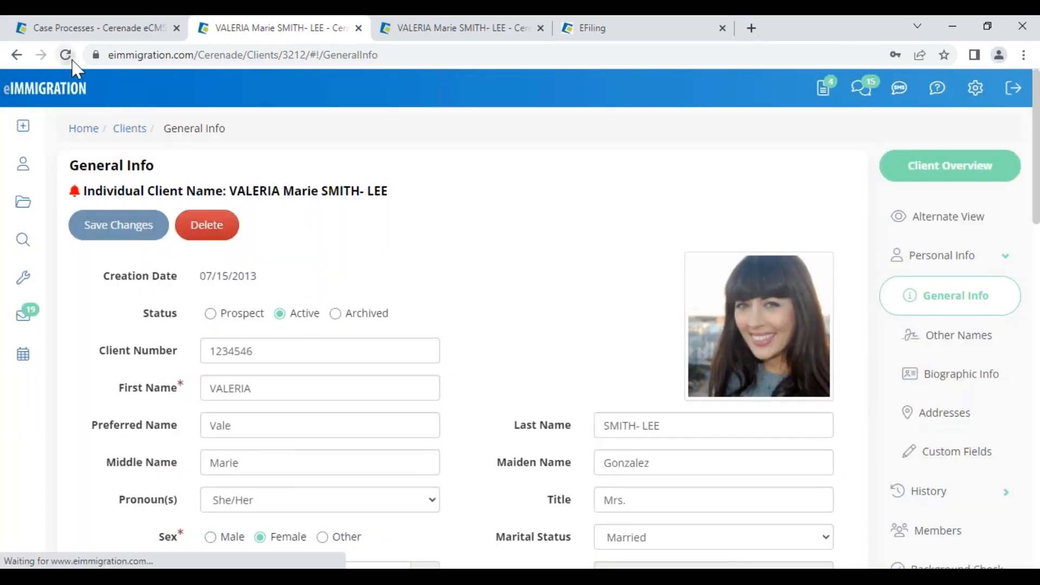
- Dismiss client alerts and restart sending questionnaires to this client via passwordless link
{"action": "mouse_move", "coordinate": [25, 138]}
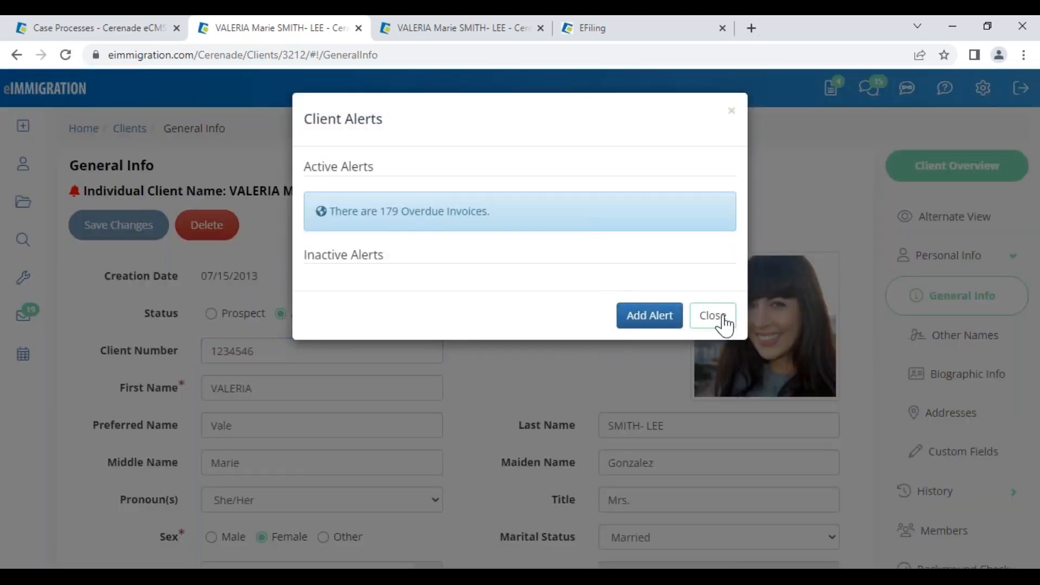
{"action": "left_click", "coordinate": [712, 315]}
{"action": "mouse_move", "coordinate": [22, 126]}
{"action": "left_click", "coordinate": [96, 216]}
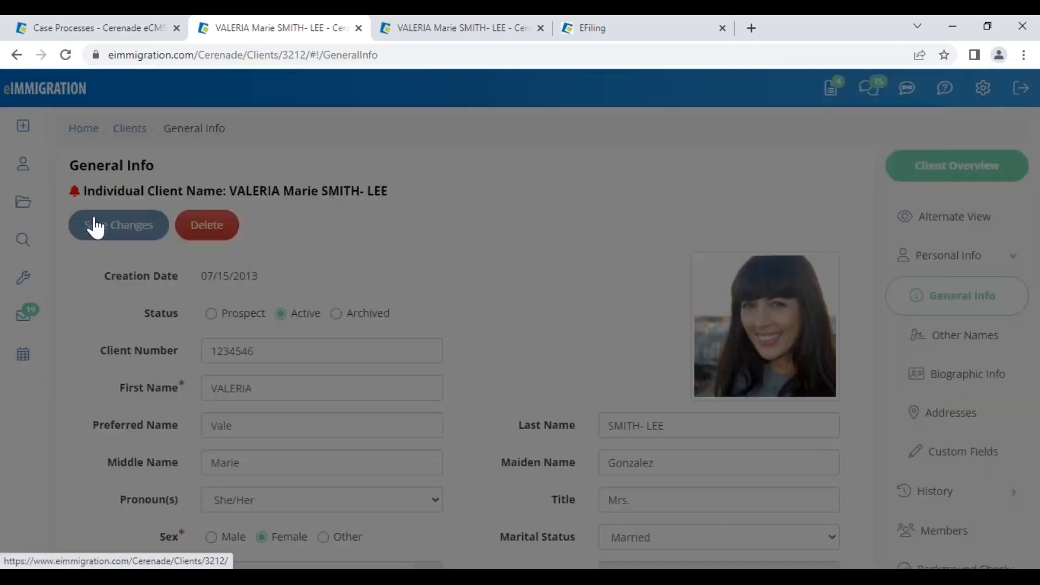
{"action": "left_click", "coordinate": [137, 195]}
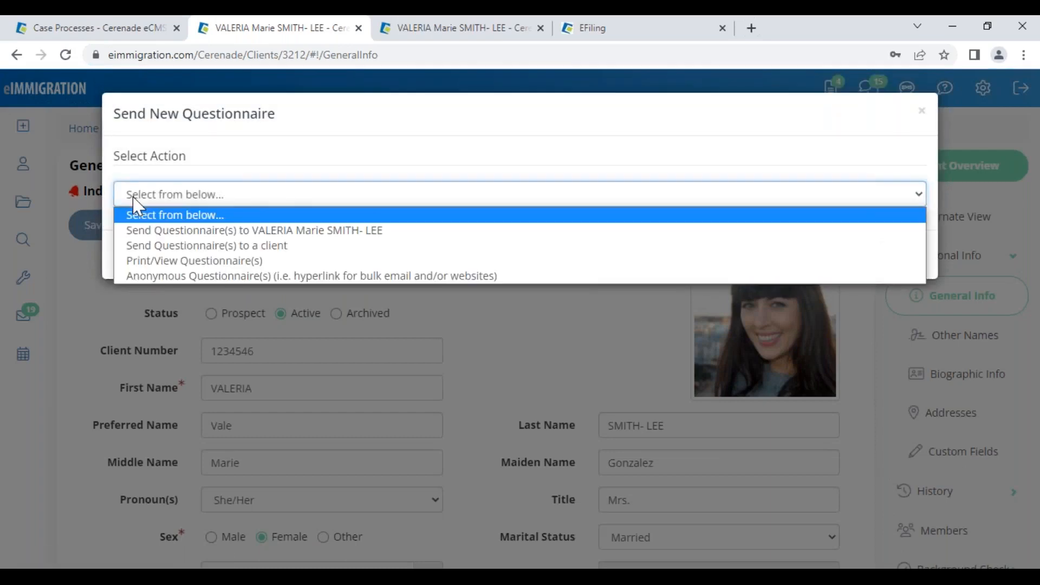
{"action": "left_click", "coordinate": [265, 231]}
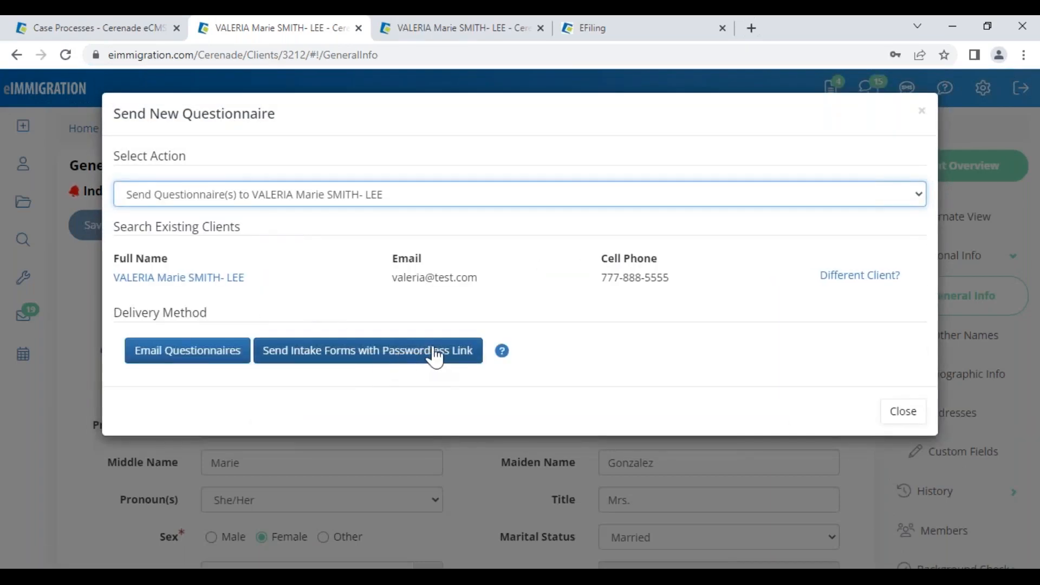
{"action": "left_click", "coordinate": [435, 352]}
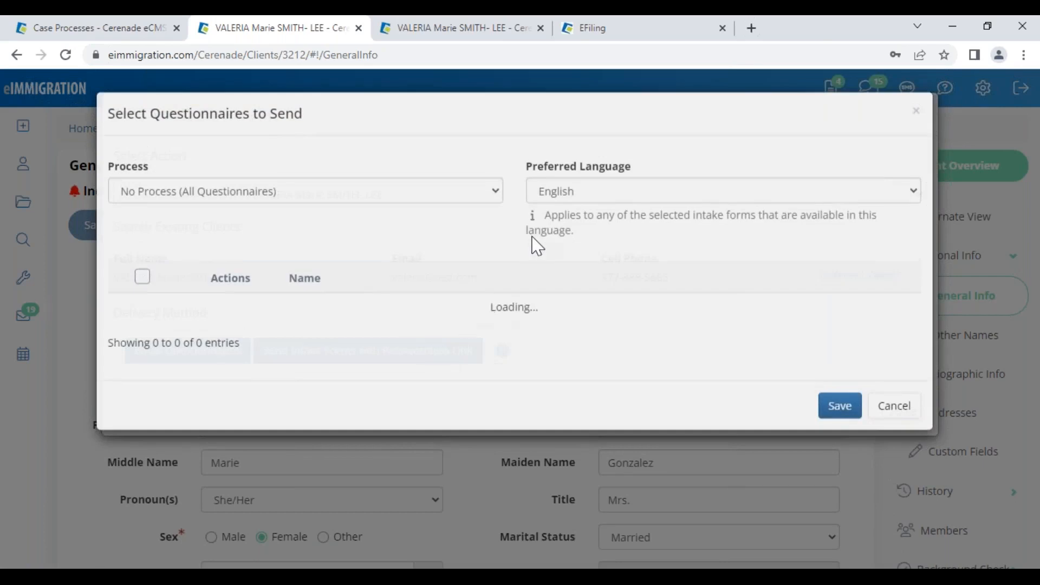
- Set the preferred language to Spanish and the process to Affirmative Asylum Process
{"action": "left_click", "coordinate": [561, 195]}
{"action": "left_click", "coordinate": [544, 349]}
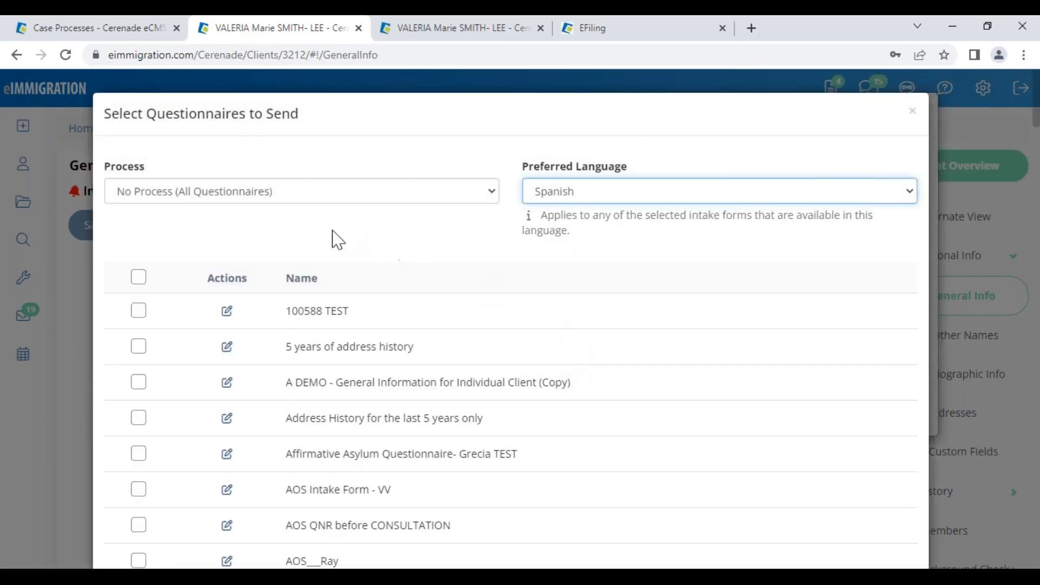
{"action": "left_click", "coordinate": [156, 203]}
{"action": "left_click", "coordinate": [156, 261]}
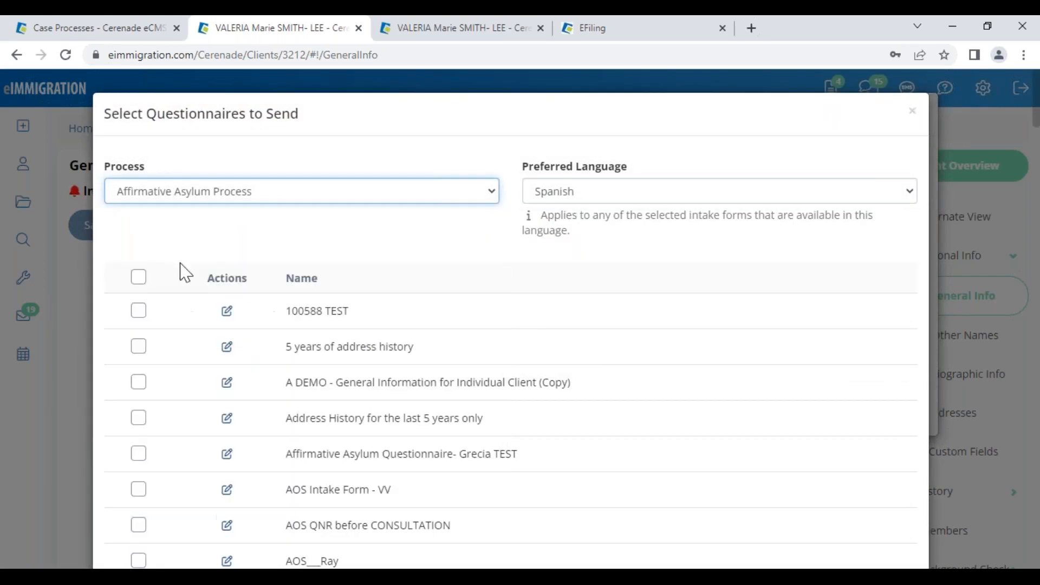
- Tick Client Background I-589 and Asylum Intake Form, save, and accept sending the untranslated form in English
{"action": "left_click_drag", "start_coordinate": [293, 311], "coordinate": [528, 312]}
{"action": "scroll", "coordinate": [395, 363], "scroll_direction": "down", "scroll_amount": 3}
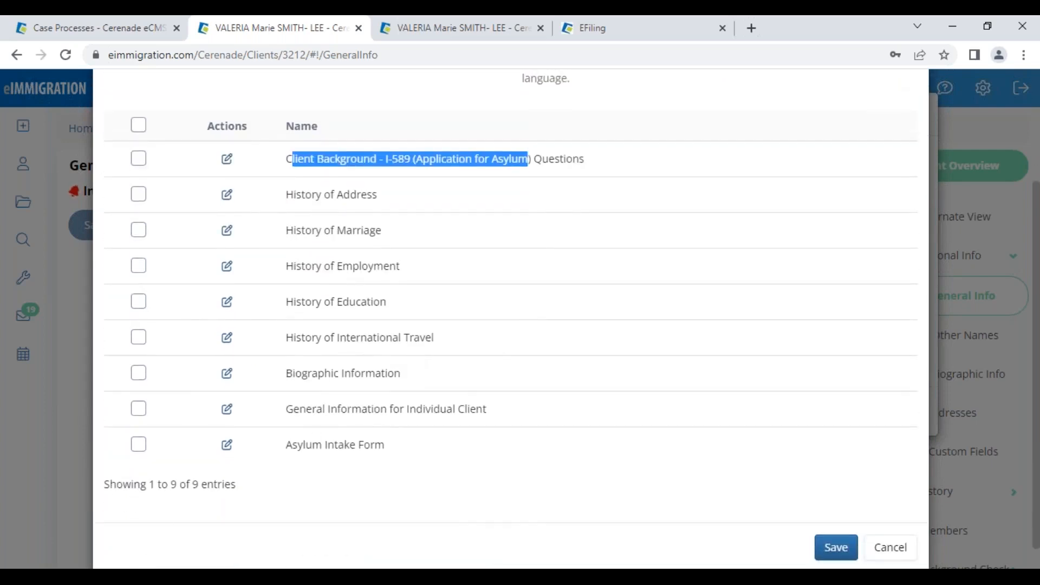
{"action": "left_click", "coordinate": [139, 158]}
{"action": "left_click", "coordinate": [139, 444]}
{"action": "left_click_drag", "start_coordinate": [291, 444], "coordinate": [385, 444]}
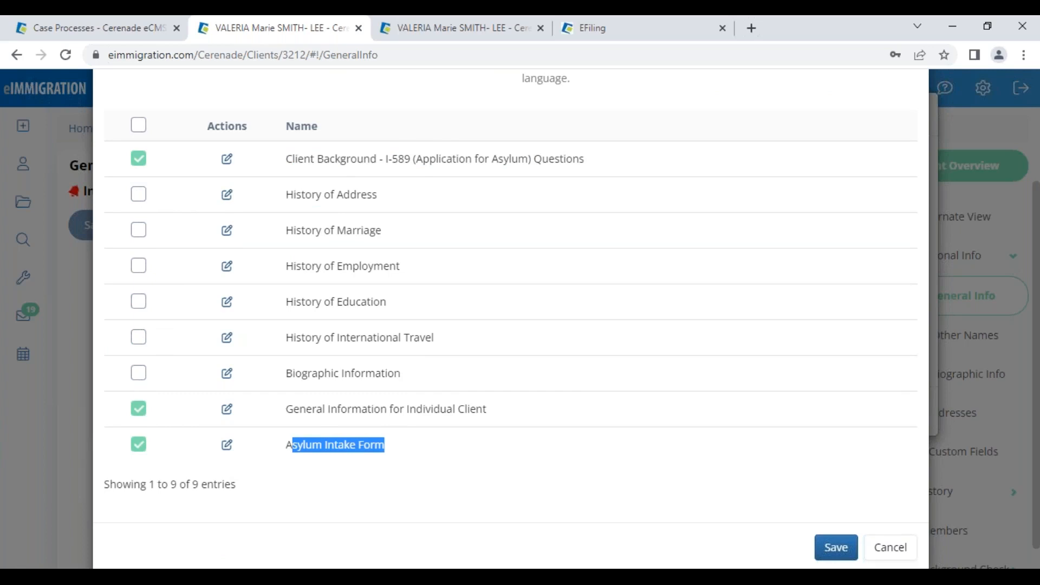
{"action": "left_click", "coordinate": [413, 449]}
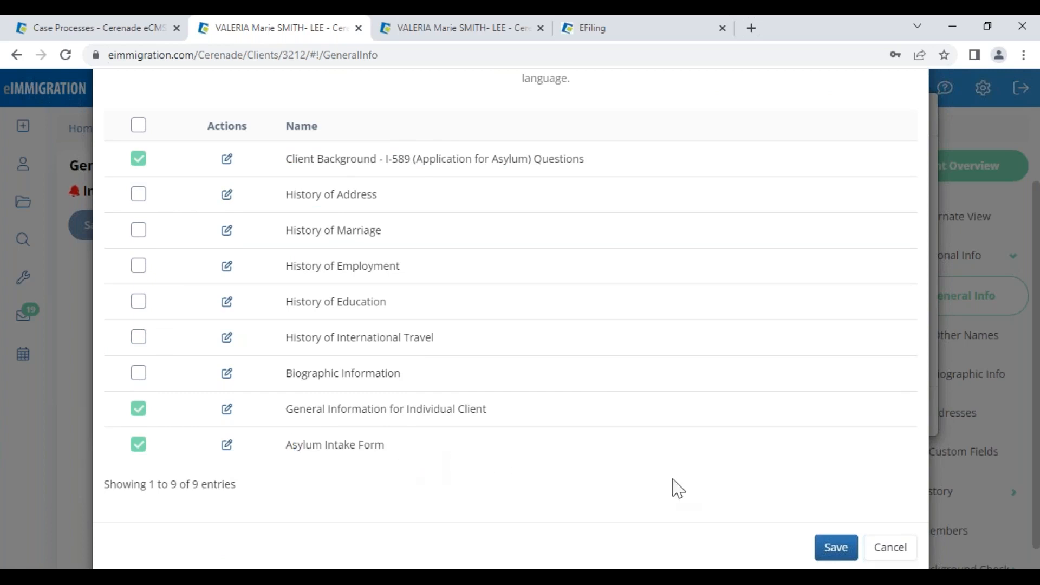
{"action": "left_click", "coordinate": [844, 548]}
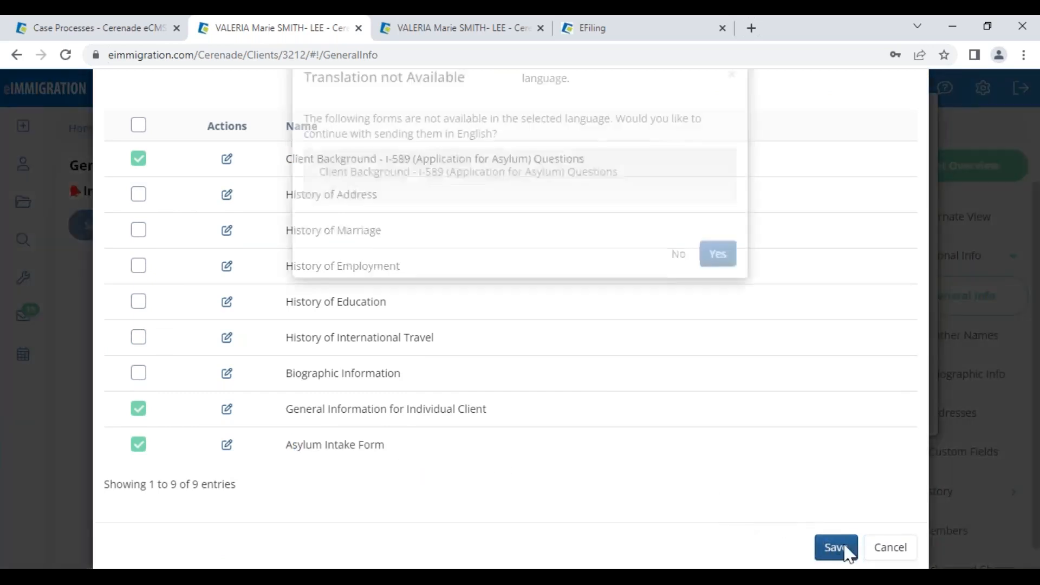
{"action": "left_click_drag", "start_coordinate": [389, 220], "coordinate": [613, 225]}
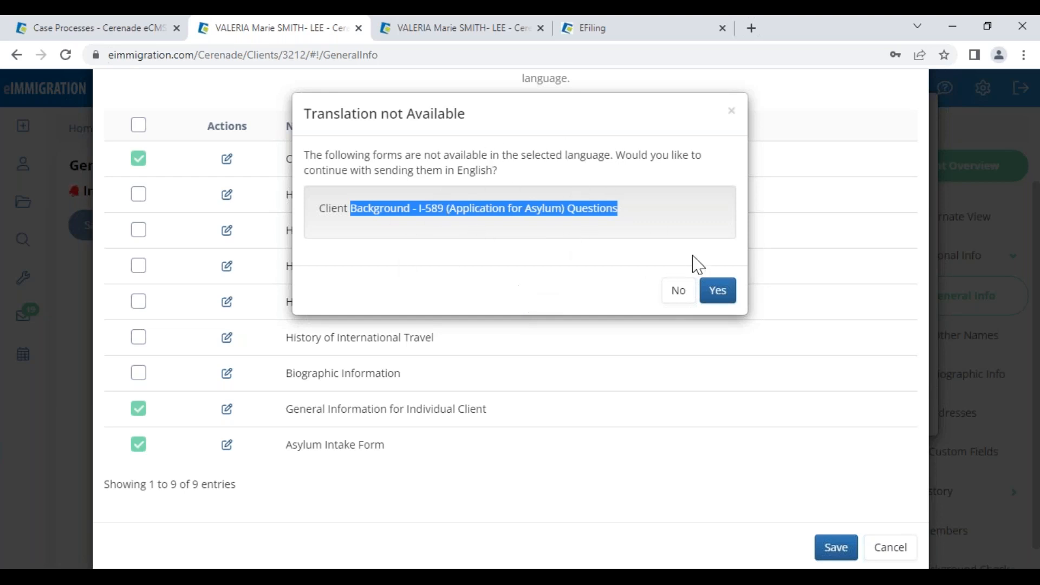
{"action": "left_click", "coordinate": [723, 291]}
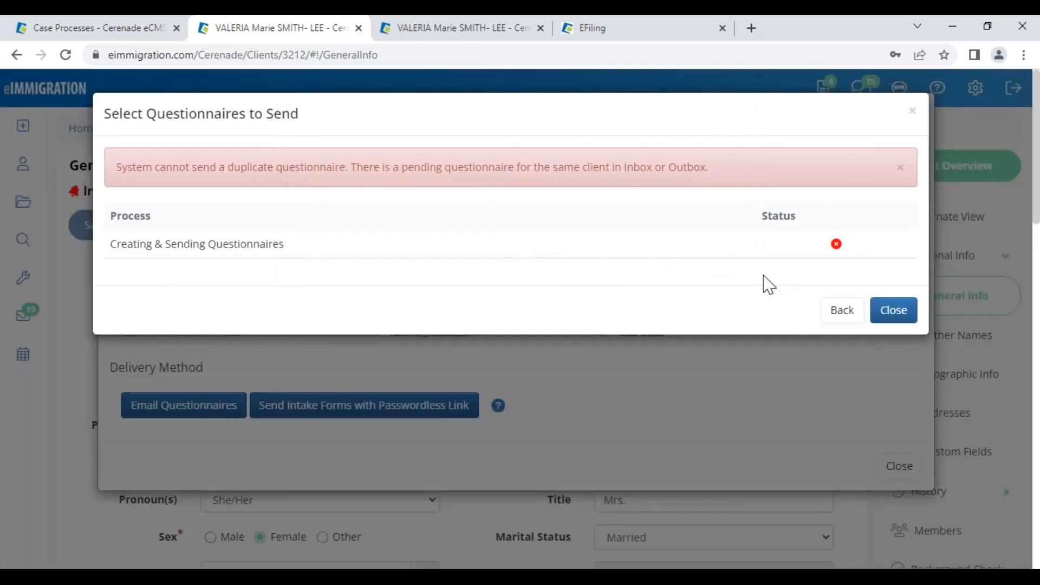
- After the duplicate-questionnaire error, untick Client Background I-589 and resubmit
{"action": "left_click_drag", "start_coordinate": [156, 167], "coordinate": [729, 169]}
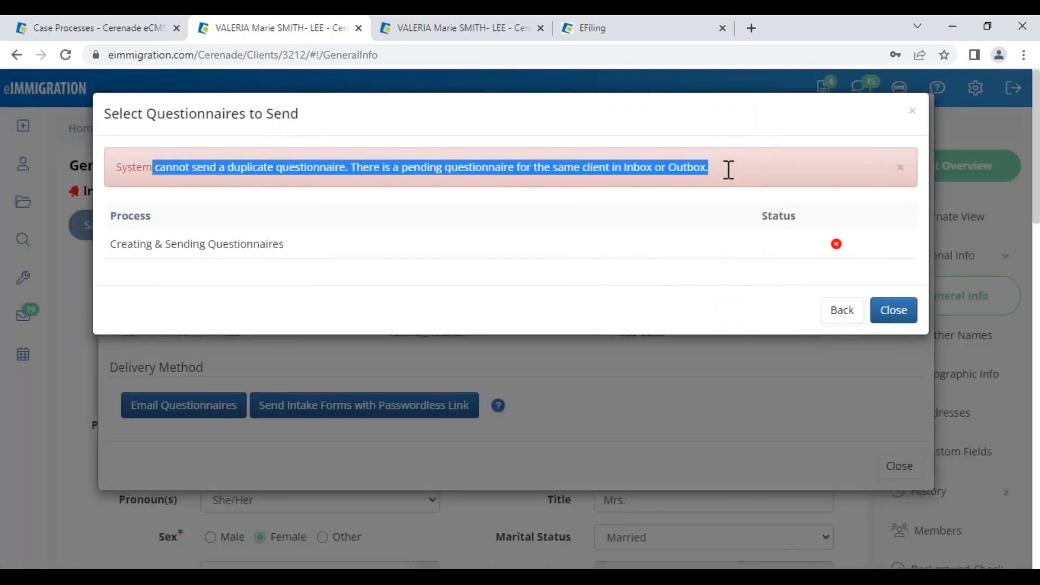
{"action": "left_click", "coordinate": [841, 313]}
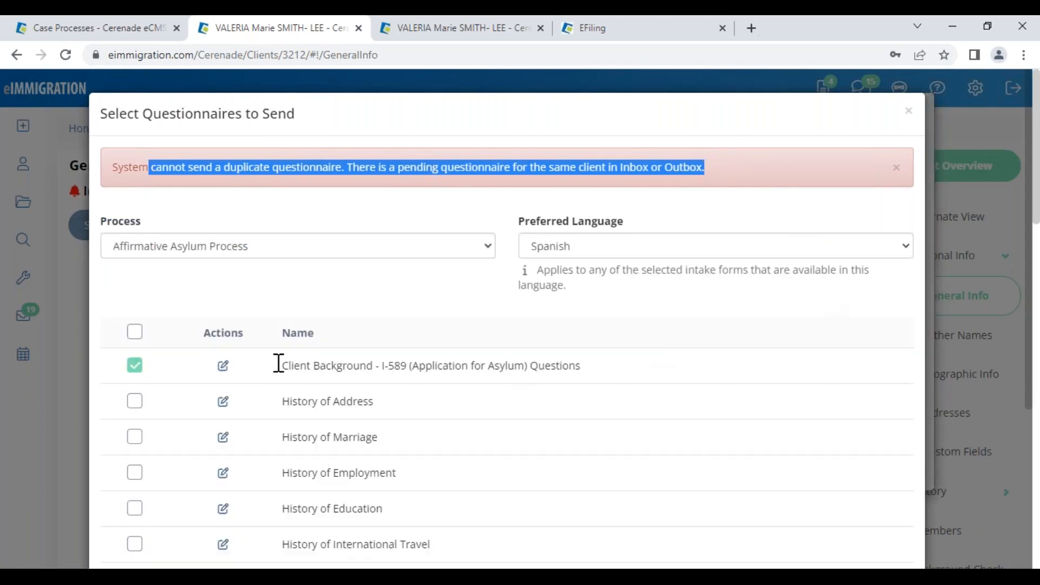
{"action": "left_click", "coordinate": [143, 366]}
{"action": "scroll", "coordinate": [162, 434], "scroll_direction": "down", "scroll_amount": 4}
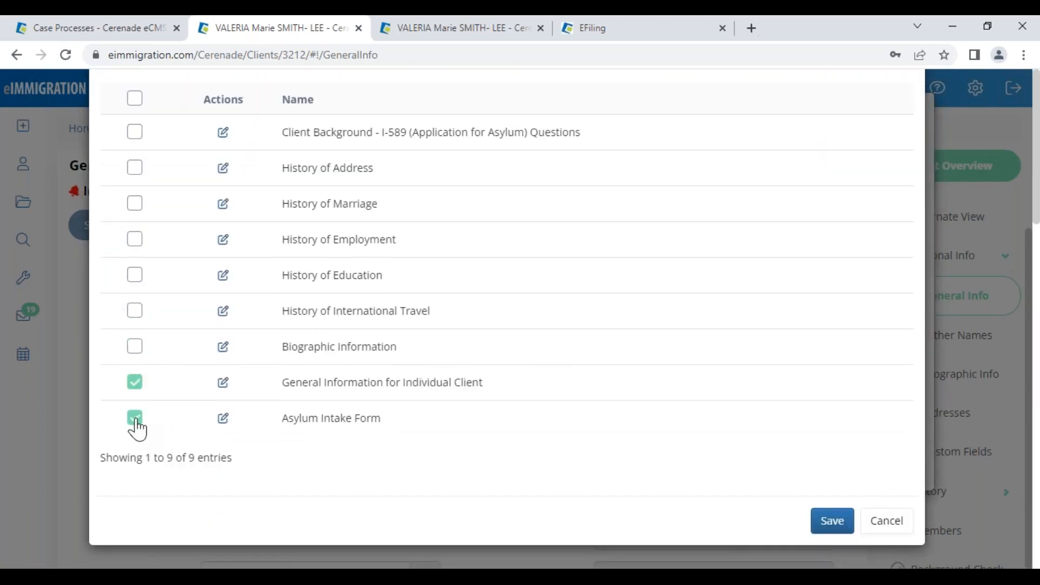
{"action": "left_click", "coordinate": [832, 520]}
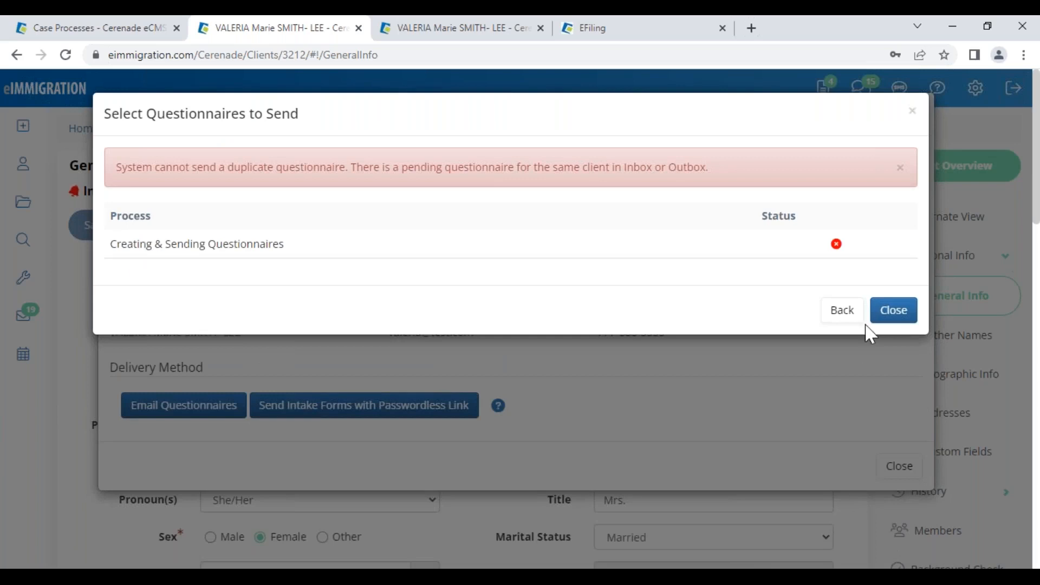
- Untick General Information and submit the selection again
{"action": "left_click", "coordinate": [842, 311]}
{"action": "scroll", "coordinate": [232, 511], "scroll_direction": "down", "scroll_amount": 4}
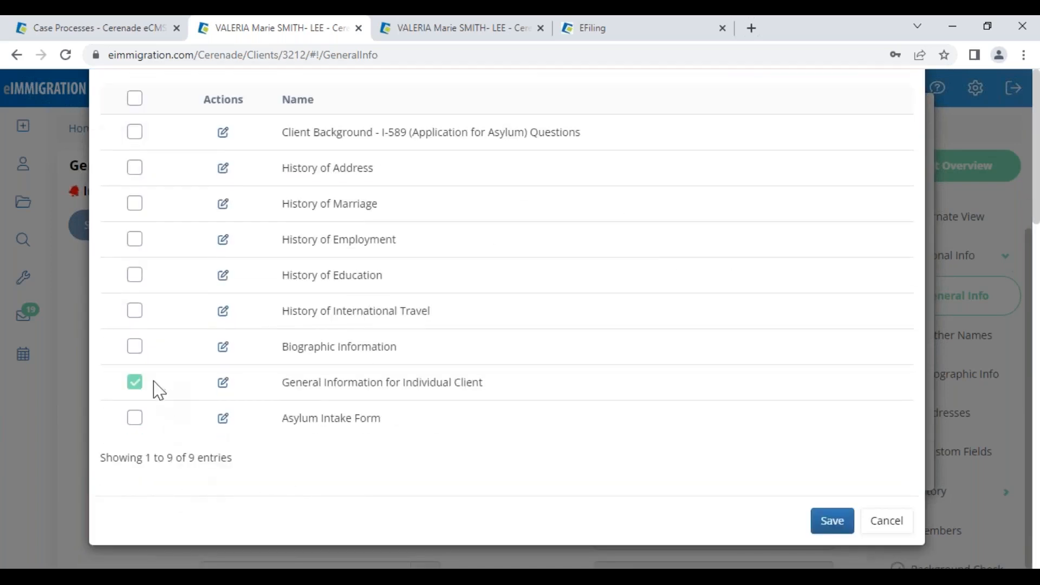
{"action": "left_click", "coordinate": [135, 382]}
{"action": "left_click", "coordinate": [135, 418]}
{"action": "left_click", "coordinate": [832, 521]}
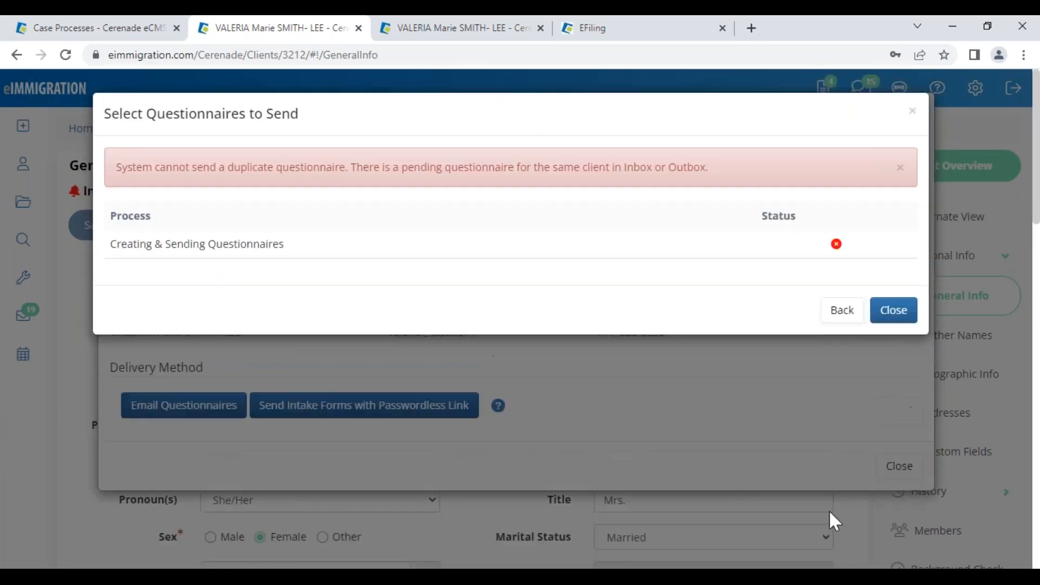
- Tick only History of Address and save it
{"action": "left_click", "coordinate": [842, 310]}
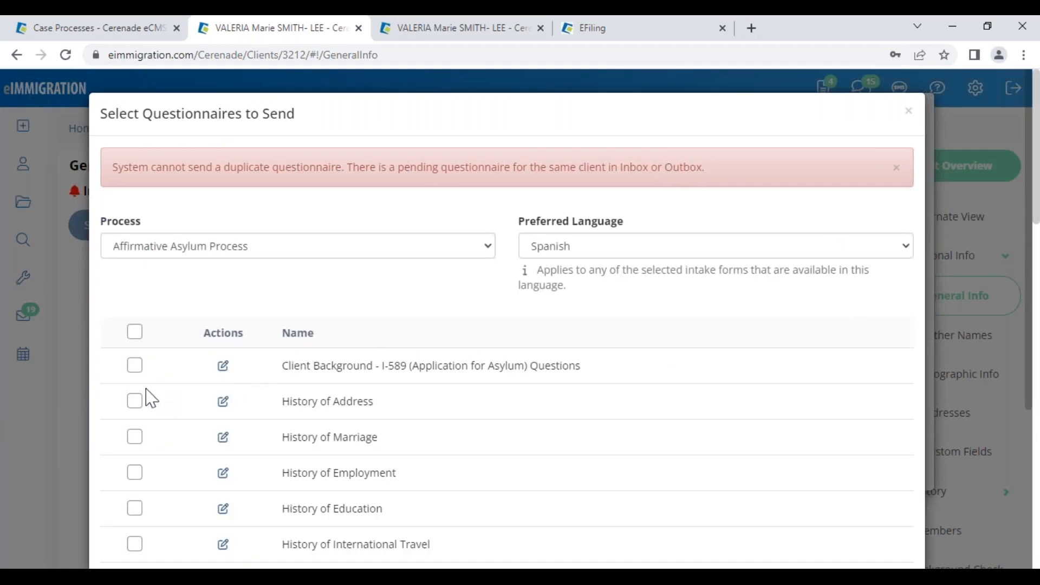
{"action": "left_click", "coordinate": [134, 401]}
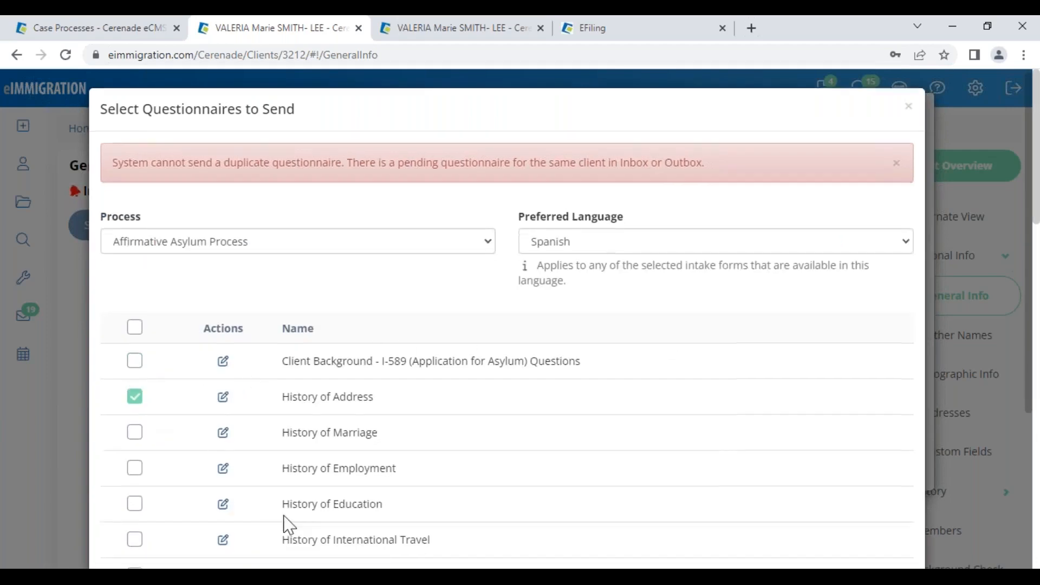
{"action": "scroll", "coordinate": [130, 418], "scroll_direction": "down", "scroll_amount": 4}
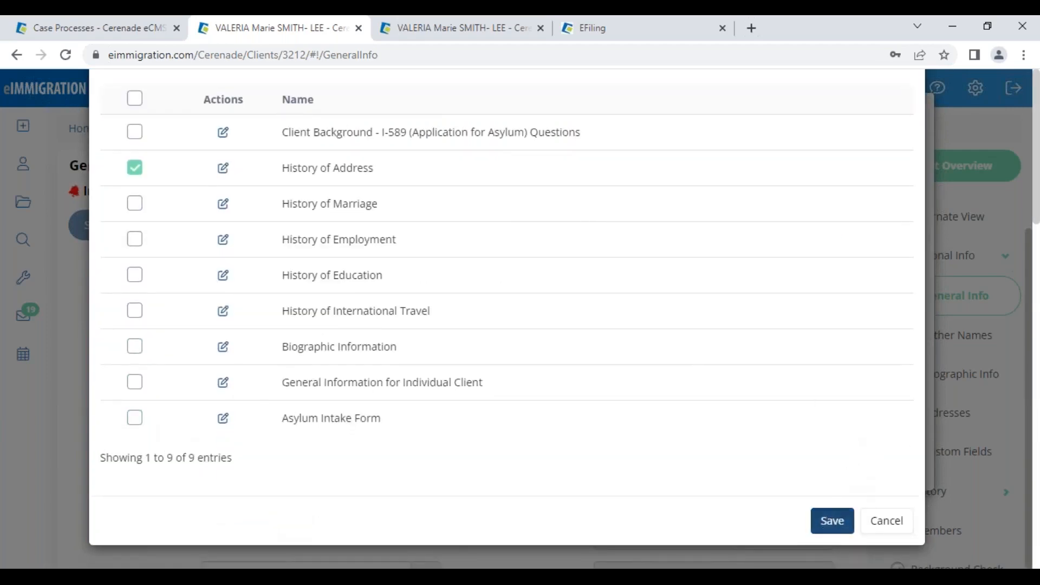
{"action": "left_click", "coordinate": [832, 520]}
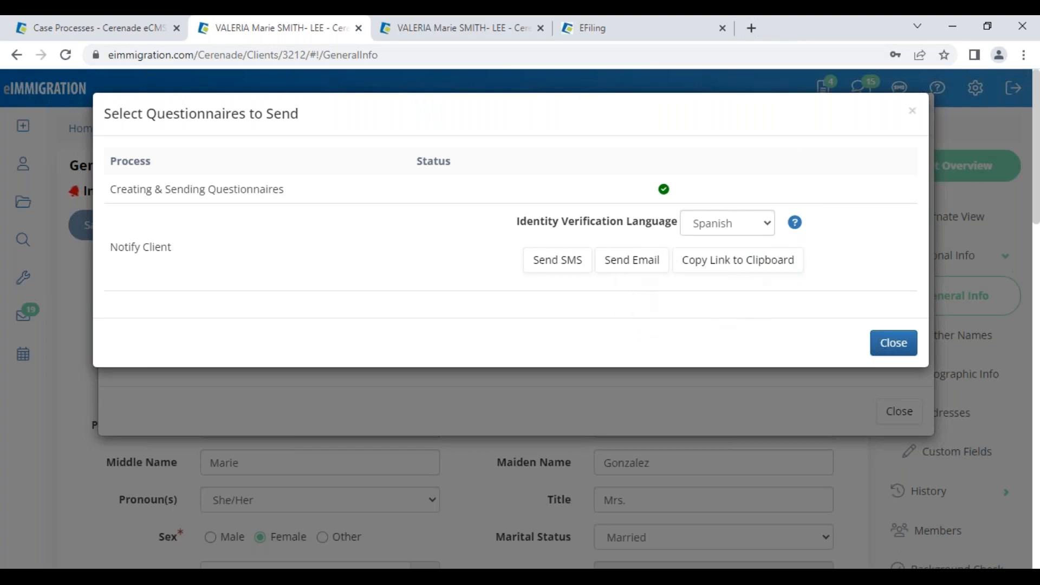
- Start an SMS to the client with 'Do not include Case Worker Name' checked
{"action": "left_click", "coordinate": [555, 273]}
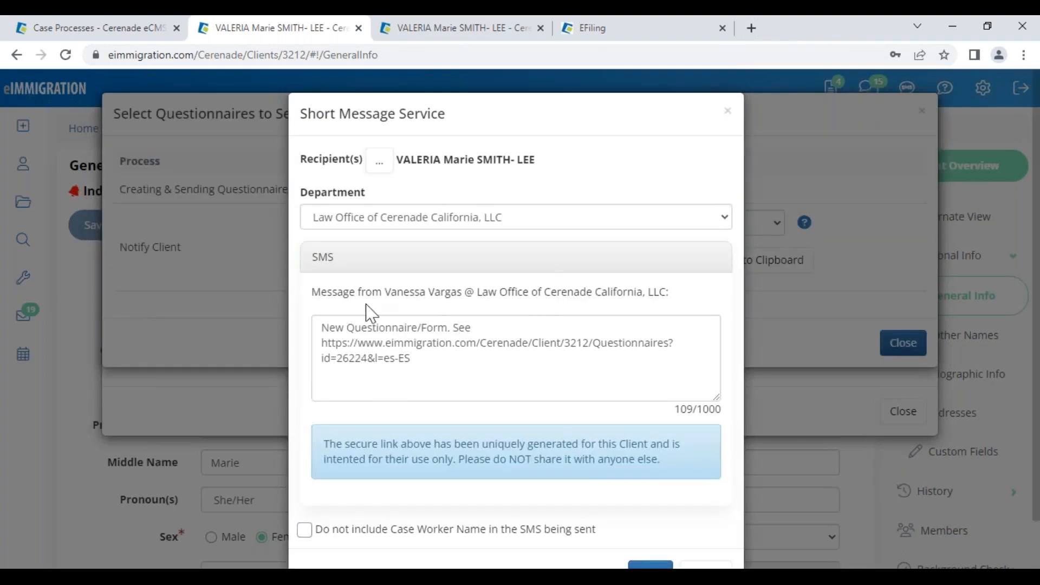
{"action": "left_click", "coordinate": [305, 529]}
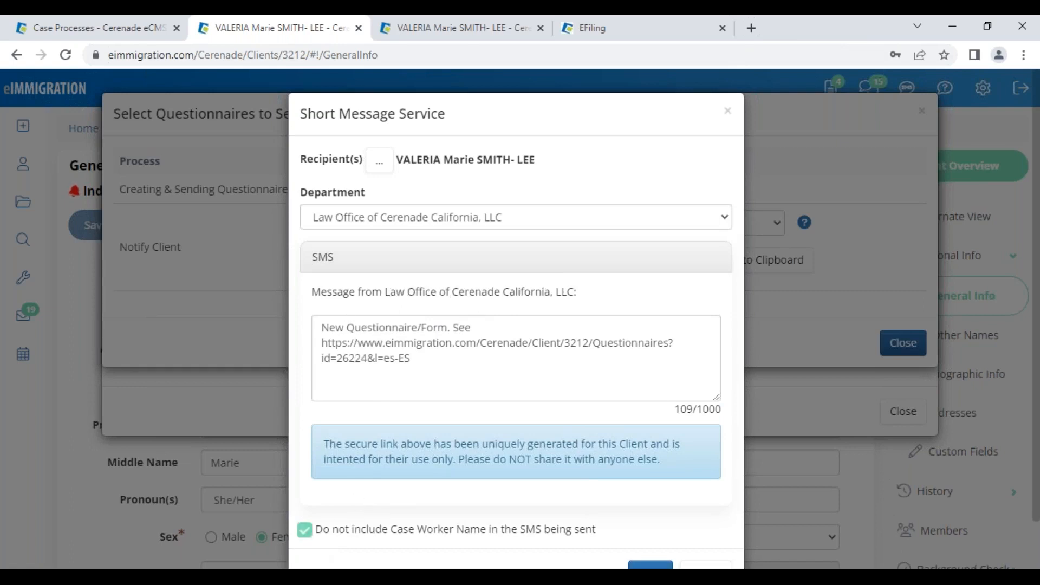
{"action": "left_click_drag", "start_coordinate": [345, 292], "coordinate": [561, 295]}
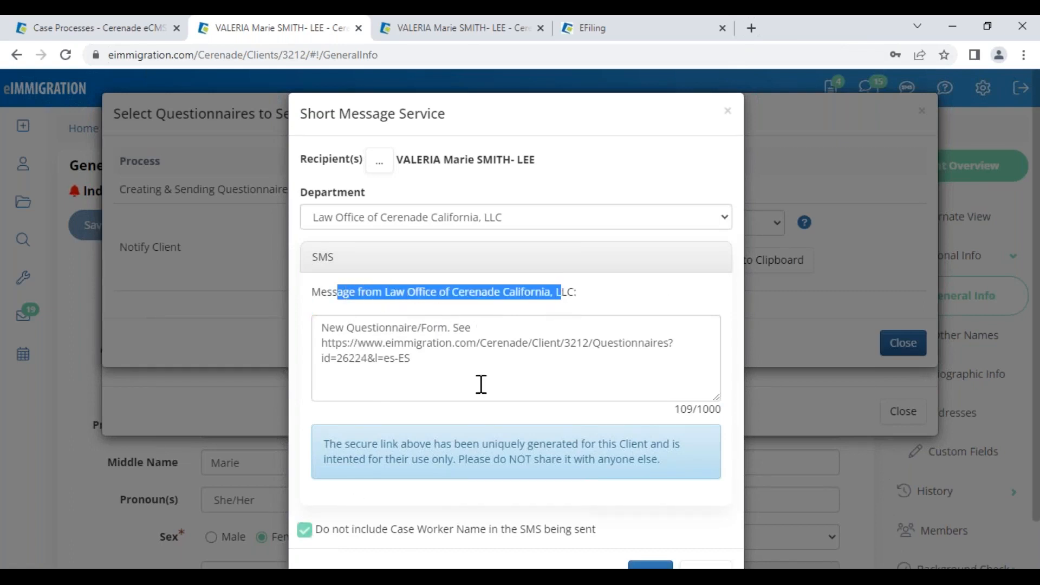
- Replace the message wording with 'FAVOR DE ACCESAR EL CUESTIONARIO - TEST' and send the SMS
{"action": "left_click_drag", "start_coordinate": [473, 327], "coordinate": [304, 299]}
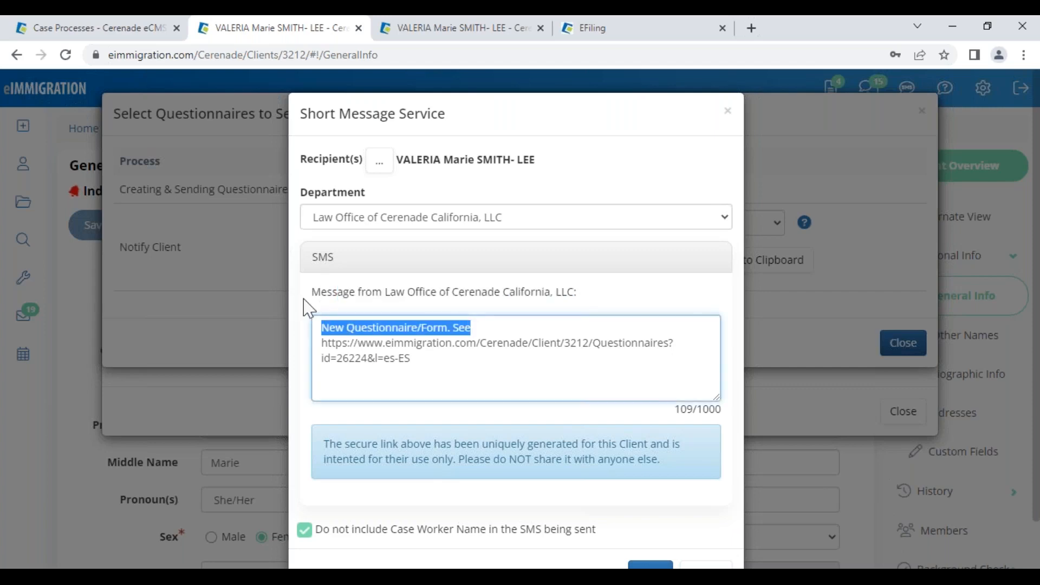
{"action": "key", "text": "BackSpace"}
{"action": "type", "text": "FAVOR DE ACCESA"}
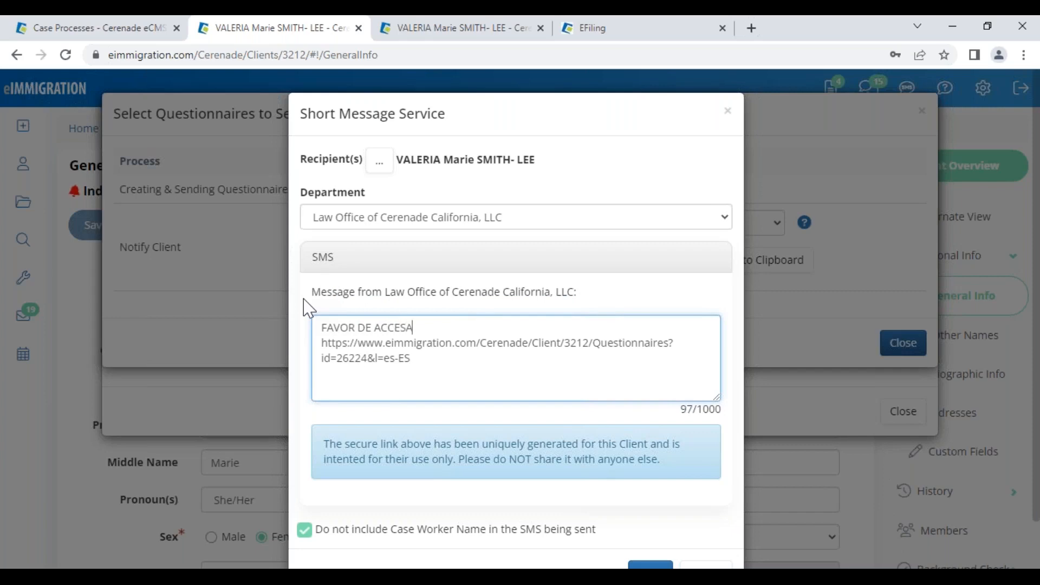
{"action": "type", "text": "R EL CUESTIONAR"}
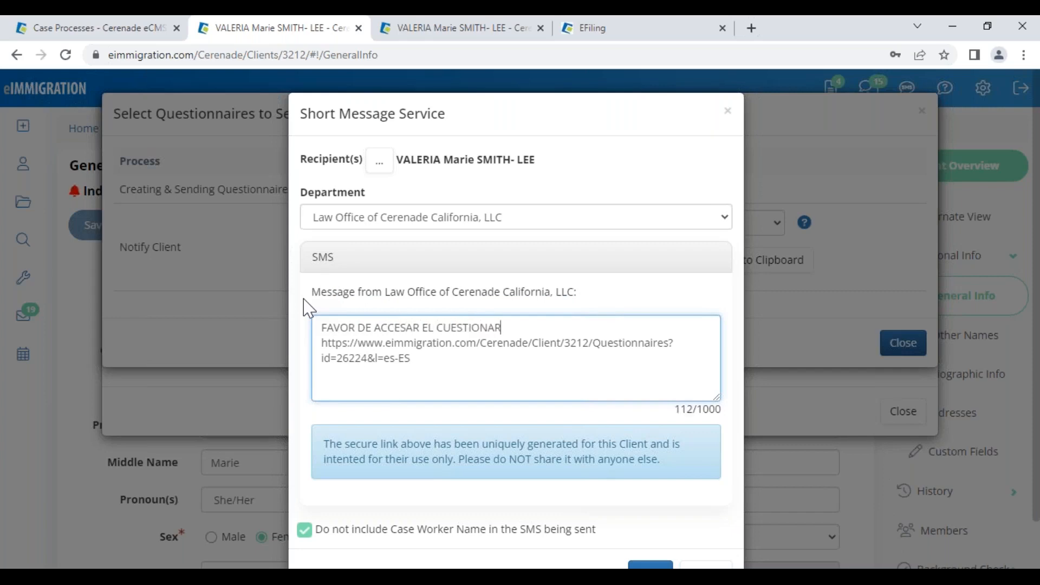
{"action": "type", "text": "IO - TEST"}
{"action": "left_click_drag", "start_coordinate": [415, 359], "coordinate": [317, 343]}
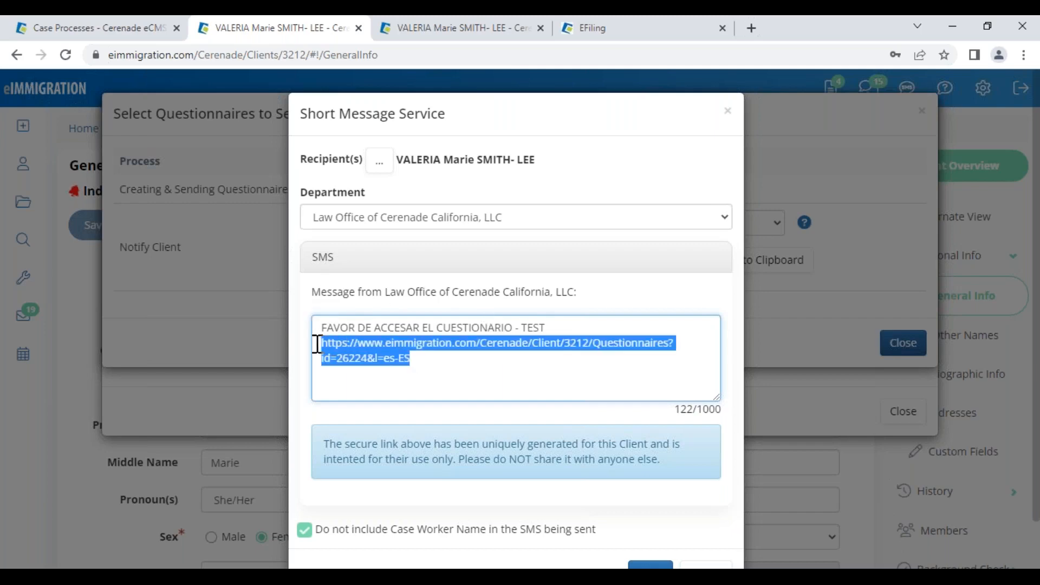
{"action": "scroll", "coordinate": [541, 455], "scroll_direction": "down", "scroll_amount": 2}
{"action": "left_click", "coordinate": [652, 521]}
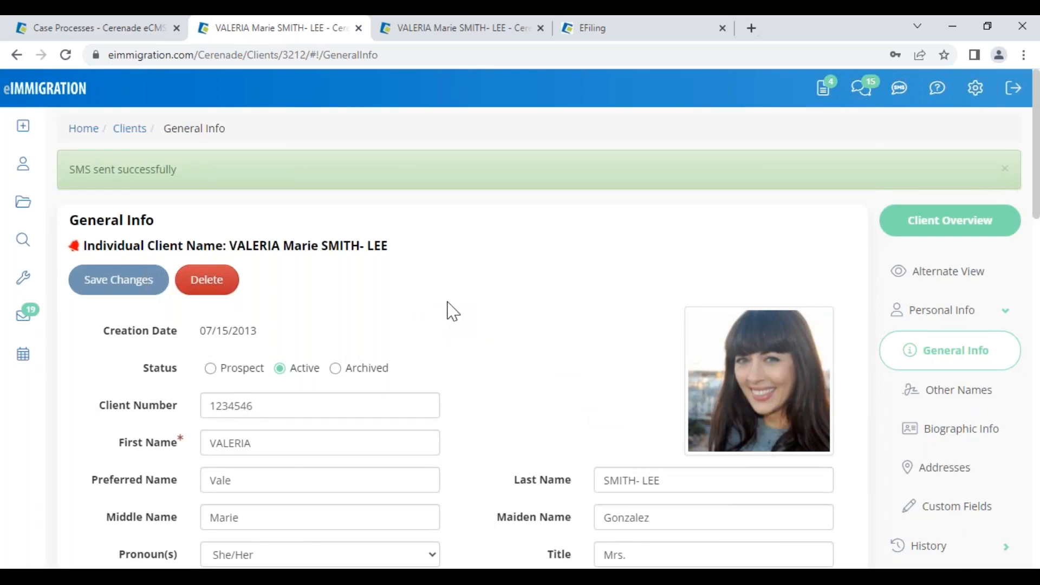
- Close the duplicate client and EFiling tabs, then open the client's Questionnaires/Forms documents folder
{"action": "left_click", "coordinate": [540, 29]}
{"action": "left_click", "coordinate": [540, 28]}
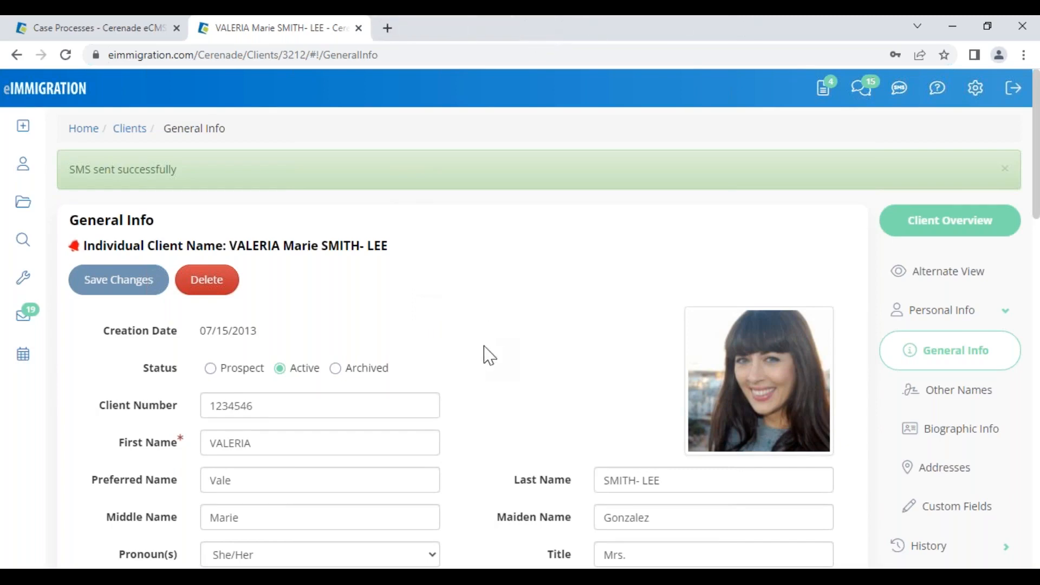
{"action": "scroll", "coordinate": [919, 465], "scroll_direction": "down", "scroll_amount": 1}
{"action": "scroll", "coordinate": [919, 465], "scroll_direction": "down", "scroll_amount": 5}
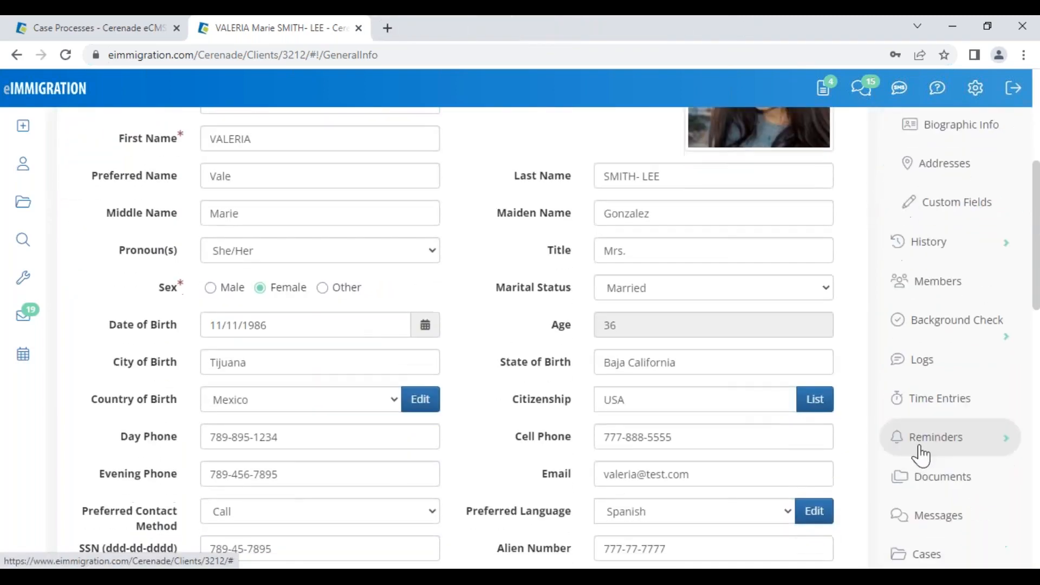
{"action": "left_click", "coordinate": [944, 493]}
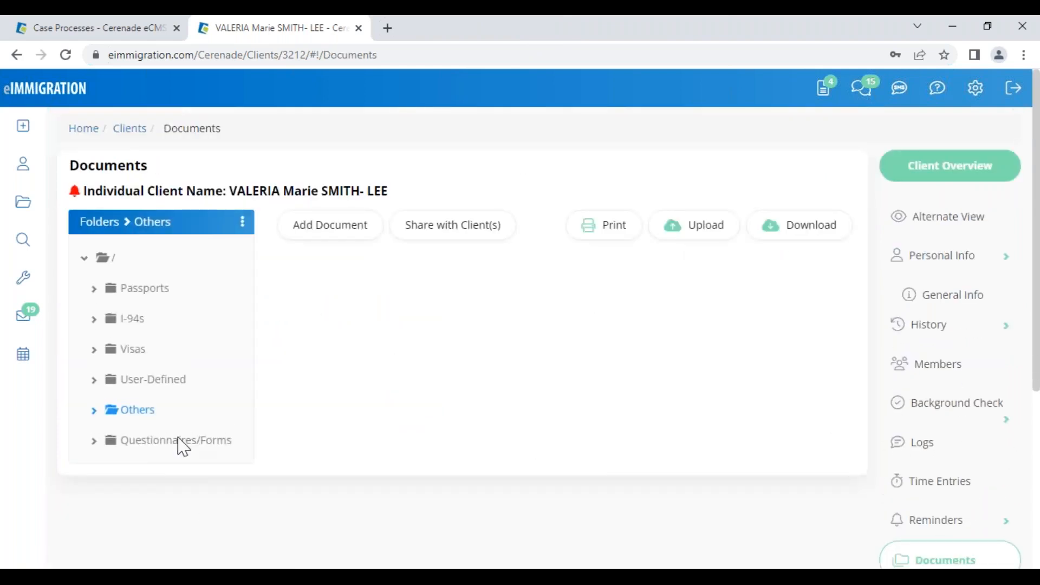
{"action": "left_click", "coordinate": [181, 442]}
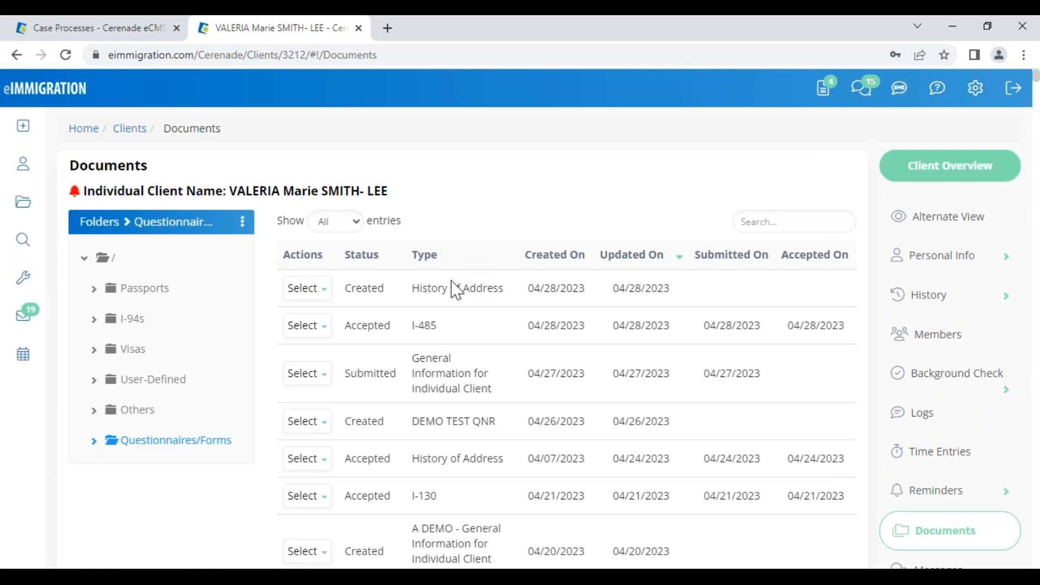
- Review the History of Address entry and the questionnaire submitted on 04/27/2023
{"action": "left_click_drag", "start_coordinate": [411, 287], "coordinate": [586, 287]}
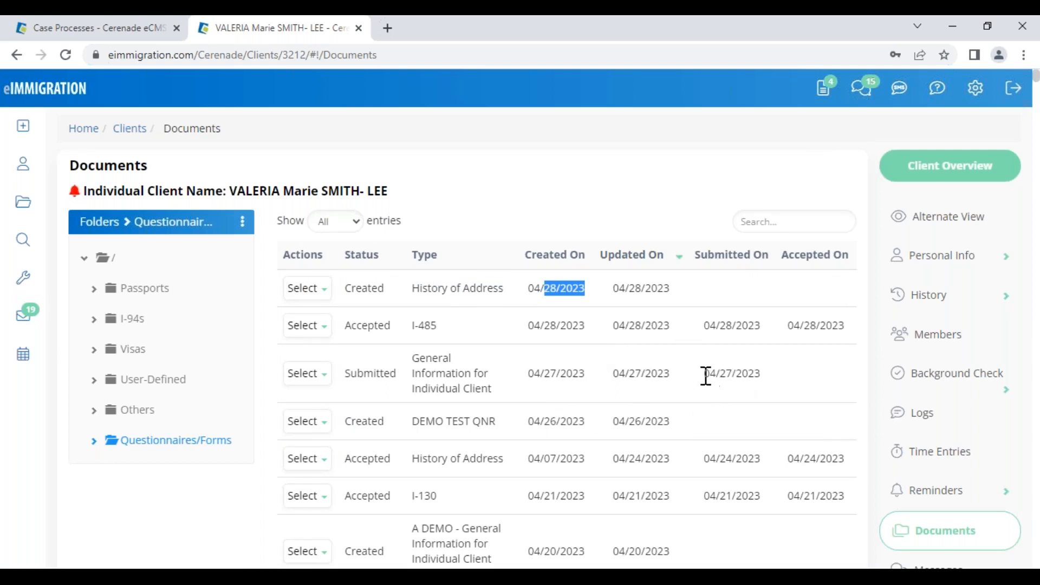
{"action": "left_click_drag", "start_coordinate": [704, 374], "coordinate": [757, 379]}
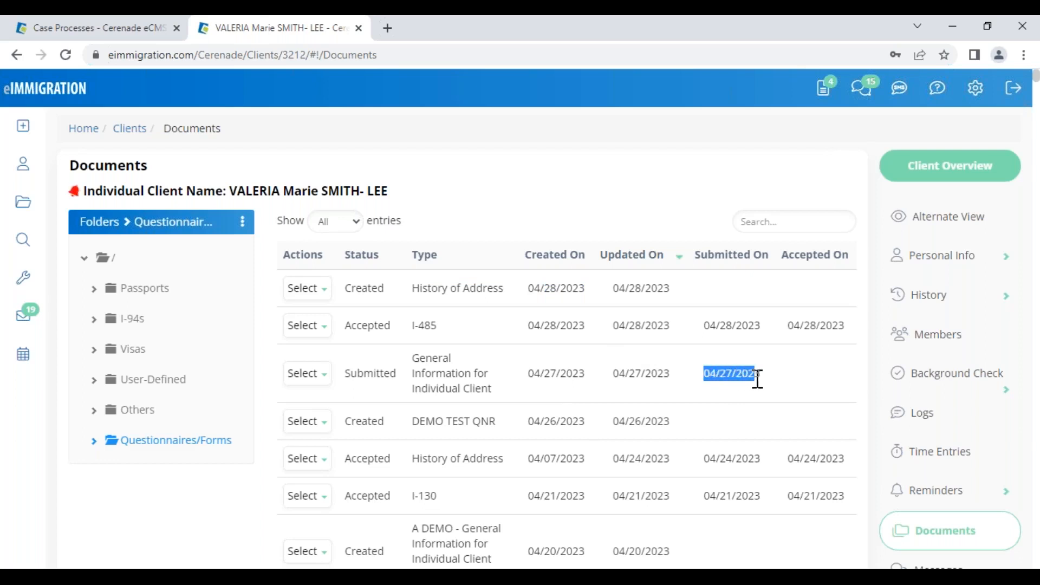
{"action": "left_click", "coordinate": [827, 383]}
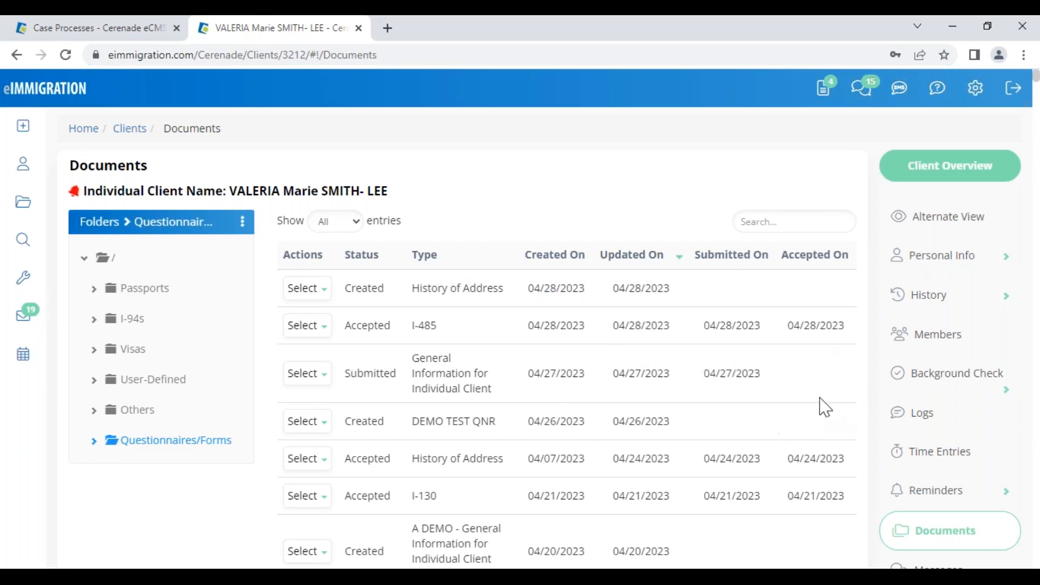
{"action": "left_click_drag", "start_coordinate": [704, 373], "coordinate": [802, 367]}
{"action": "left_click", "coordinate": [808, 377]}
- Open the Mailbox Inbox and check the first row's client and created date
{"action": "left_click", "coordinate": [827, 96]}
{"action": "scroll", "coordinate": [515, 378], "scroll_direction": "down", "scroll_amount": 4}
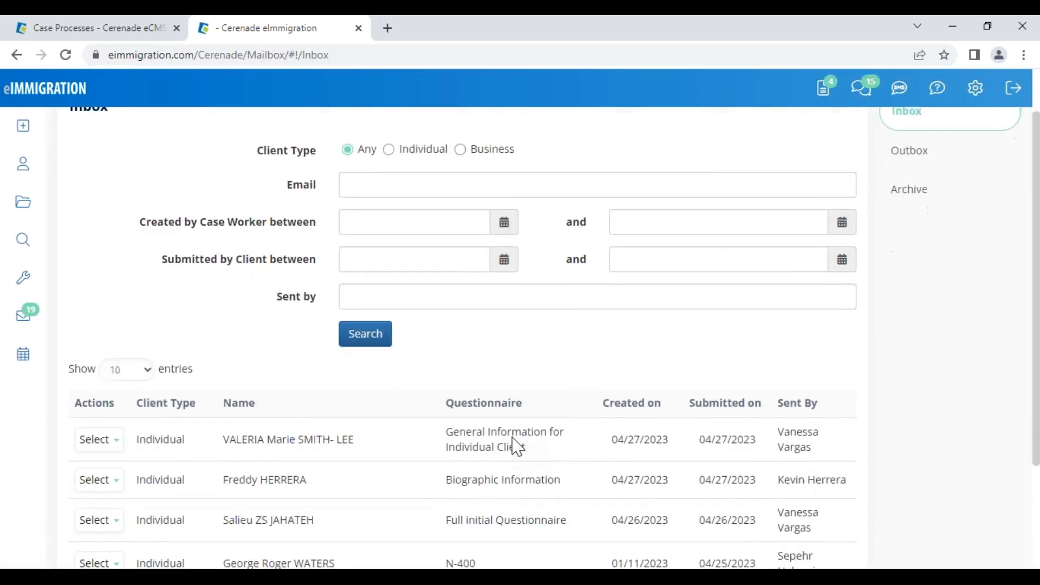
{"action": "left_click_drag", "start_coordinate": [222, 295], "coordinate": [347, 301]}
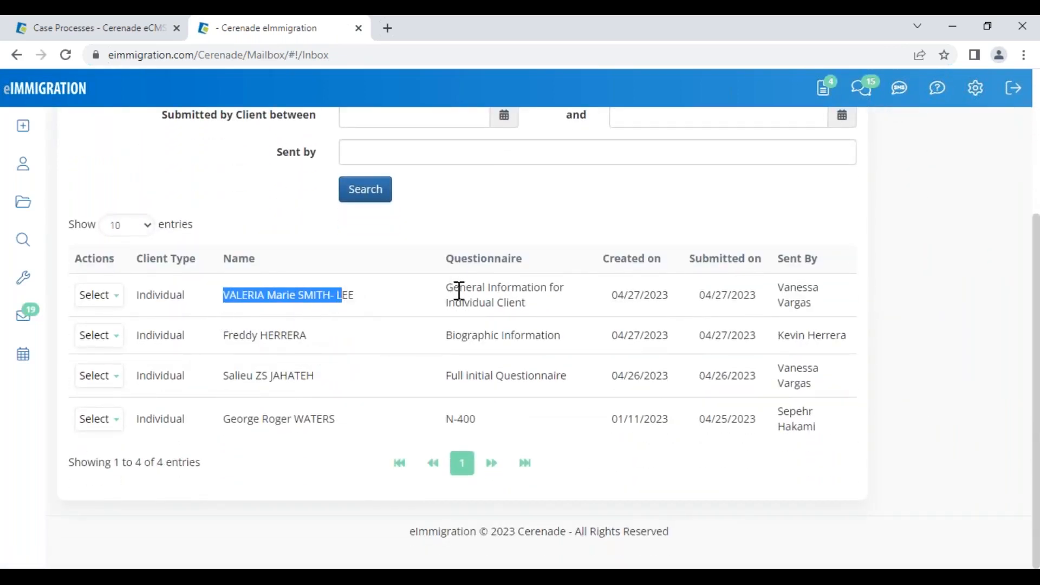
{"action": "left_click_drag", "start_coordinate": [634, 295], "coordinate": [691, 297]}
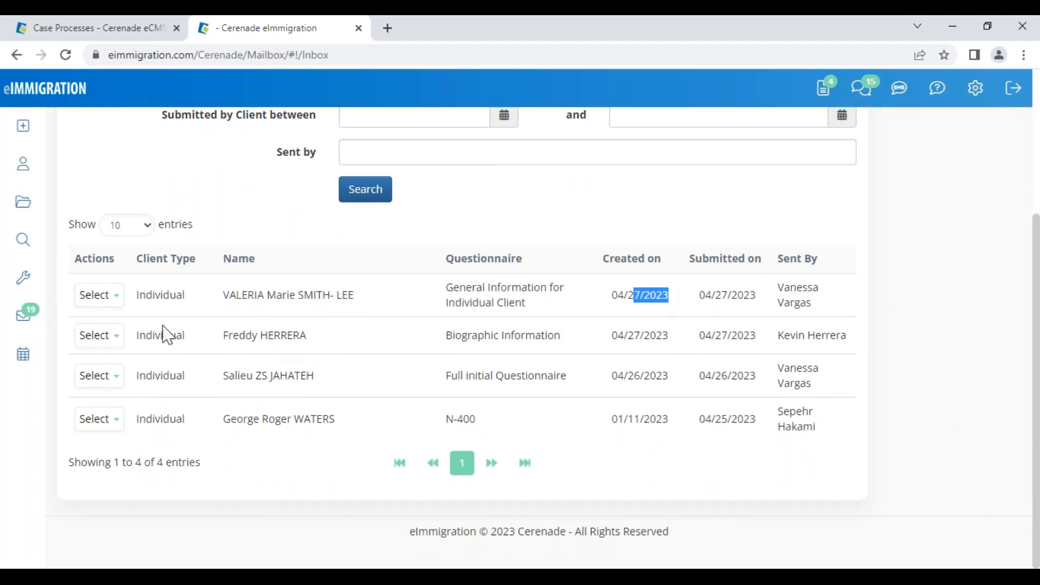
- View and accept the General Information for Individual Client questionnaire, then go to Clients
{"action": "left_click", "coordinate": [99, 296]}
{"action": "left_click", "coordinate": [110, 322]}
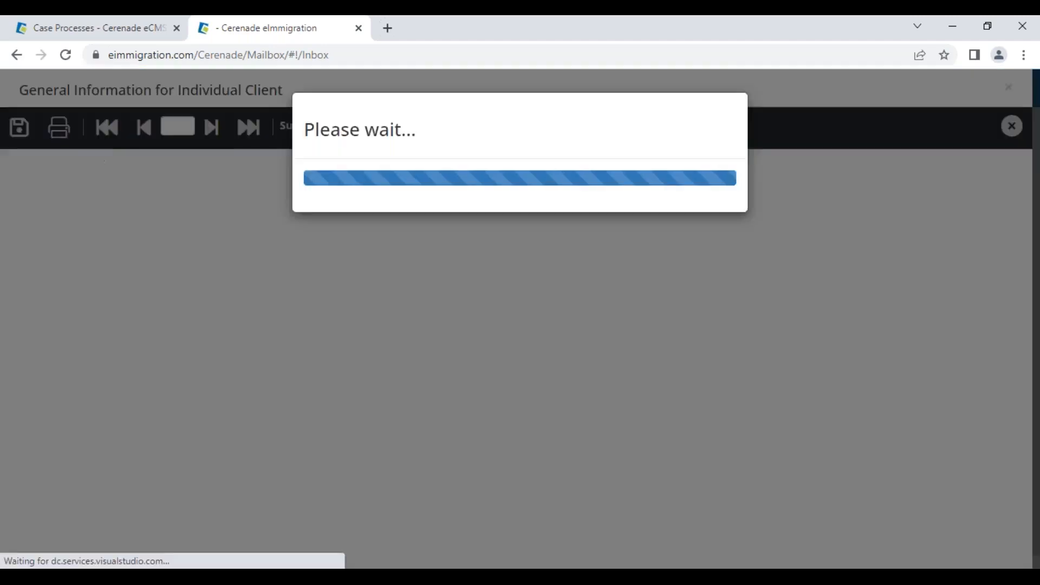
{"action": "scroll", "coordinate": [163, 427], "scroll_direction": "down", "scroll_amount": 5}
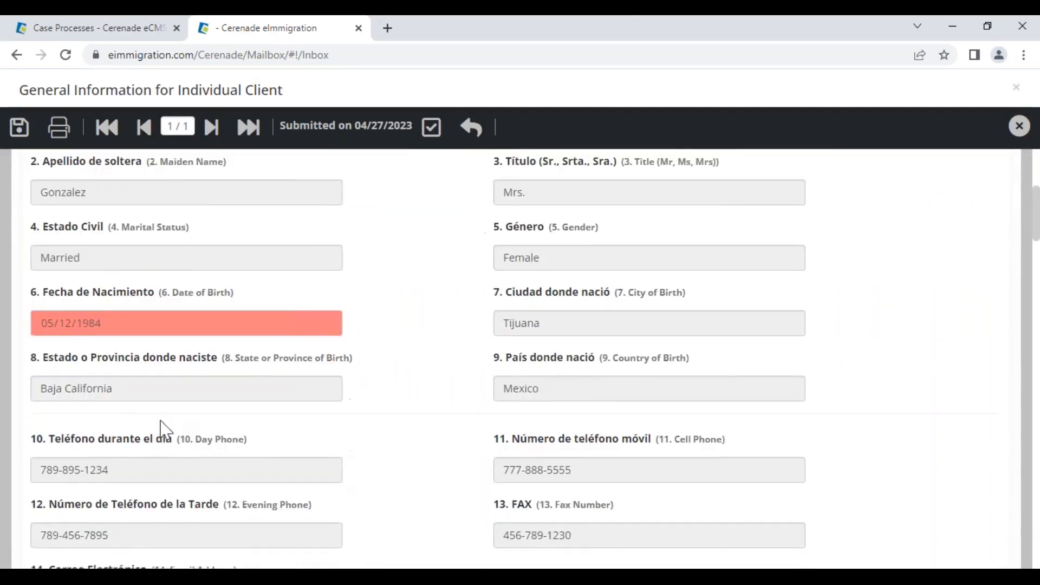
{"action": "scroll", "coordinate": [220, 366], "scroll_direction": "down", "scroll_amount": 6}
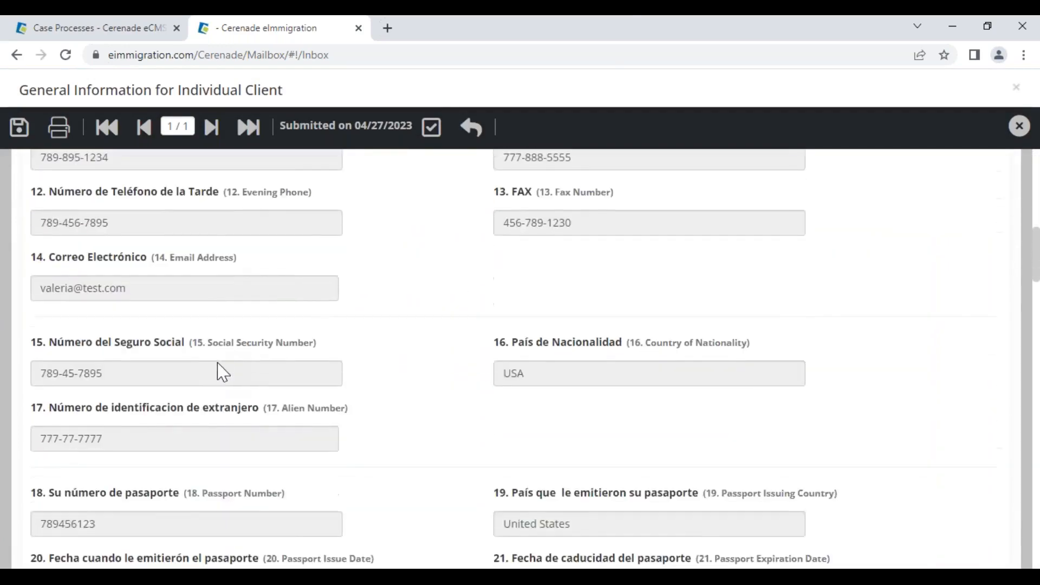
{"action": "scroll", "coordinate": [222, 373], "scroll_direction": "down", "scroll_amount": 15}
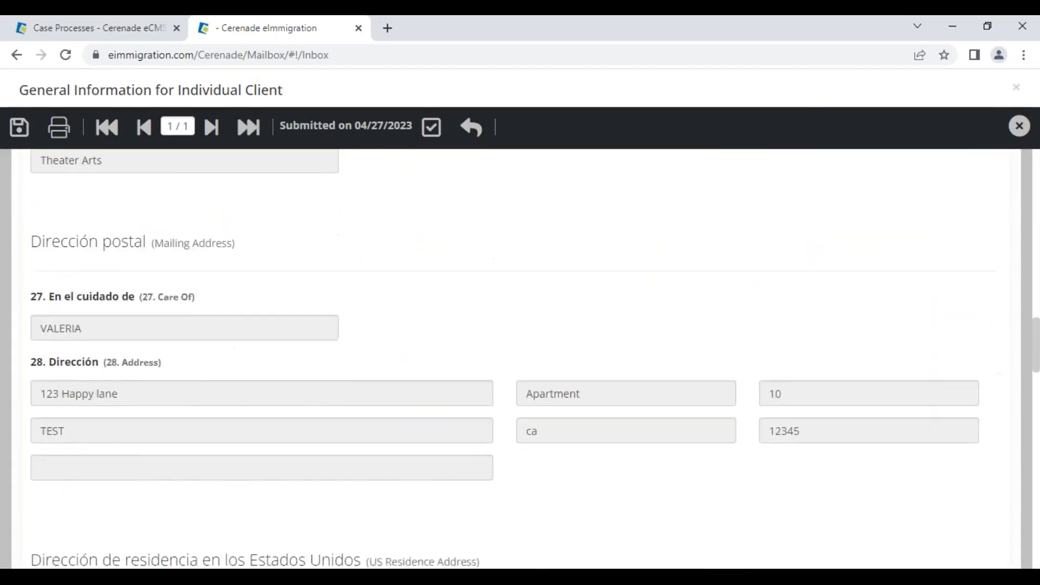
{"action": "scroll", "coordinate": [487, 358], "scroll_direction": "down", "scroll_amount": 5}
{"action": "scroll", "coordinate": [492, 309], "scroll_direction": "up", "scroll_amount": 20}
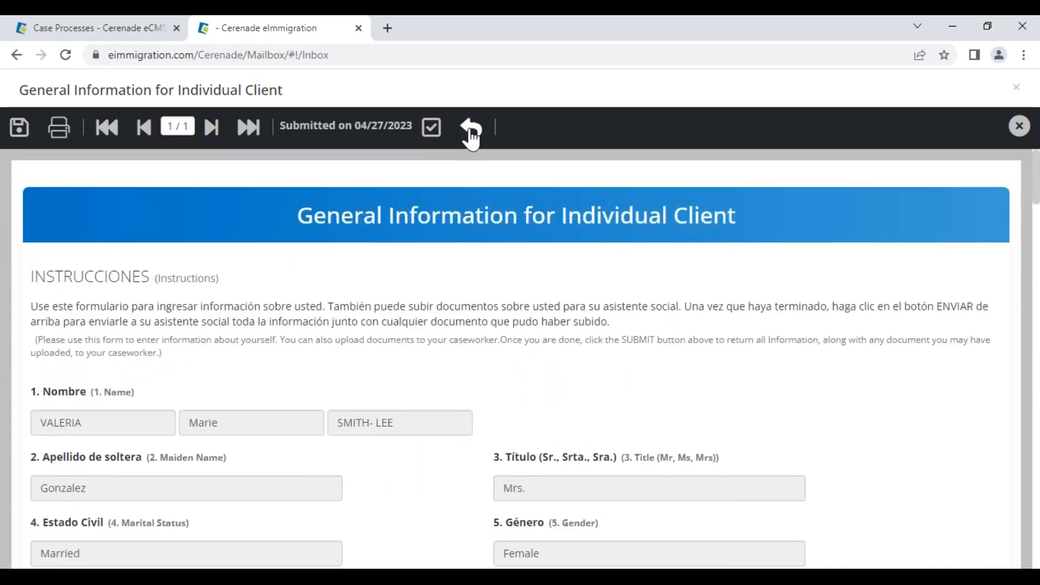
{"action": "left_click", "coordinate": [431, 130]}
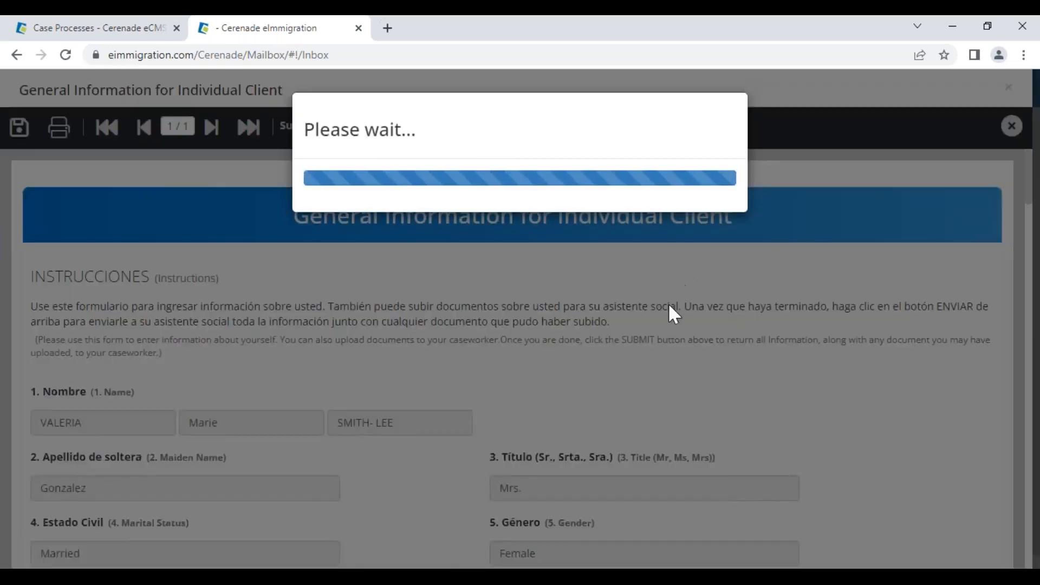
{"action": "left_click", "coordinate": [647, 145]}
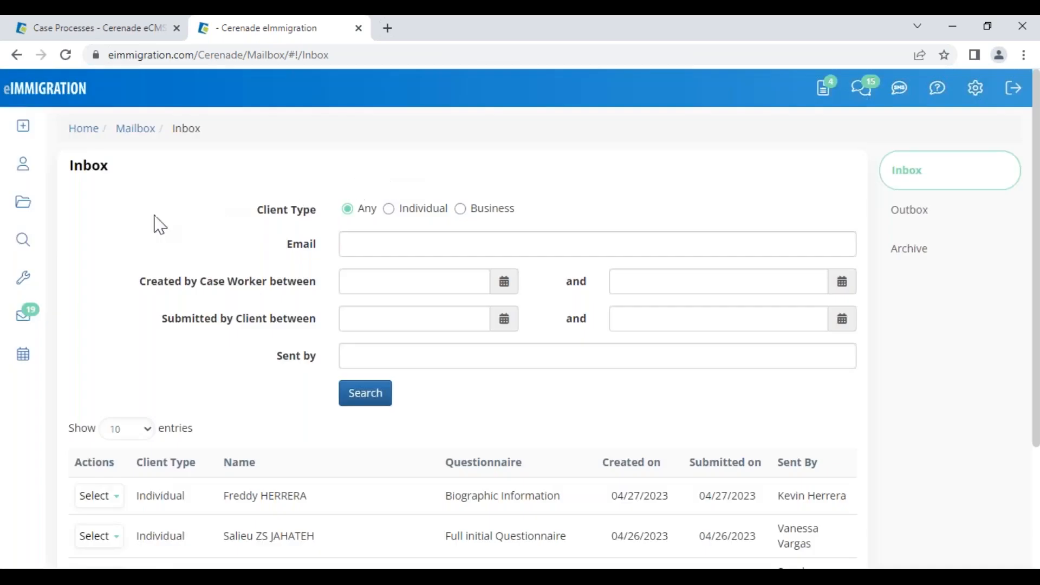
{"action": "left_click", "coordinate": [28, 177]}
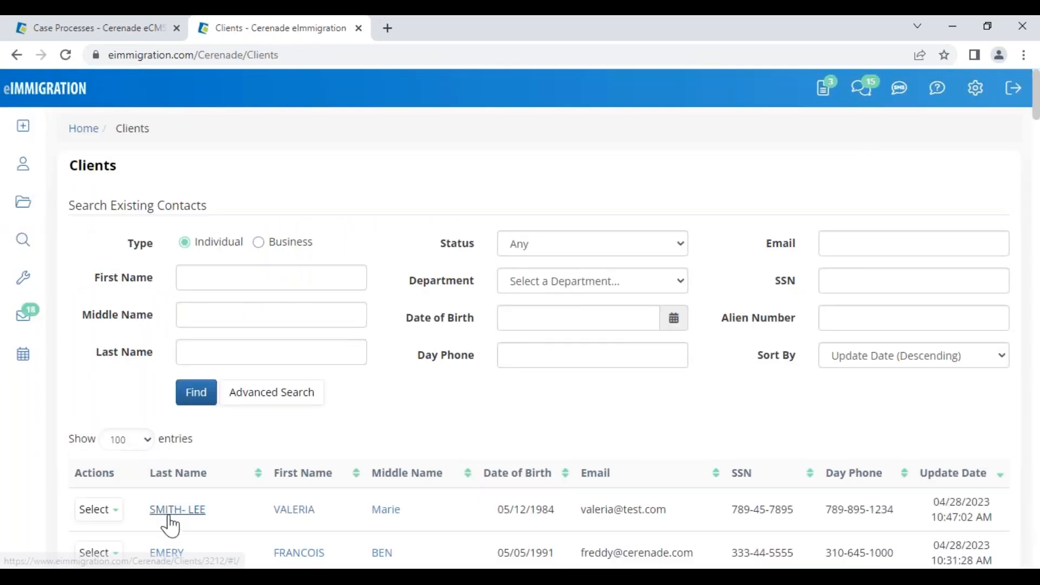
- Open the client's record, dismiss its alerts, and select the Date of Birth value
{"action": "left_click", "coordinate": [168, 507]}
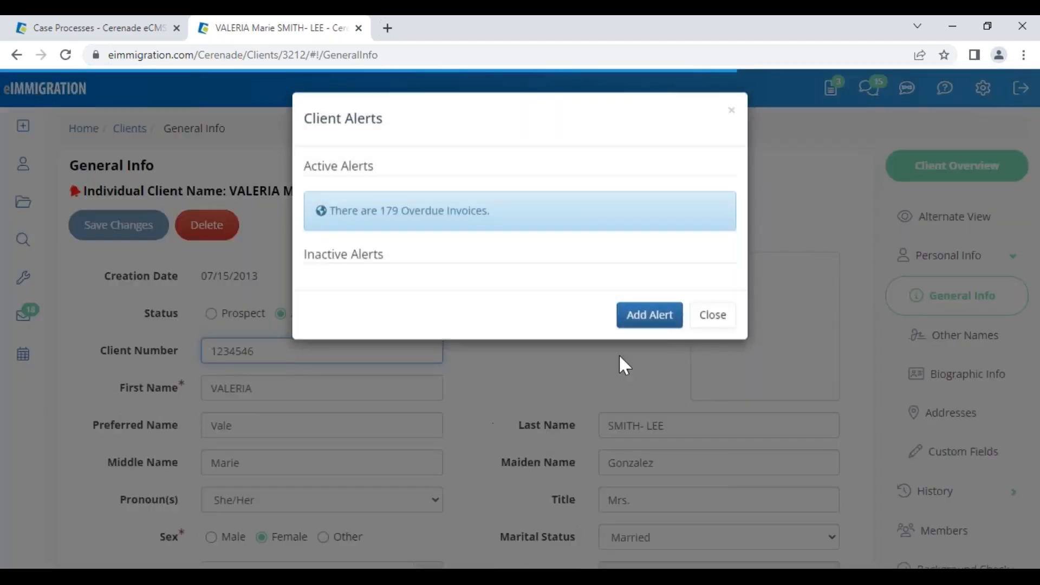
{"action": "left_click", "coordinate": [707, 316]}
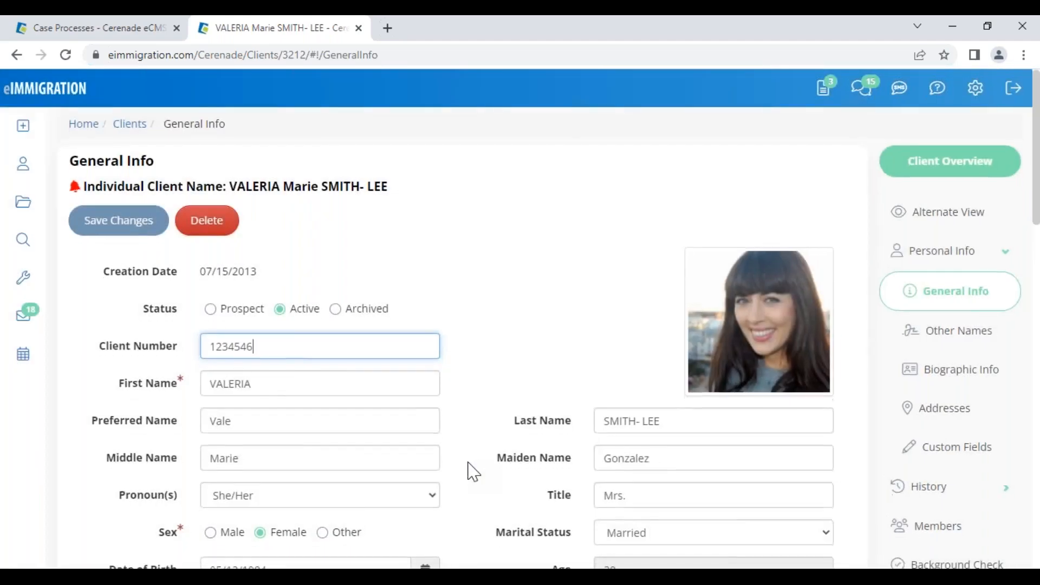
{"action": "scroll", "coordinate": [379, 455], "scroll_direction": "down", "scroll_amount": 3}
{"action": "left_click", "coordinate": [260, 422]}
{"action": "left_click_drag", "start_coordinate": [260, 422], "coordinate": [164, 424]}
{"action": "left_click", "coordinate": [126, 424]}
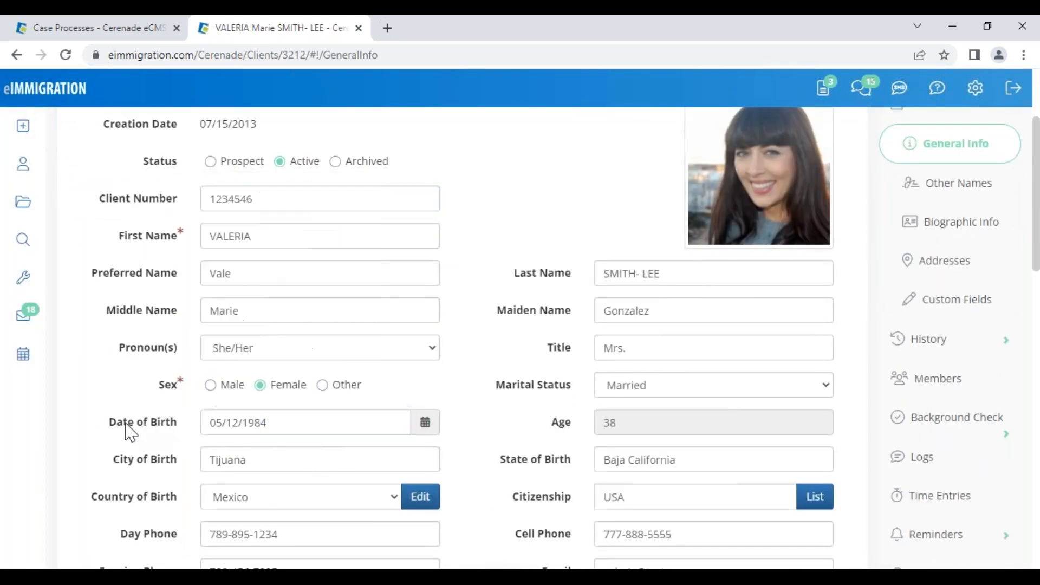
{"action": "left_click", "coordinate": [476, 430]}
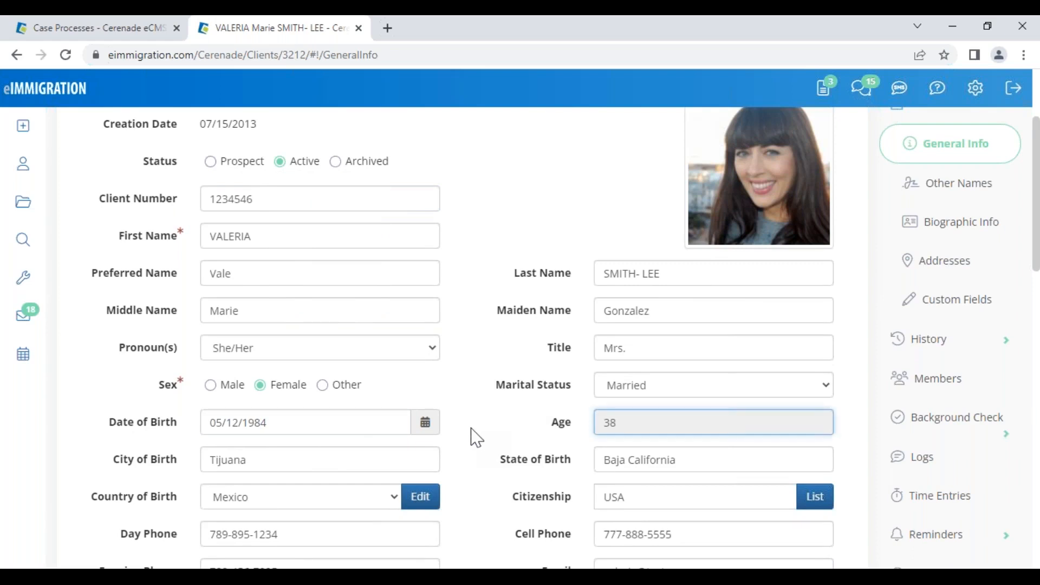
{"action": "left_click_drag", "start_coordinate": [288, 422], "coordinate": [190, 427]}
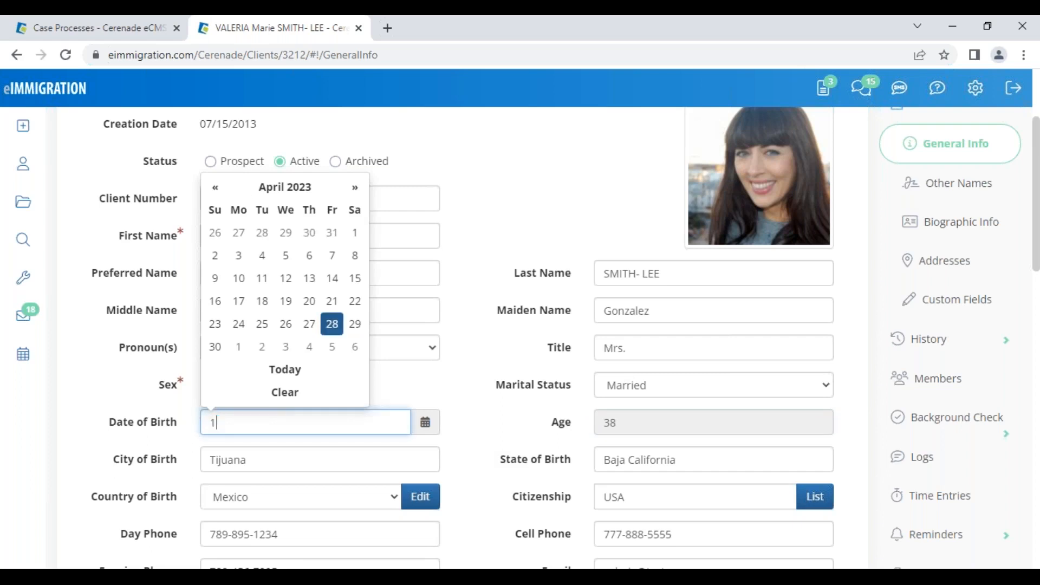
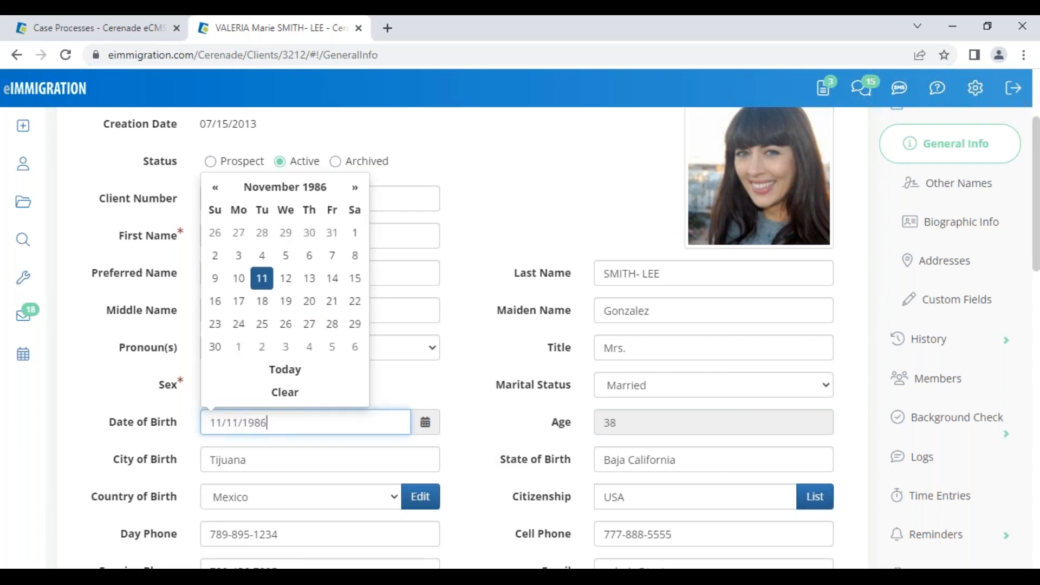
{"action": "left_click", "coordinate": [190, 435]}
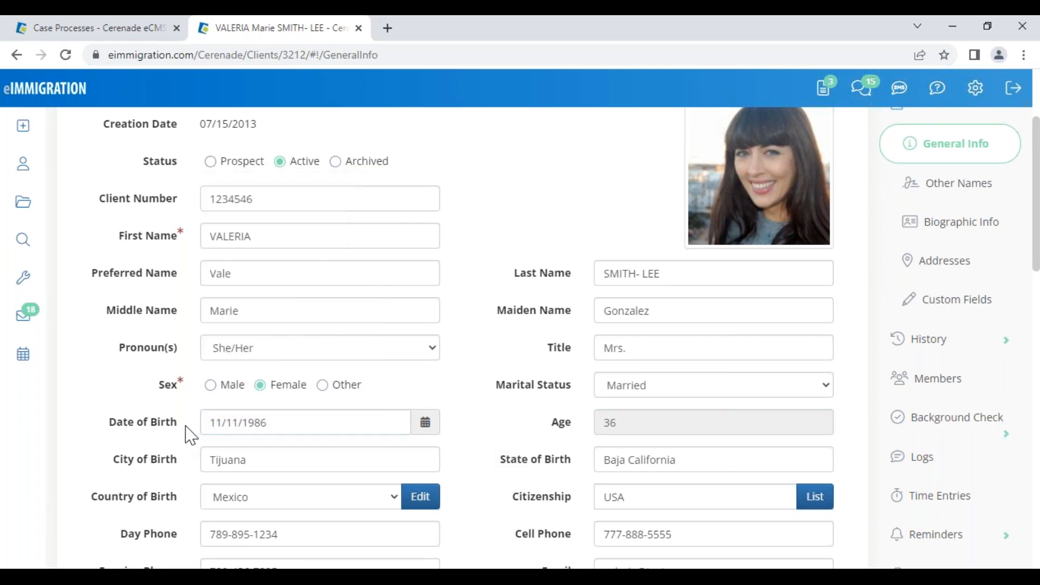
{"action": "scroll", "coordinate": [232, 425], "scroll_direction": "up", "scroll_amount": 3}
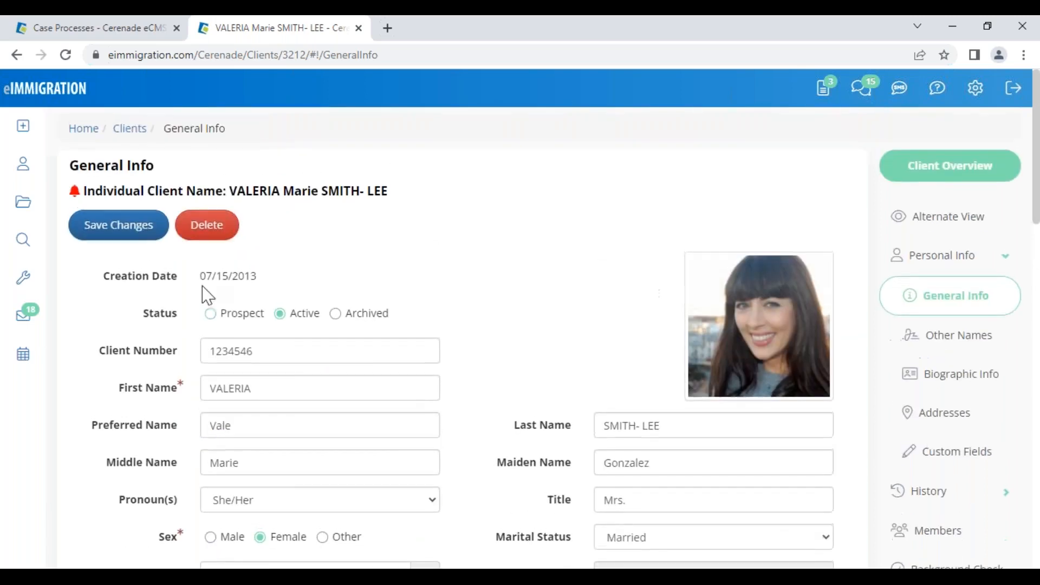
{"action": "left_click", "coordinate": [129, 238]}
- Check the saved birth date and cell phone number, and open the client's Documents page
{"action": "scroll", "coordinate": [503, 486], "scroll_direction": "down", "scroll_amount": 3}
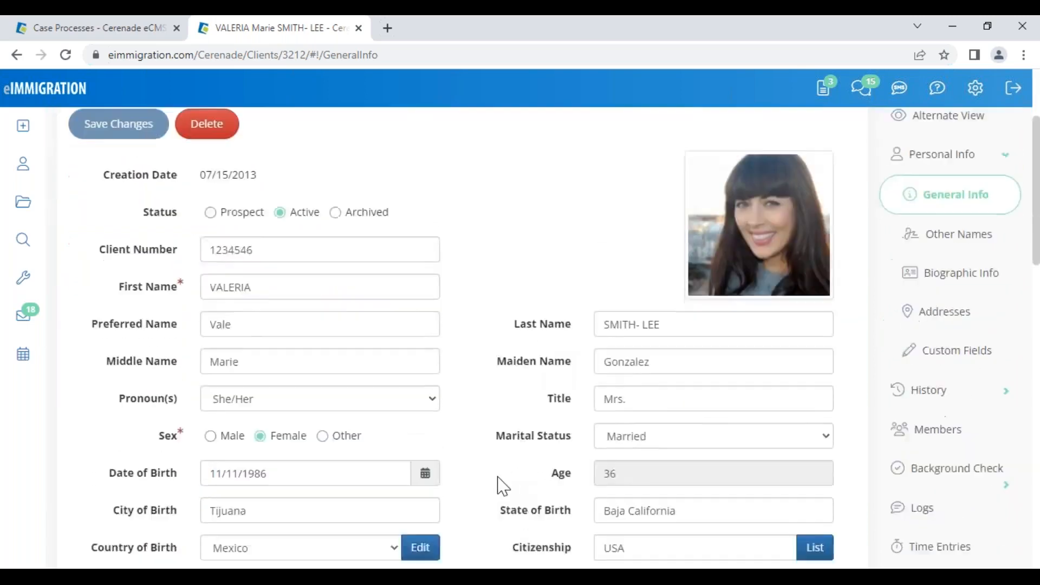
{"action": "scroll", "coordinate": [502, 486], "scroll_direction": "down", "scroll_amount": 3}
{"action": "left_click", "coordinate": [269, 324]}
{"action": "left_click_drag", "start_coordinate": [269, 323], "coordinate": [195, 324]}
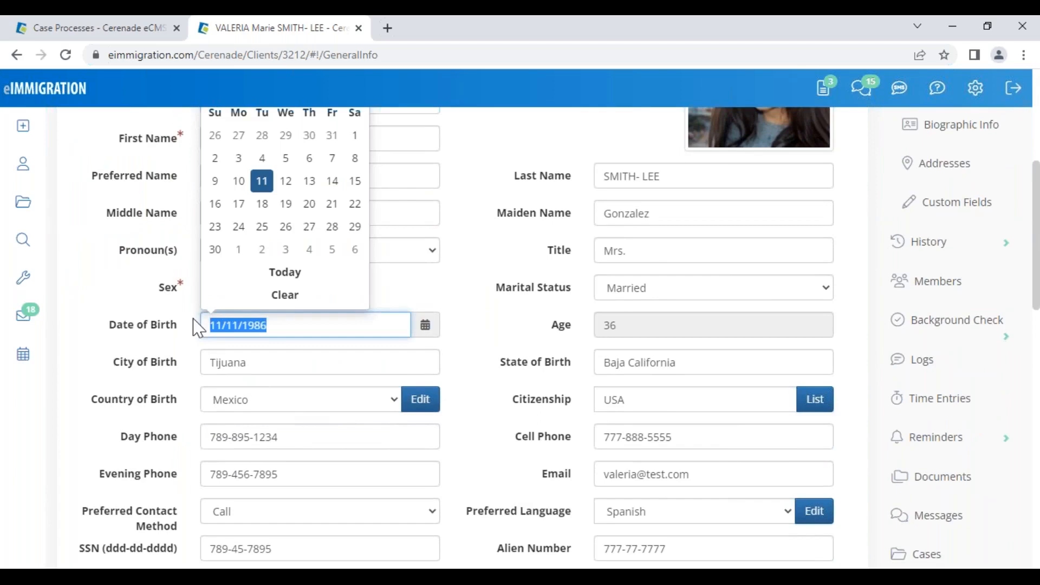
{"action": "left_click", "coordinate": [500, 444]}
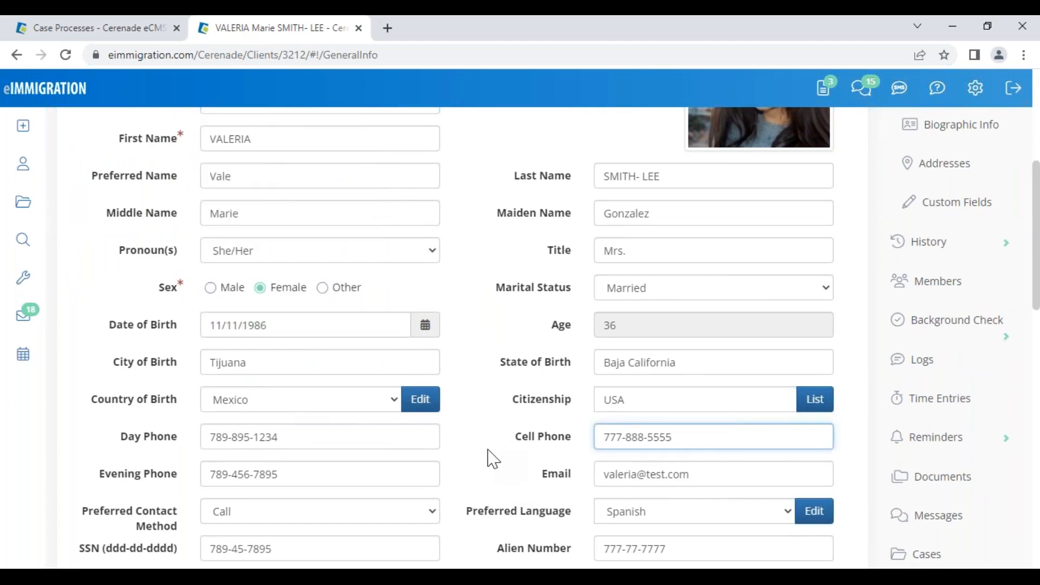
{"action": "scroll", "coordinate": [867, 411], "scroll_direction": "down", "scroll_amount": 5}
{"action": "left_click", "coordinate": [947, 265]}
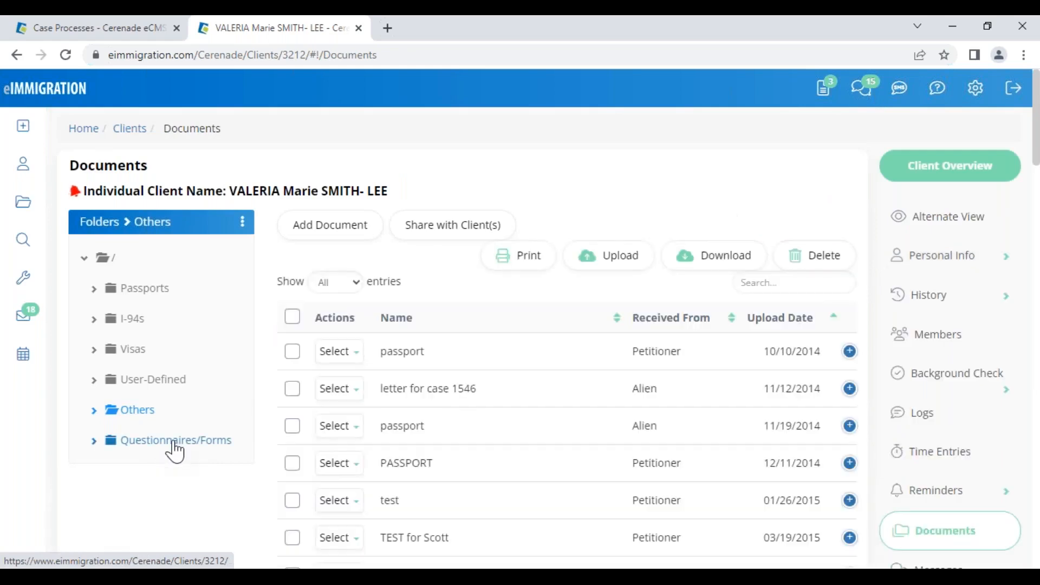
- Review the Questionnaires/Forms folder, then return to the Mailbox Inbox of submitted questionnaires
{"action": "left_click", "coordinate": [175, 442]}
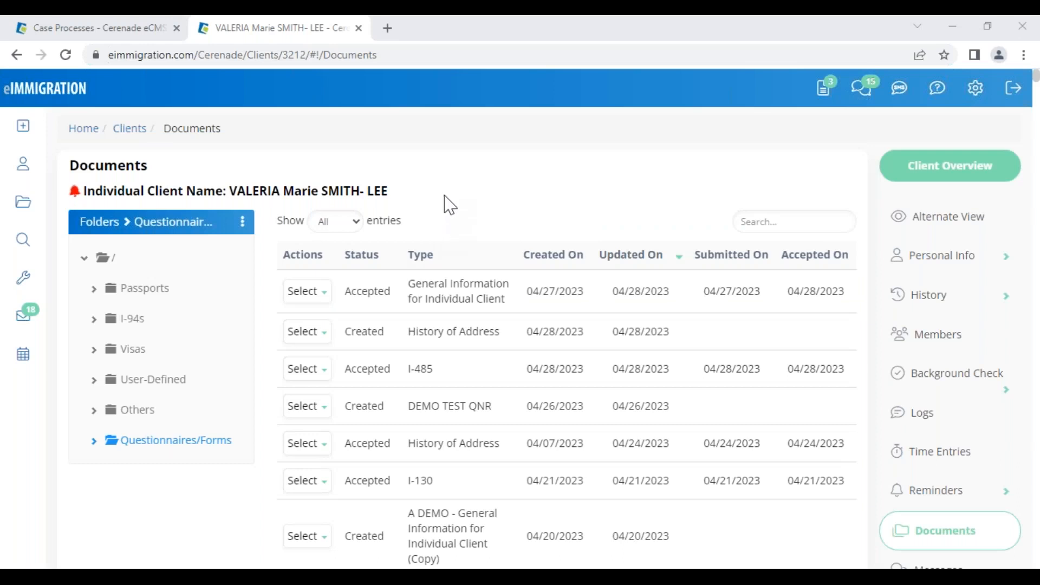
{"action": "left_click", "coordinate": [824, 87]}
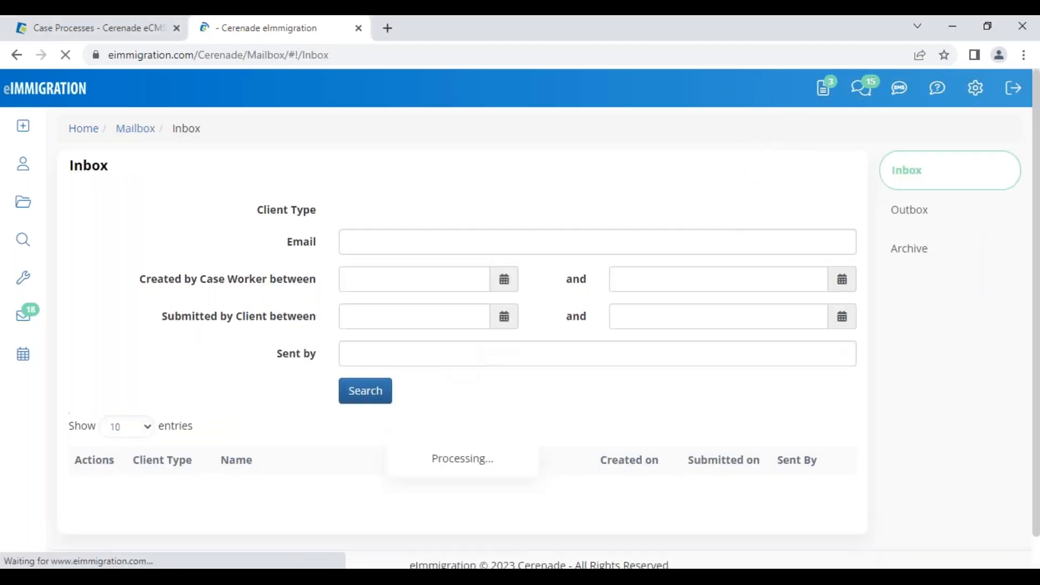
{"action": "scroll", "coordinate": [325, 480], "scroll_direction": "down", "scroll_amount": 2}
{"action": "left_click_drag", "start_coordinate": [307, 420], "coordinate": [260, 437]}
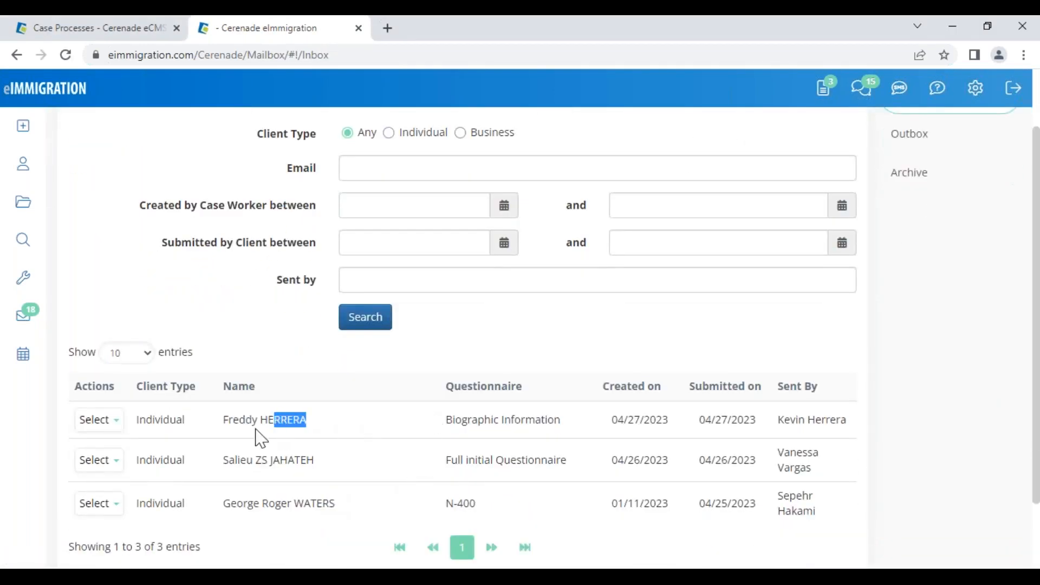
{"action": "left_click", "coordinate": [103, 422]}
{"action": "left_click", "coordinate": [113, 453]}
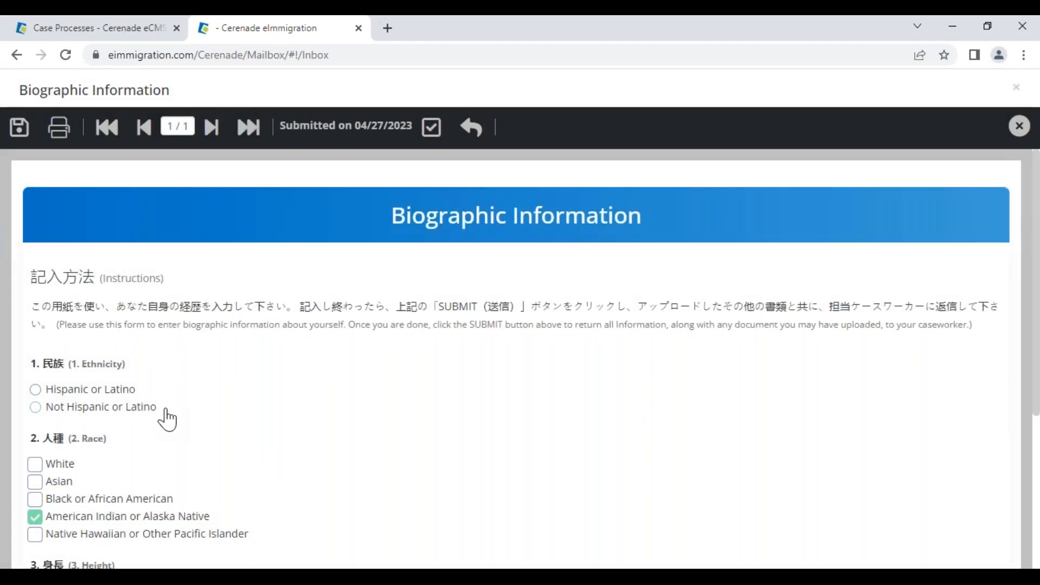
{"action": "left_click", "coordinate": [476, 132]}
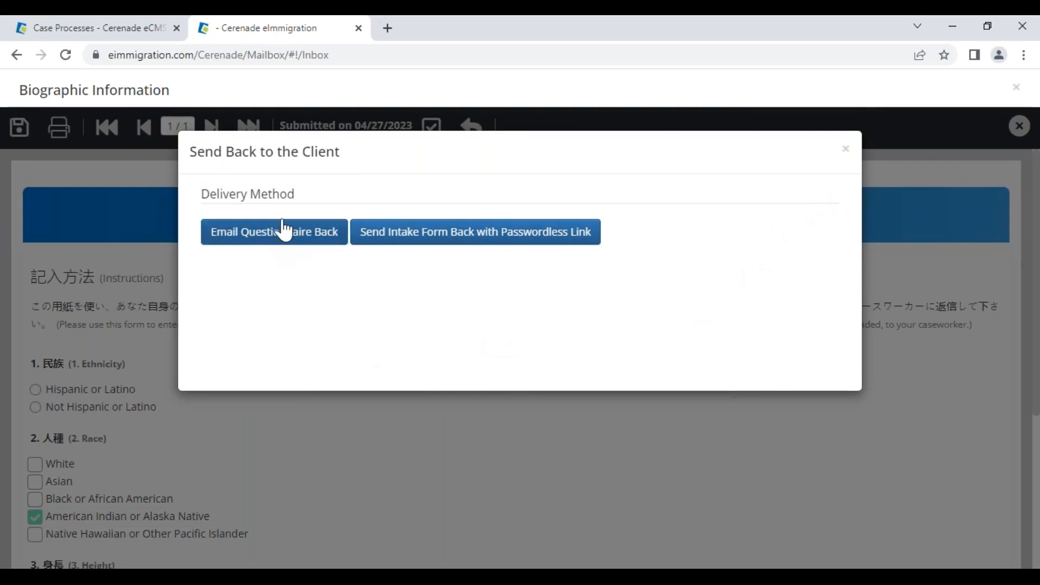
{"action": "left_click", "coordinate": [845, 150]}
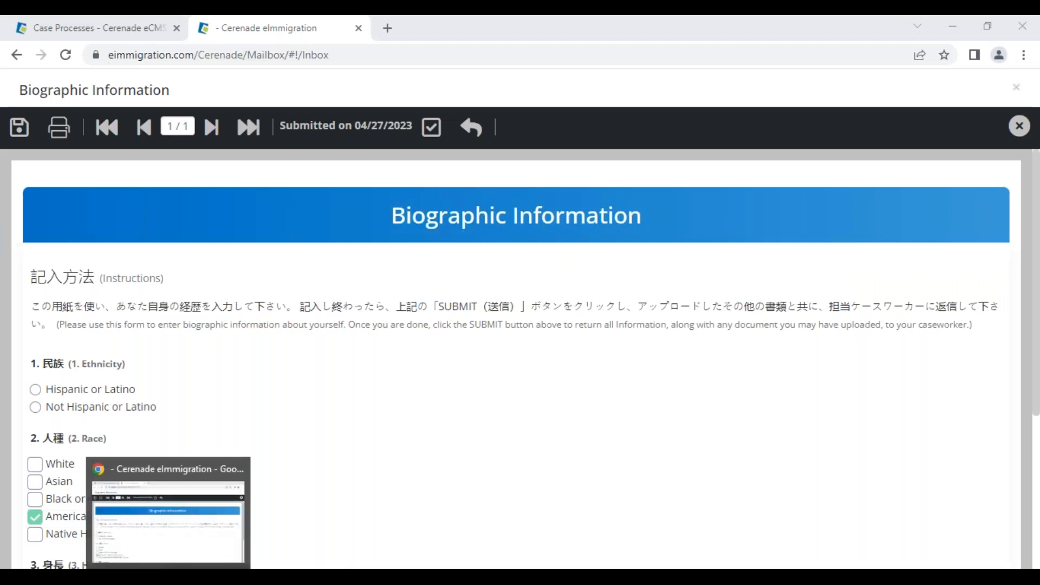
{"action": "left_click", "coordinate": [169, 576]}
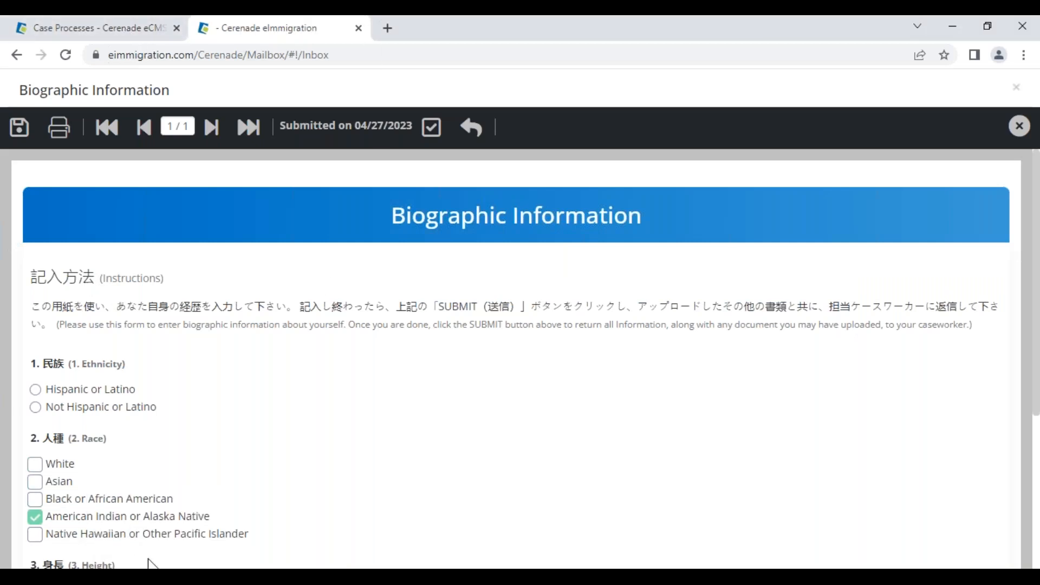
{"action": "left_click", "coordinate": [1019, 125]}
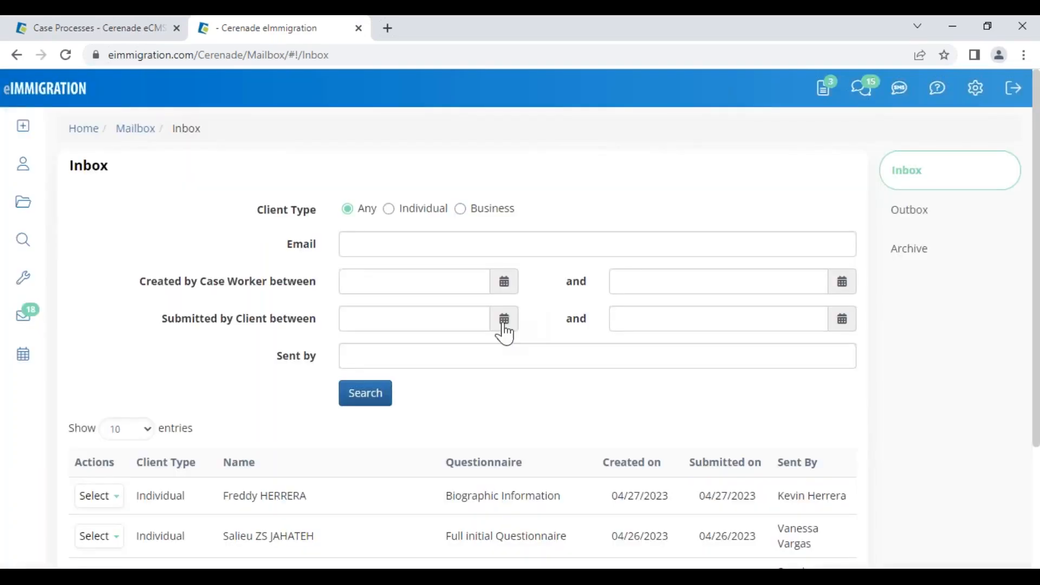
- Open the Forms of the second, most recently updated family-based case and tick ETA-9089
{"action": "left_click", "coordinate": [27, 203]}
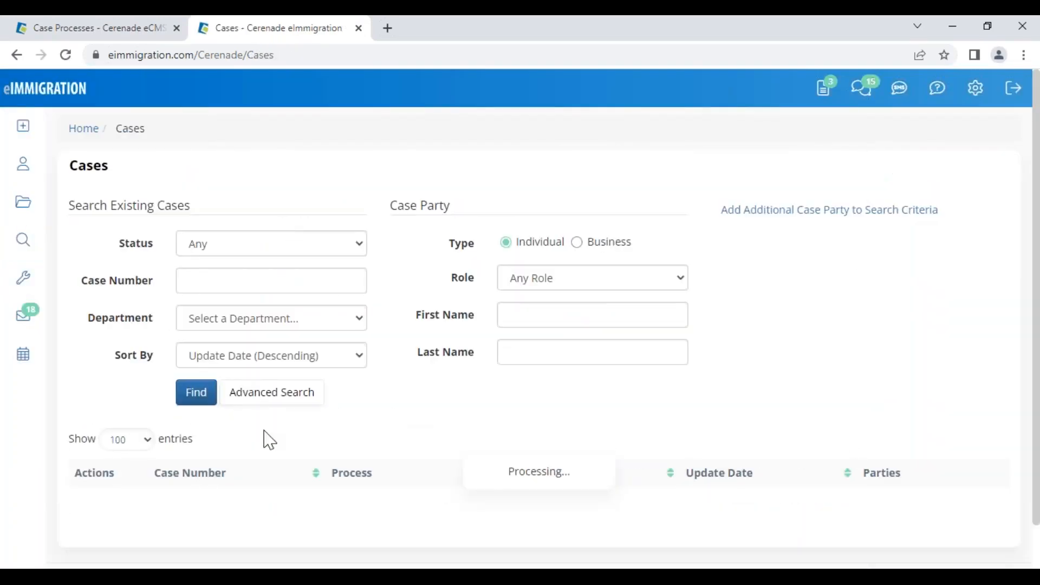
{"action": "scroll", "coordinate": [269, 440], "scroll_direction": "down", "scroll_amount": 5}
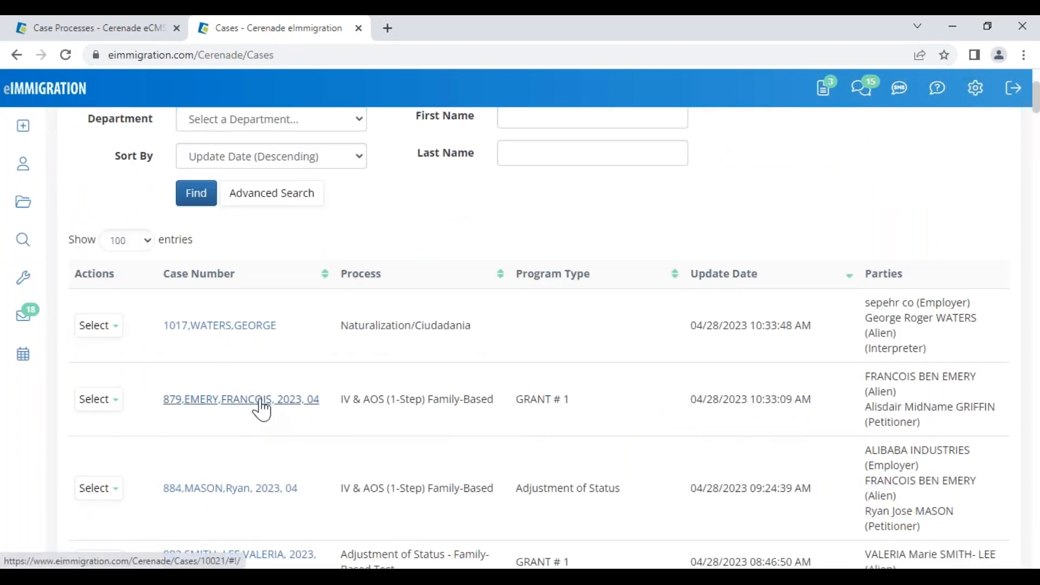
{"action": "left_click", "coordinate": [260, 404]}
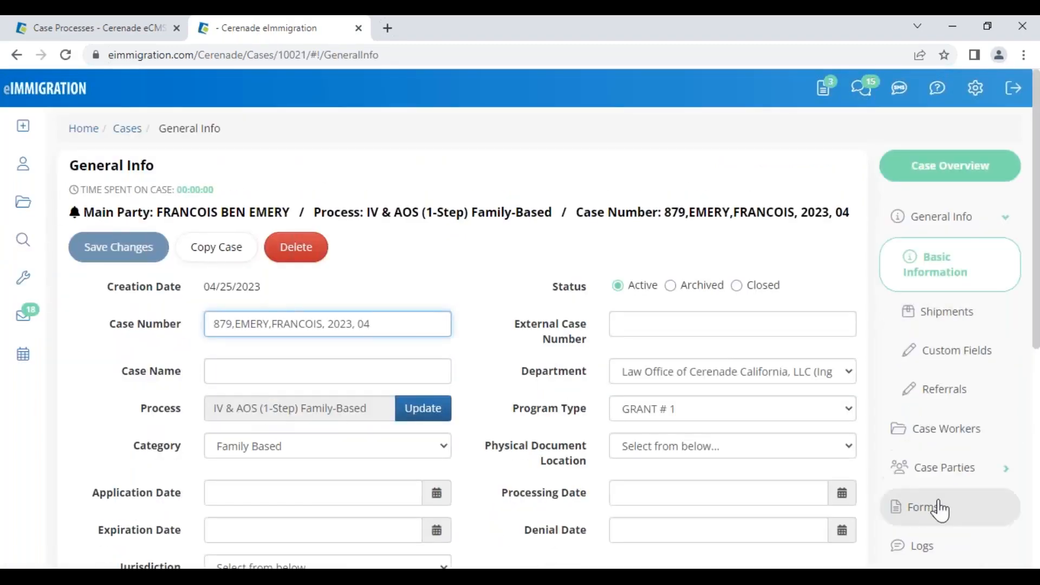
{"action": "left_click", "coordinate": [939, 511]}
{"action": "left_click", "coordinate": [224, 444]}
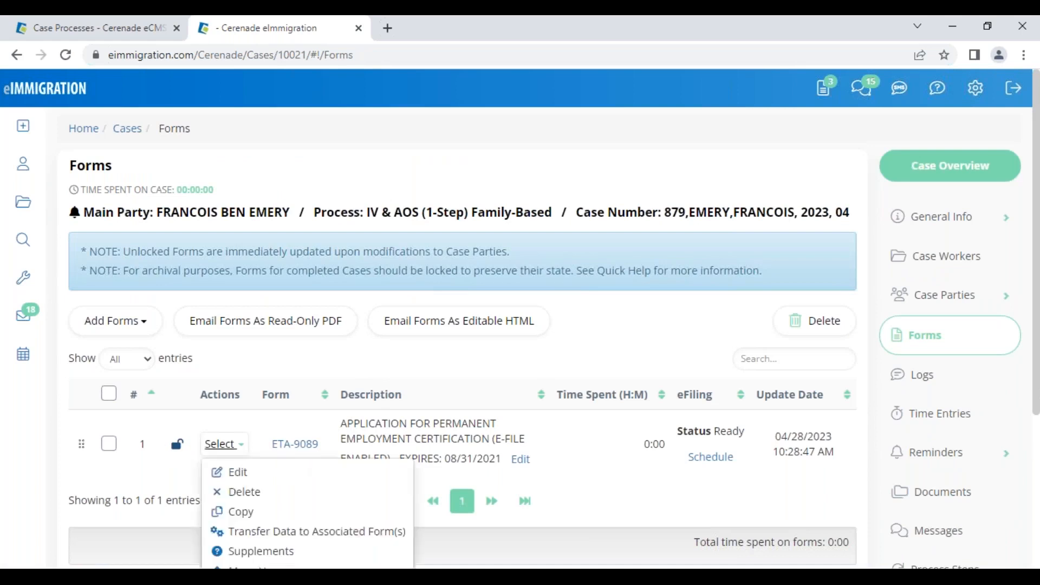
{"action": "left_click", "coordinate": [224, 444]}
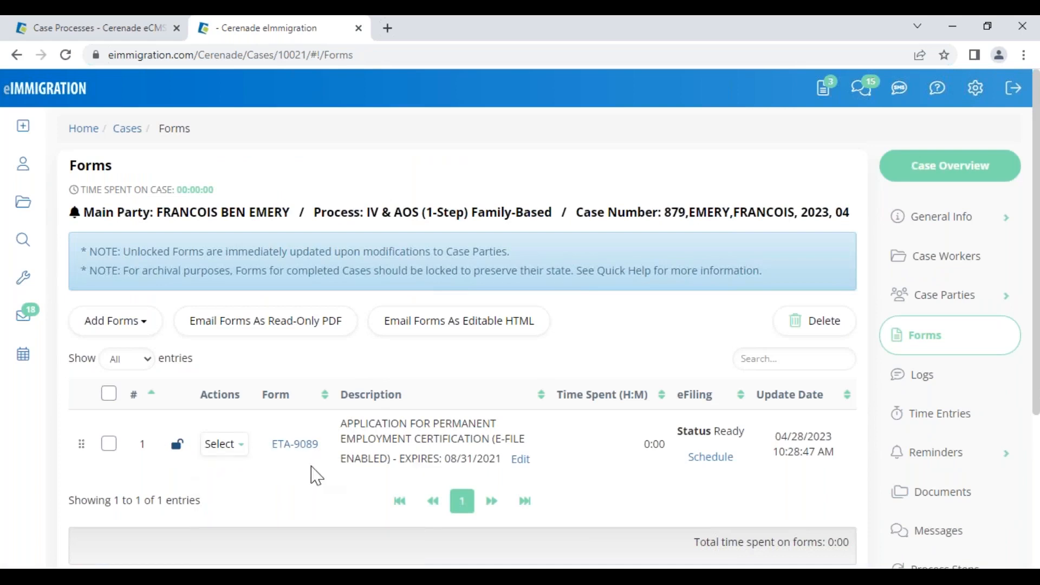
{"action": "left_click", "coordinate": [109, 444]}
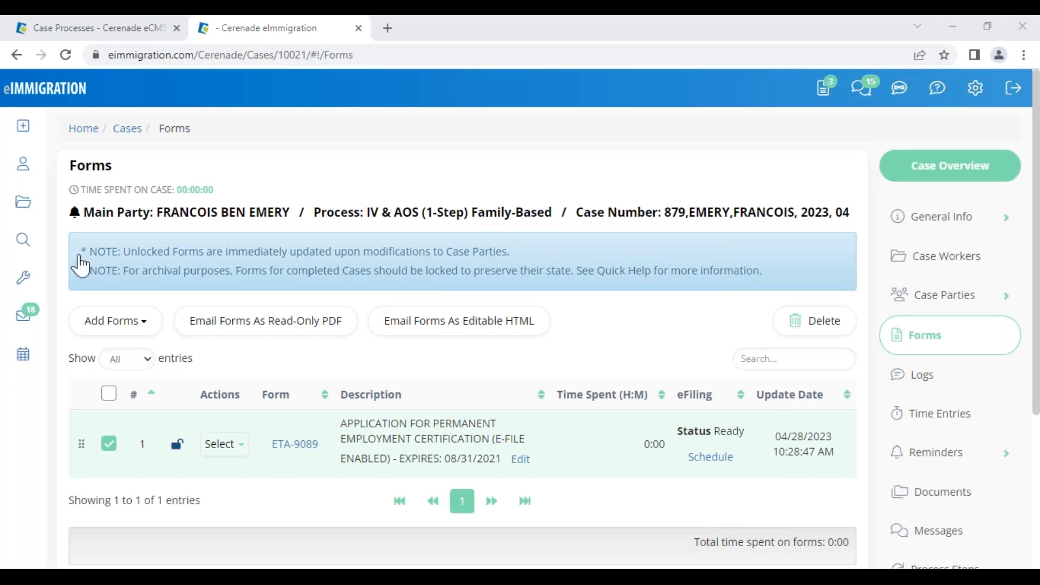
- Back in the Mailbox Inbox, highlight the first row's client name, Biographic Information type, 04/27/2023 date and sender
{"action": "left_click", "coordinate": [824, 97]}
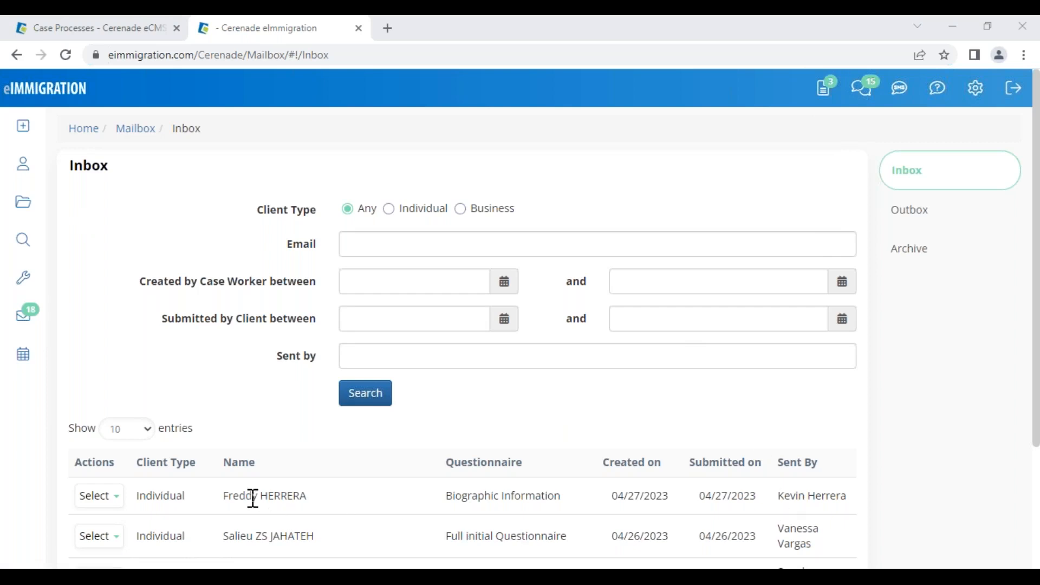
{"action": "left_click_drag", "start_coordinate": [253, 498], "coordinate": [303, 497]}
{"action": "left_click_drag", "start_coordinate": [484, 495], "coordinate": [553, 501]}
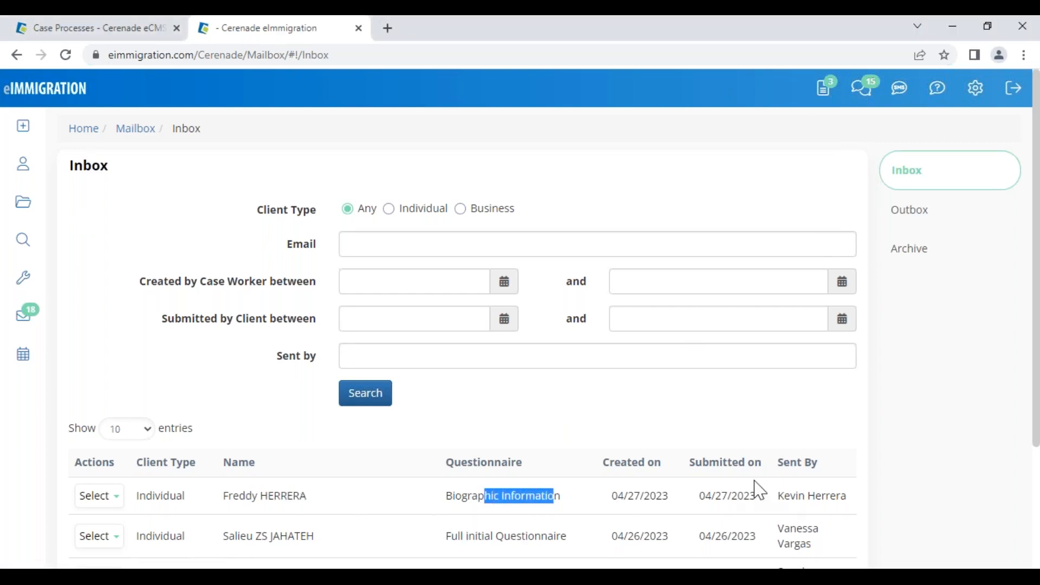
{"action": "left_click_drag", "start_coordinate": [705, 496], "coordinate": [868, 495]}
{"action": "left_click", "coordinate": [833, 453]}
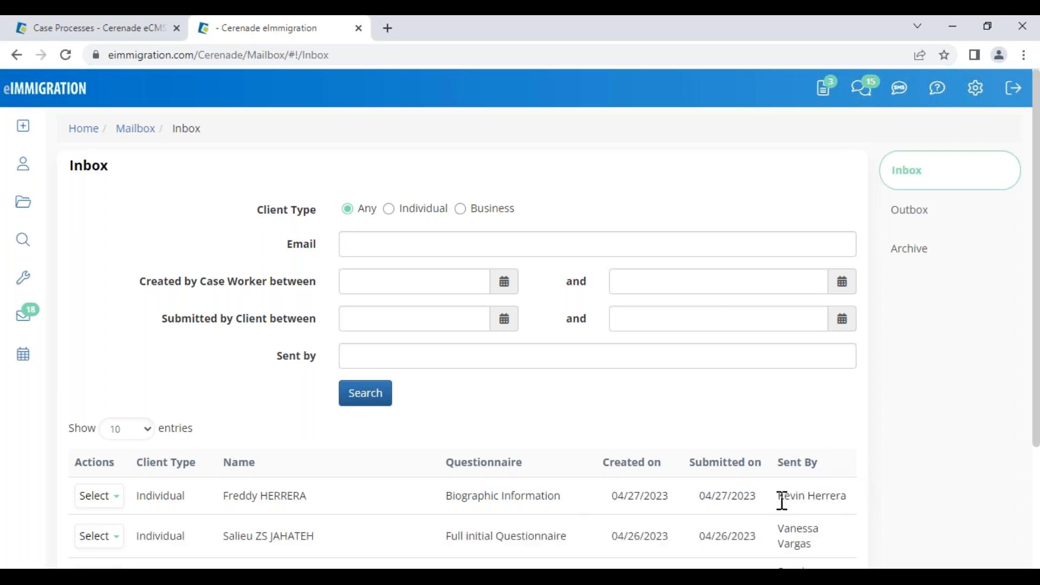
{"action": "left_click_drag", "start_coordinate": [780, 496], "coordinate": [845, 496]}
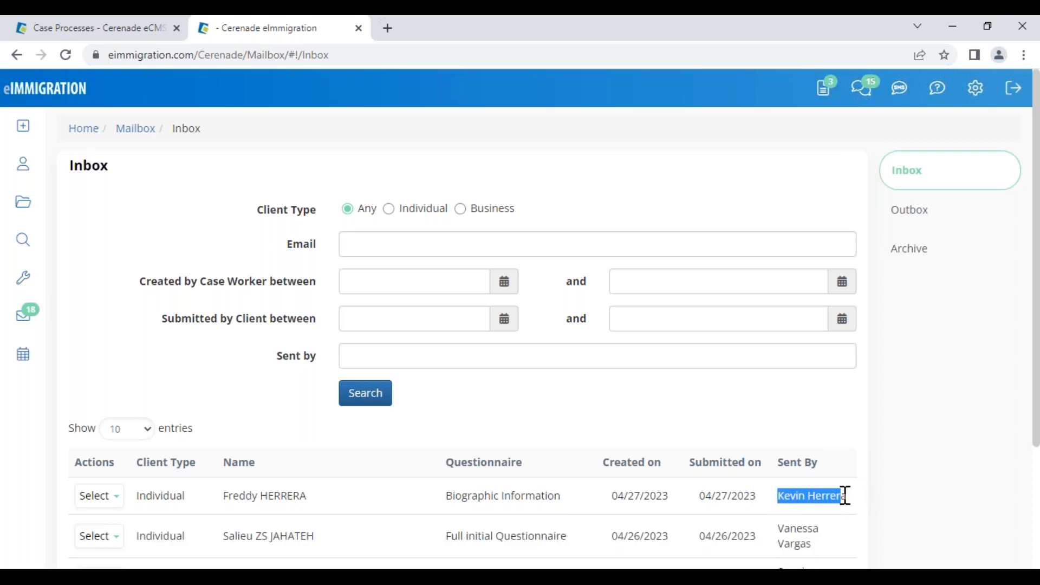
{"action": "left_click", "coordinate": [720, 428]}
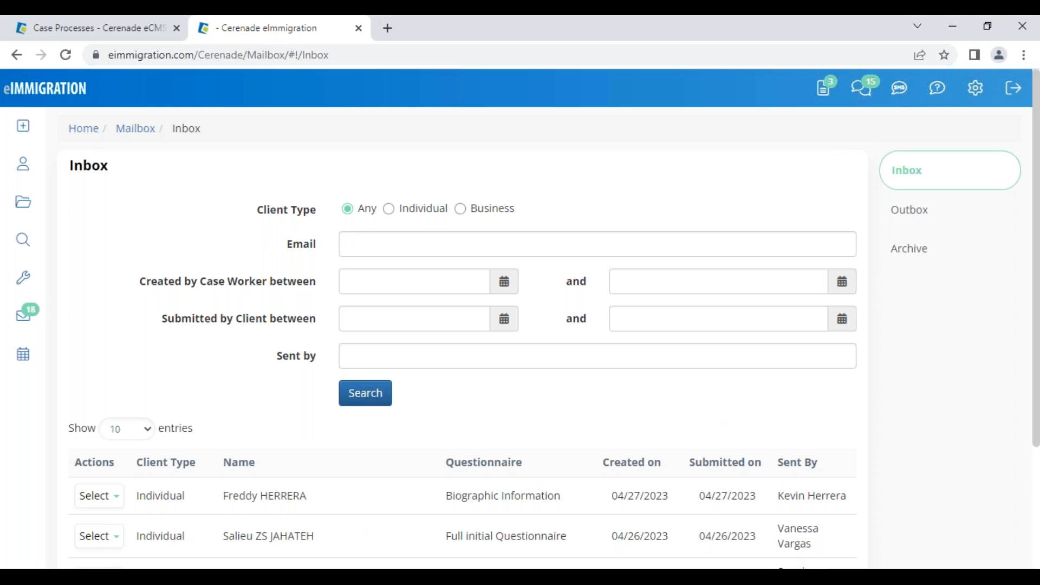
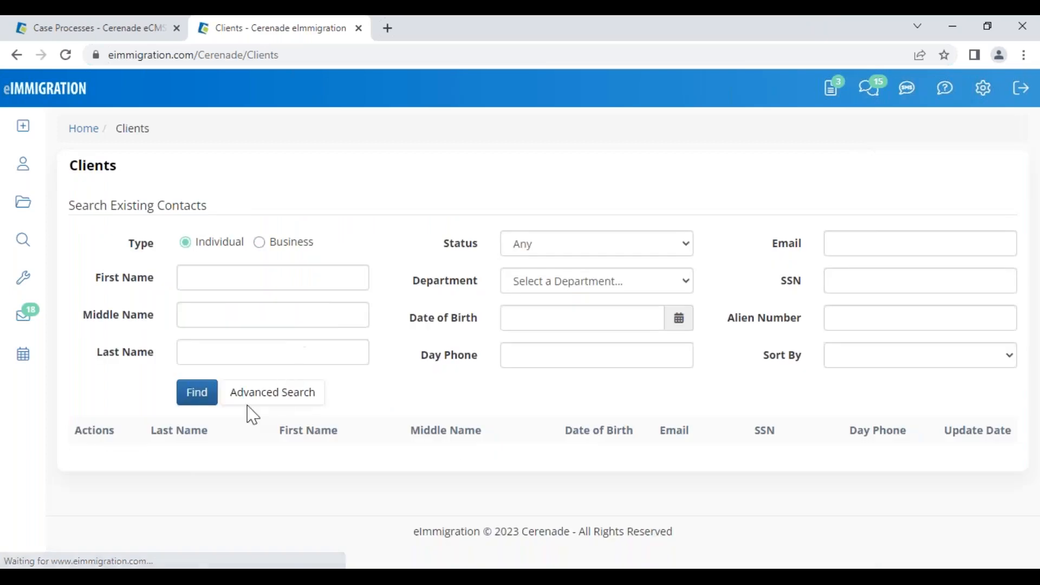
- Open the client's General Info record, dismissing the Client Alerts popup each time it appears
{"action": "left_click", "coordinate": [177, 510]}
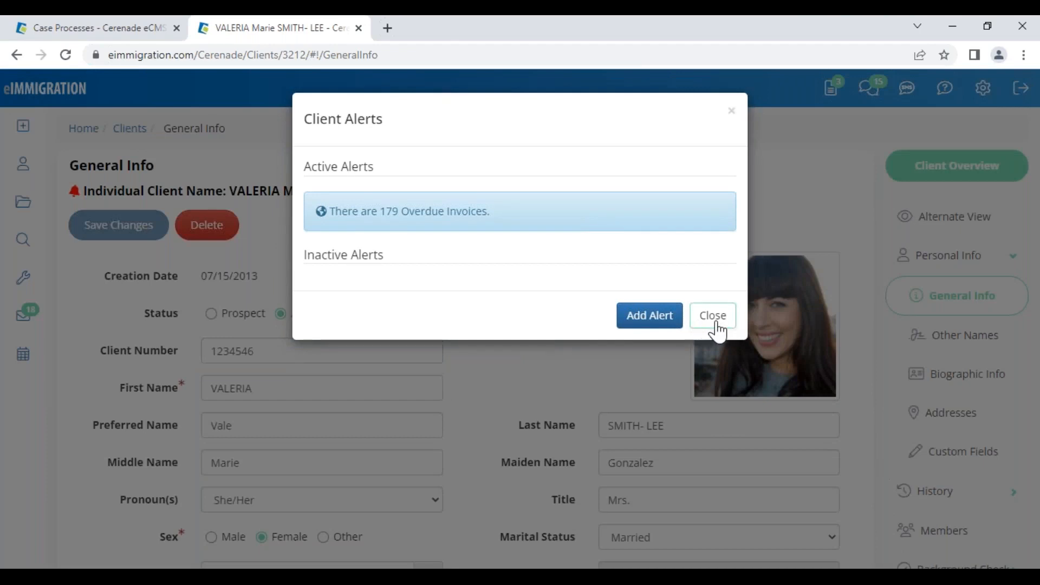
{"action": "left_click", "coordinate": [714, 322]}
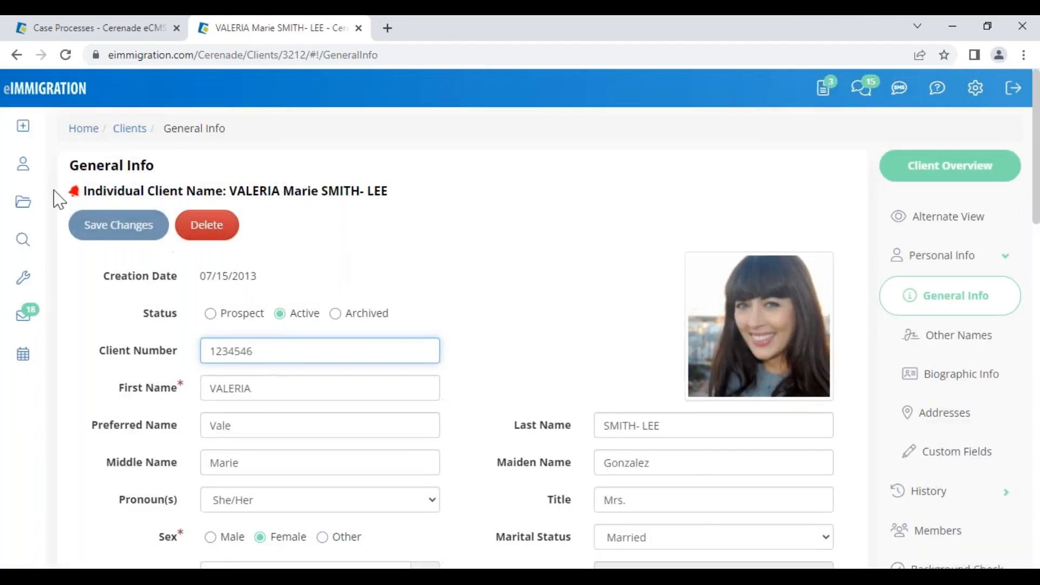
{"action": "mouse_move", "coordinate": [21, 139]}
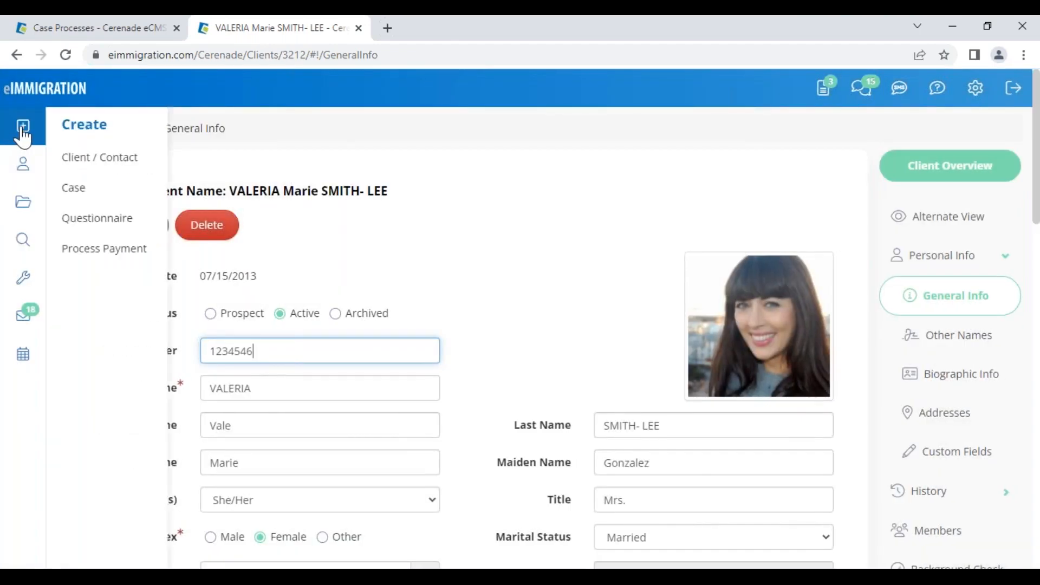
{"action": "left_click", "coordinate": [822, 96]}
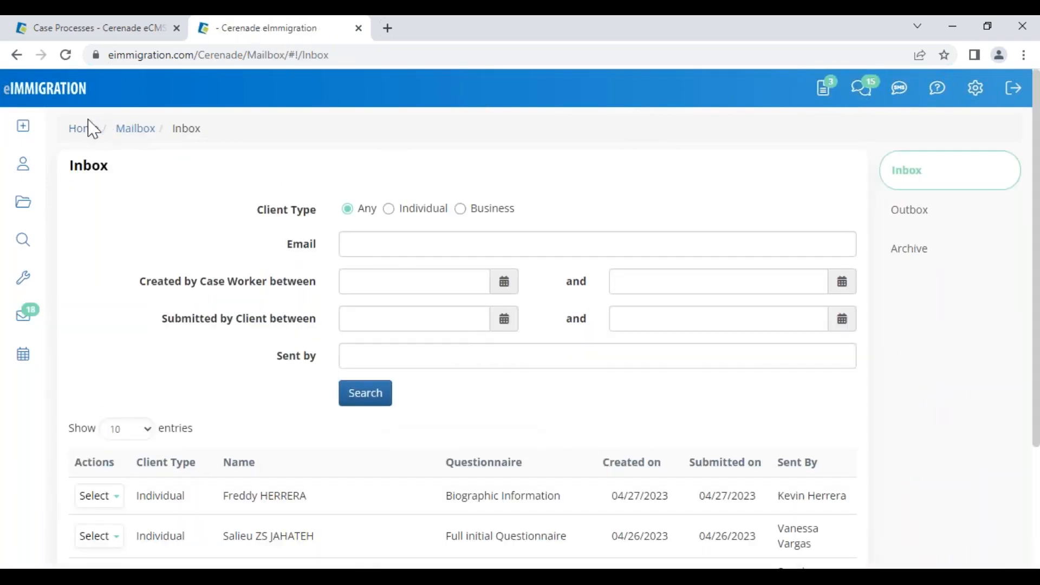
{"action": "left_click", "coordinate": [17, 55]}
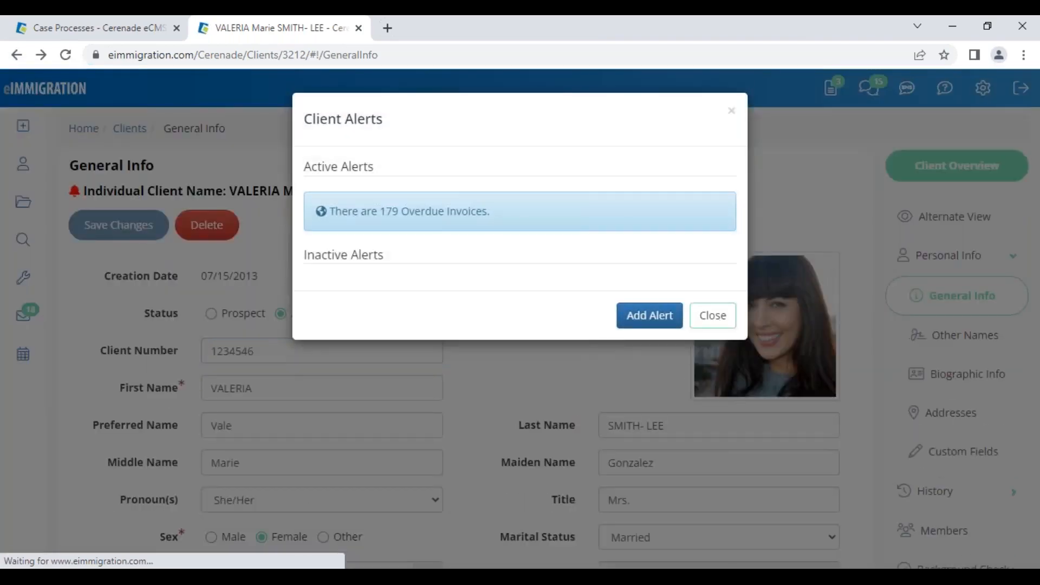
{"action": "left_click", "coordinate": [713, 318]}
- Email the Adjustment of Status 'General Information for Individual Client' questionnaire to the client and save
{"action": "mouse_move", "coordinate": [23, 126]}
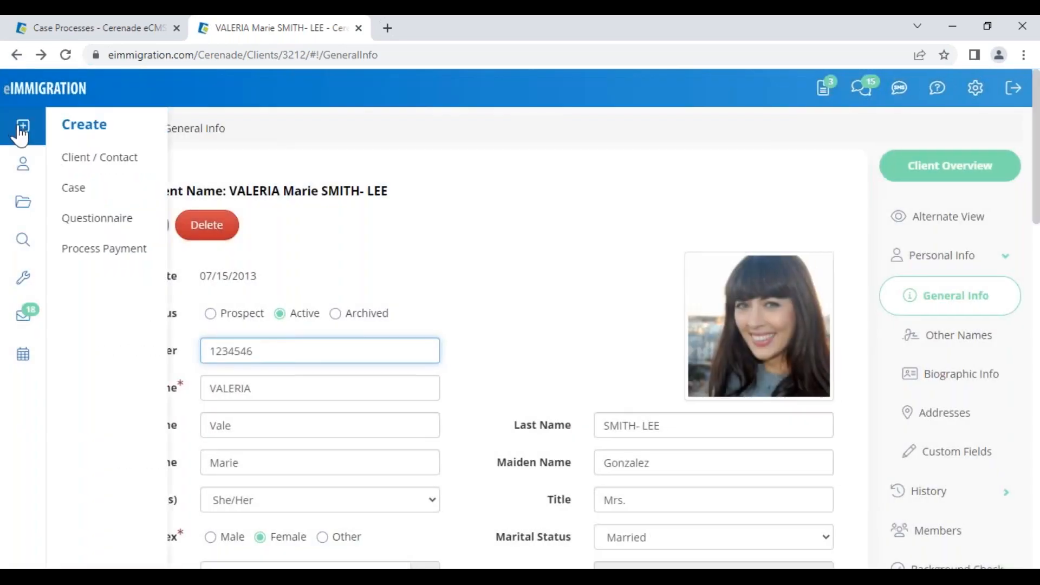
{"action": "left_click", "coordinate": [121, 219]}
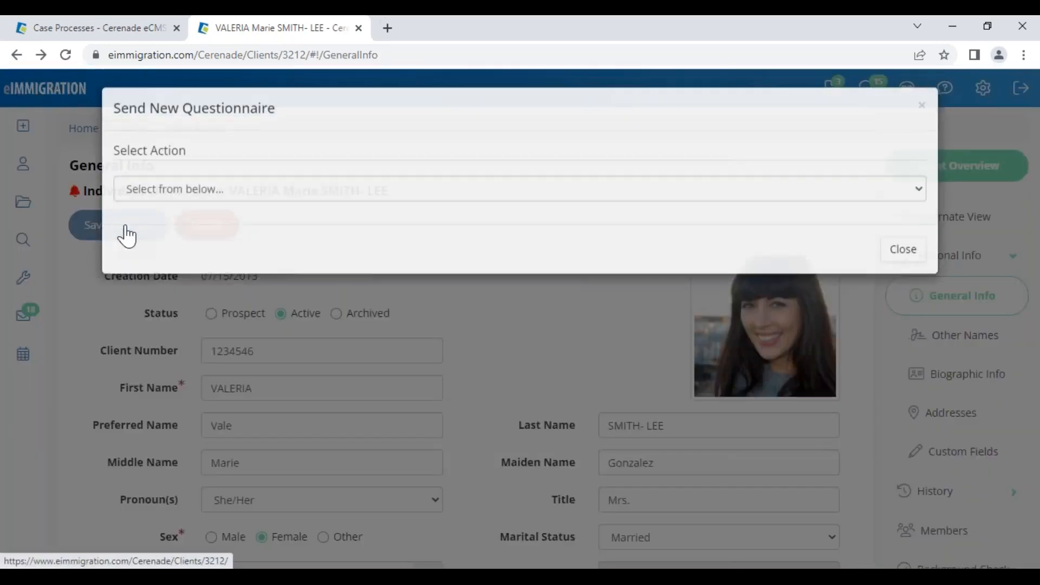
{"action": "left_click", "coordinate": [163, 199]}
{"action": "left_click", "coordinate": [182, 231]}
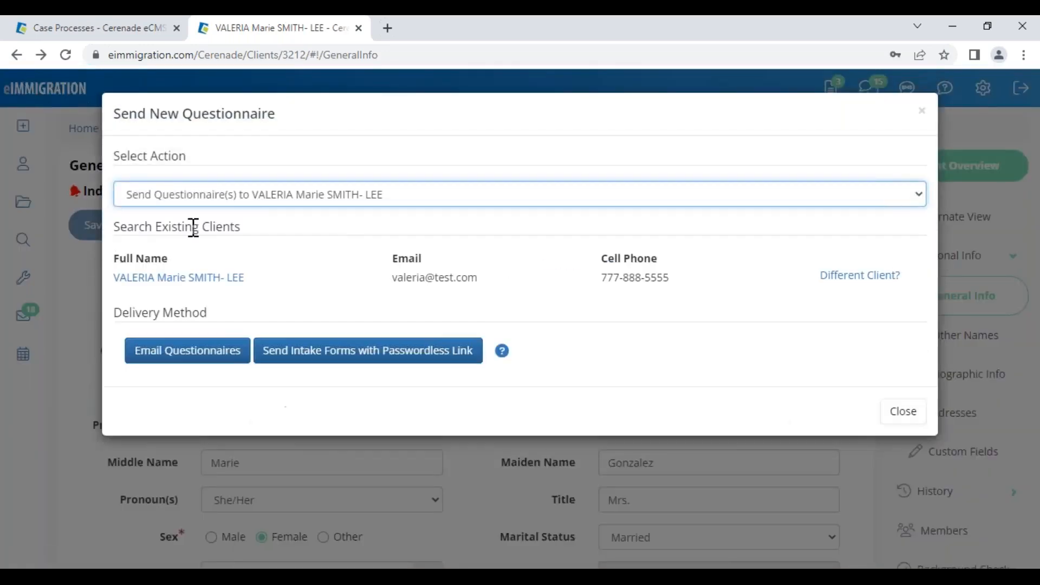
{"action": "left_click", "coordinate": [196, 362]}
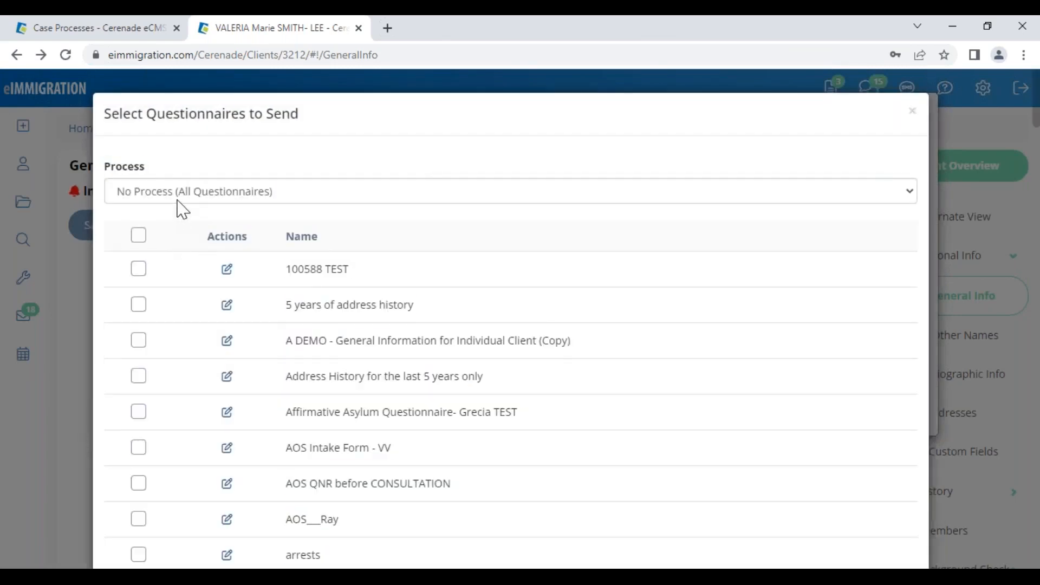
{"action": "left_click", "coordinate": [179, 198]}
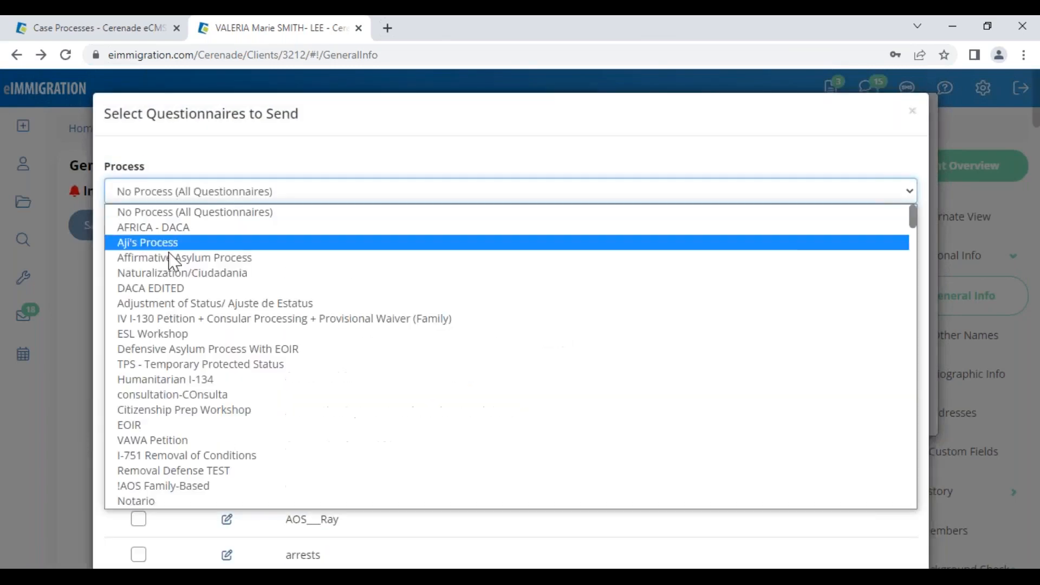
{"action": "left_click", "coordinate": [191, 305]}
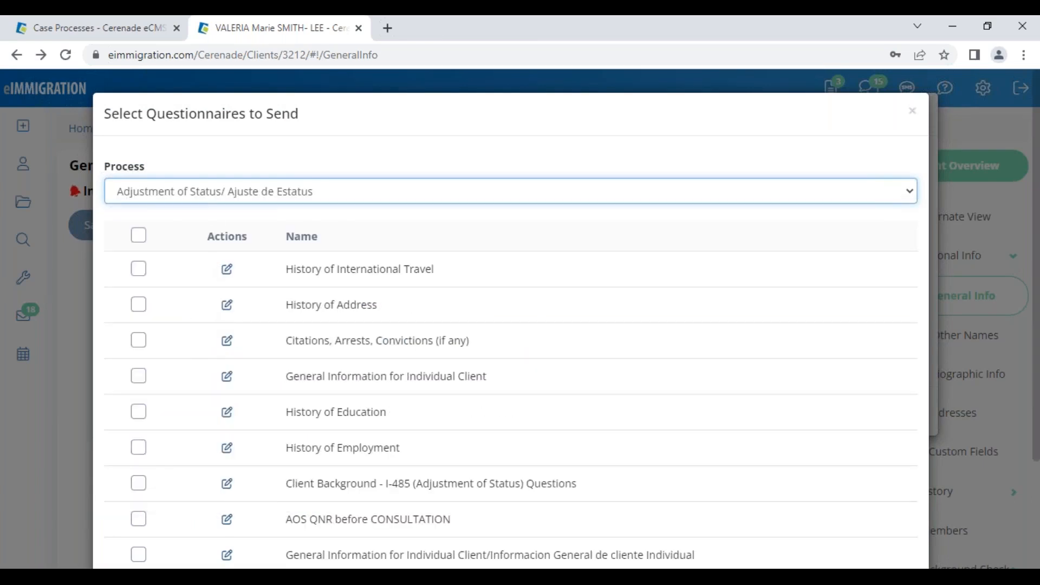
{"action": "left_click", "coordinate": [138, 375]}
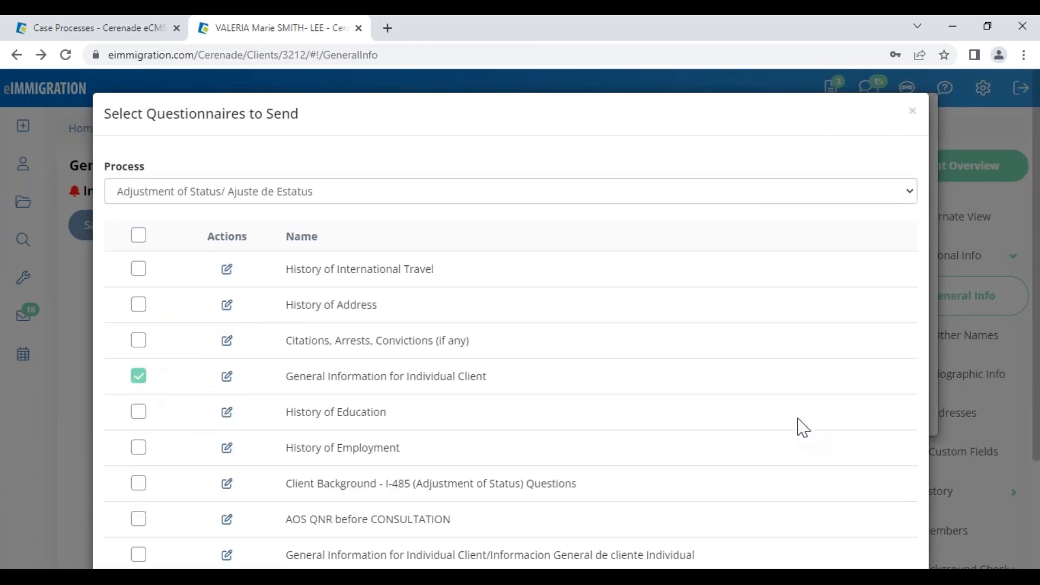
{"action": "scroll", "coordinate": [798, 427], "scroll_direction": "down", "scroll_amount": 3}
{"action": "left_click", "coordinate": [836, 521]}
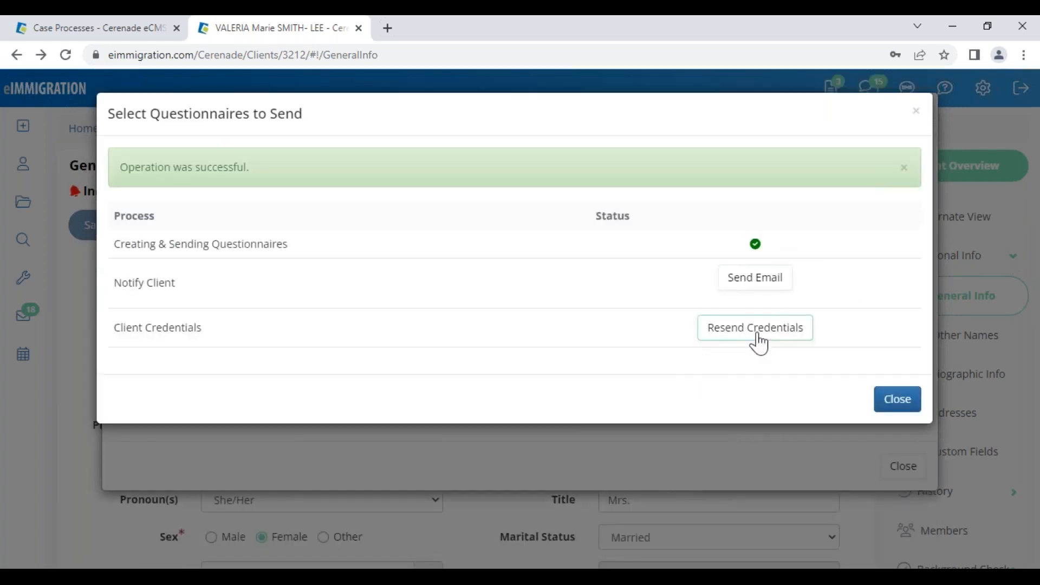
- Start the notification email and set its sender to the firm's general info address
{"action": "left_click", "coordinate": [765, 288]}
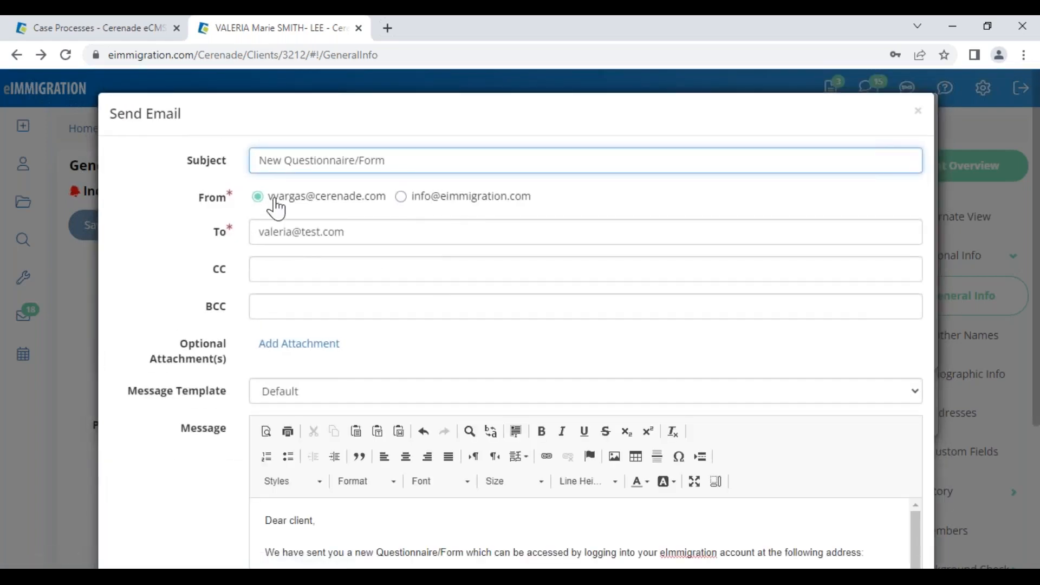
{"action": "left_click_drag", "start_coordinate": [273, 197], "coordinate": [531, 216]}
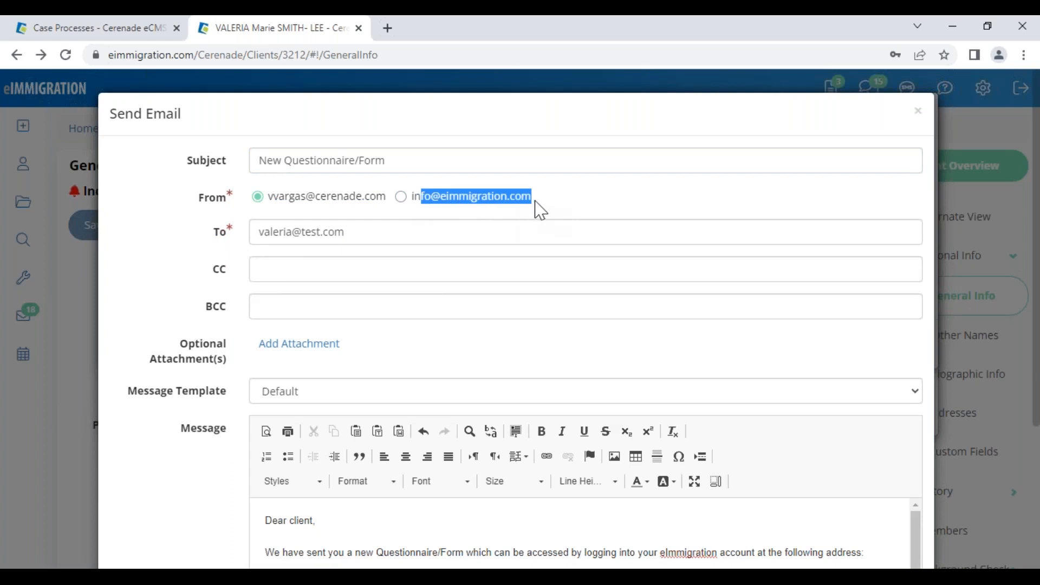
{"action": "left_click", "coordinate": [555, 200]}
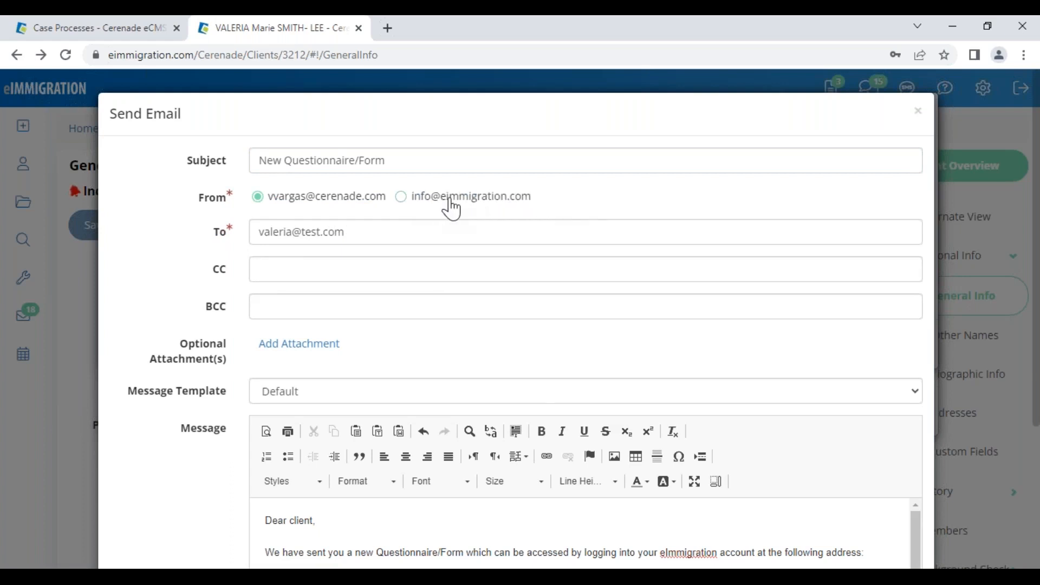
{"action": "left_click", "coordinate": [415, 201]}
{"action": "left_click", "coordinate": [109, 30]}
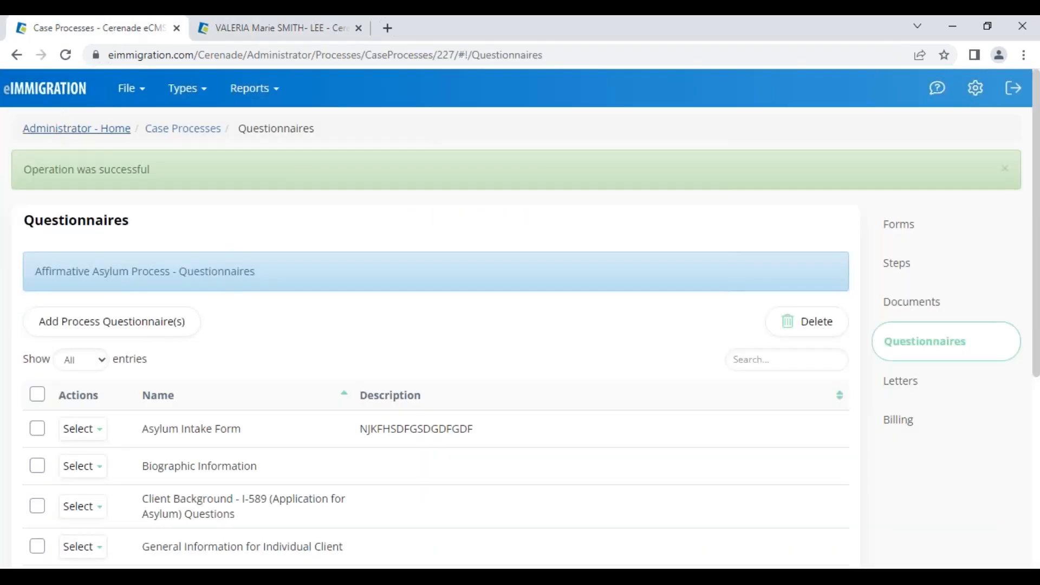
- Look up the General Email Address in Application Settings' SMTP Mail Server Settings
{"action": "left_click", "coordinate": [59, 130]}
{"action": "scroll", "coordinate": [152, 487], "scroll_direction": "down", "scroll_amount": 10}
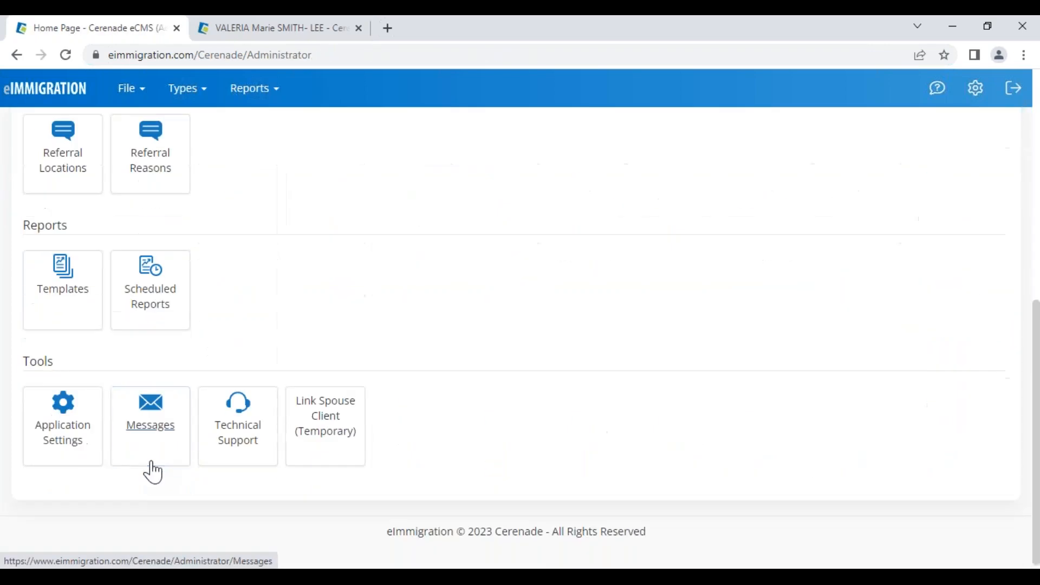
{"action": "left_click", "coordinate": [57, 443]}
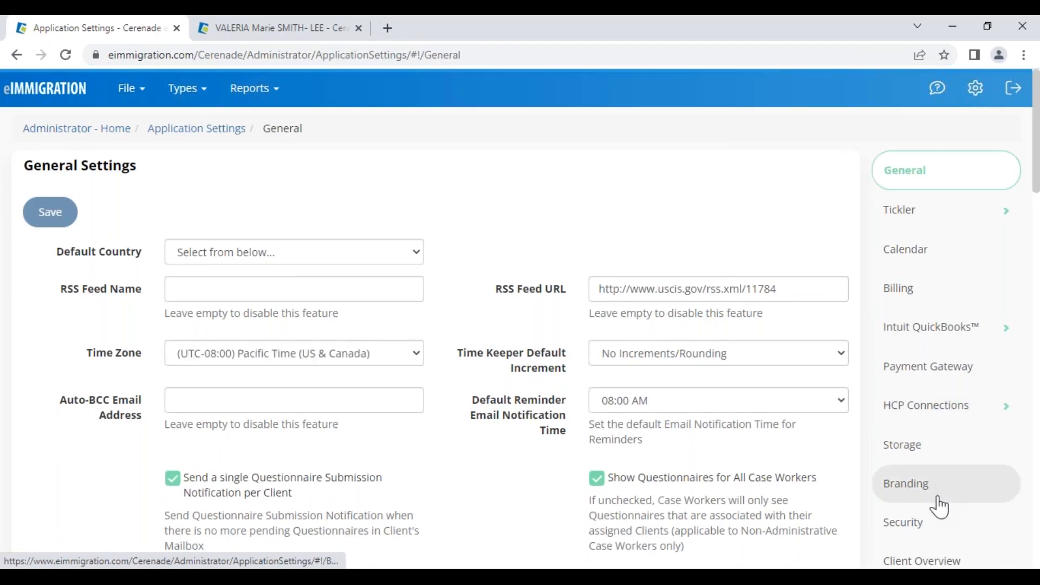
{"action": "scroll", "coordinate": [938, 505], "scroll_direction": "down", "scroll_amount": 3}
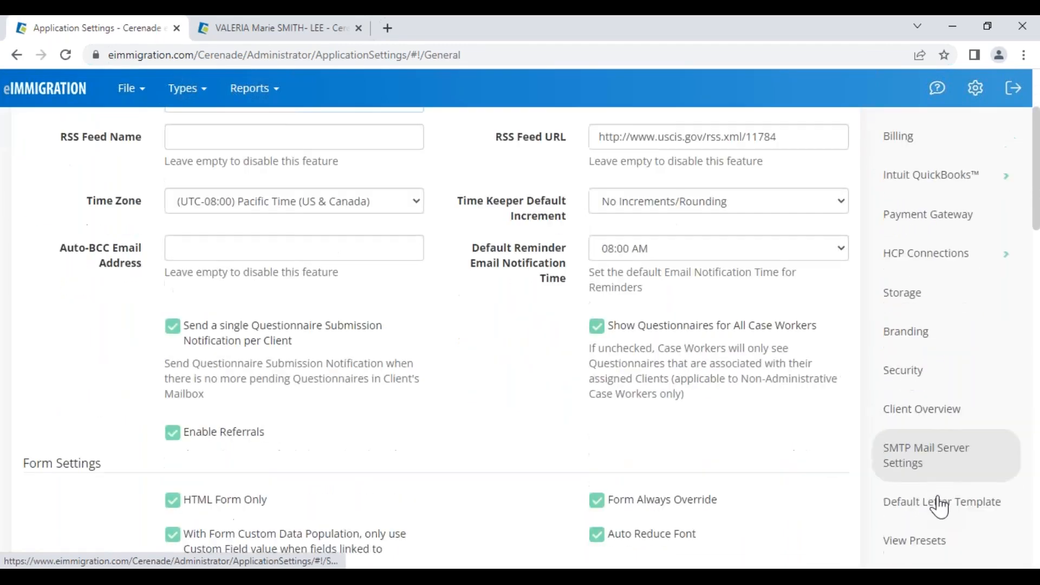
{"action": "left_click", "coordinate": [921, 473]}
{"action": "left_click_drag", "start_coordinate": [437, 439], "coordinate": [308, 439]}
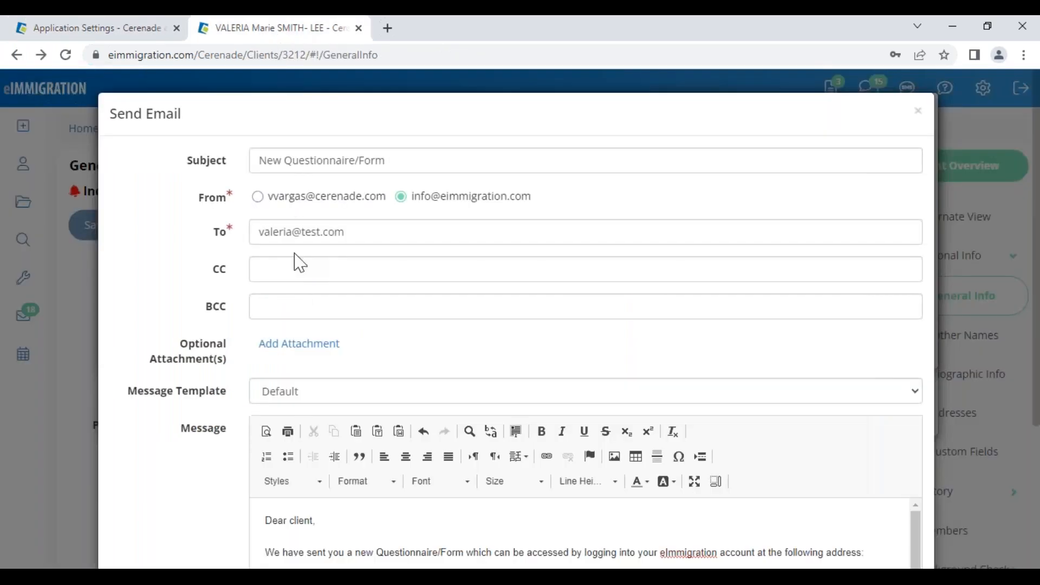
{"action": "left_click", "coordinate": [278, 30]}
- Pick the general info sender, then close the email draft unsent and the questionnaire status window
{"action": "left_click_drag", "start_coordinate": [277, 198], "coordinate": [375, 205]}
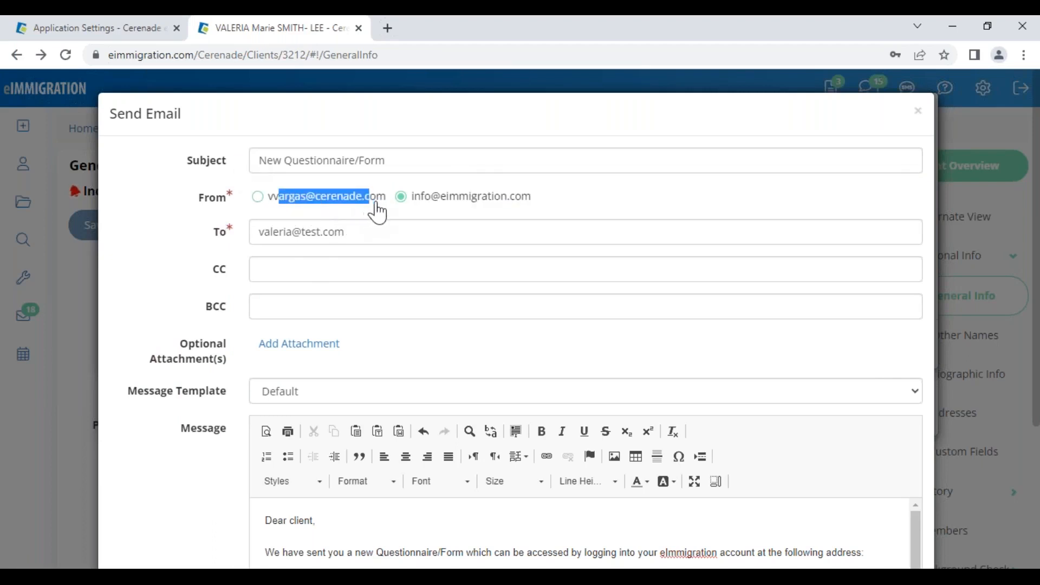
{"action": "left_click", "coordinate": [546, 205]}
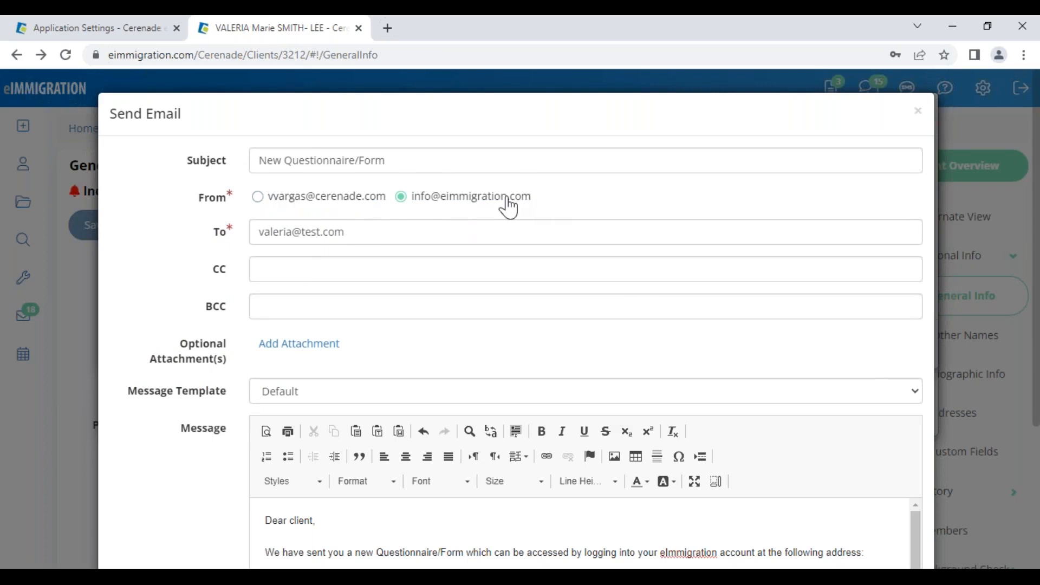
{"action": "left_click", "coordinate": [919, 121]}
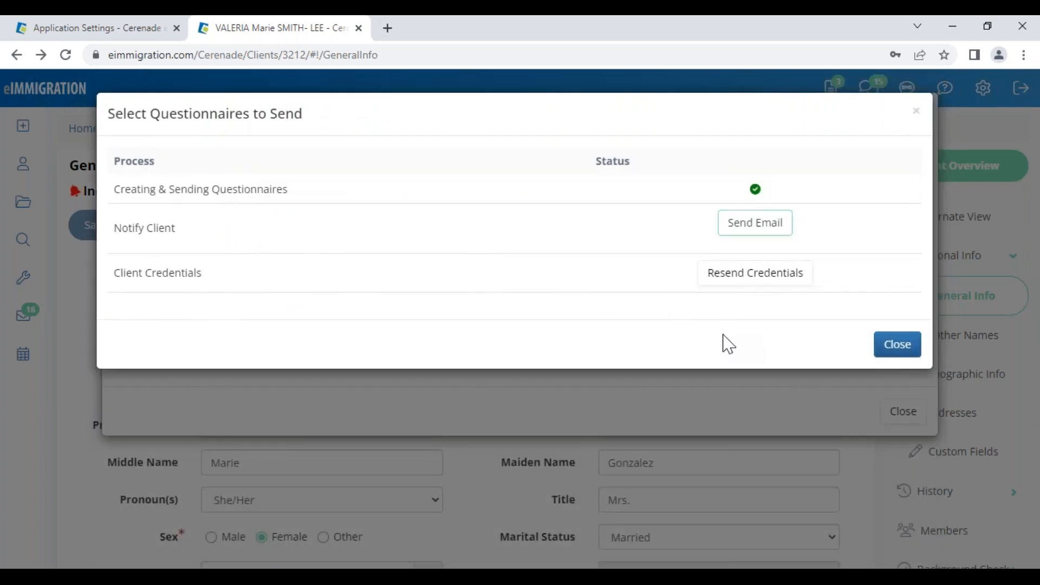
{"action": "left_click", "coordinate": [890, 347]}
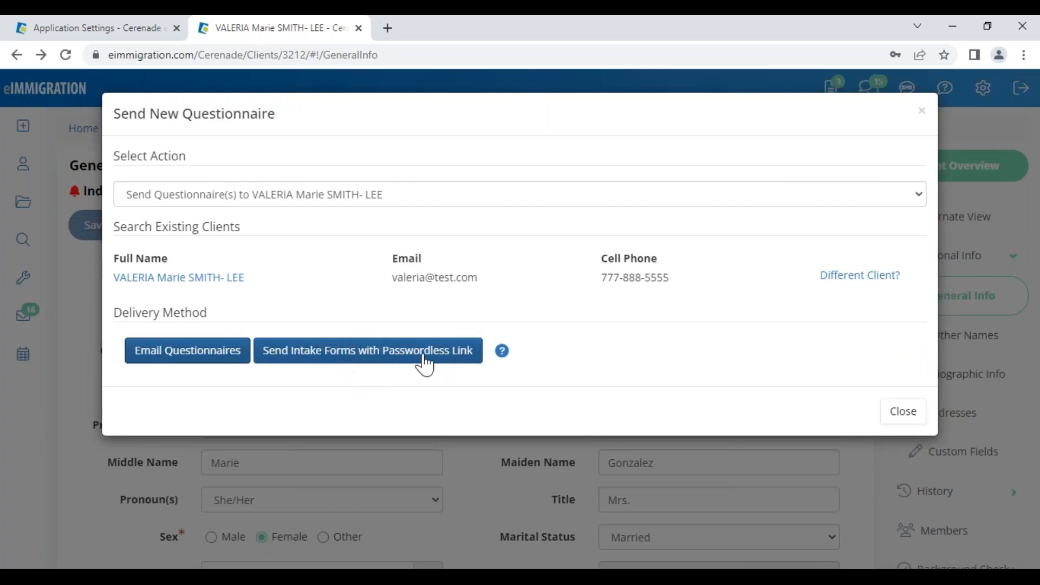
- Create a Spanish passwordless-link questionnaire using the Client Background - I-589 - TEST form
{"action": "left_click", "coordinate": [409, 355]}
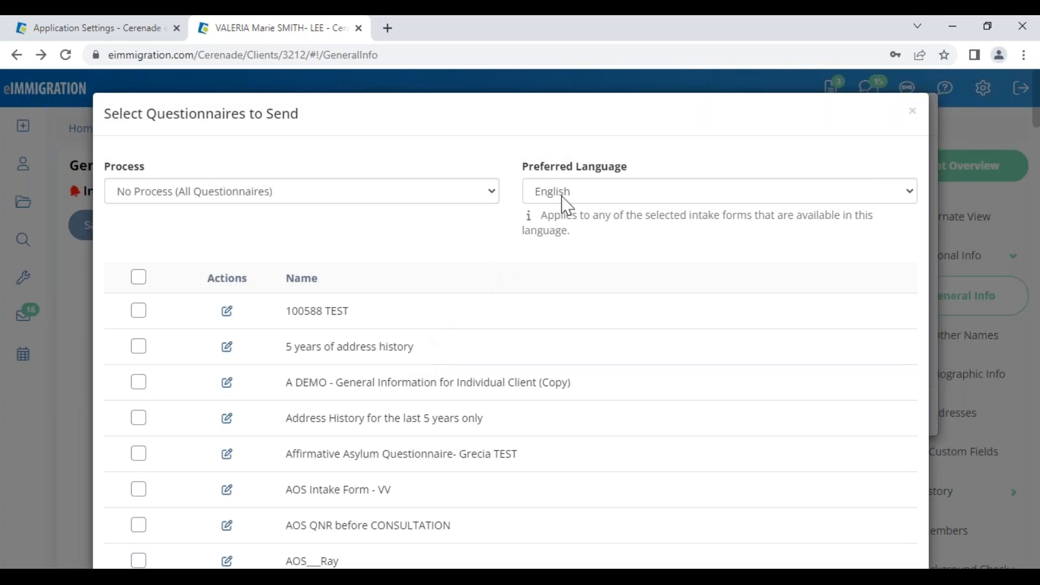
{"action": "left_click", "coordinate": [564, 198]}
{"action": "left_click", "coordinate": [558, 348]}
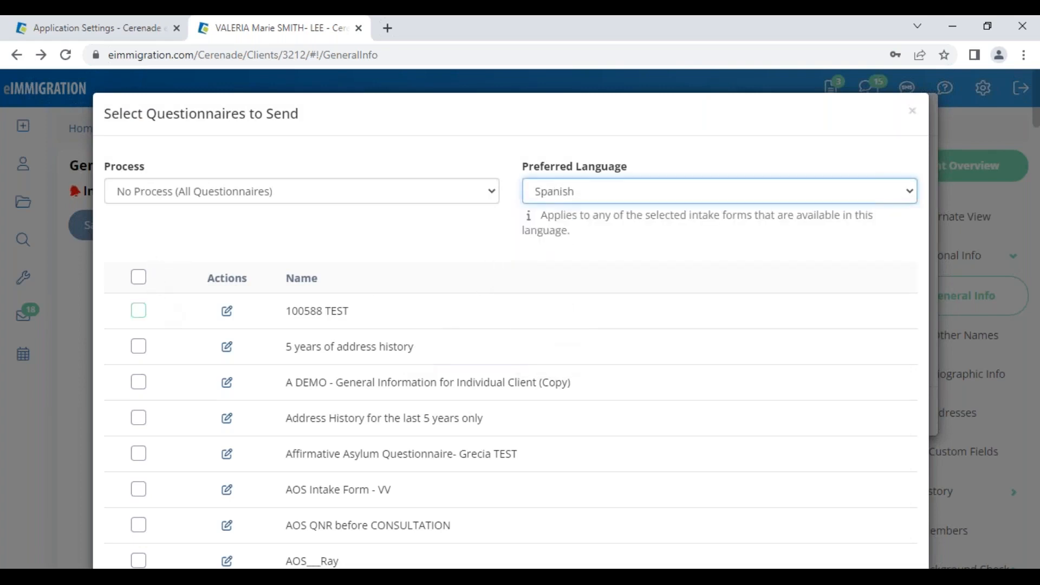
{"action": "scroll", "coordinate": [139, 411], "scroll_direction": "down", "scroll_amount": 10}
{"action": "left_click", "coordinate": [138, 447]}
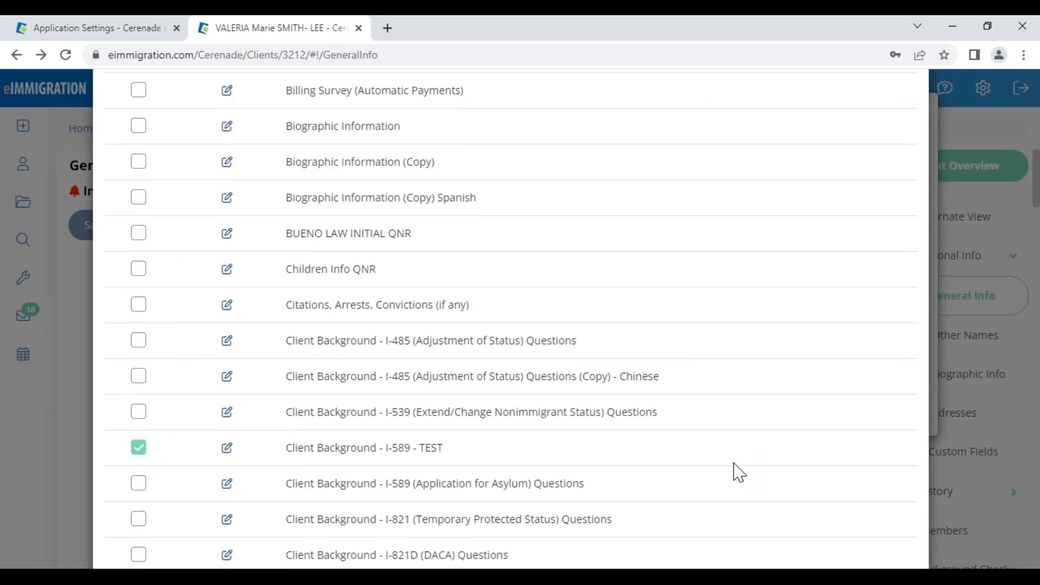
{"action": "scroll", "coordinate": [786, 515], "scroll_direction": "down", "scroll_amount": 5}
{"action": "scroll", "coordinate": [822, 549], "scroll_direction": "down", "scroll_amount": 20}
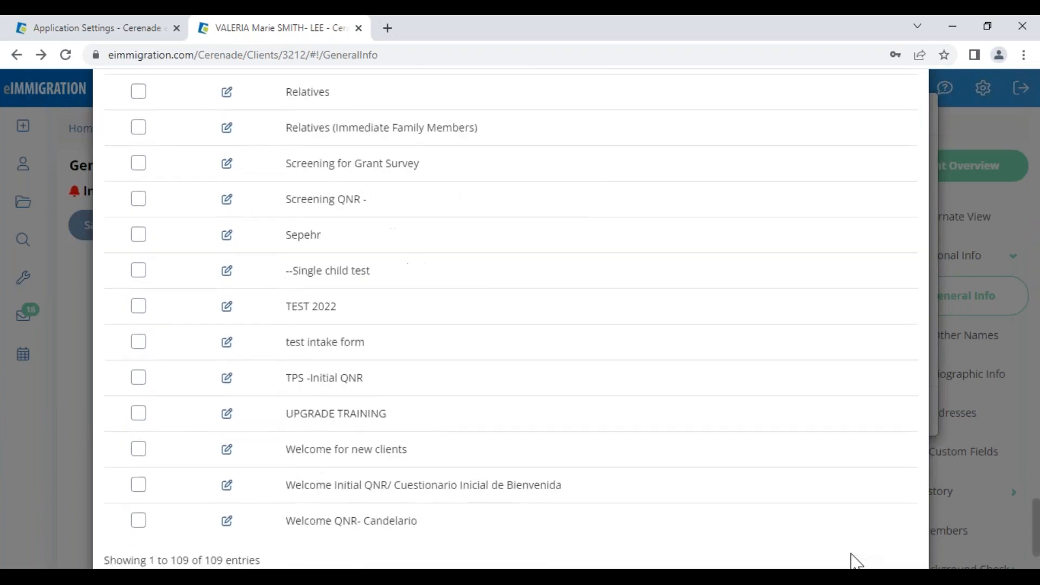
{"action": "left_click", "coordinate": [837, 521]}
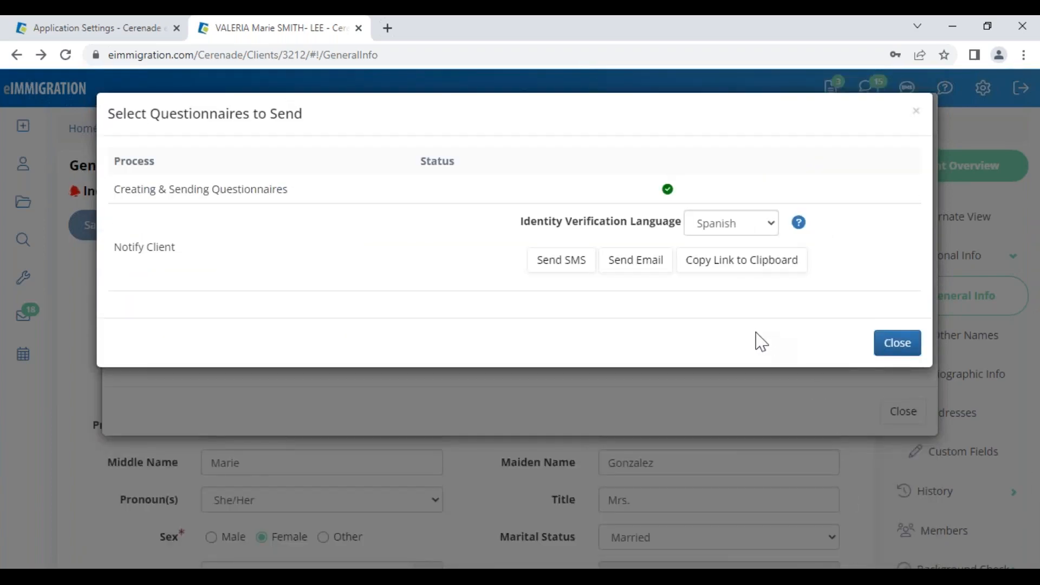
- Preview the notification email from the general address, close all dialogs, and return to the Q&A slide
{"action": "left_click", "coordinate": [643, 266]}
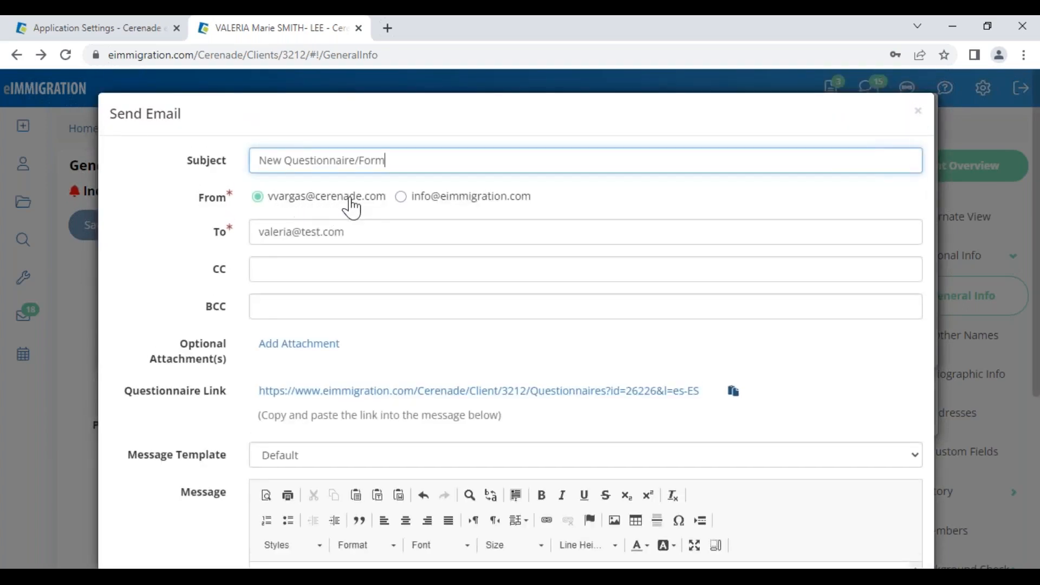
{"action": "left_click", "coordinate": [404, 198]}
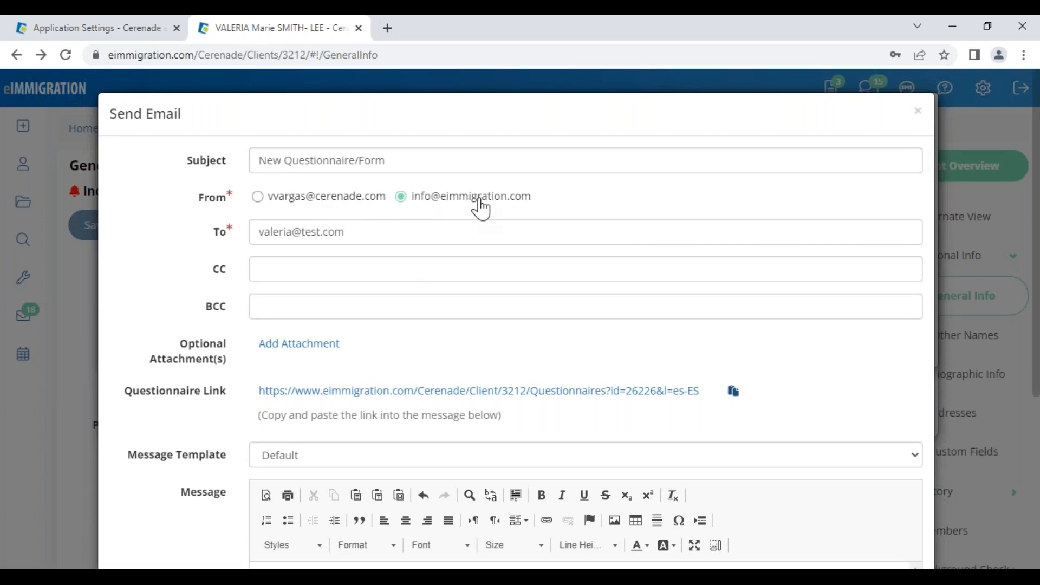
{"action": "left_click", "coordinate": [918, 112]}
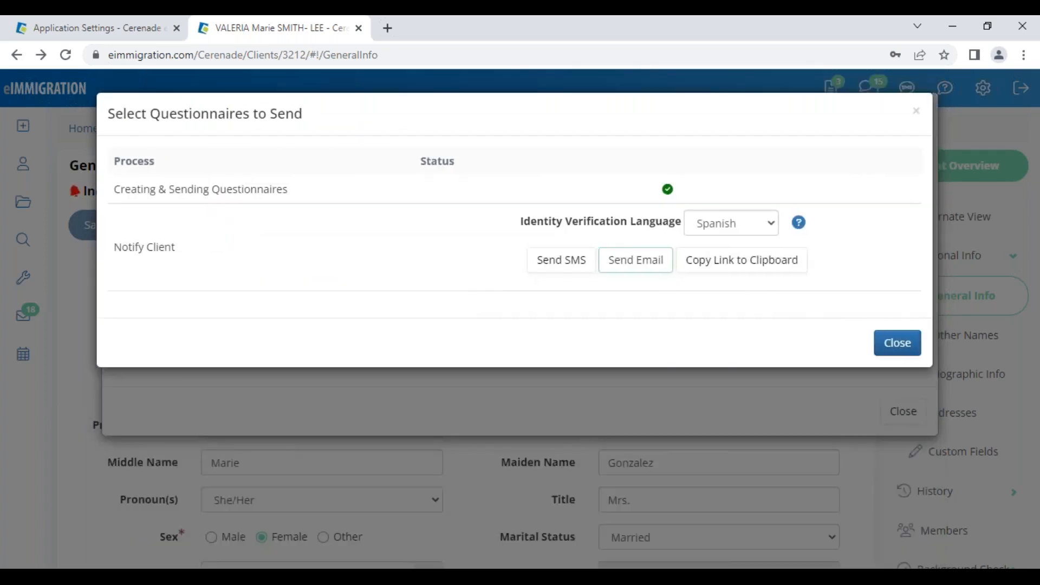
{"action": "left_click", "coordinate": [906, 346]}
{"action": "left_click", "coordinate": [903, 411]}
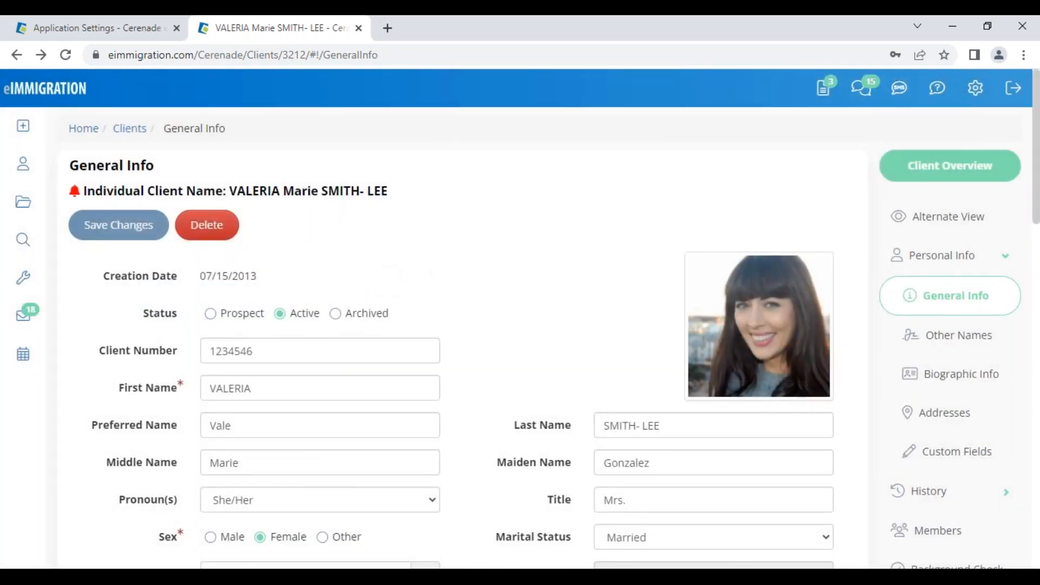
{"action": "left_click", "coordinate": [125, 528]}
- Go to the Administrator Home page and highlight its Types section
{"action": "left_click", "coordinate": [132, 31]}
{"action": "left_click", "coordinate": [131, 88]}
{"action": "left_click", "coordinate": [51, 132]}
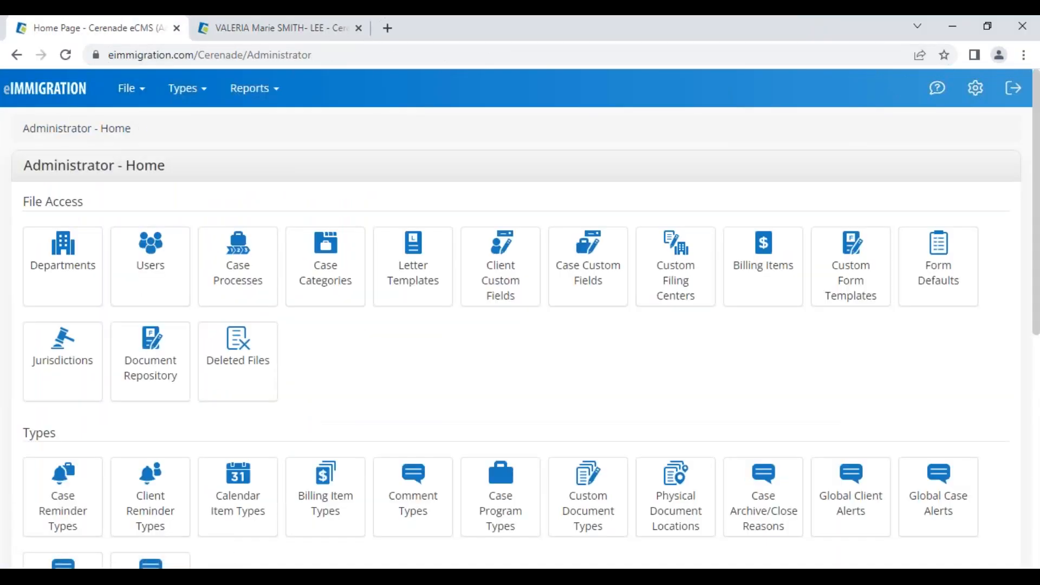
{"action": "scroll", "coordinate": [325, 347], "scroll_direction": "down", "scroll_amount": 8}
{"action": "scroll", "coordinate": [650, 313], "scroll_direction": "up", "scroll_amount": 4}
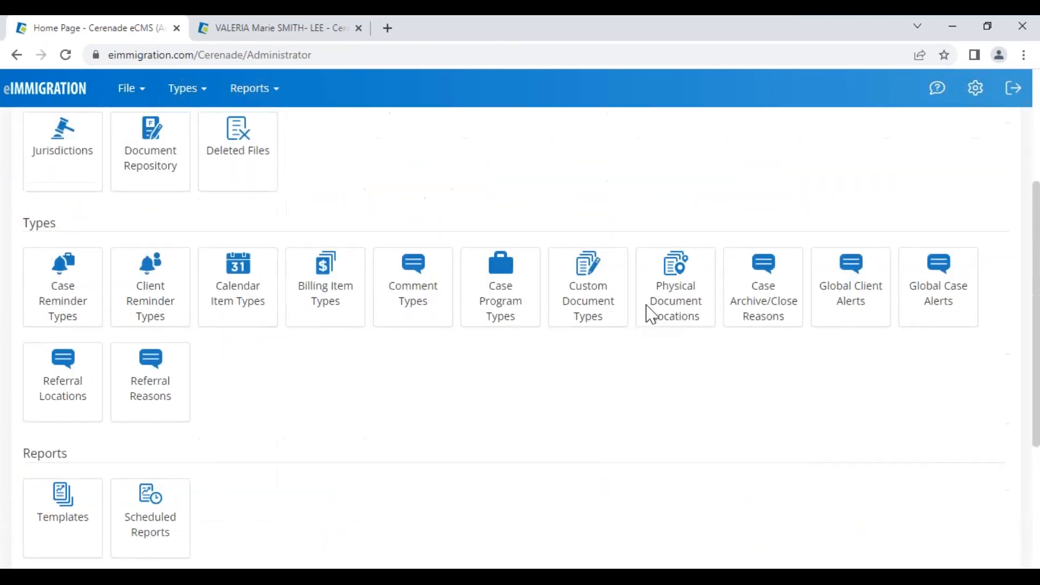
{"action": "left_click_drag", "start_coordinate": [22, 222], "coordinate": [60, 227]}
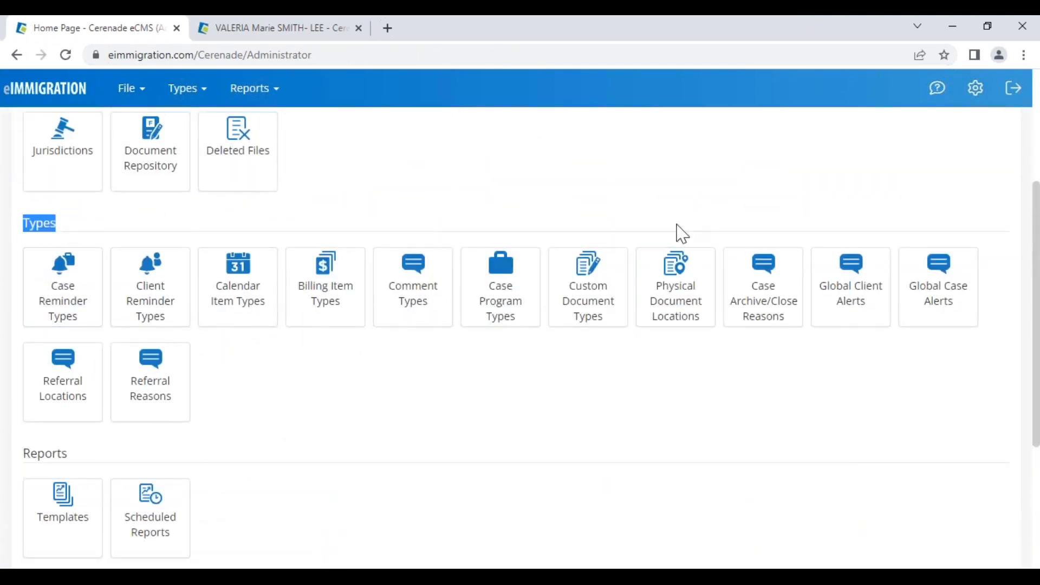
- Add and save 'Client not responding' as a new Case Archive/Close Reason
{"action": "left_click", "coordinate": [763, 312]}
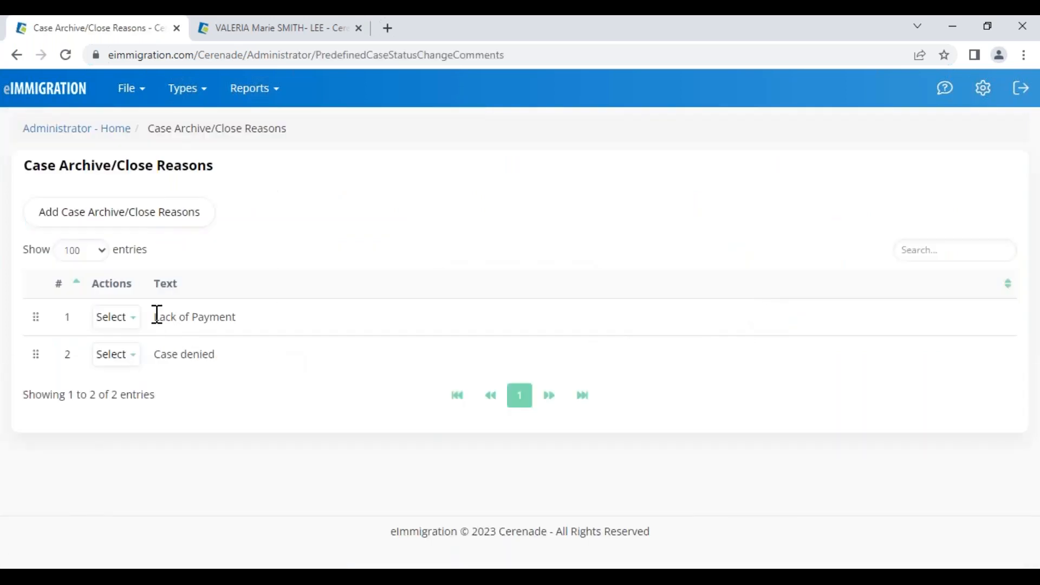
{"action": "left_click", "coordinate": [157, 222]}
{"action": "left_click", "coordinate": [352, 169]}
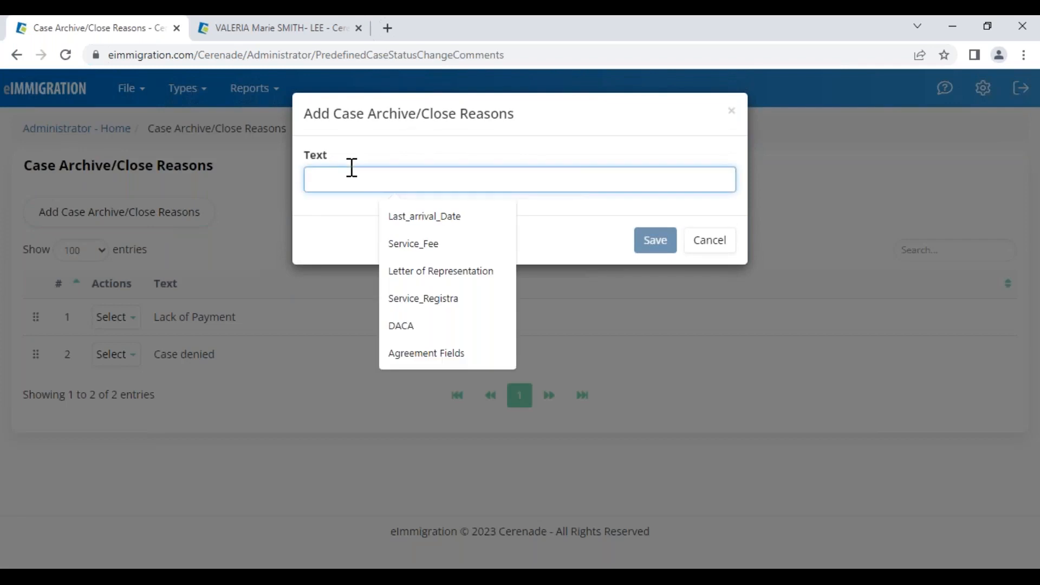
{"action": "type", "text": "A"}
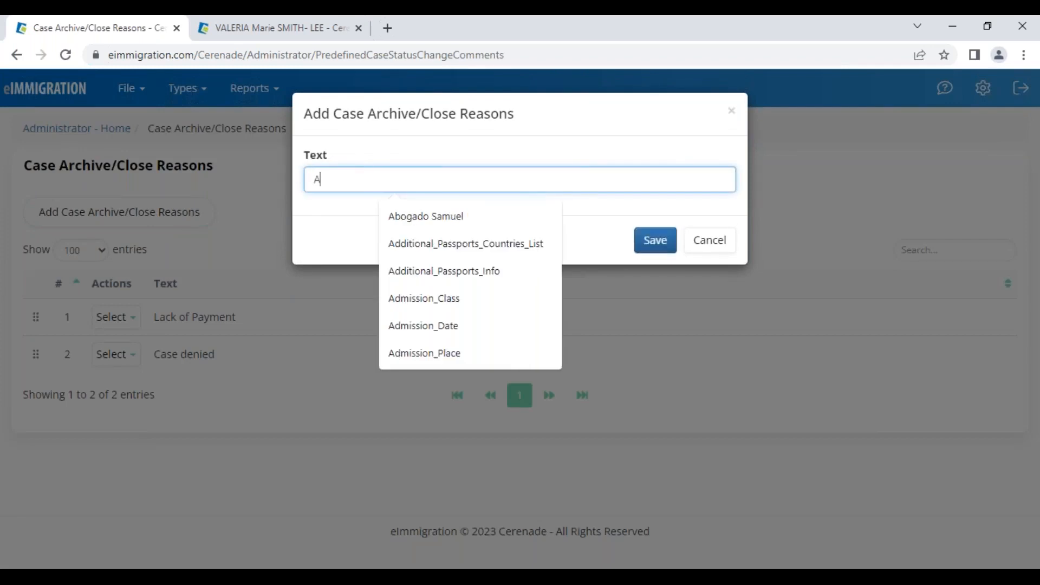
{"action": "key", "text": "BackSpace"}
{"action": "type", "text": "Client not responding"}
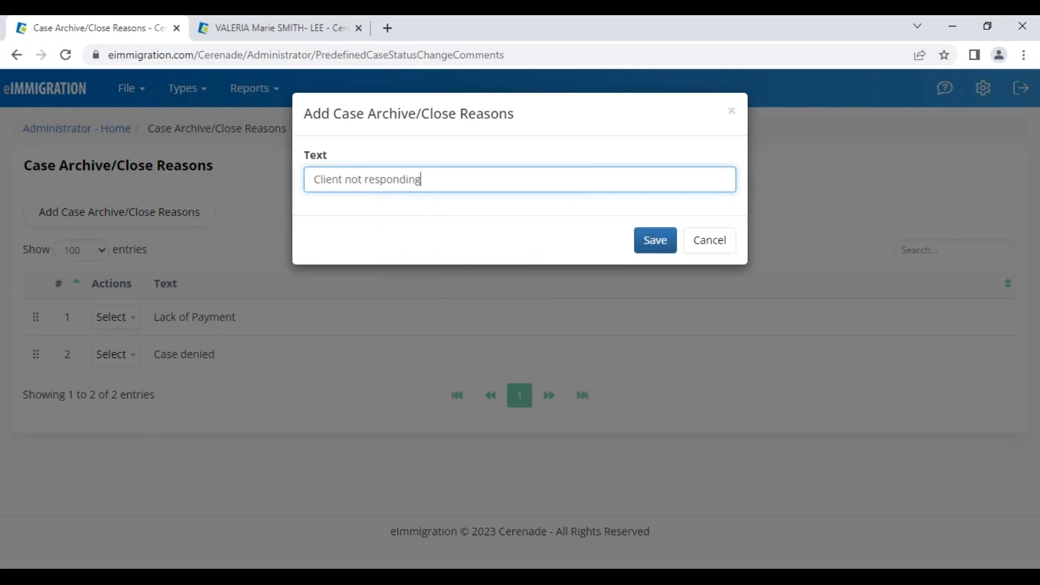
{"action": "left_click", "coordinate": [652, 241]}
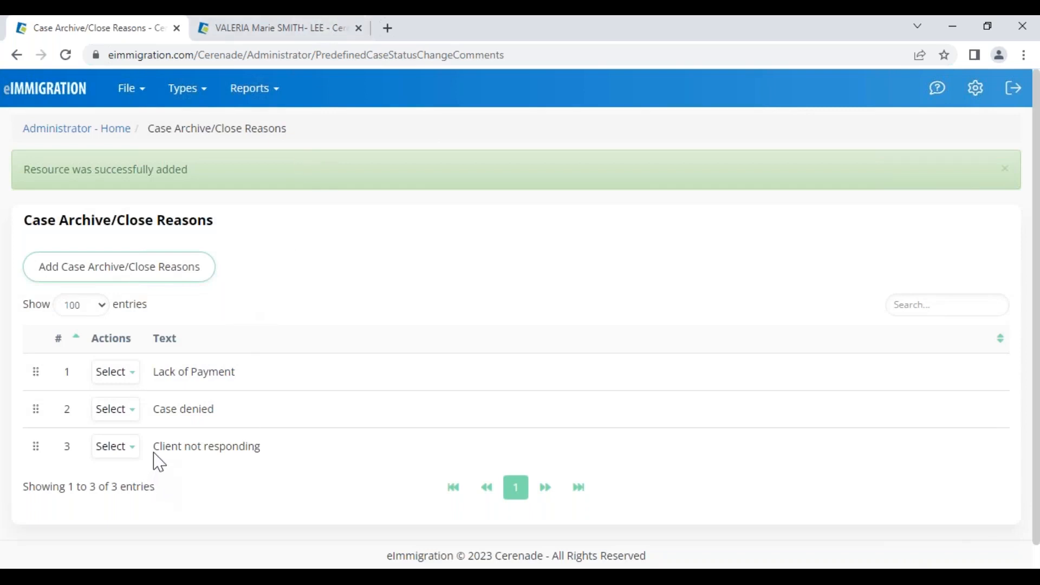
{"action": "left_click_drag", "start_coordinate": [170, 446], "coordinate": [267, 420]}
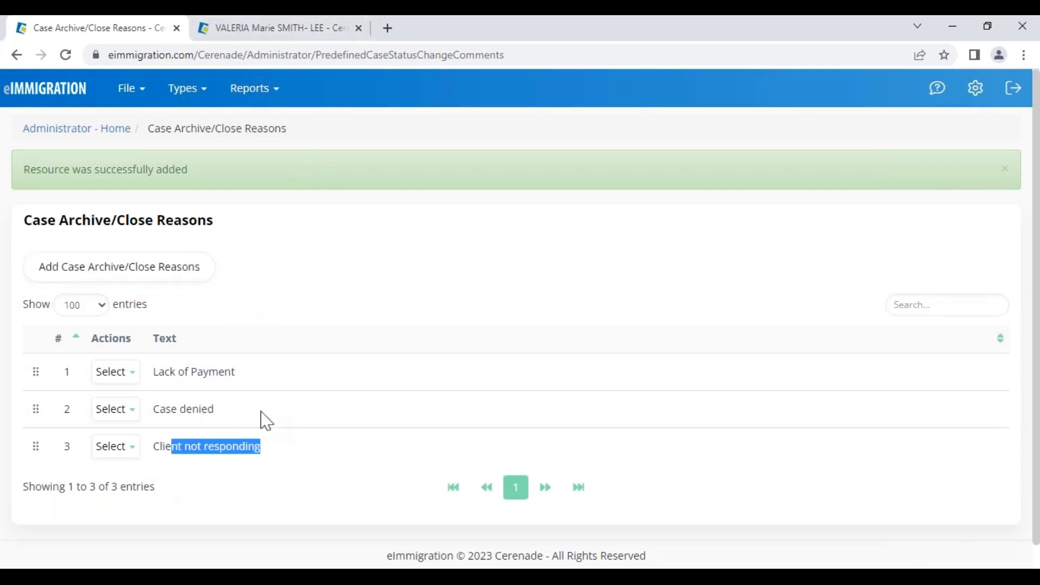
{"action": "left_click_drag", "start_coordinate": [190, 371], "coordinate": [209, 373]}
{"action": "left_click_drag", "start_coordinate": [171, 412], "coordinate": [204, 415]}
{"action": "left_click", "coordinate": [226, 287]}
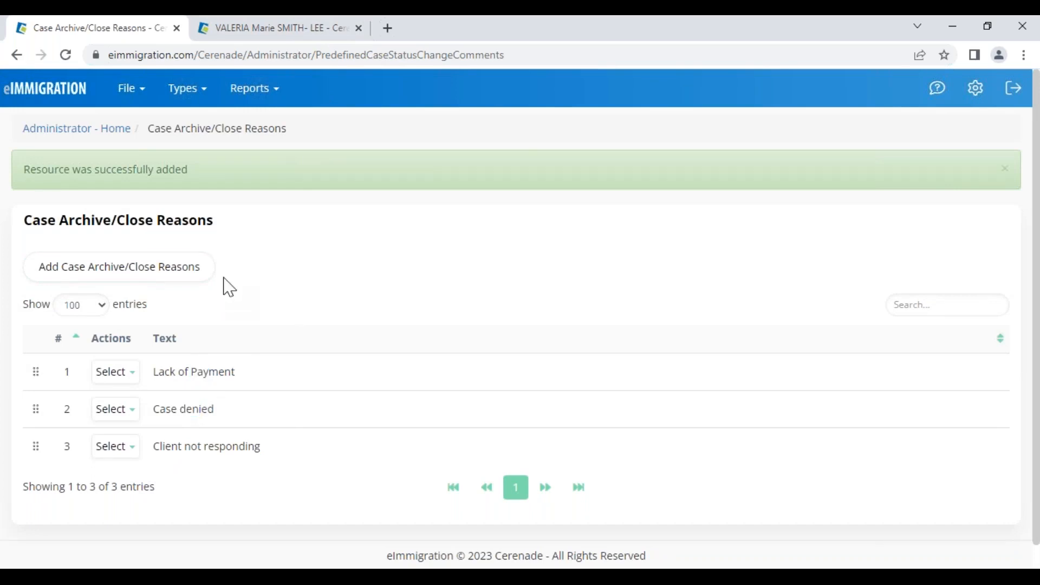
- In Application Settings, make the case archive/close reason editable and no longer mandatory
{"action": "left_click", "coordinate": [69, 134]}
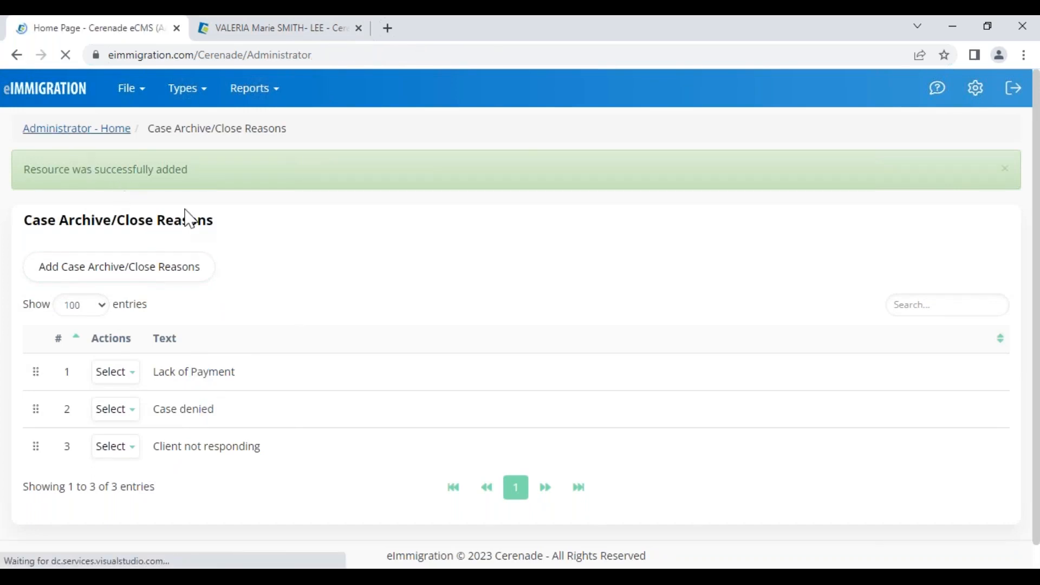
{"action": "scroll", "coordinate": [437, 383], "scroll_direction": "down", "scroll_amount": 5}
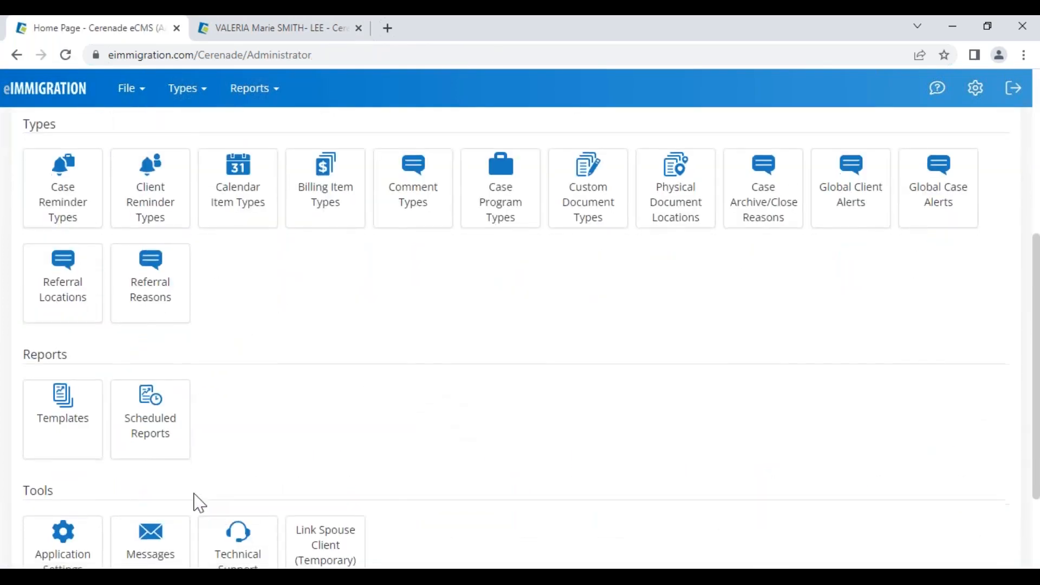
{"action": "scroll", "coordinate": [197, 499], "scroll_direction": "down", "scroll_amount": 3}
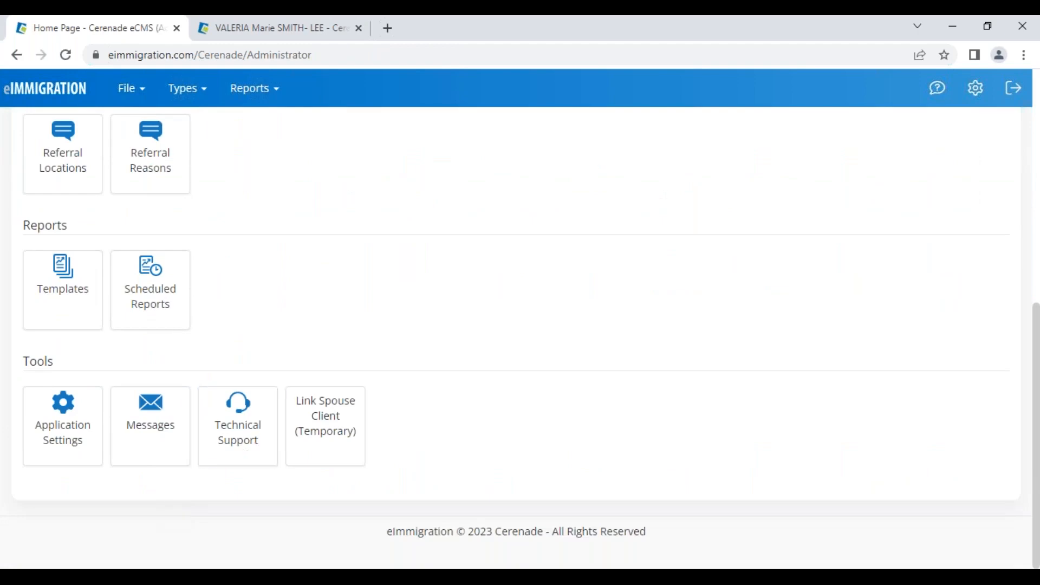
{"action": "left_click", "coordinate": [68, 442]}
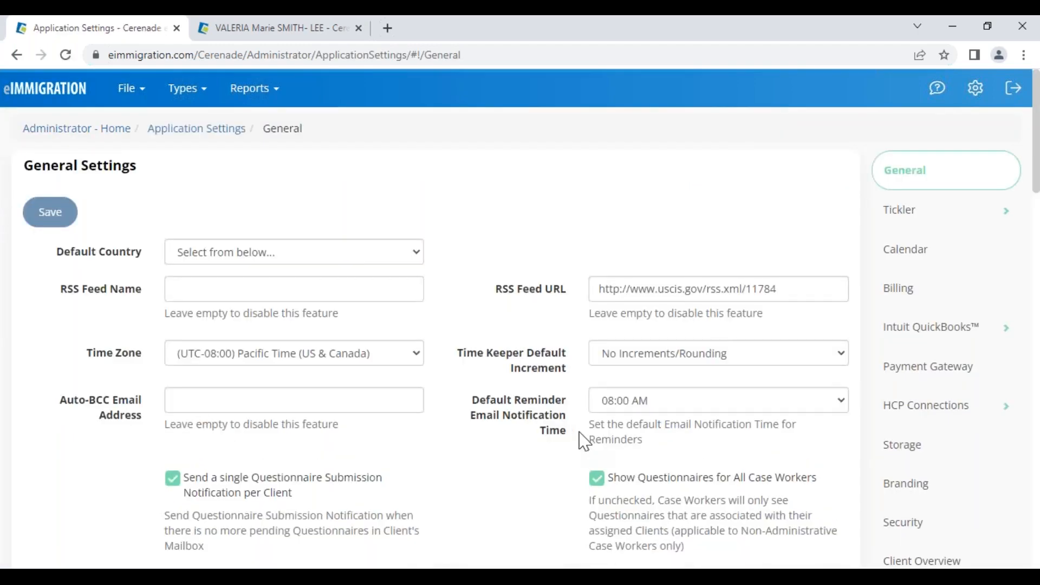
{"action": "scroll", "coordinate": [574, 441], "scroll_direction": "down", "scroll_amount": 9}
{"action": "scroll", "coordinate": [573, 442], "scroll_direction": "down", "scroll_amount": 9}
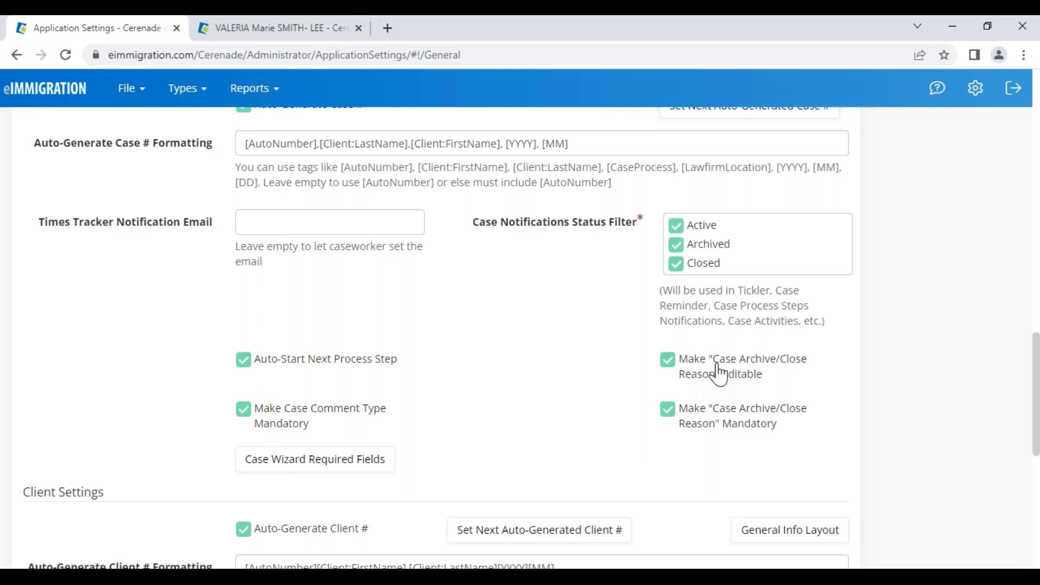
{"action": "double_click", "coordinate": [743, 385]}
{"action": "double_click", "coordinate": [741, 385]}
{"action": "left_click", "coordinate": [733, 425]}
{"action": "key", "text": "ctrl+Tab"}
{"action": "scroll", "coordinate": [953, 444], "scroll_direction": "down", "scroll_amount": 6}
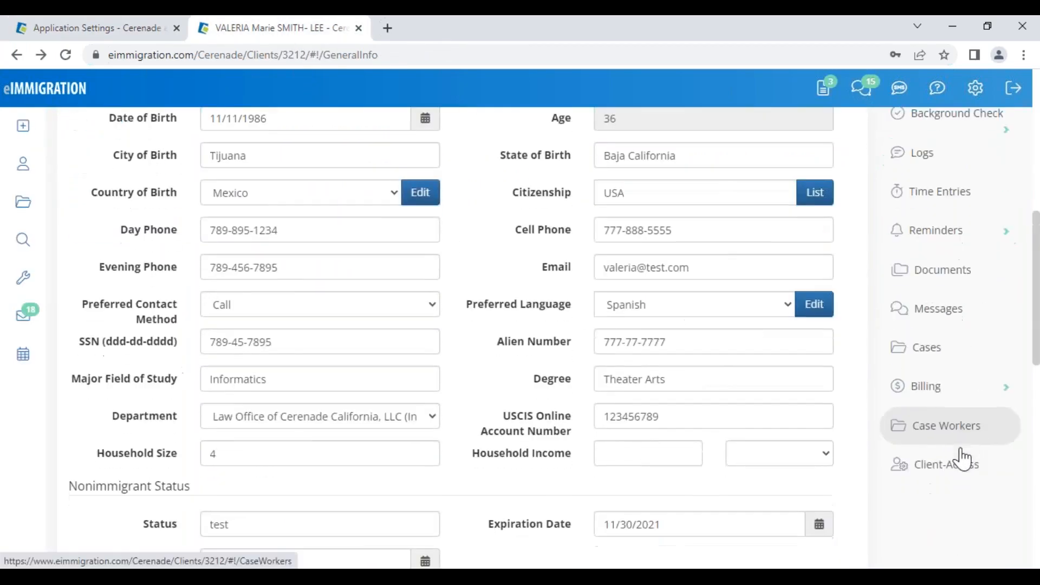
- Open the client's Adjustment of Status case and set its status to Closed
{"action": "left_click", "coordinate": [932, 352]}
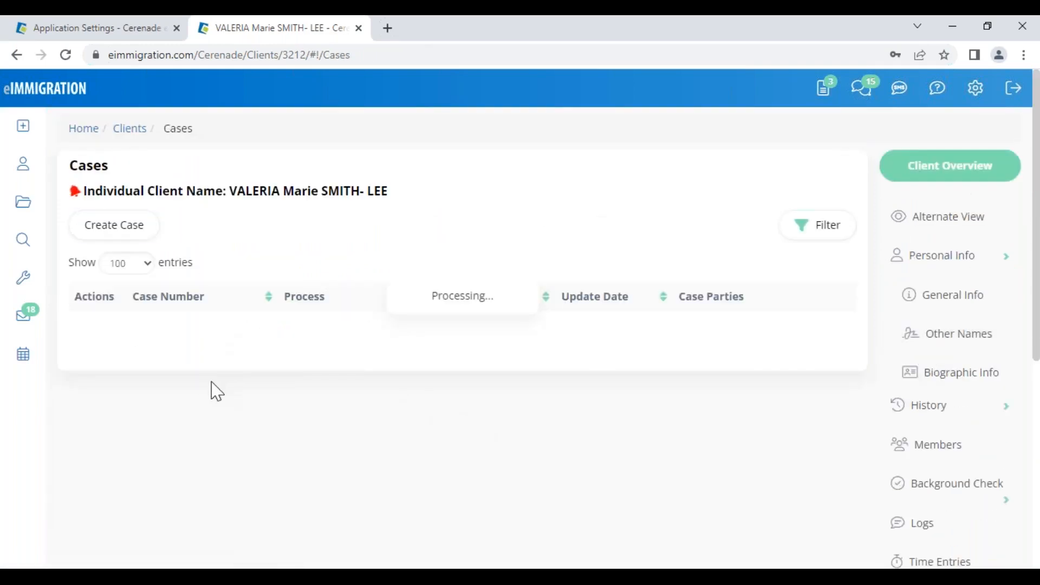
{"action": "left_click", "coordinate": [178, 341]}
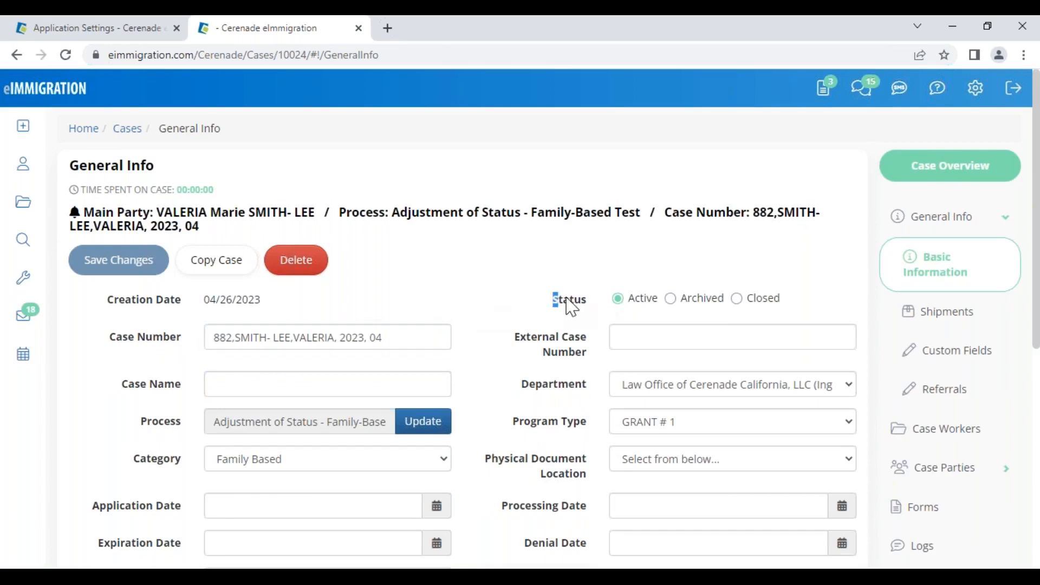
{"action": "left_click_drag", "start_coordinate": [553, 299], "coordinate": [588, 303]}
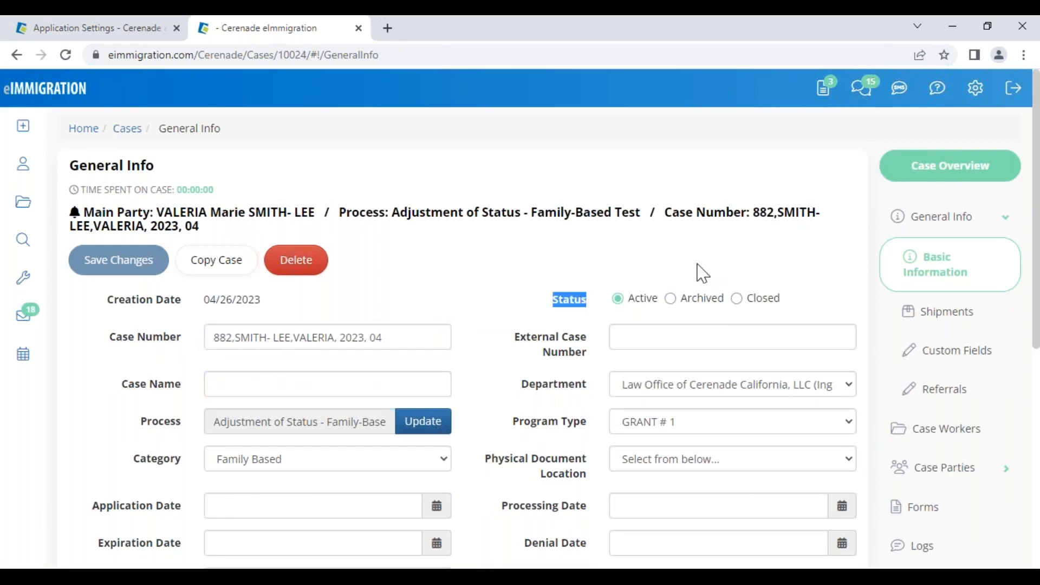
{"action": "left_click", "coordinate": [700, 305]}
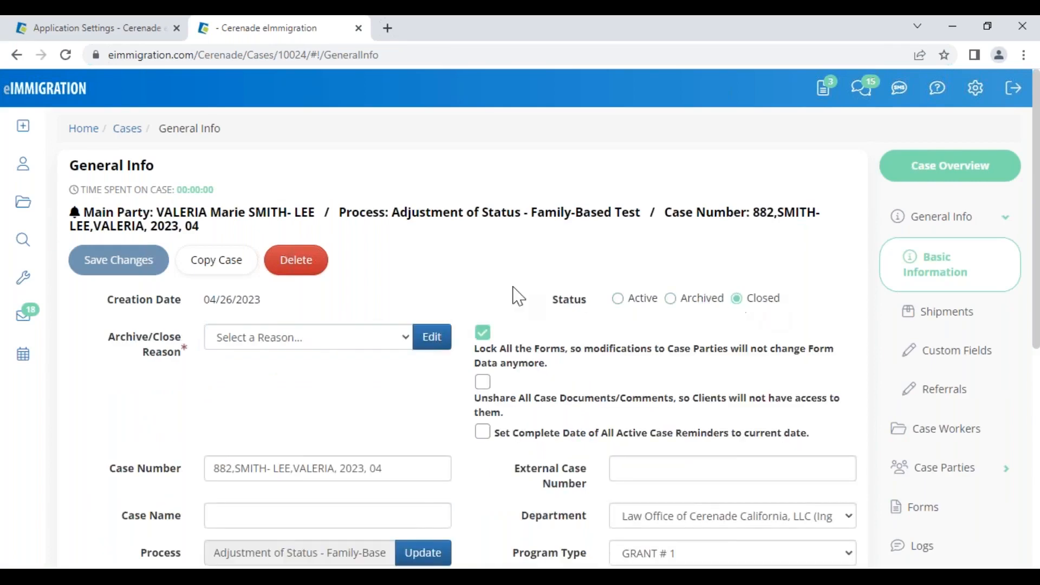
{"action": "left_click_drag", "start_coordinate": [115, 338], "coordinate": [187, 363]}
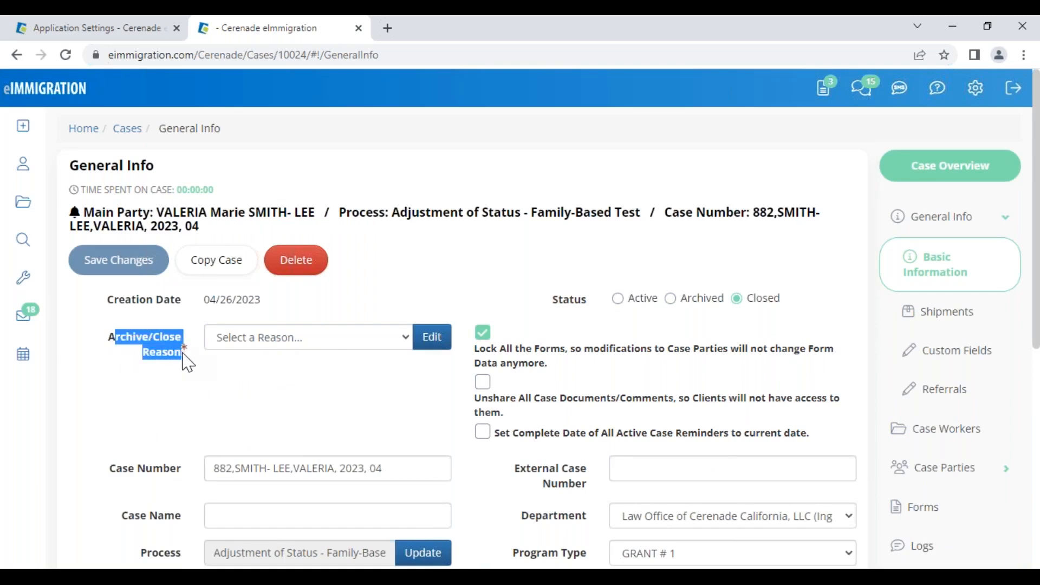
{"action": "left_click", "coordinate": [184, 365]}
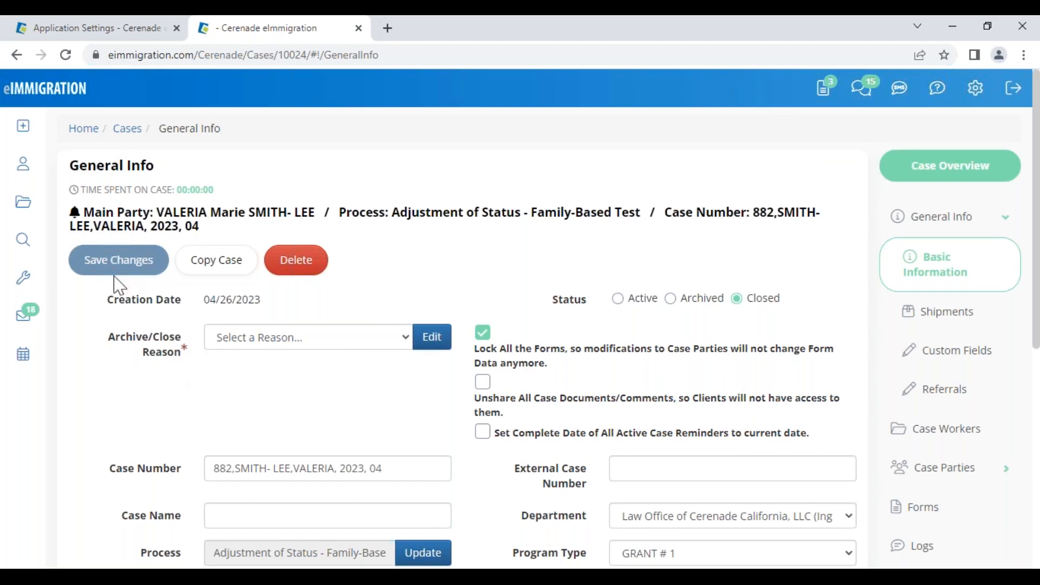
- Choose 'Client not responding' as the close reason and save the case with all forms locked
{"action": "left_click", "coordinate": [341, 342]}
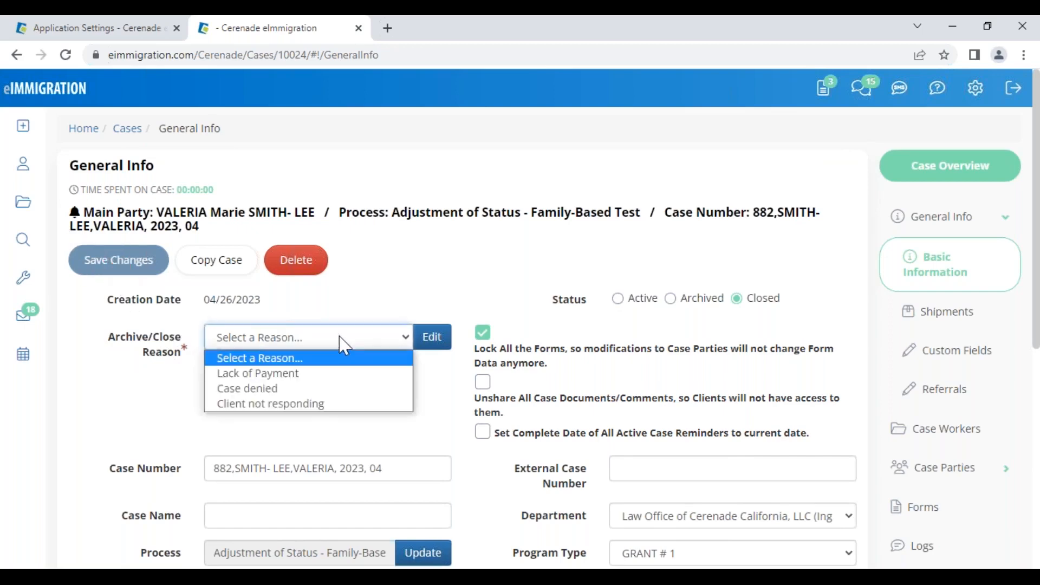
{"action": "left_click", "coordinate": [262, 405]}
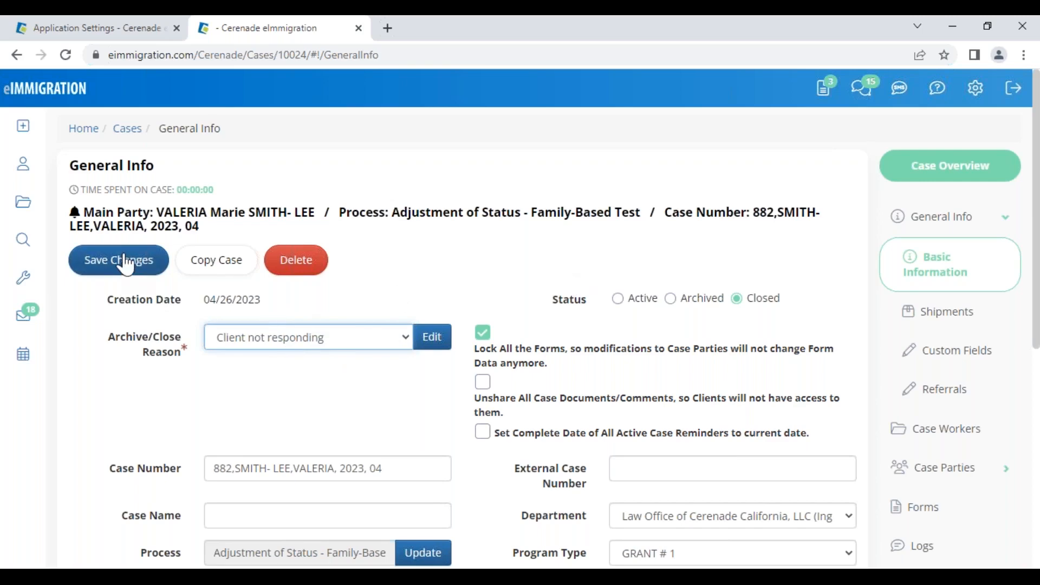
{"action": "left_click", "coordinate": [431, 340]}
{"action": "left_click", "coordinate": [370, 340]}
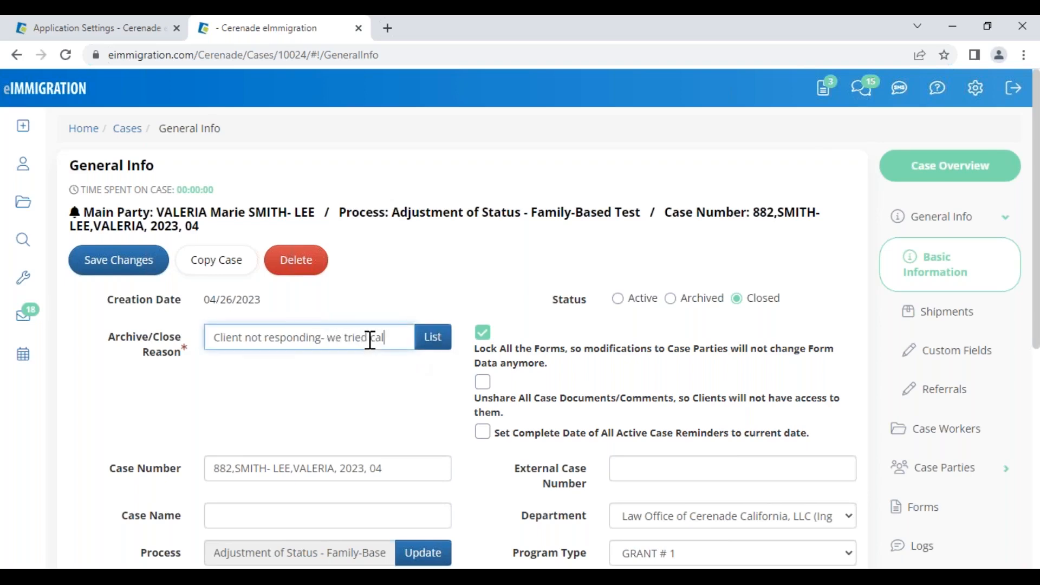
{"action": "type", "text": "- we tried calling ser"}
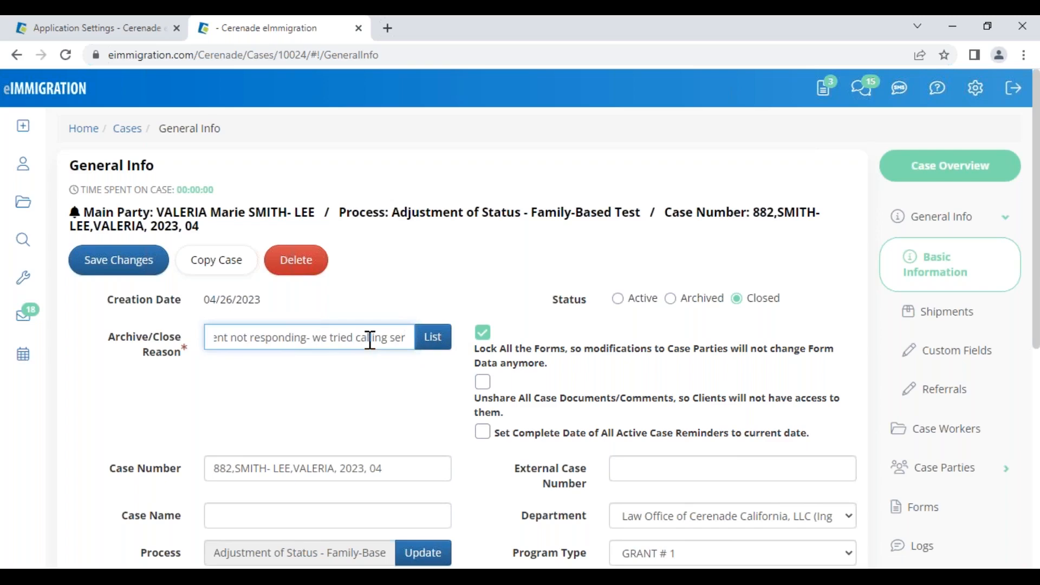
{"action": "key", "text": "BackSpace"}
{"action": "key", "text": "BackSpace"}
{"action": "key", "text": "BackSpace"}
{"action": "key", "text": "BackSpace"}
{"action": "key", "text": "BackSpace"}
{"action": "key", "text": "BackSpace"}
{"action": "key", "text": "BackSpace"}
{"action": "key", "text": "BackSpace"}
{"action": "key", "text": "BackSpace"}
{"action": "key", "text": "BackSpace"}
{"action": "key", "text": "BackSpace"}
{"action": "key", "text": "BackSpace"}
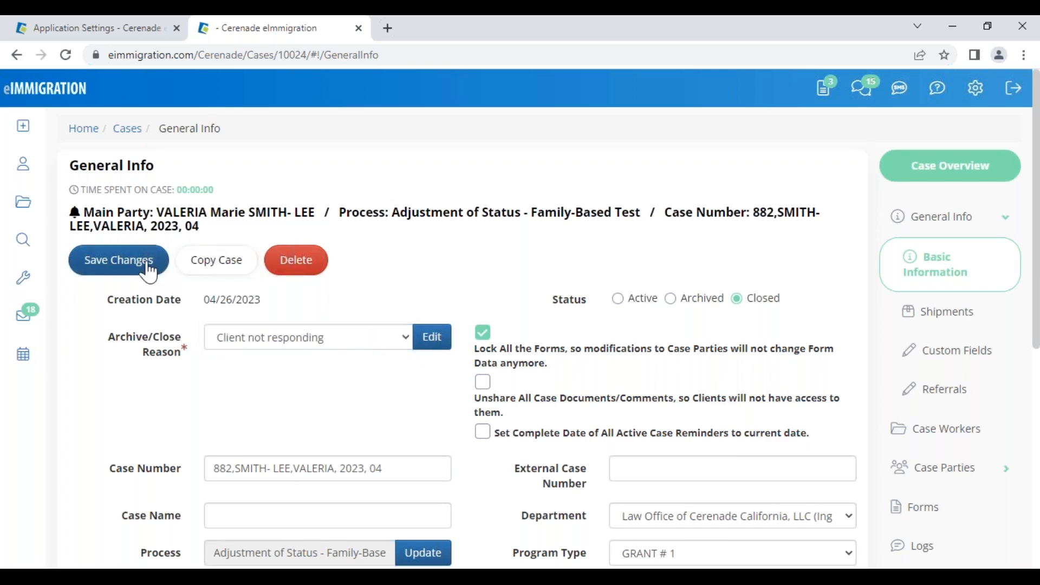
{"action": "left_click", "coordinate": [145, 263]}
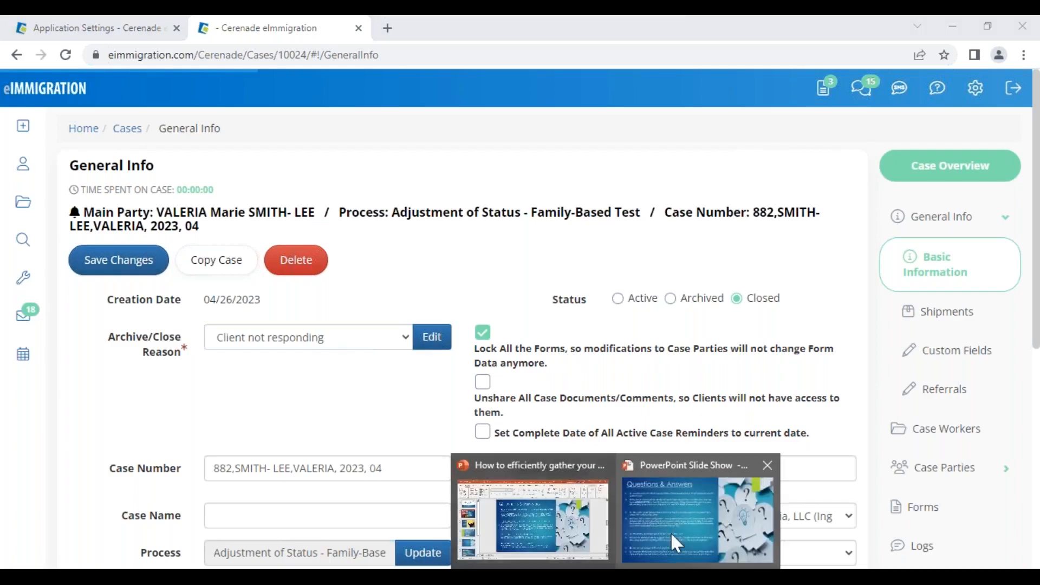
{"action": "left_click", "coordinate": [676, 542]}
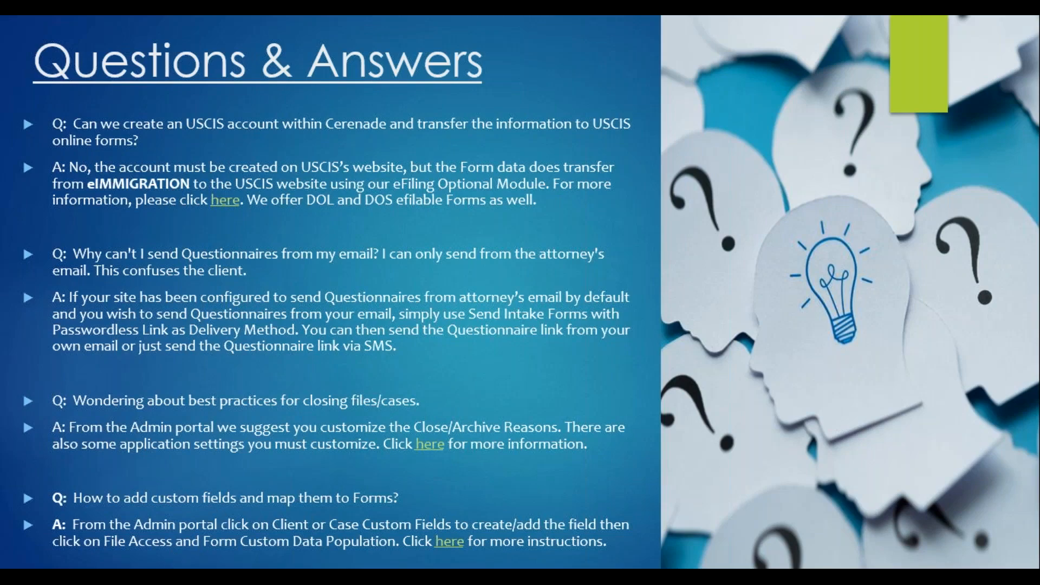
{"action": "key", "text": "alt+Tab"}
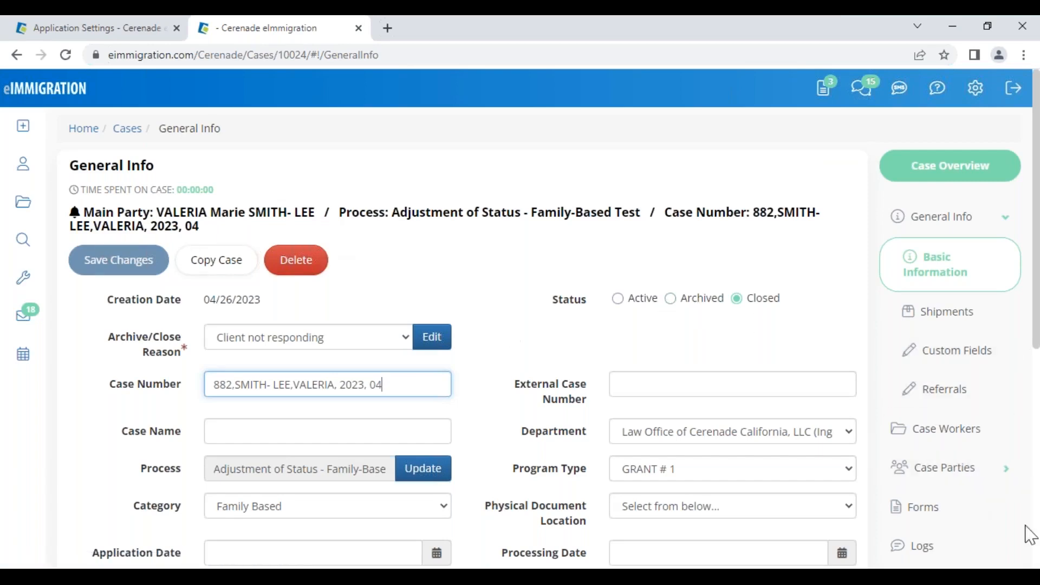
- Open the closed case's I-485 form, scroll through its read-only pages, and close the viewer
{"action": "left_click", "coordinate": [924, 510]}
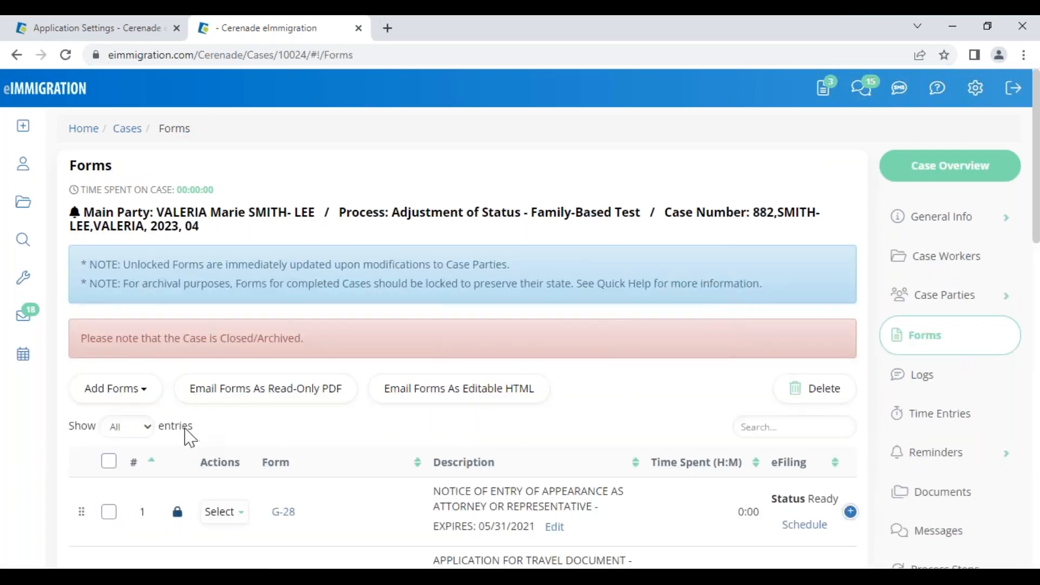
{"action": "left_click_drag", "start_coordinate": [86, 339], "coordinate": [321, 350]}
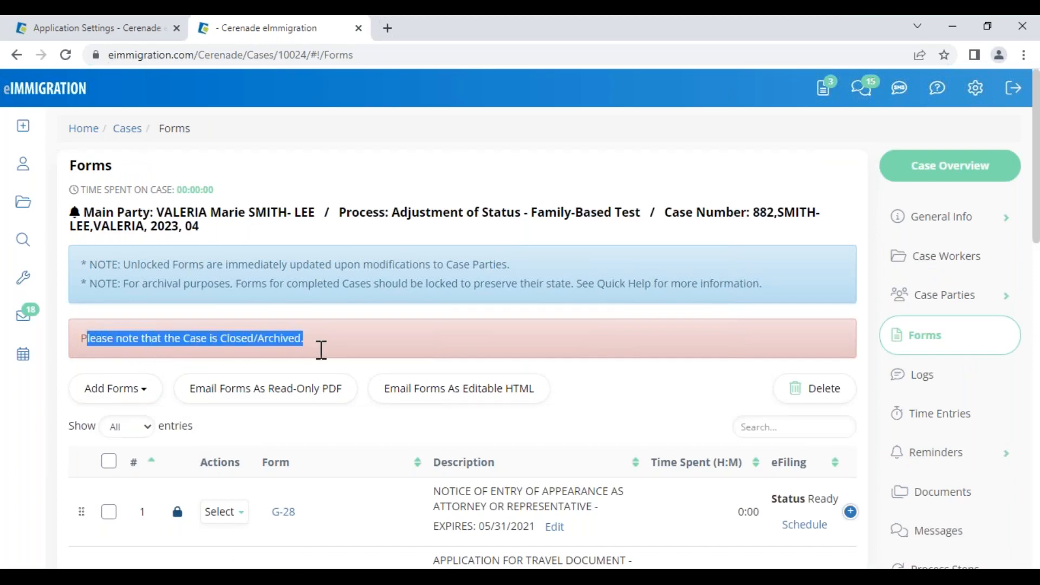
{"action": "scroll", "coordinate": [244, 395], "scroll_direction": "down", "scroll_amount": 3}
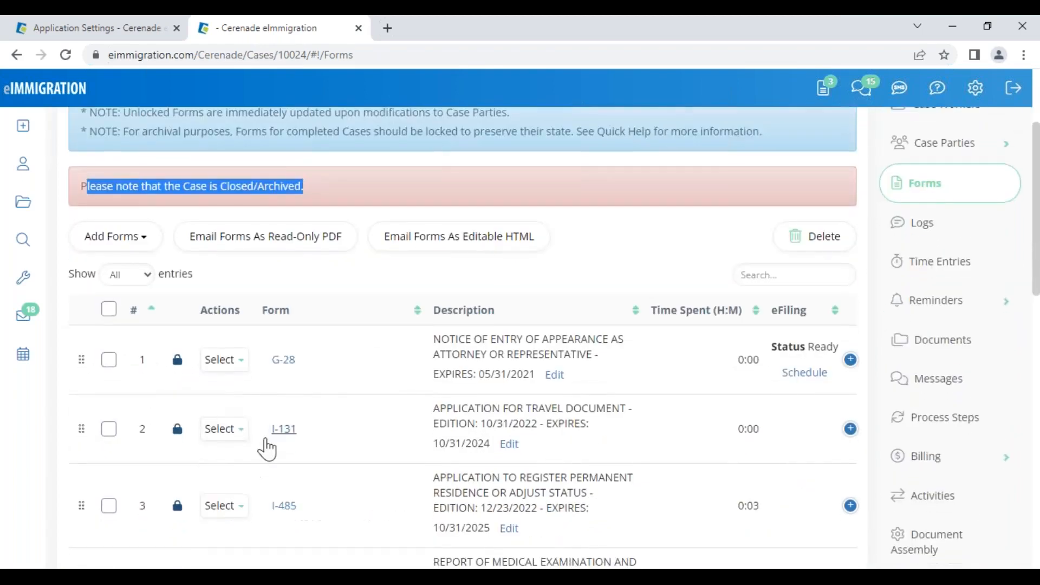
{"action": "left_click", "coordinate": [292, 505]}
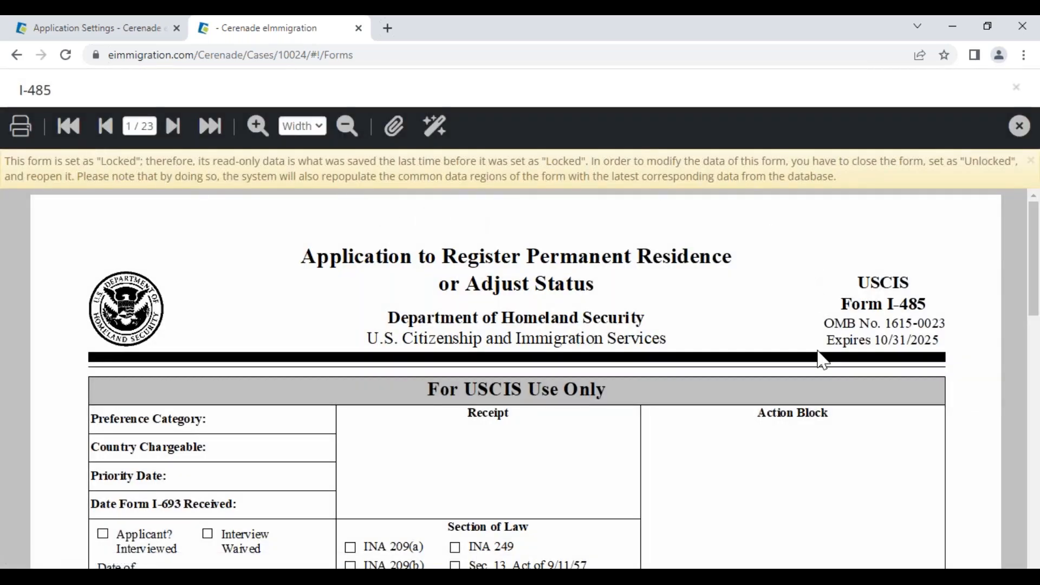
{"action": "scroll", "coordinate": [818, 368], "scroll_direction": "down", "scroll_amount": 7}
{"action": "scroll", "coordinate": [764, 450], "scroll_direction": "down", "scroll_amount": 1}
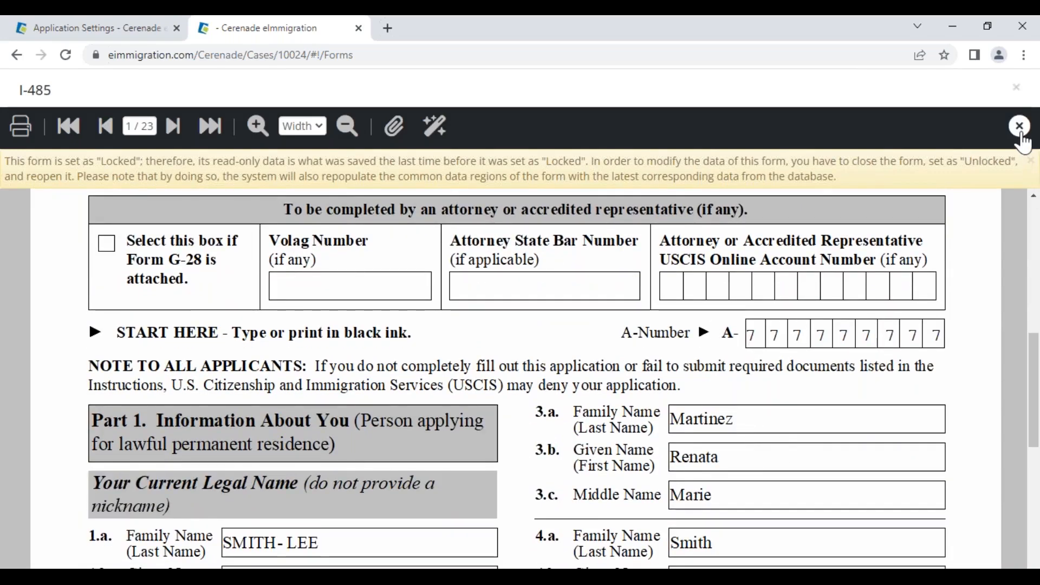
{"action": "left_click", "coordinate": [1019, 125]}
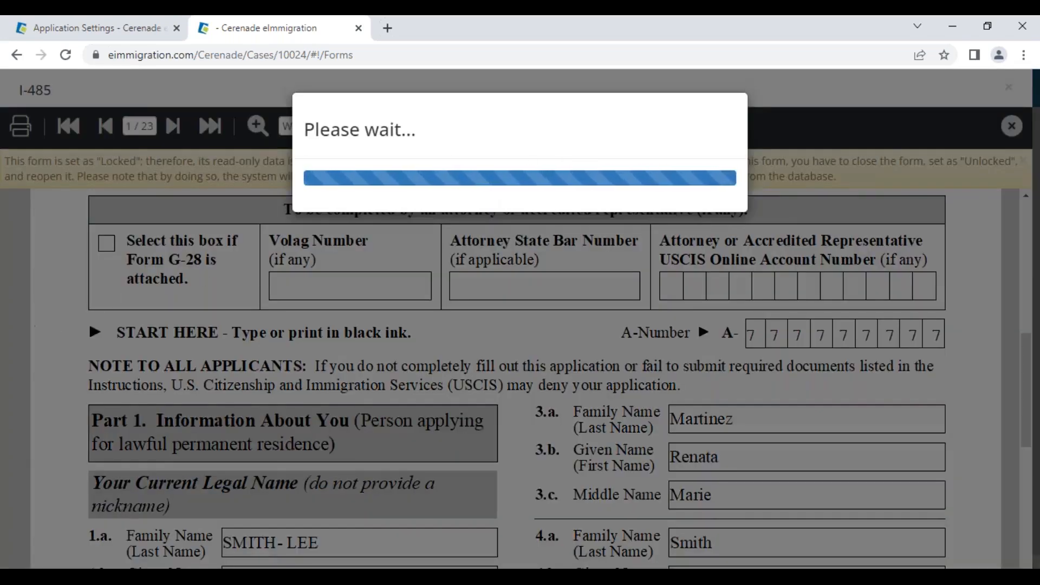